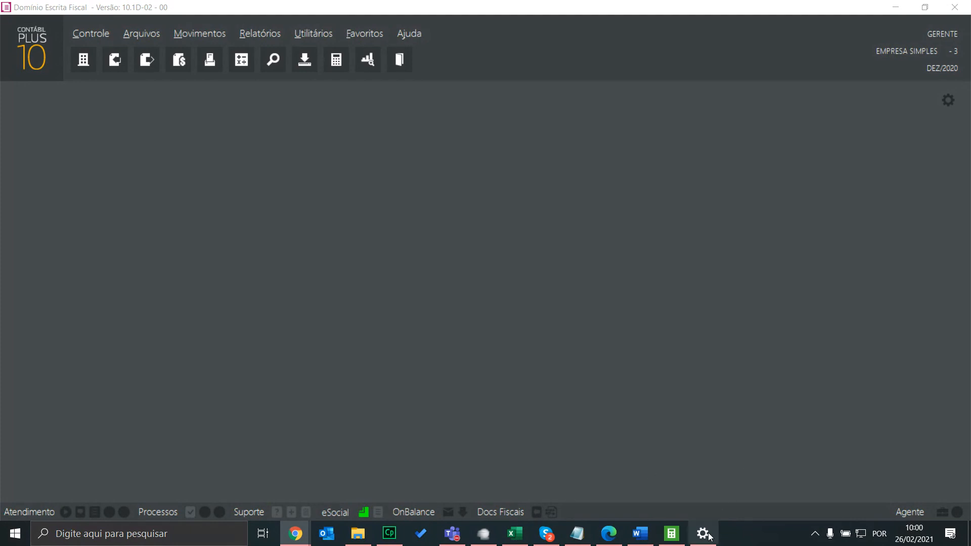
# Switch from the empty Domínio Escrita Fiscal window to the DEFIS live stream page on Vimeo
pyautogui.click(446, 228)
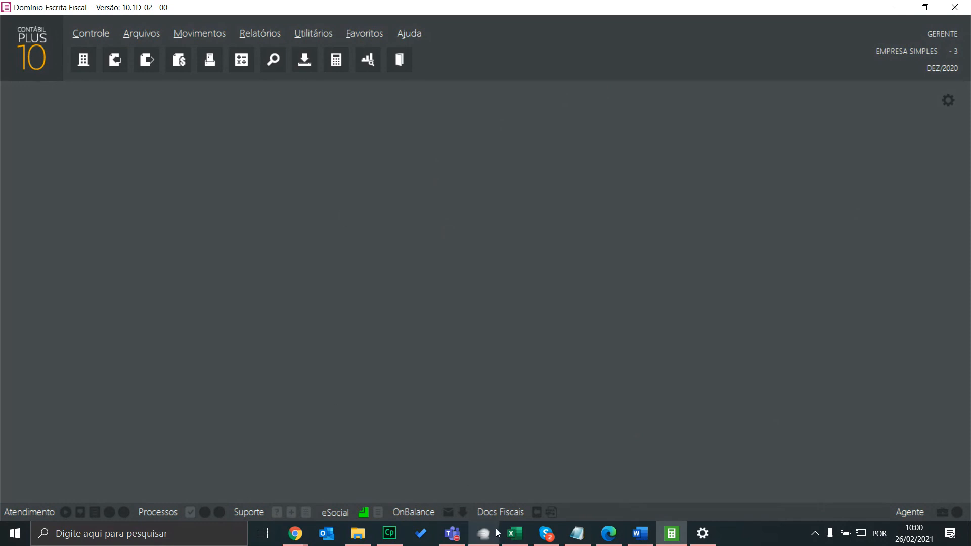
pyautogui.click(451, 536)
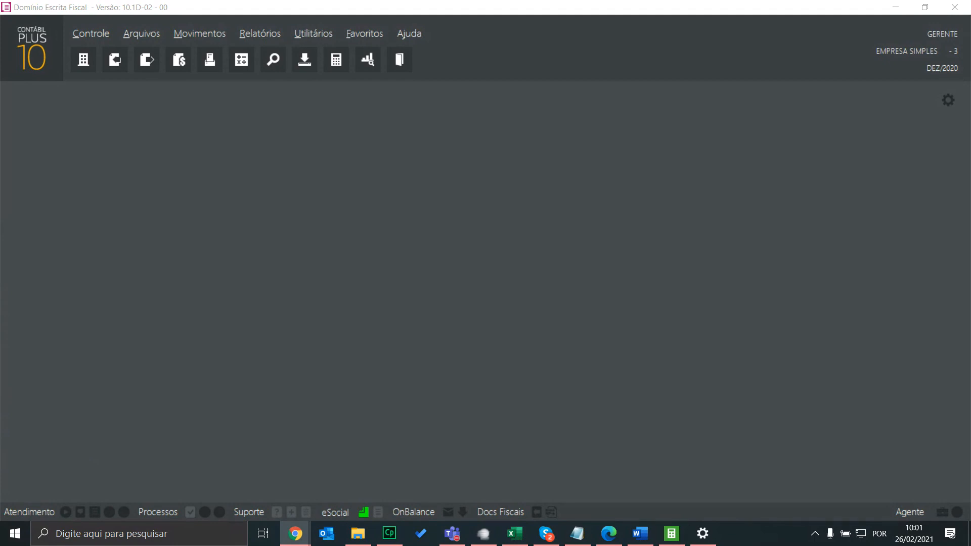
pyautogui.hotkey('alt', 'Tab')
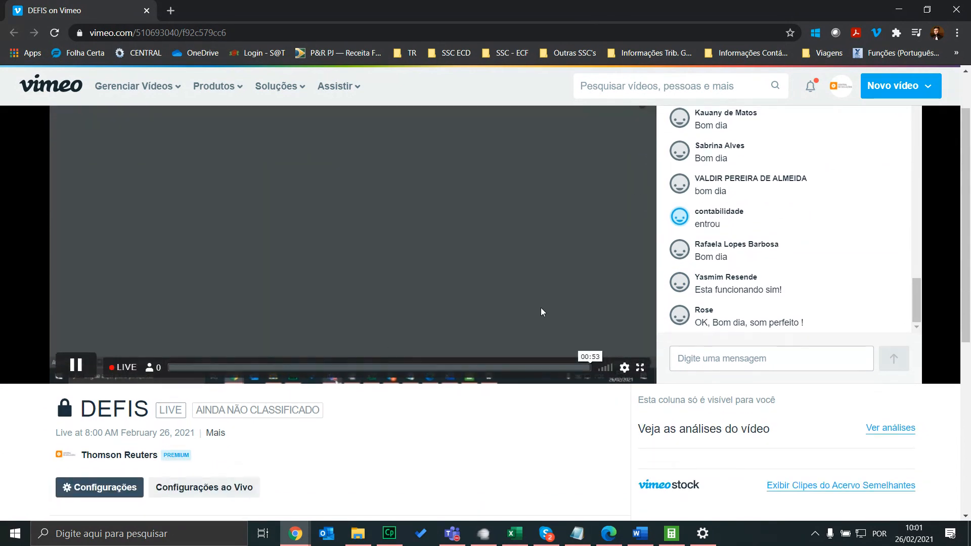
# Set the Vimeo live stream quality to 720p, verify it, and return to Domínio
pyautogui.click(624, 432)
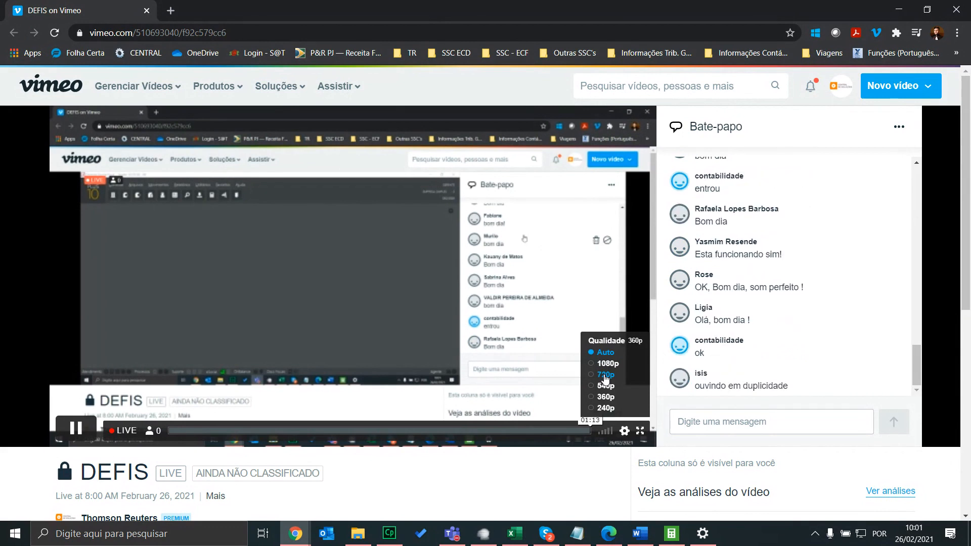
pyautogui.click(606, 375)
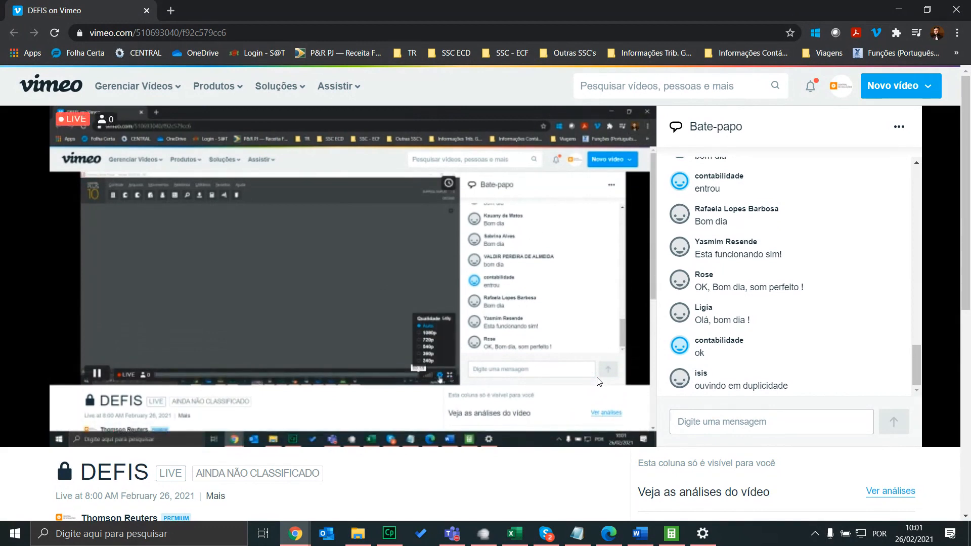
pyautogui.click(625, 432)
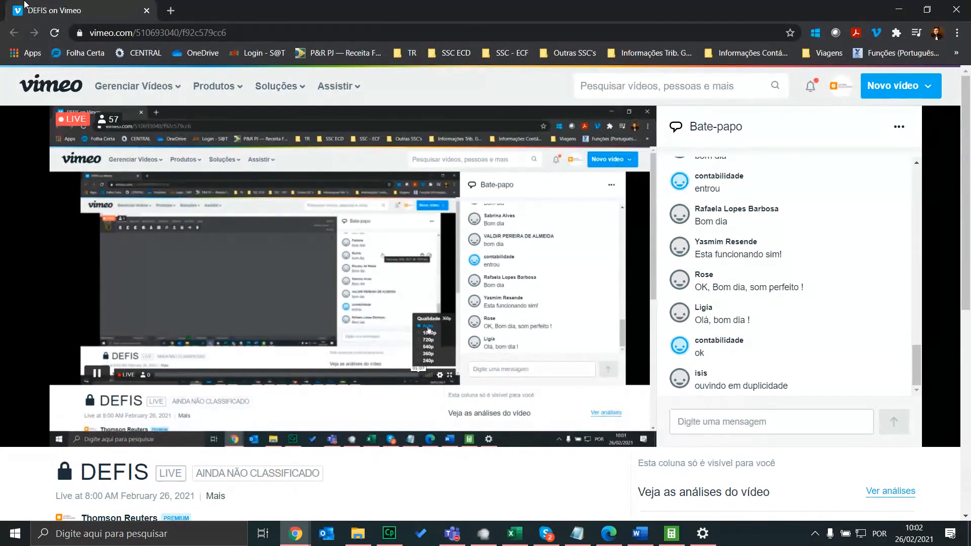
pyautogui.hotkey('alt', 'Tab')
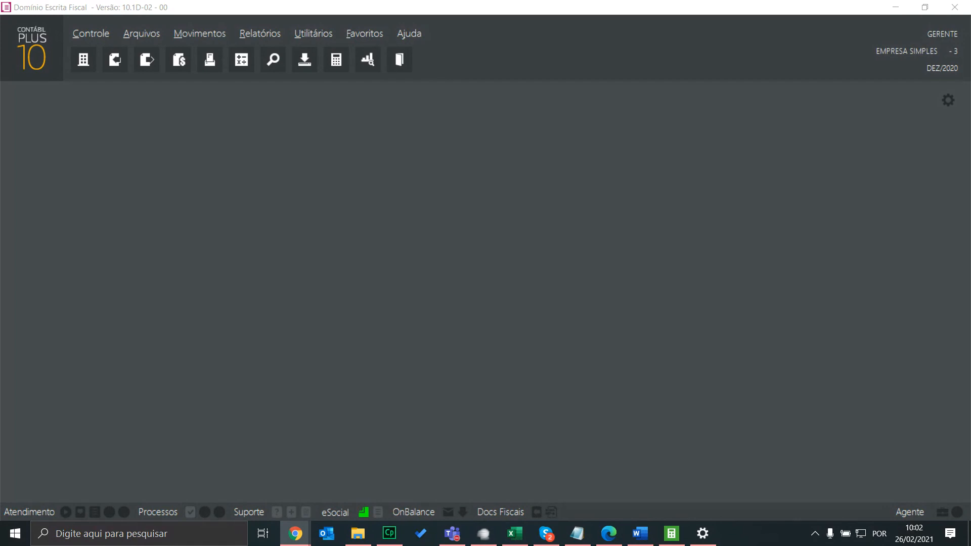
pyautogui.click(551, 238)
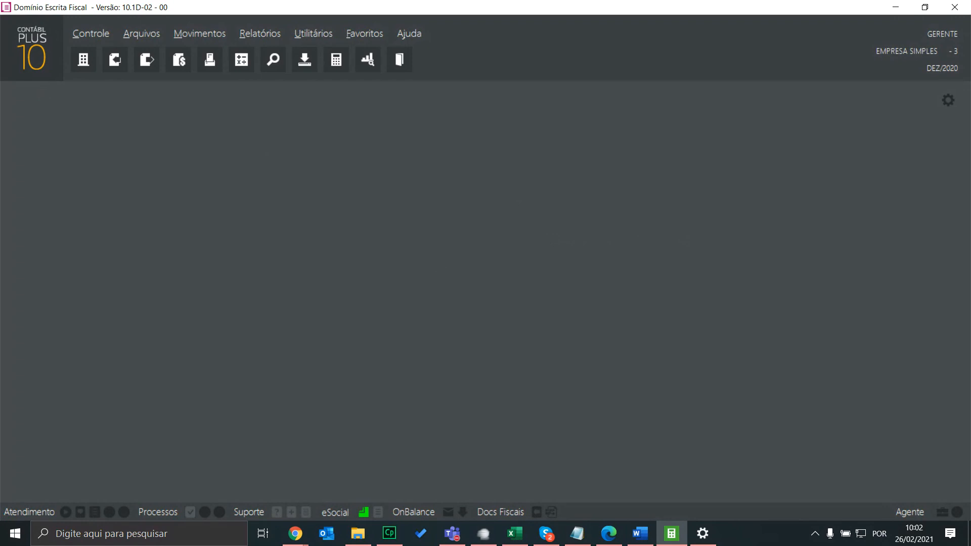
pyautogui.hotkey('alt', 'Tab')
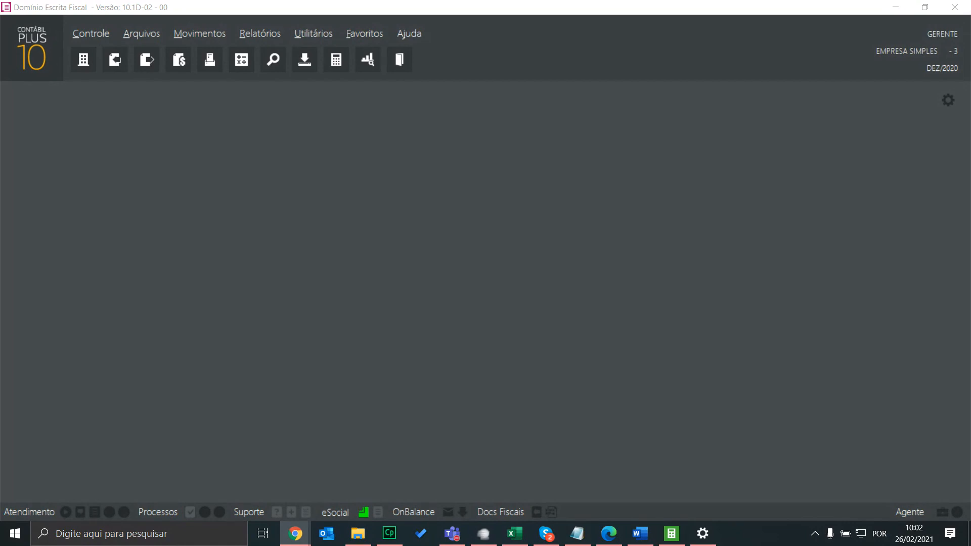
pyautogui.press('Escape')
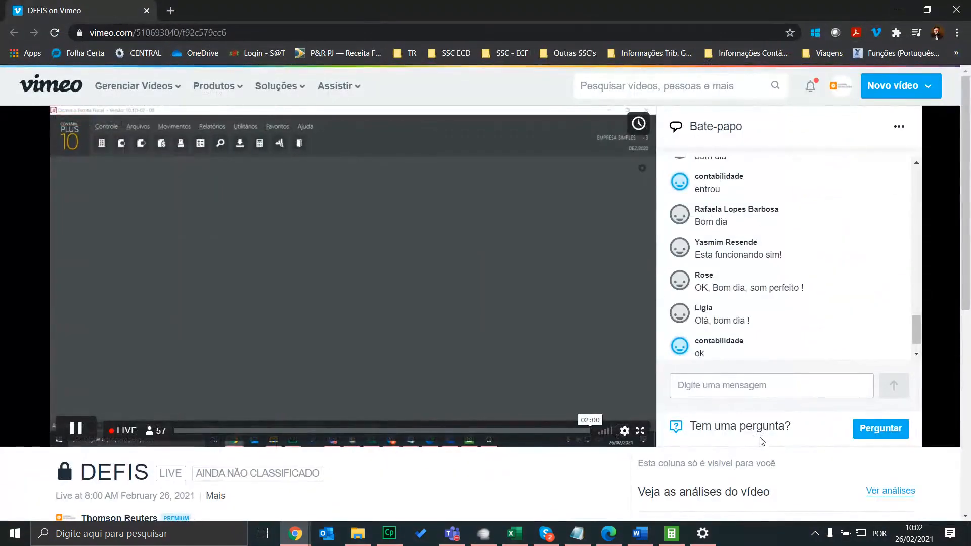
pyautogui.click(895, 430)
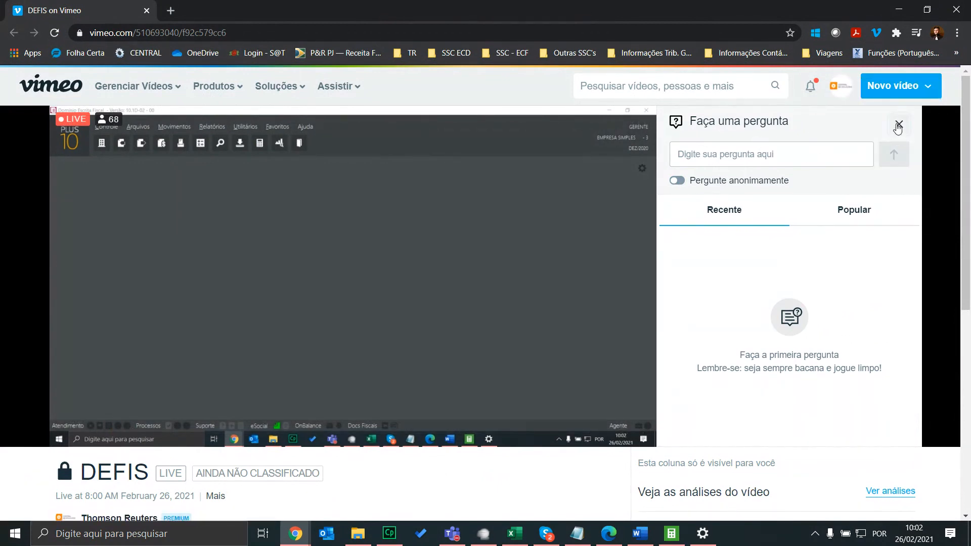
pyautogui.click(899, 125)
pyautogui.click(881, 428)
pyautogui.click(742, 157)
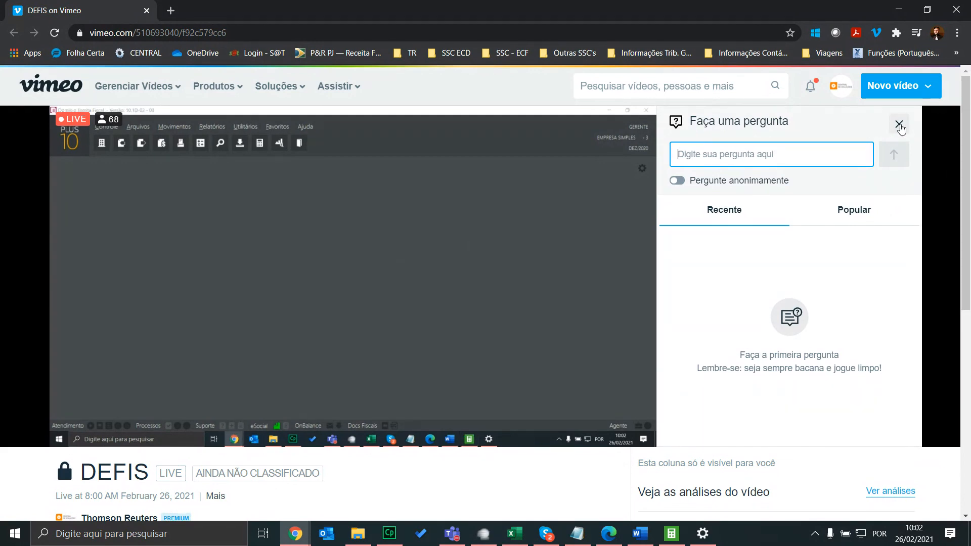
pyautogui.click(900, 125)
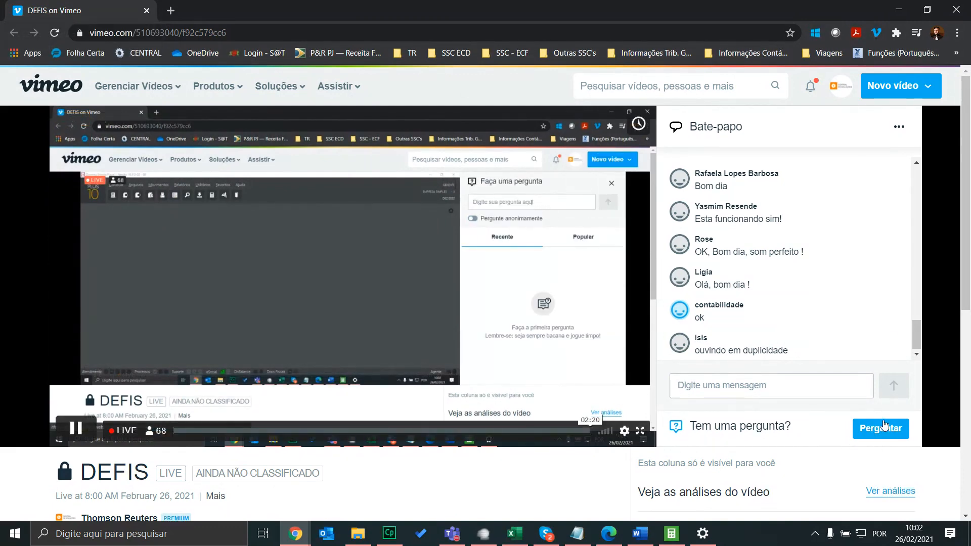
pyautogui.moveTo(71, 11); pyautogui.dragTo(0, 159)
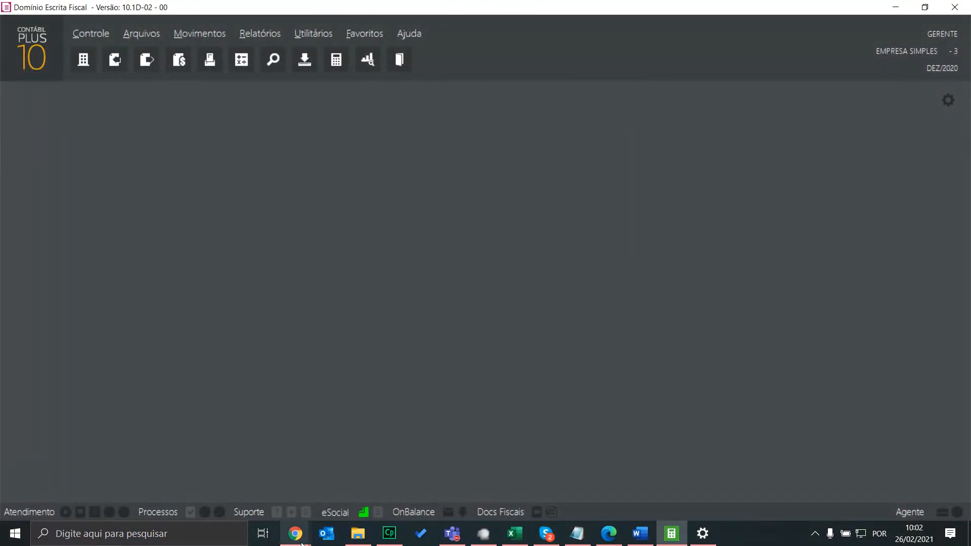
# Bring up the Central de Soluções TR Instagram profile in the browser and scroll through it
pyautogui.moveTo(295, 534)
pyautogui.click(162, 481)
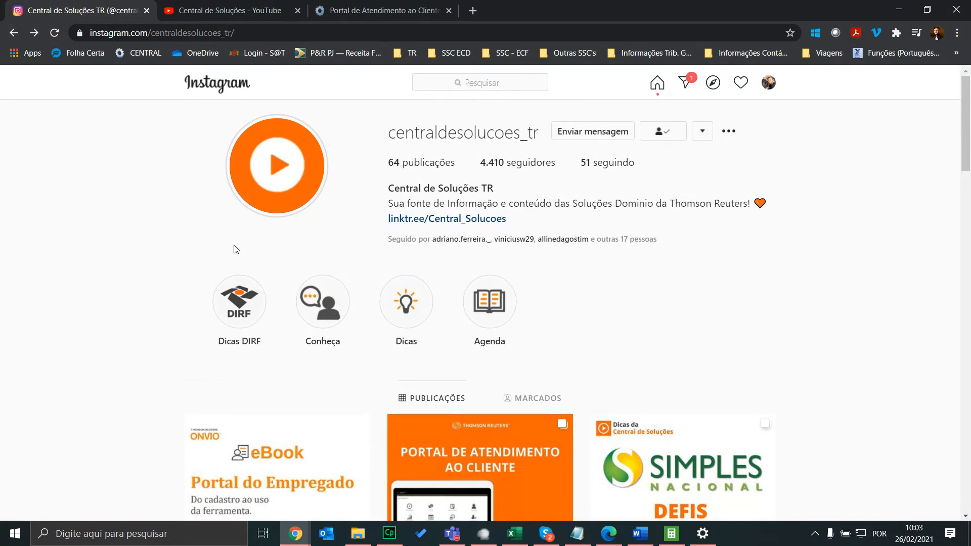
pyautogui.click(269, 32)
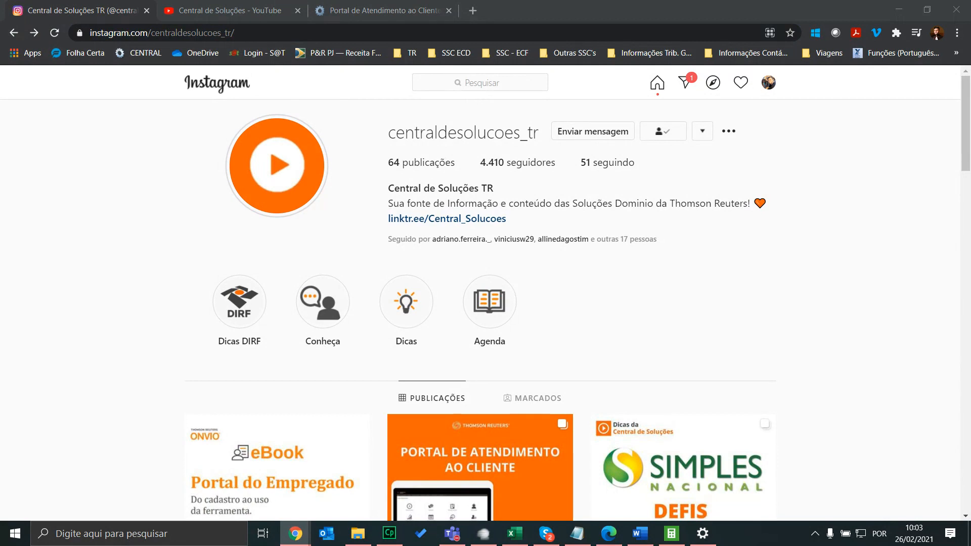
pyautogui.scroll(-2, 478, 347)
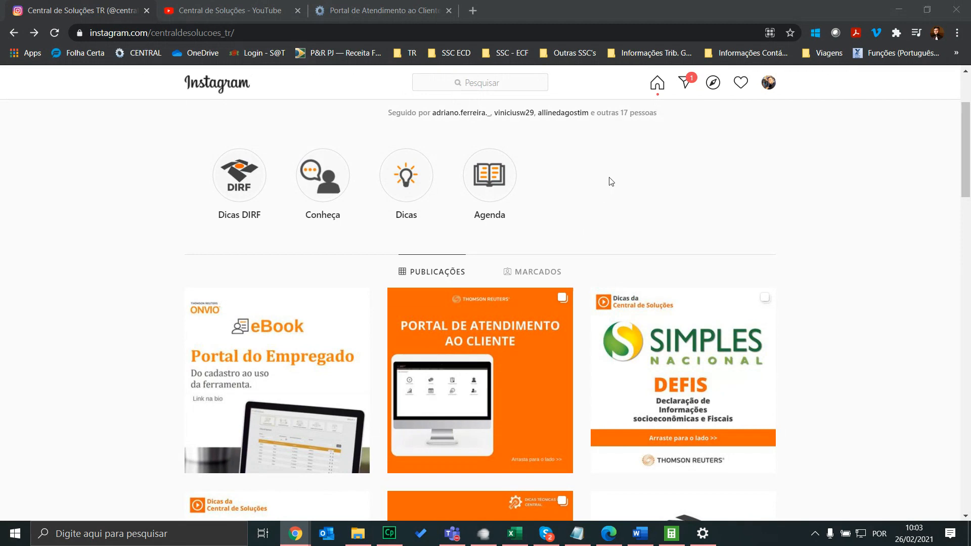
pyautogui.scroll(-1, 683, 195)
pyautogui.scroll(4, 773, 218)
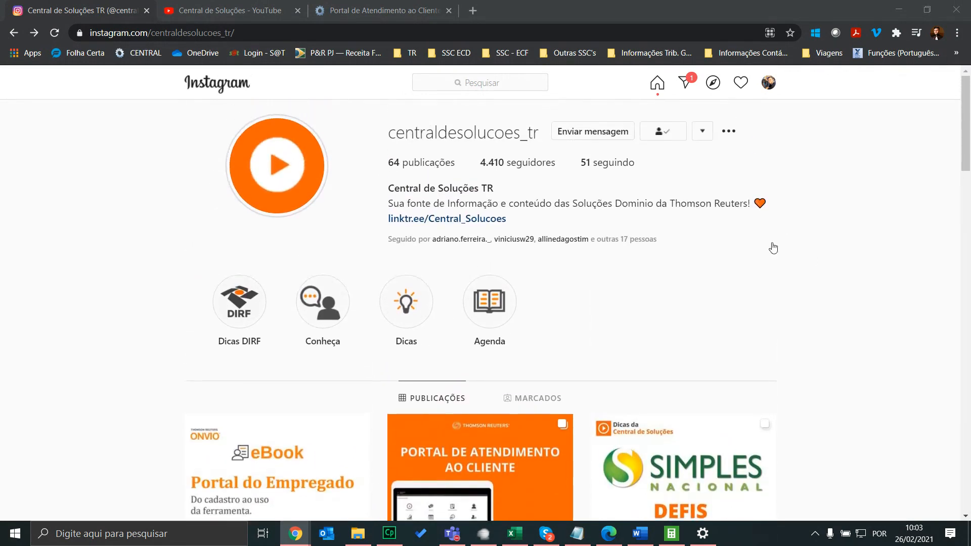
# View and close the profile's current story, then move to the Central de Soluções YouTube tab
pyautogui.click(293, 162)
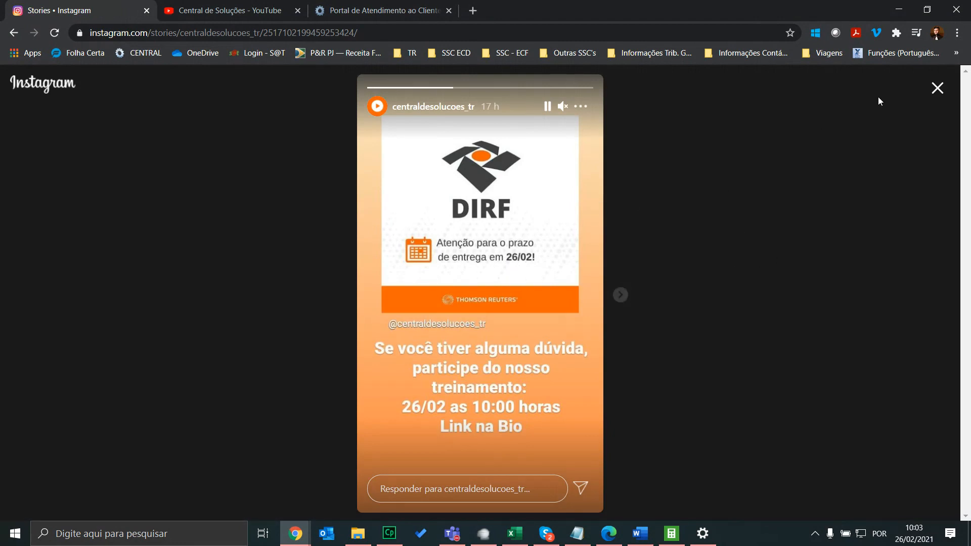
pyautogui.click(938, 88)
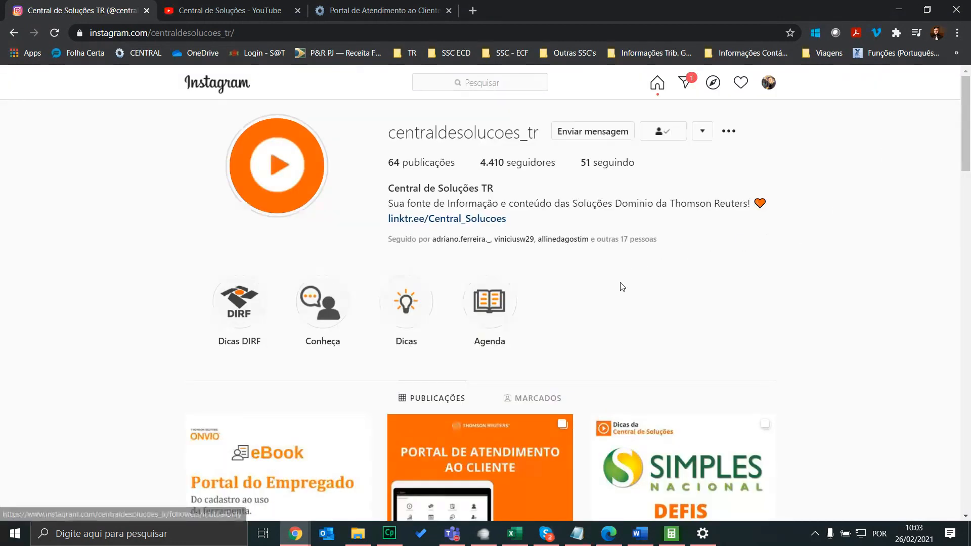
pyautogui.scroll(-1, 729, 268)
pyautogui.scroll(1, 749, 255)
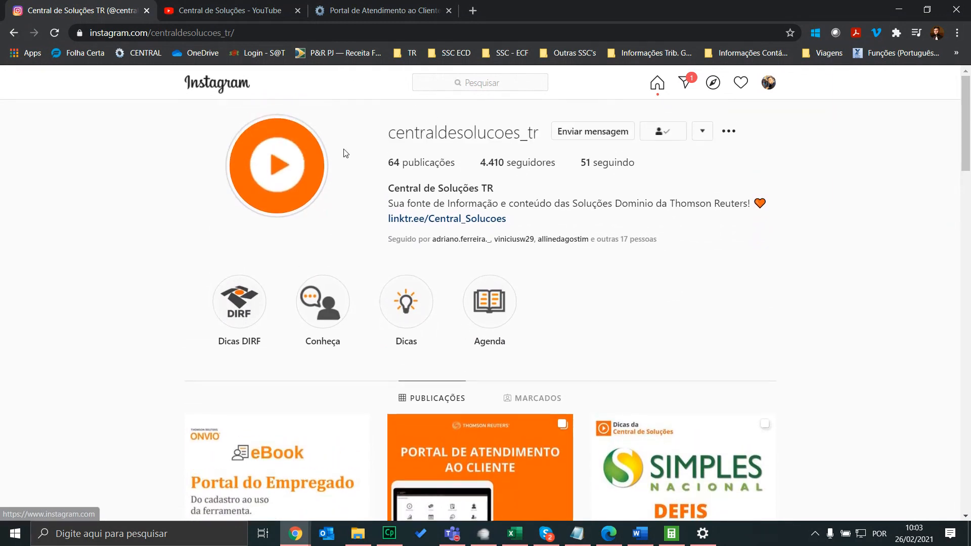
pyautogui.click(248, 34)
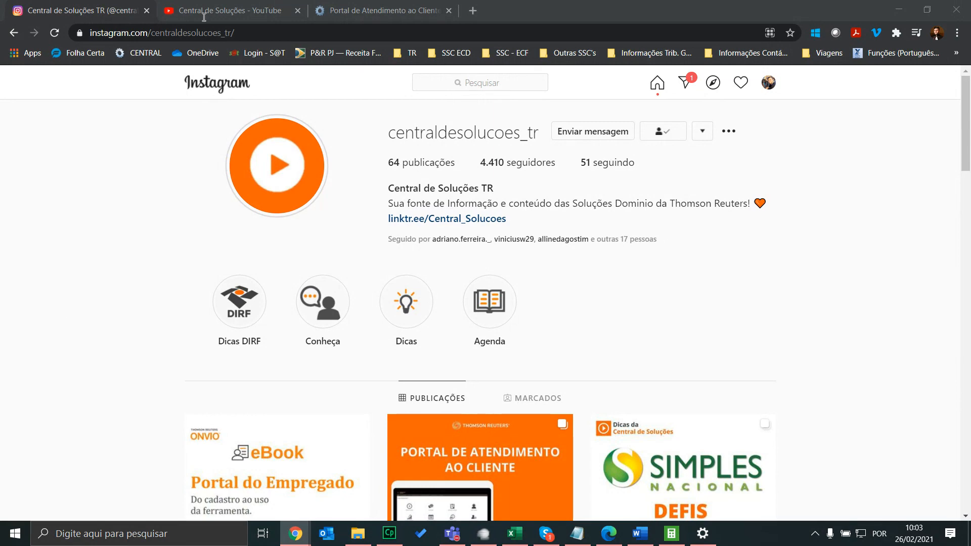
pyautogui.click(267, 7)
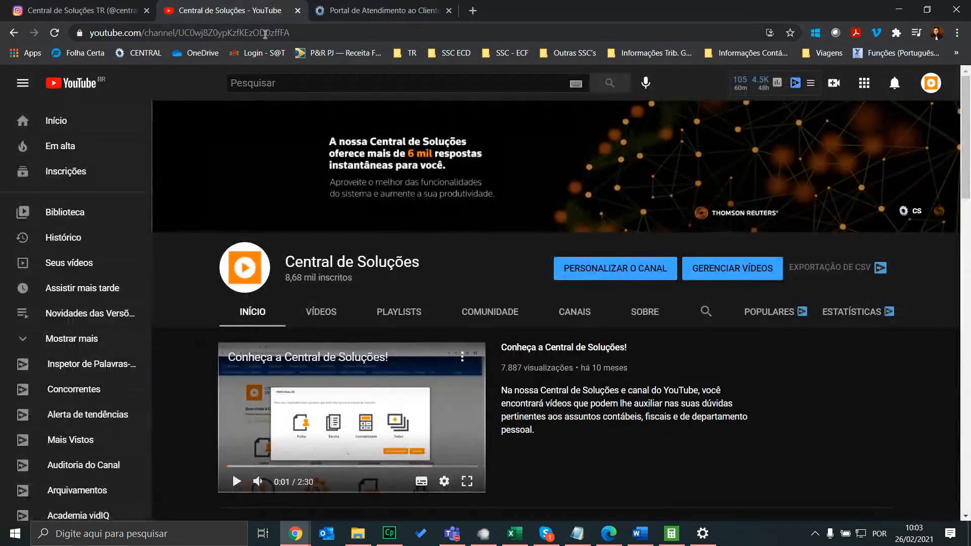
# Browse the Central de Soluções YouTube channel and Novidades das Versões, then go to Portal de Atendimento
pyautogui.click(266, 34)
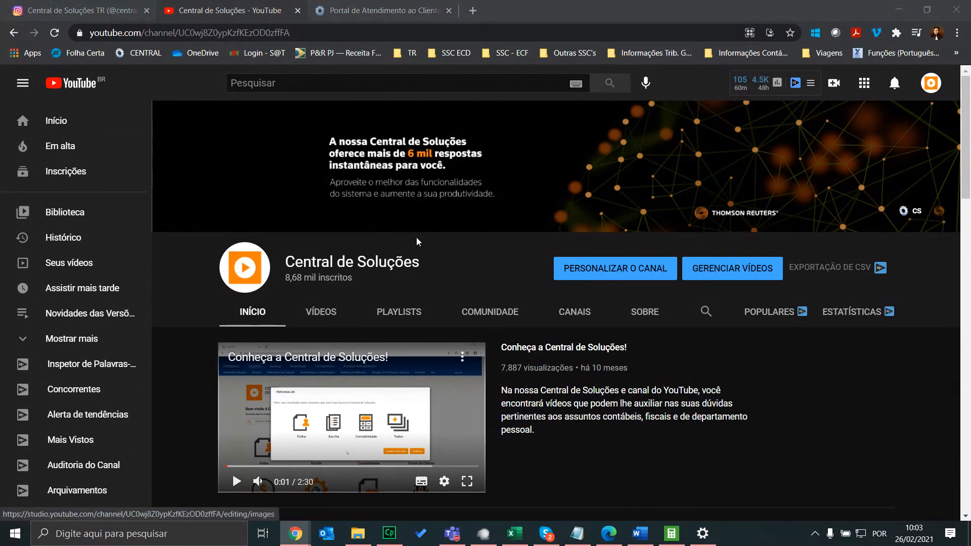
pyautogui.scroll(-7, 690, 263)
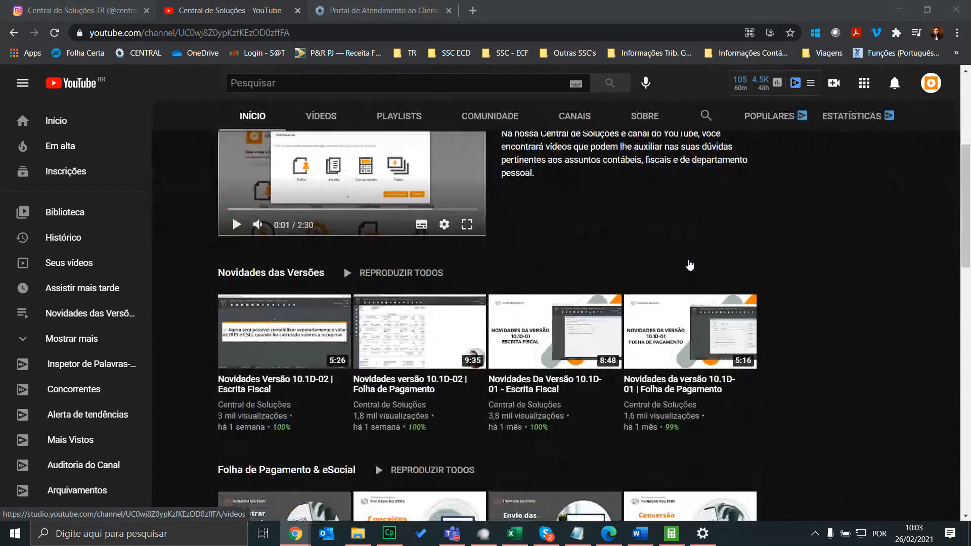
pyautogui.scroll(5, 719, 269)
pyautogui.scroll(3, 737, 281)
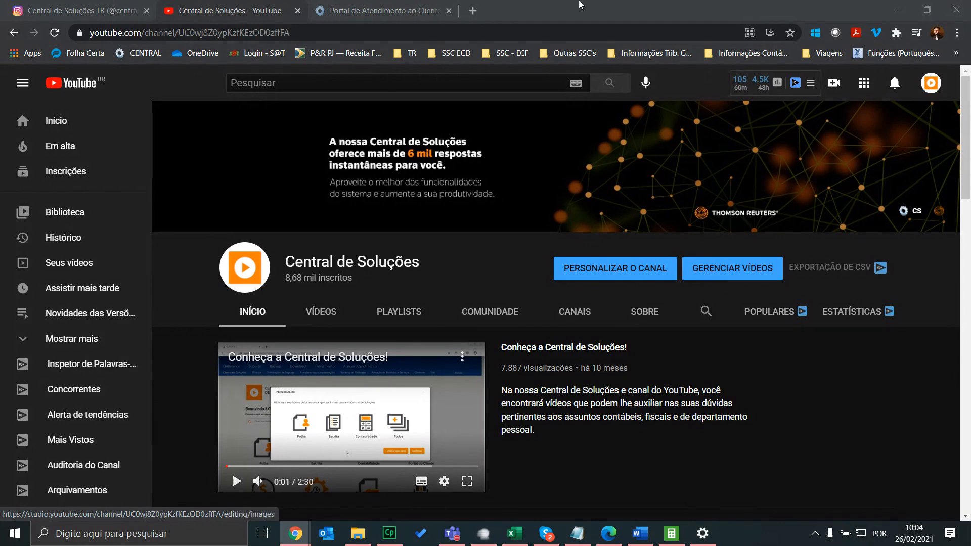
pyautogui.click(347, 6)
# Search the solutions portal for 'treinamento defis' and open the Treinamento sobre DEFIS solution
pyautogui.click(53, 121)
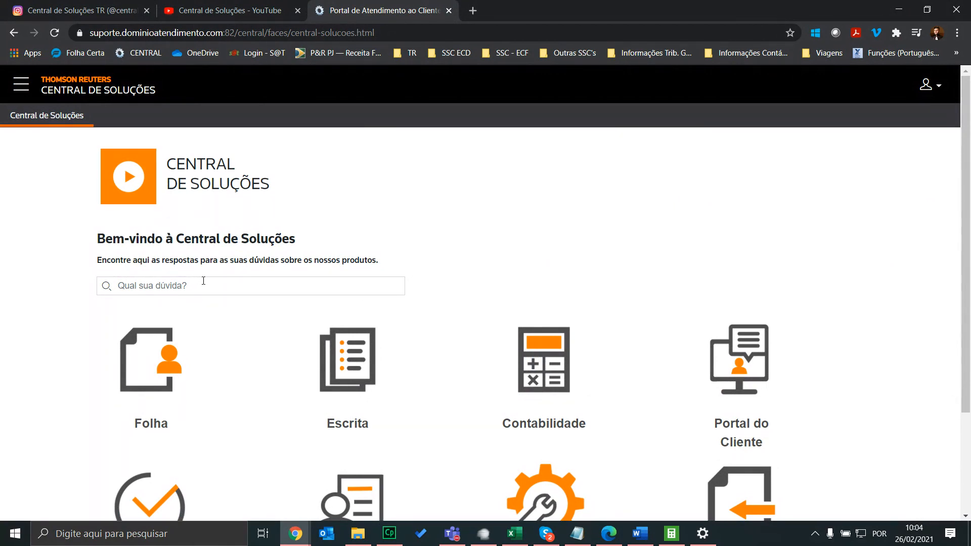
pyautogui.click(208, 287)
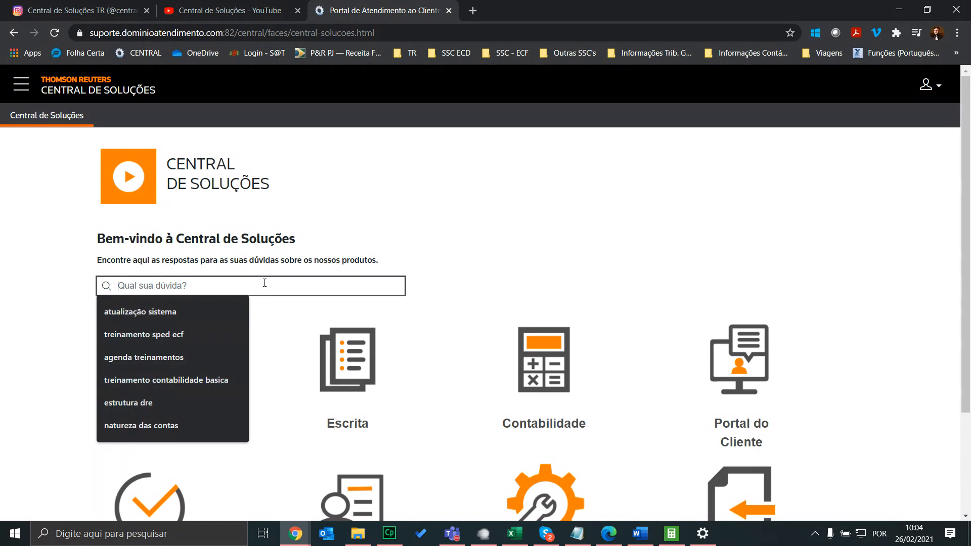
pyautogui.write('treinamen')
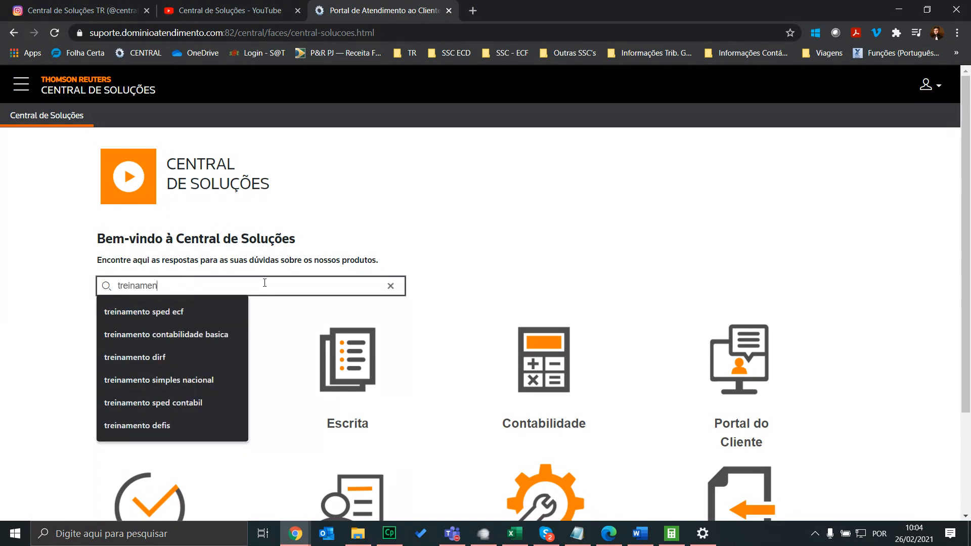
pyautogui.write('to defis')
pyautogui.press('Return')
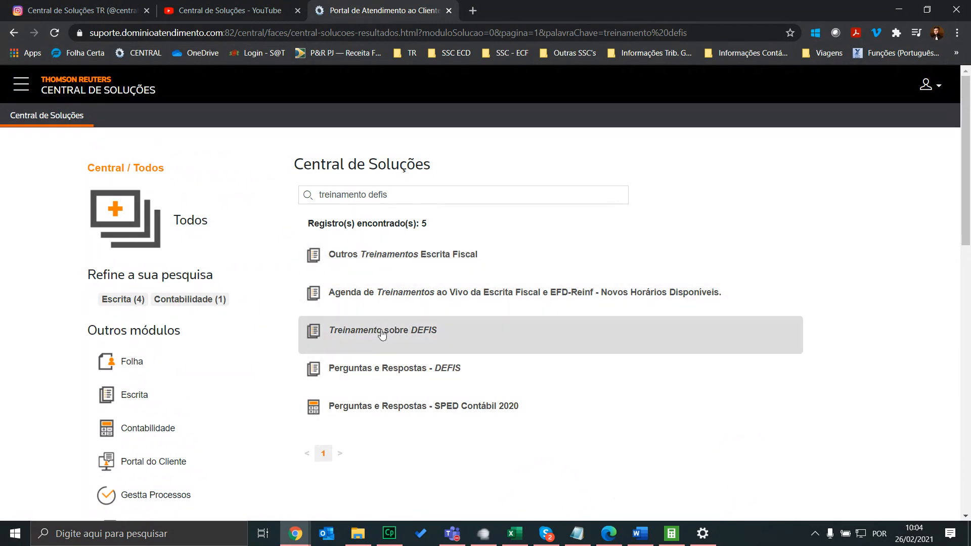
pyautogui.click(382, 332)
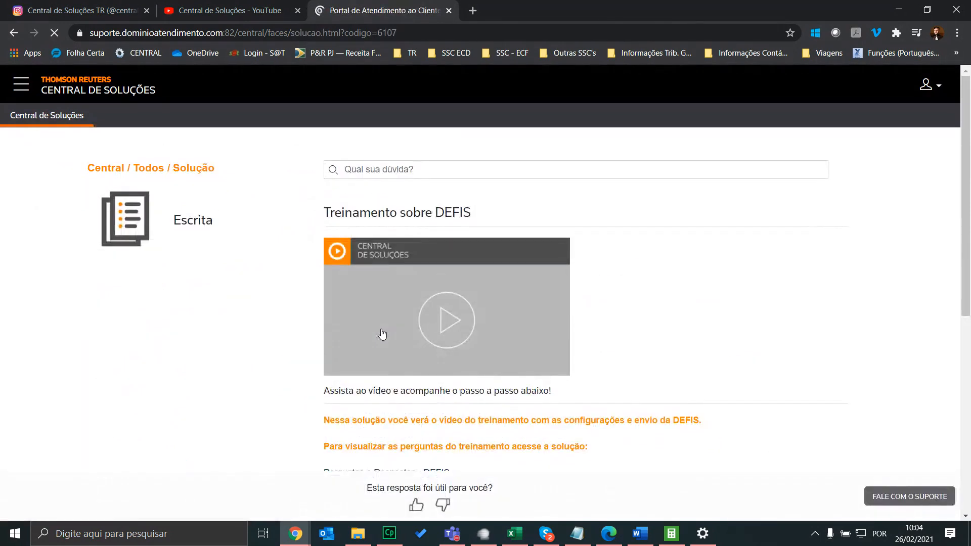
# Play and close the DEFIS training video, then scroll down to the share/download icons
pyautogui.scroll(-1, 442, 259)
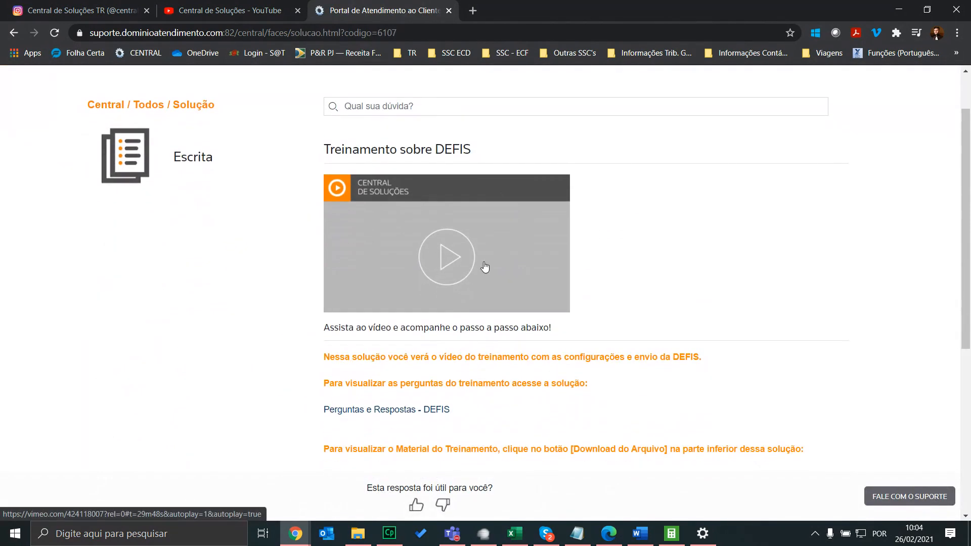
pyautogui.click(437, 253)
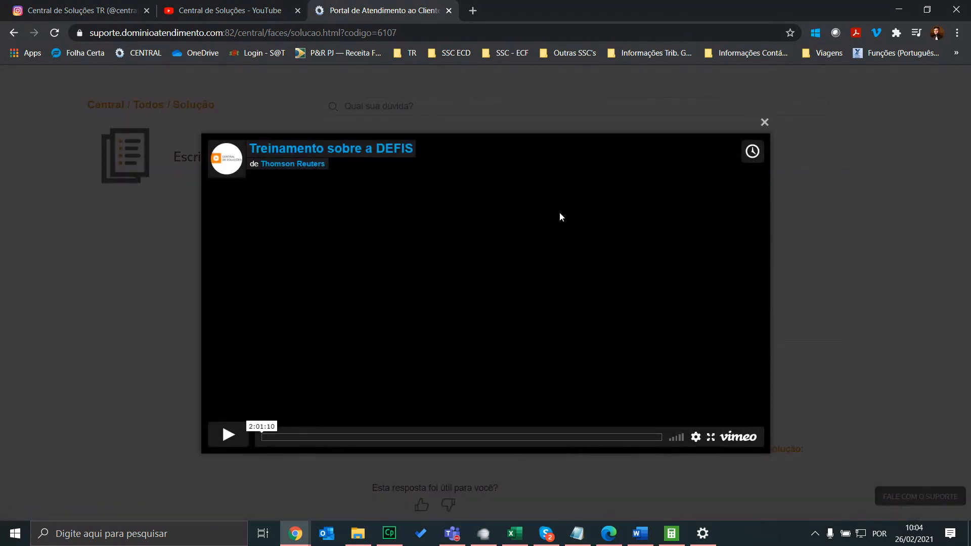
pyautogui.click(767, 125)
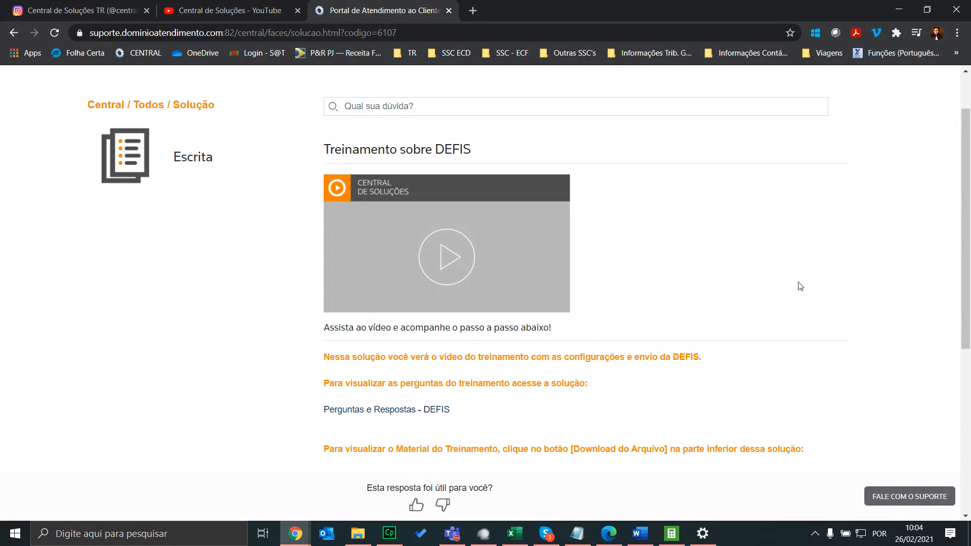
pyautogui.scroll(-3, 807, 297)
pyautogui.scroll(-2, 777, 232)
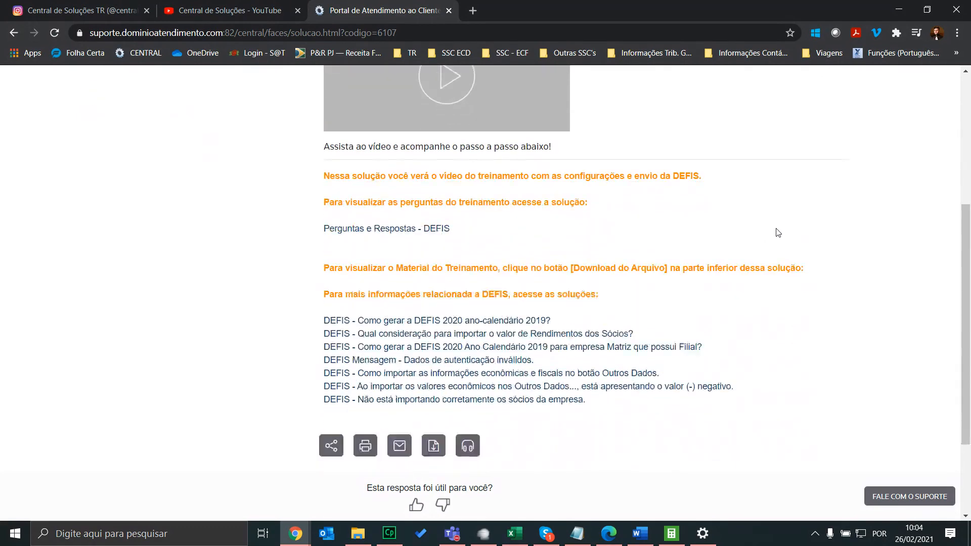
pyautogui.scroll(4, 617, 238)
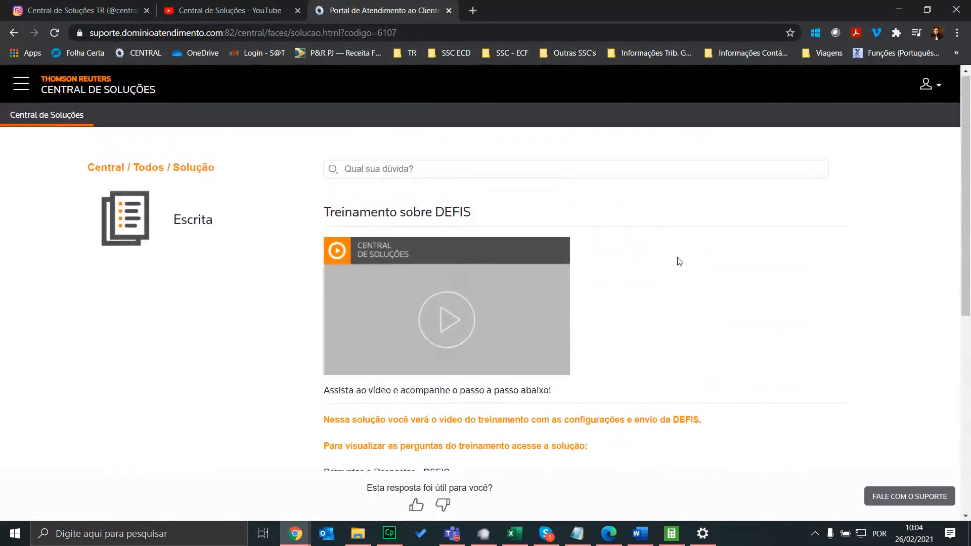
pyautogui.scroll(-3, 675, 298)
pyautogui.scroll(-3, 675, 314)
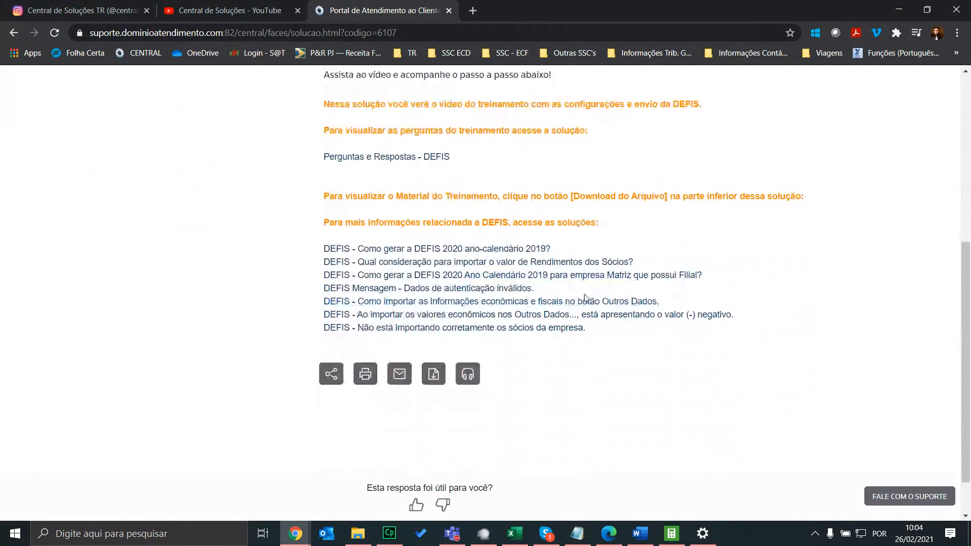
pyautogui.scroll(6, 456, 185)
pyautogui.scroll(-5, 478, 186)
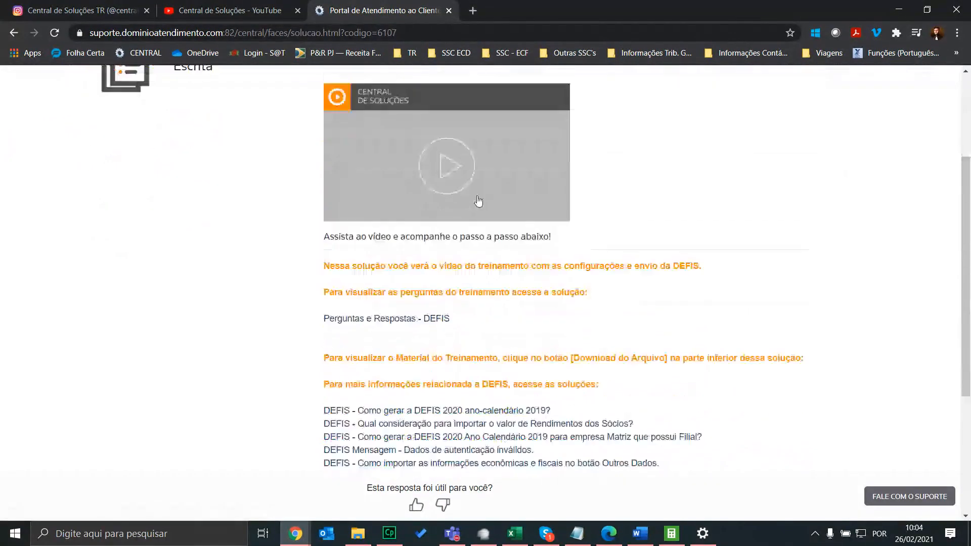
# Open the materialdefis.pdf training material and jump ahead to the report sections around page 20
pyautogui.click(434, 321)
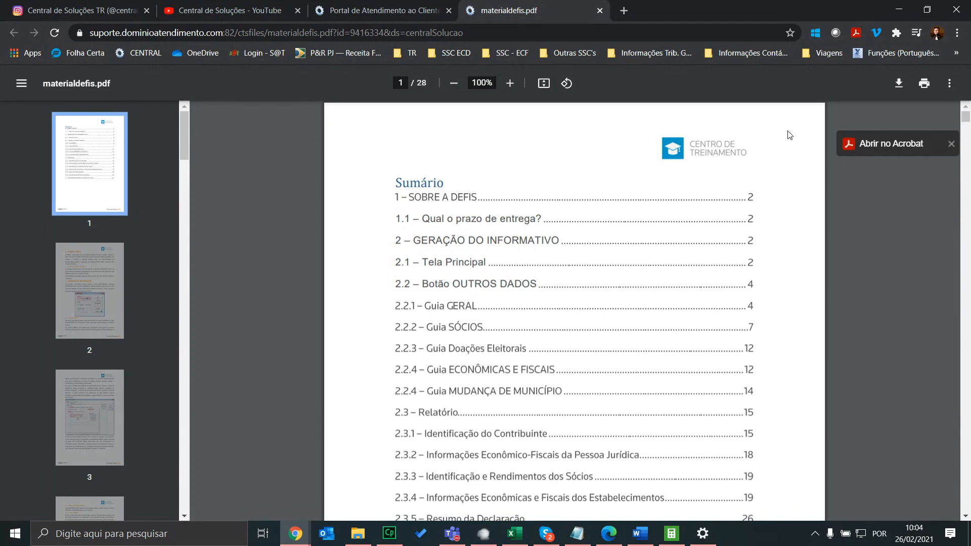
pyautogui.moveTo(966, 117); pyautogui.dragTo(967, 395)
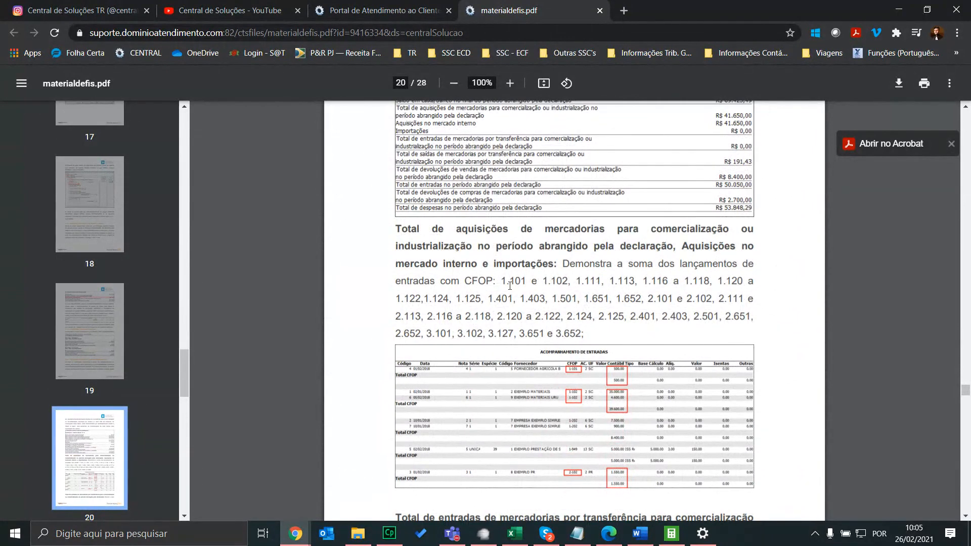
pyautogui.moveTo(510, 286); pyautogui.dragTo(725, 316)
pyautogui.scroll(-3, 726, 317)
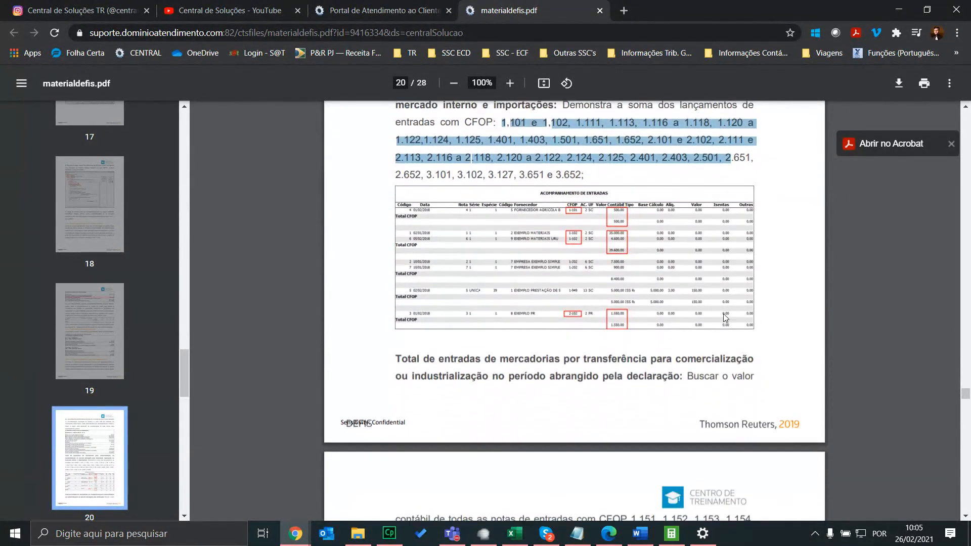
pyautogui.scroll(-4, 725, 316)
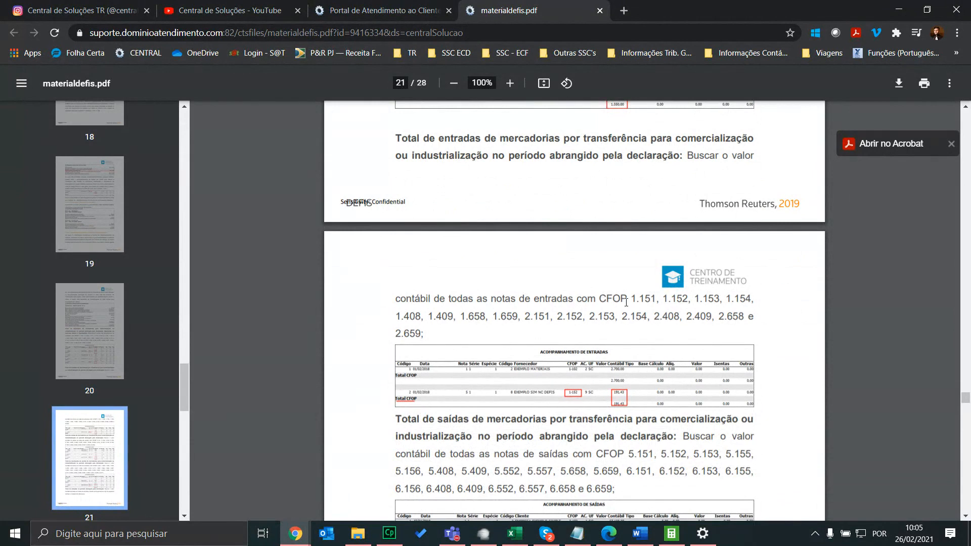
# Select and then clear the CFOP code lists on page 21 and the following pages
pyautogui.moveTo(633, 298); pyautogui.dragTo(649, 309)
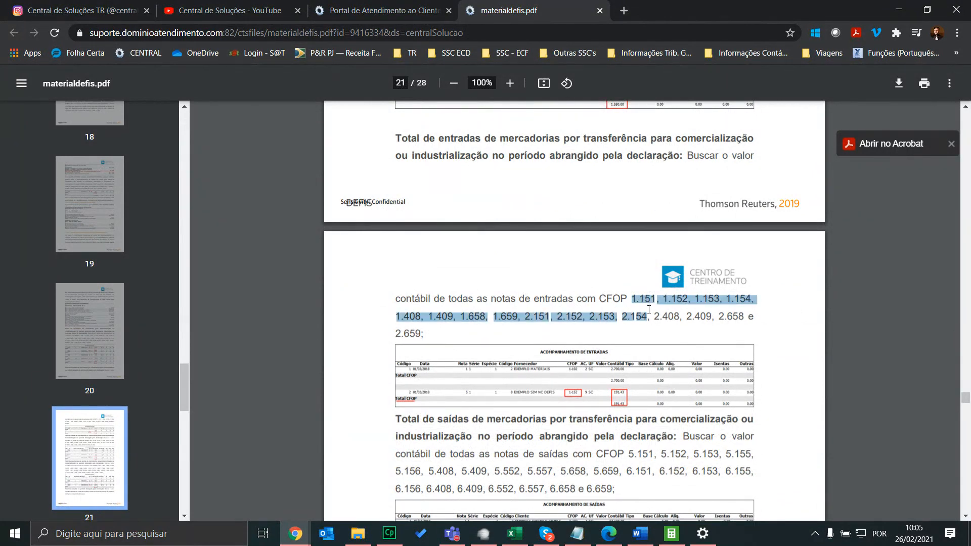
pyautogui.scroll(5, 627, 273)
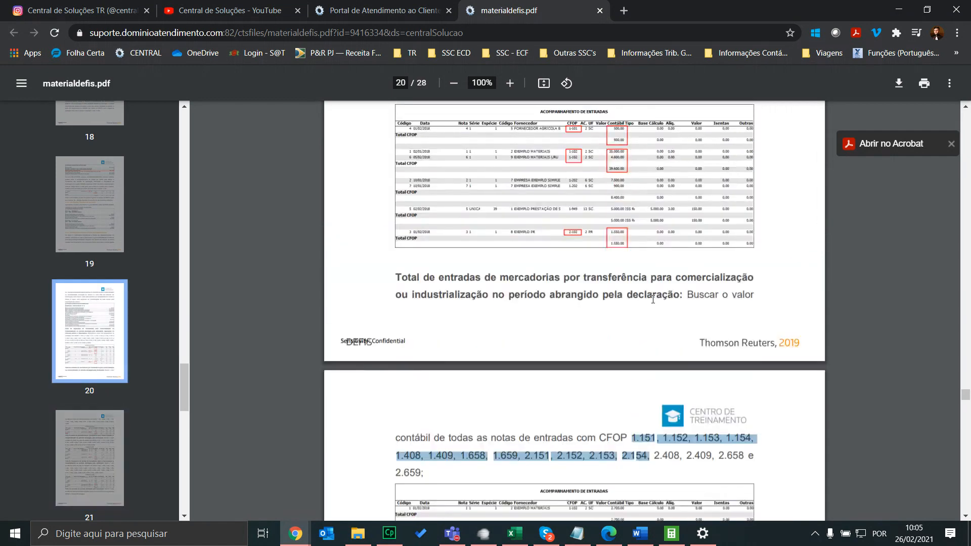
pyautogui.scroll(-5, 627, 274)
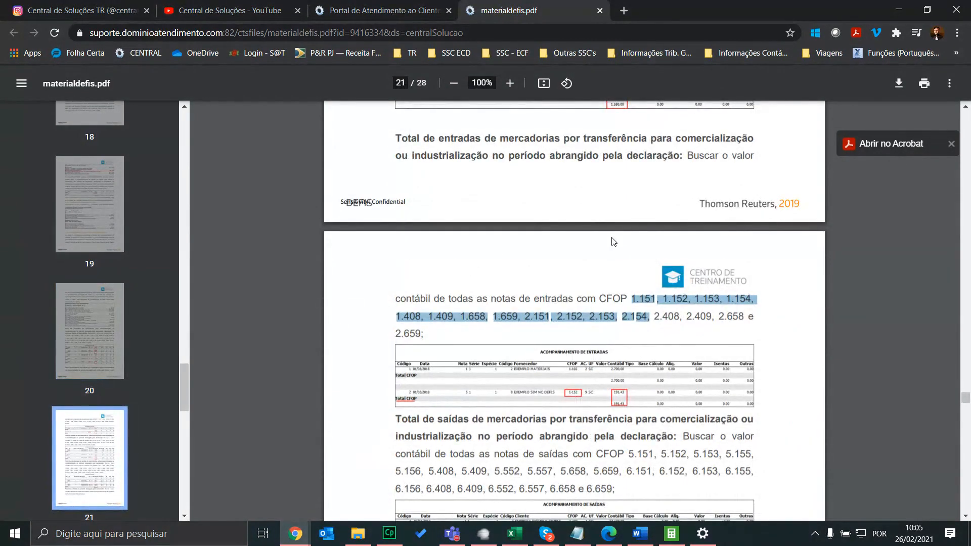
pyautogui.scroll(-3, 613, 242)
pyautogui.click(559, 227)
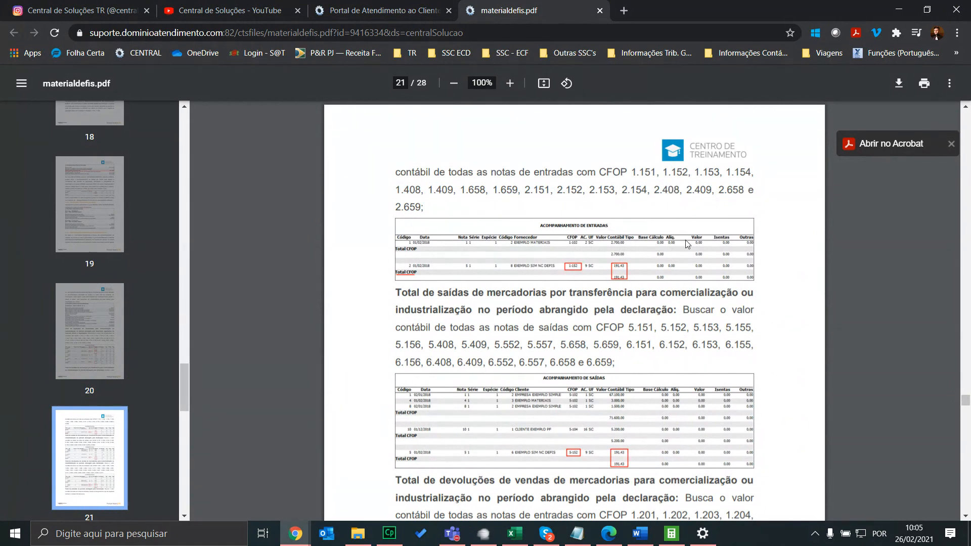
pyautogui.scroll(-3, 629, 229)
pyautogui.moveTo(629, 229); pyautogui.dragTo(614, 183)
pyautogui.scroll(-5, 705, 216)
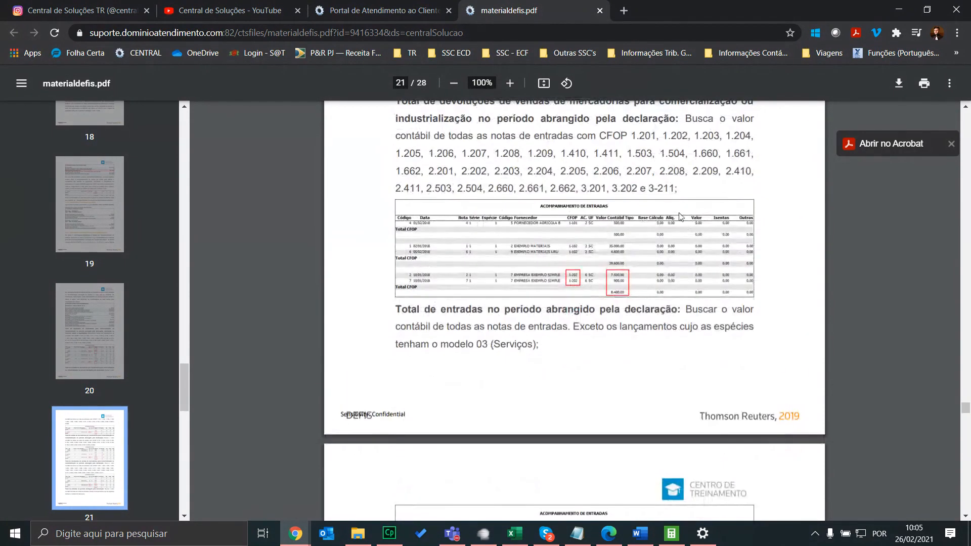
pyautogui.scroll(2, 690, 260)
pyautogui.click(690, 325)
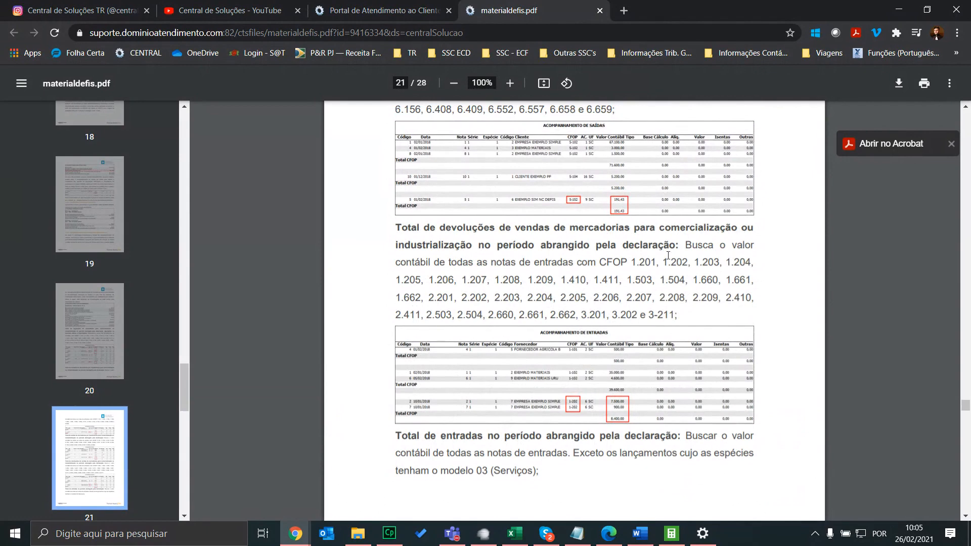
pyautogui.moveTo(622, 262); pyautogui.dragTo(723, 318)
# Read through the remaining pages up to 27, then return to the Sumário on page 1
pyautogui.scroll(-3, 711, 328)
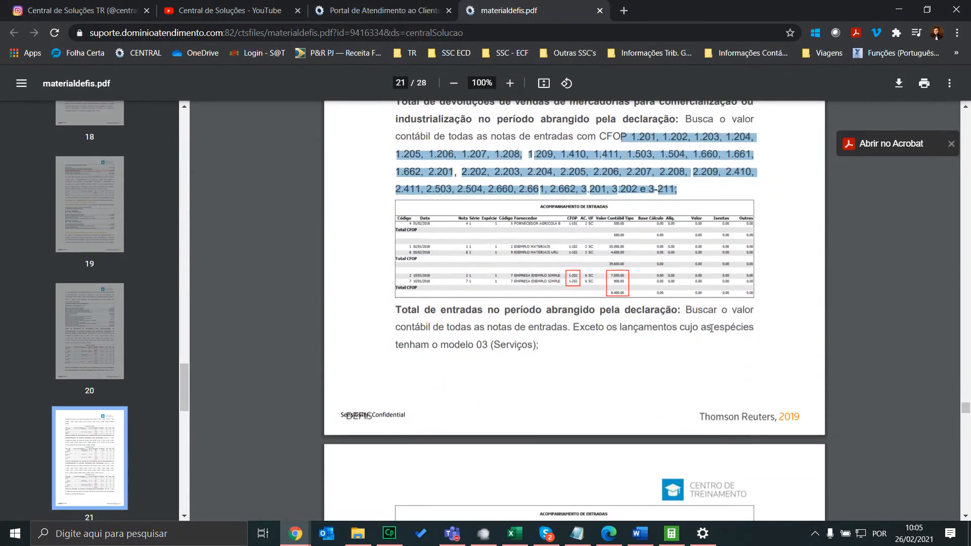
pyautogui.scroll(-10, 712, 329)
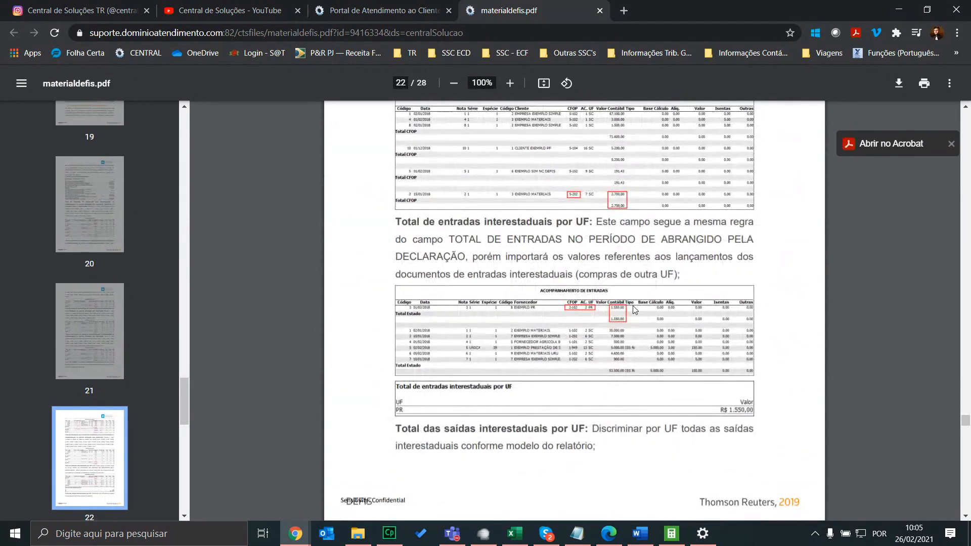
pyautogui.scroll(-12, 633, 305)
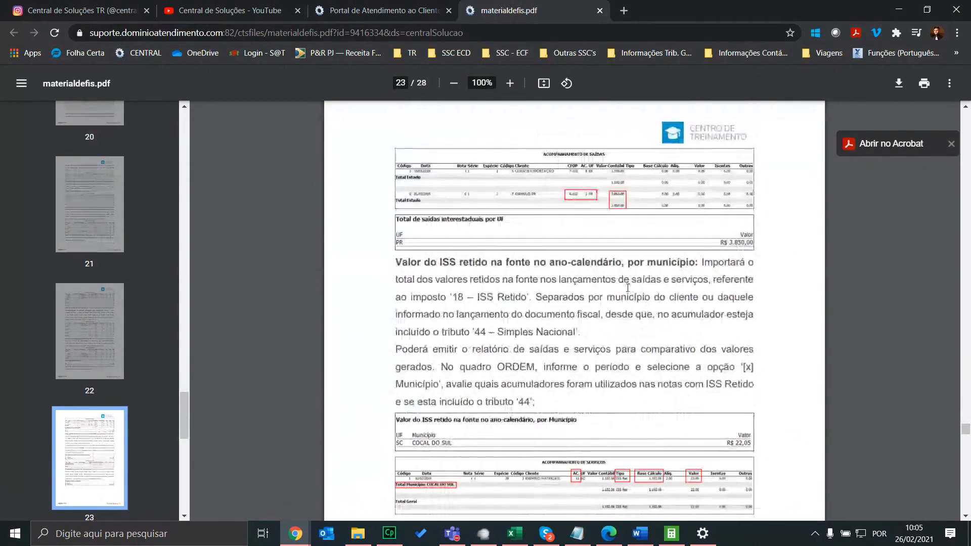
pyautogui.scroll(4, 626, 256)
pyautogui.scroll(-15, 627, 255)
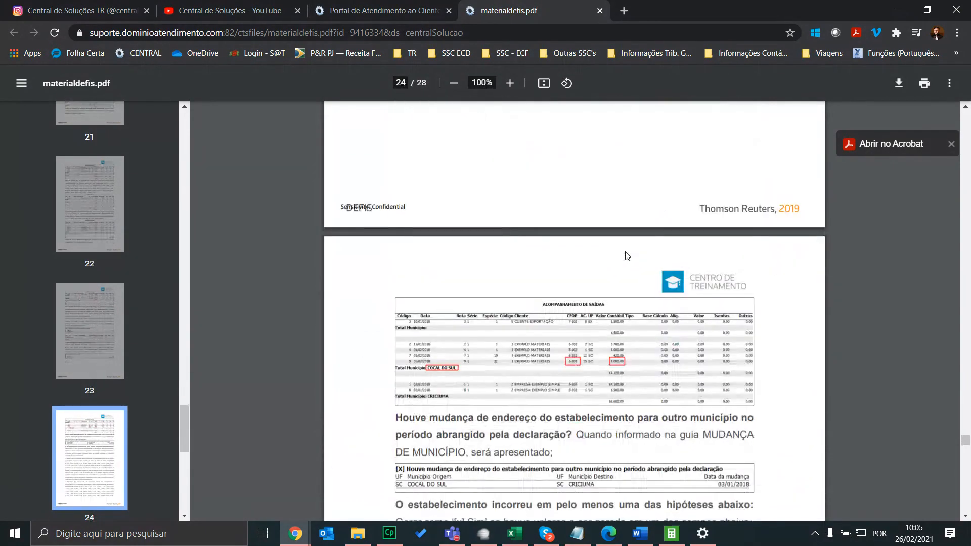
pyautogui.scroll(-12, 627, 255)
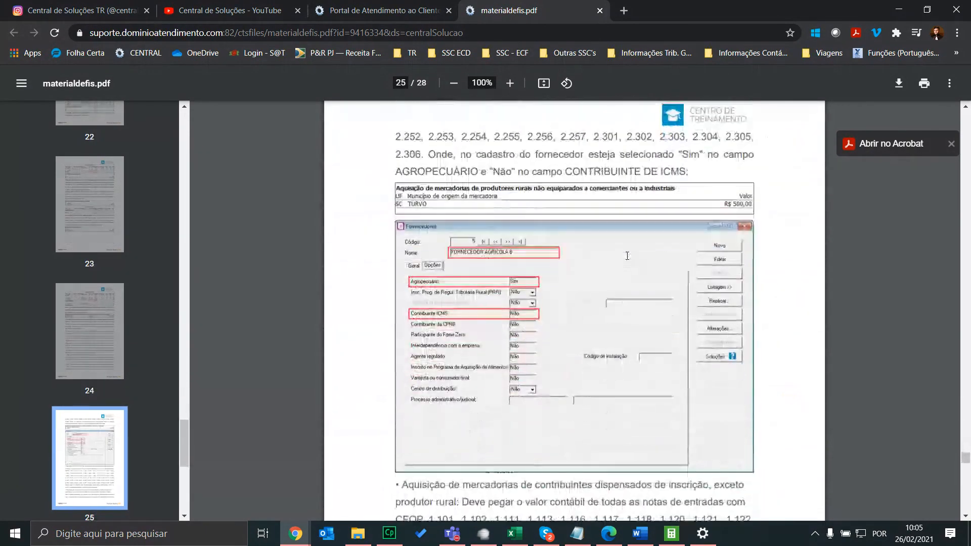
pyautogui.scroll(-12, 627, 256)
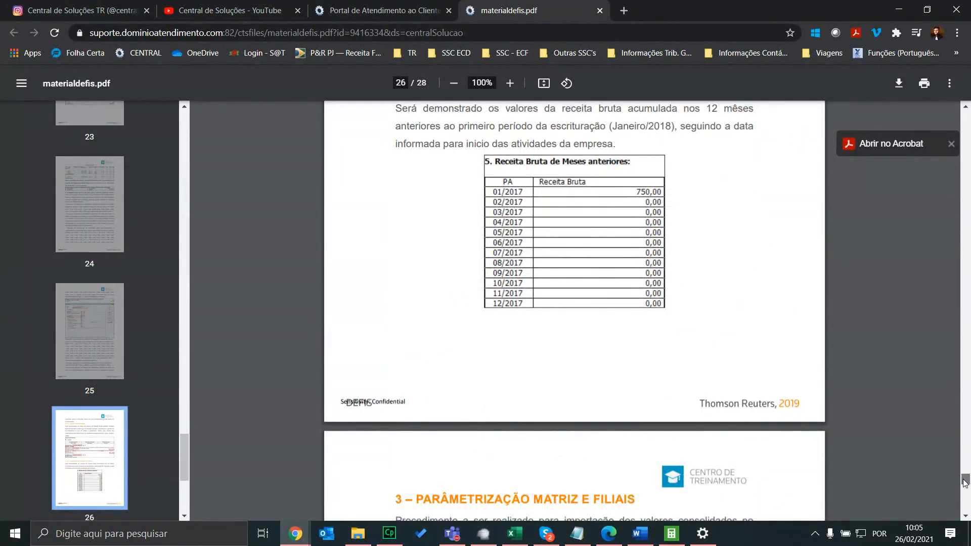
pyautogui.moveTo(966, 480); pyautogui.dragTo(966, 121)
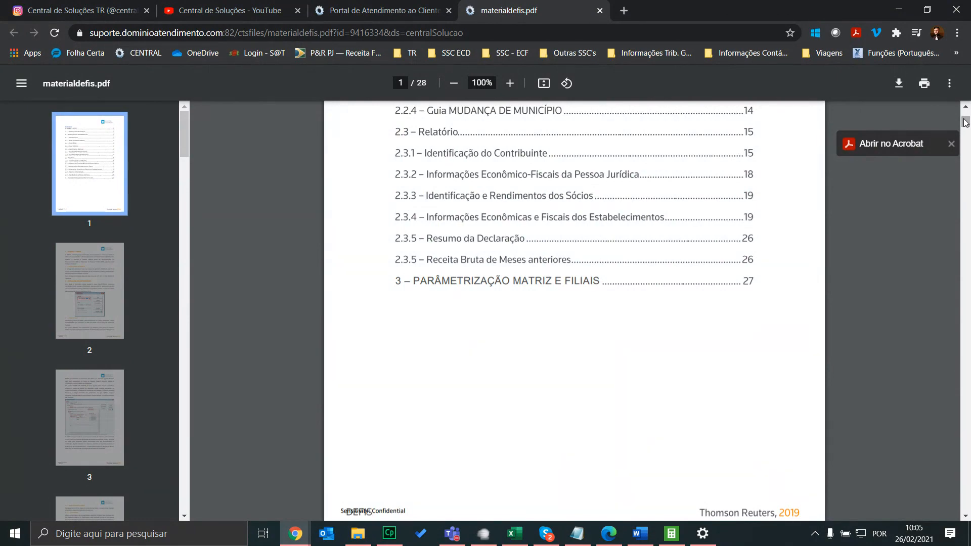
pyautogui.scroll(5, 413, 282)
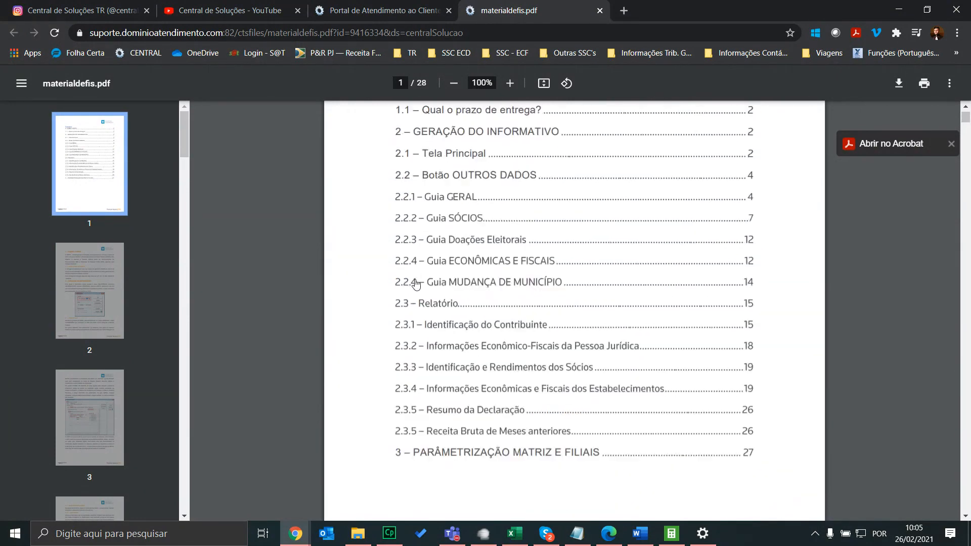
# Close materialdefis.pdf, return to the top of the DEFIS solution page, and bring up Adobe Captivate 9
pyautogui.click(600, 10)
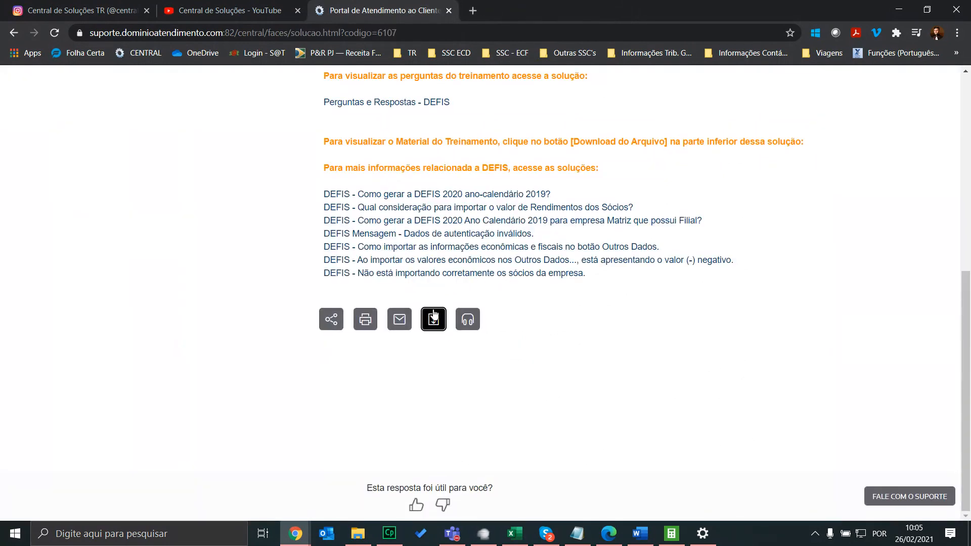
pyautogui.scroll(7, 434, 317)
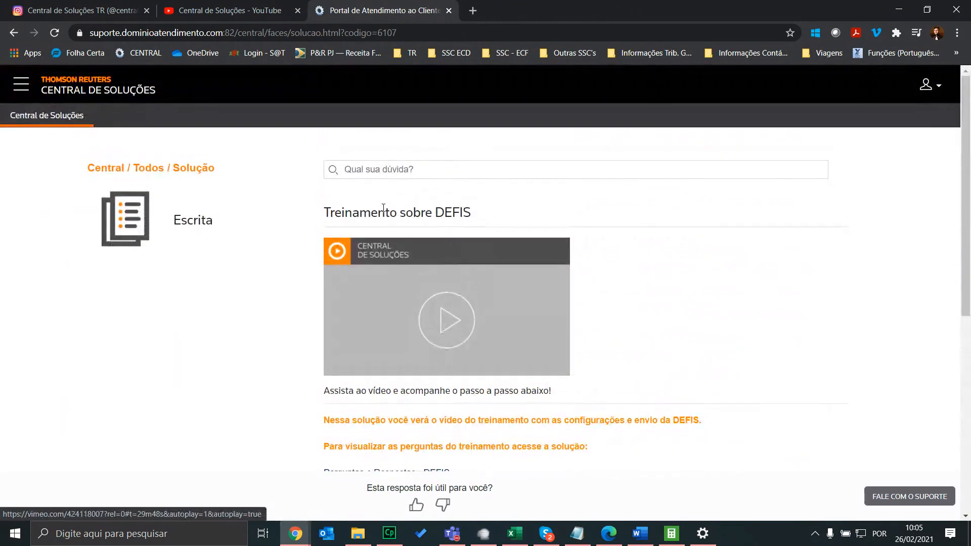
pyautogui.click(377, 31)
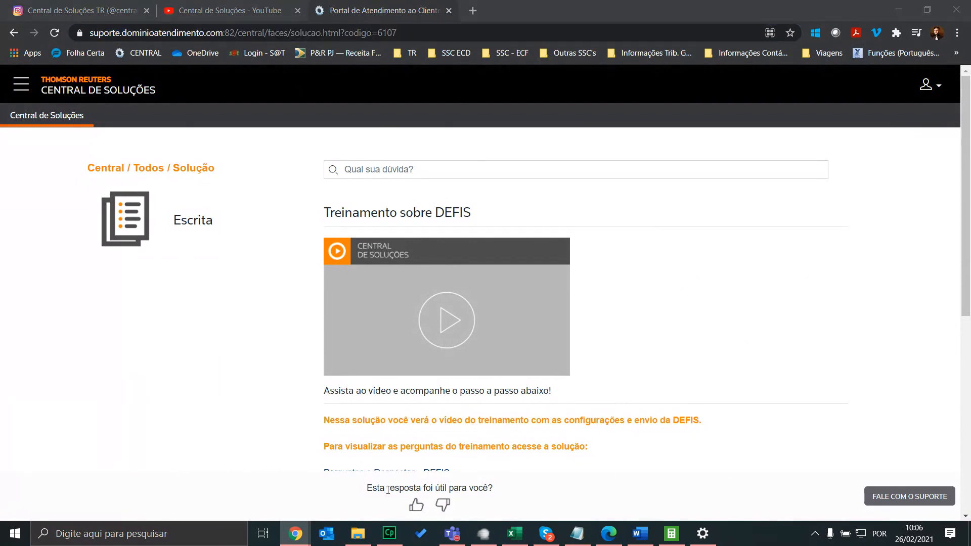
pyautogui.click(390, 533)
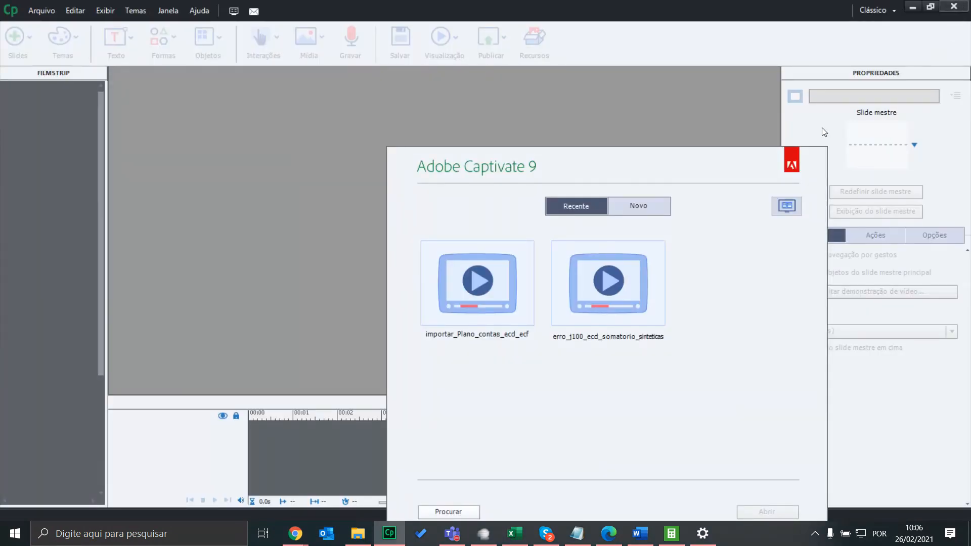
# In Domínio, open the DEFIS 2021 report under Relatórios > Informativos > Federais > DEFIS
pyautogui.click(672, 534)
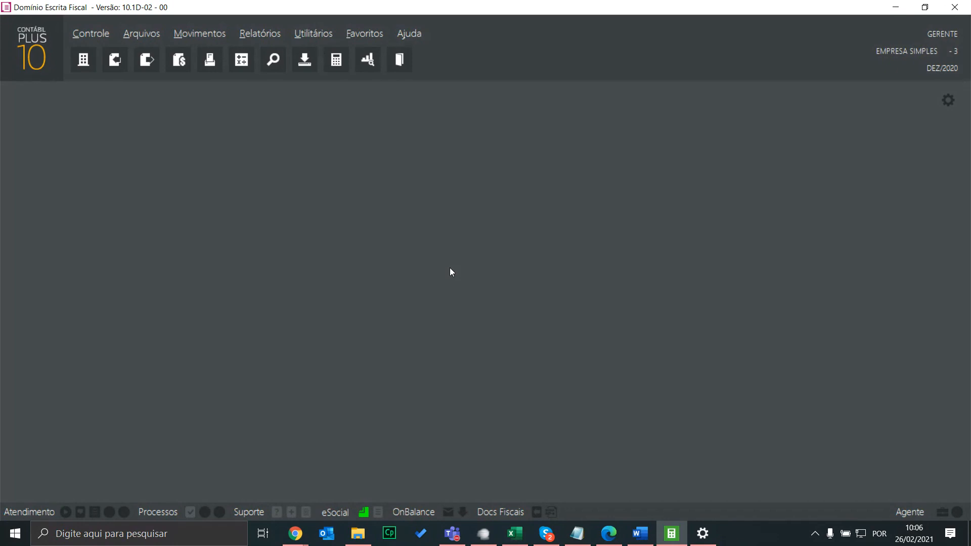
pyautogui.click(260, 34)
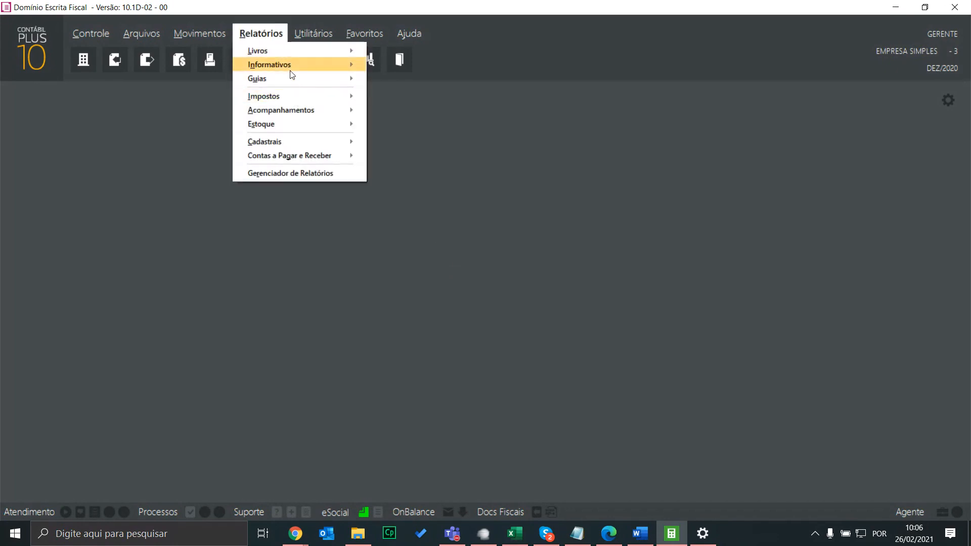
pyautogui.moveTo(296, 65)
pyautogui.moveTo(414, 74)
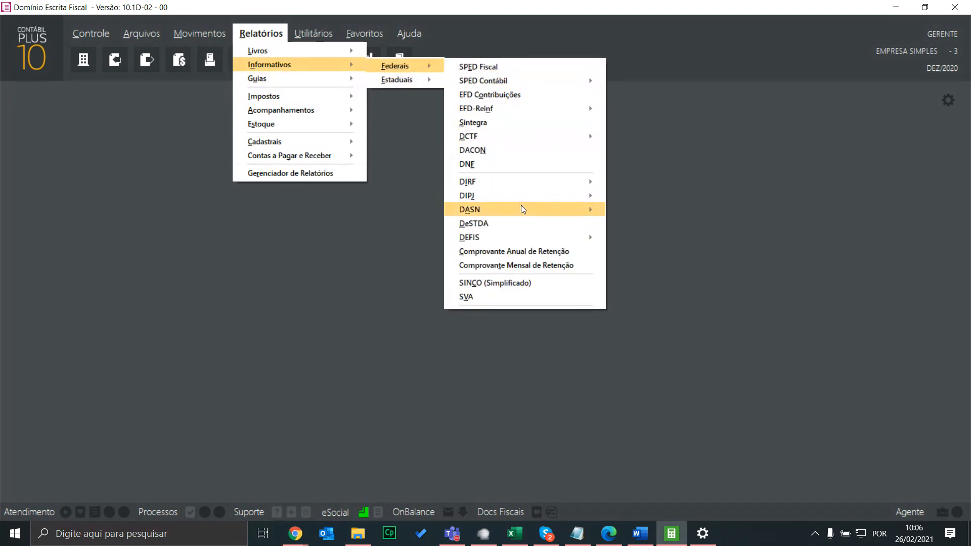
pyautogui.moveTo(492, 239)
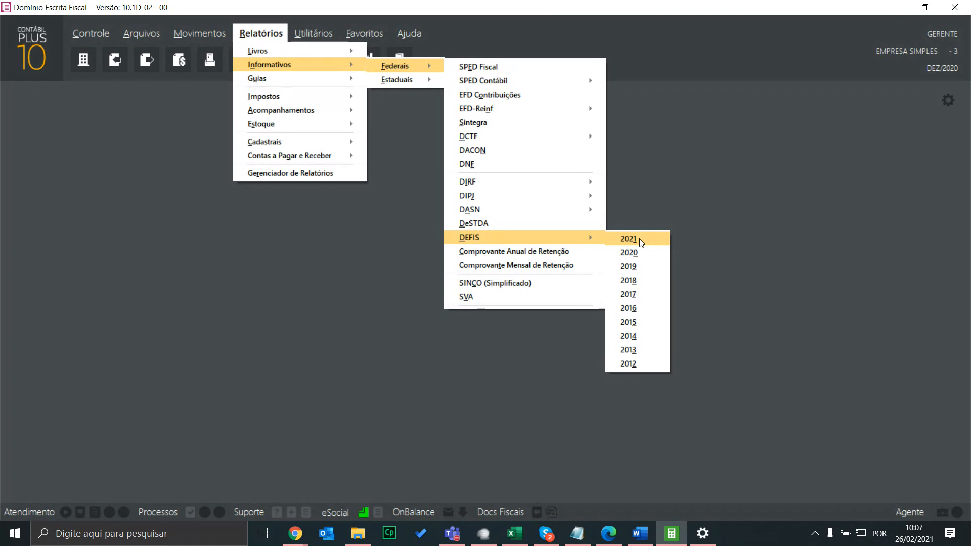
pyautogui.click(642, 240)
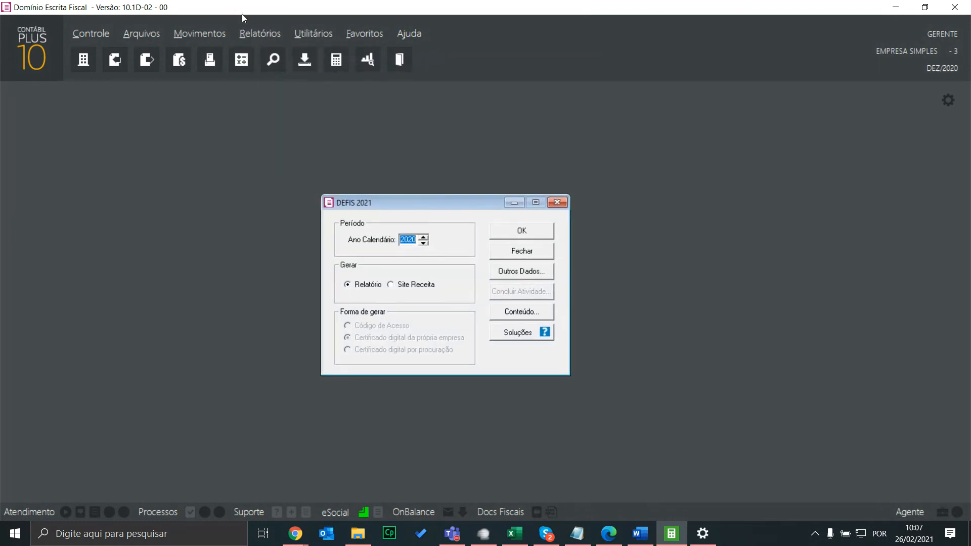
# Browse Relatórios > Informativos > Federais > DEFIS again to review the listed years, then head to Controle
pyautogui.click(261, 34)
pyautogui.moveTo(277, 62)
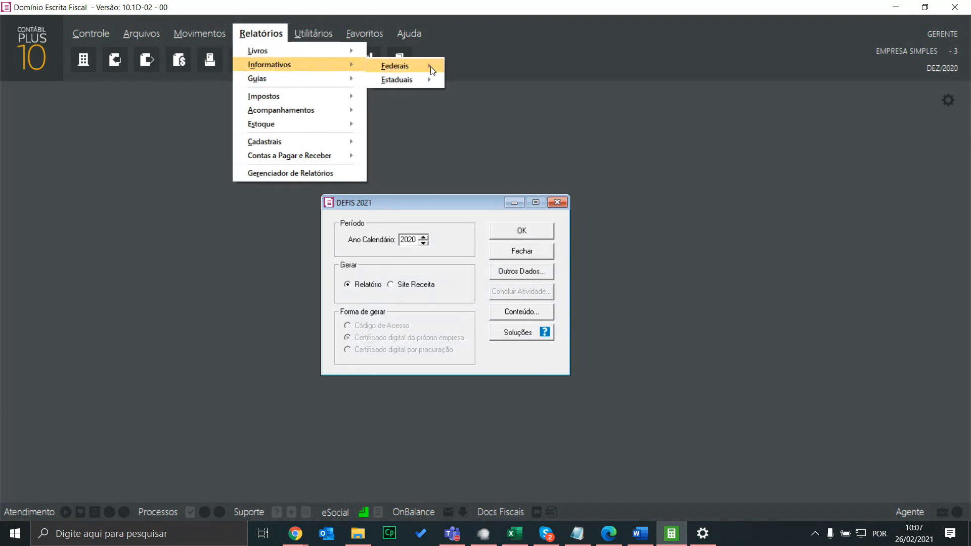
pyautogui.click(430, 65)
pyautogui.click(246, 29)
pyautogui.moveTo(407, 66)
pyautogui.moveTo(490, 240)
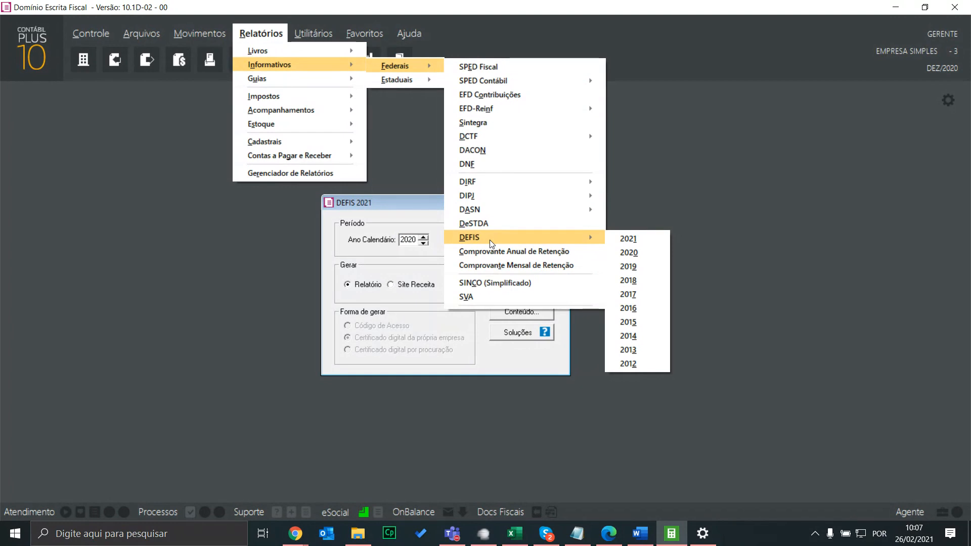
pyautogui.moveTo(101, 33)
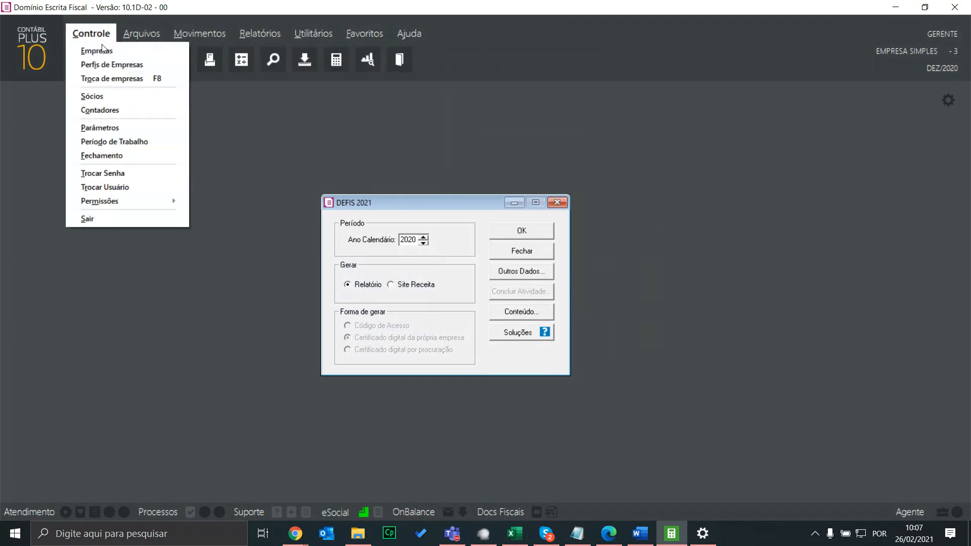
pyautogui.click(110, 129)
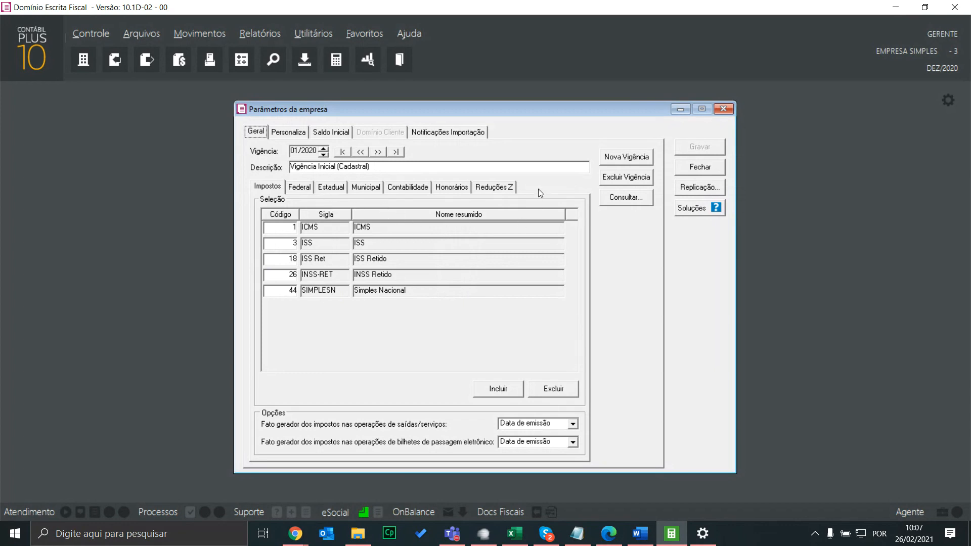
pyautogui.click(305, 187)
pyautogui.click(303, 208)
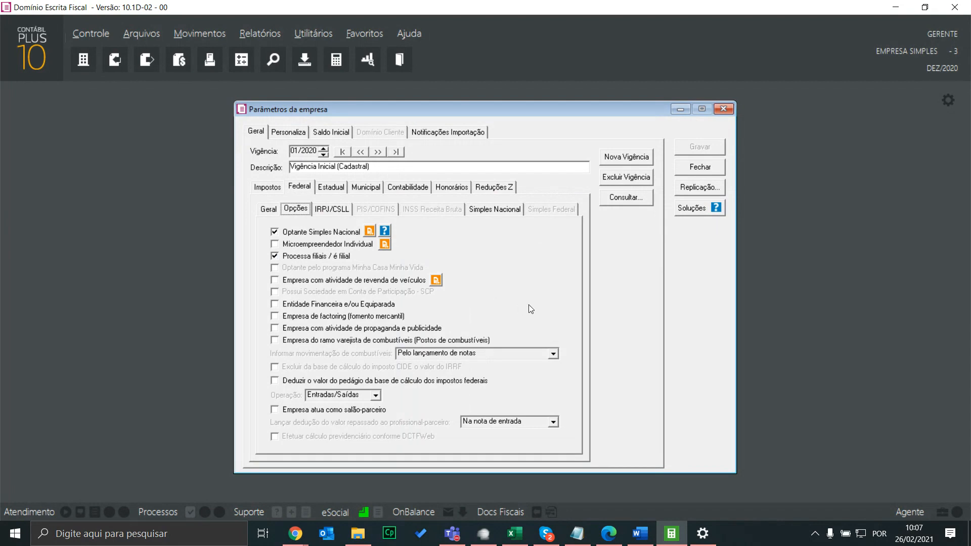
pyautogui.click(729, 109)
pyautogui.click(260, 33)
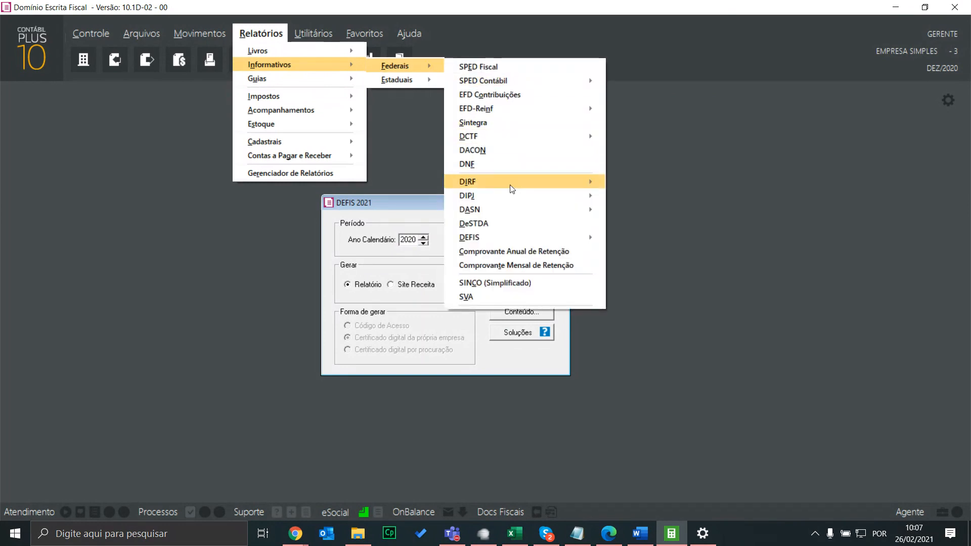
# Review the DEFIS 2021 menu entry without choosing it, then open Controle > Permissões
pyautogui.moveTo(495, 236)
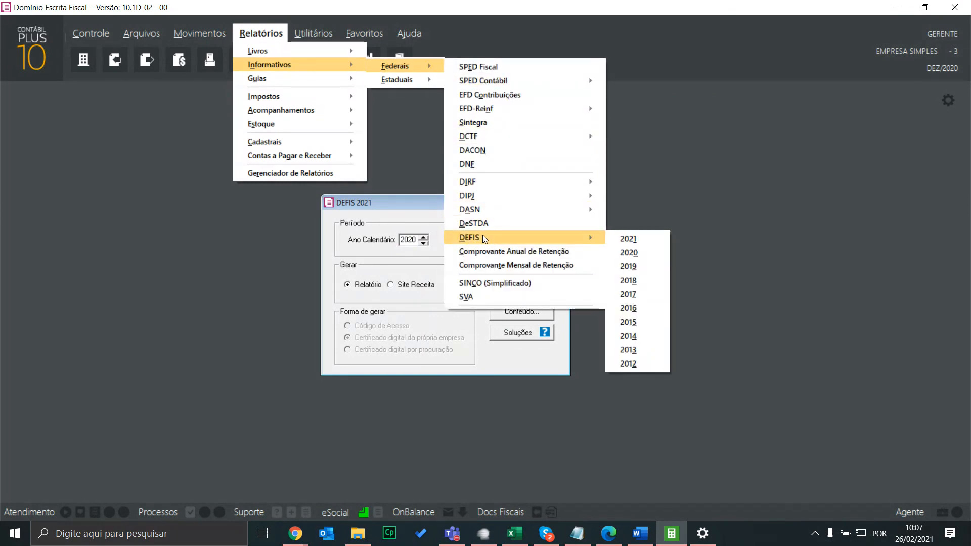
pyautogui.moveTo(566, 238)
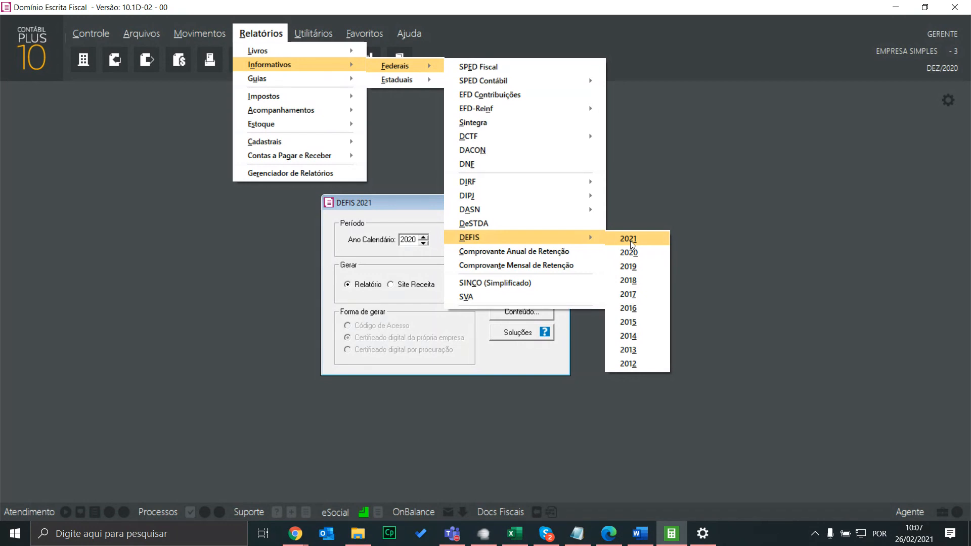
pyautogui.click(420, 193)
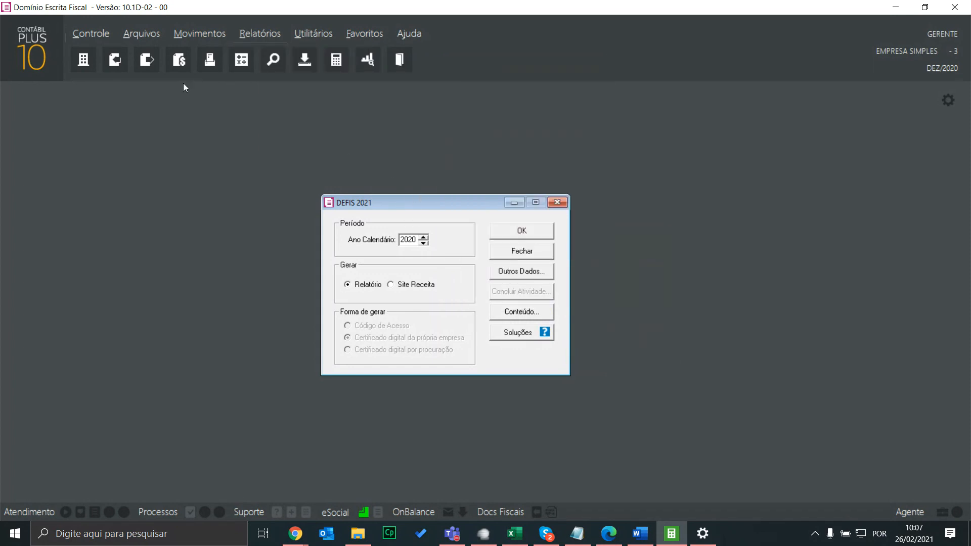
pyautogui.click(77, 32)
# Open Permissões > Usuários and inspect the GERENTE user's data, module and company access, then cancel
pyautogui.moveTo(107, 199)
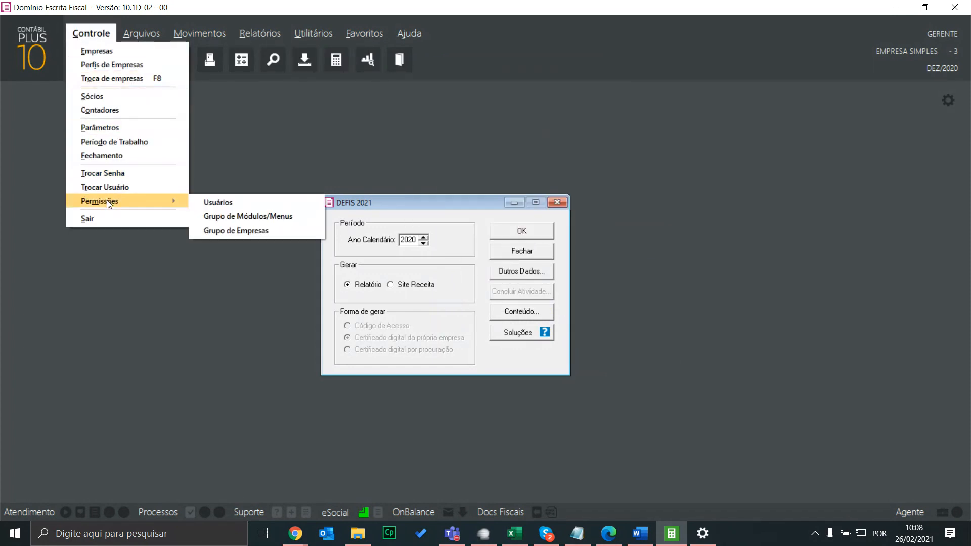
pyautogui.click(252, 204)
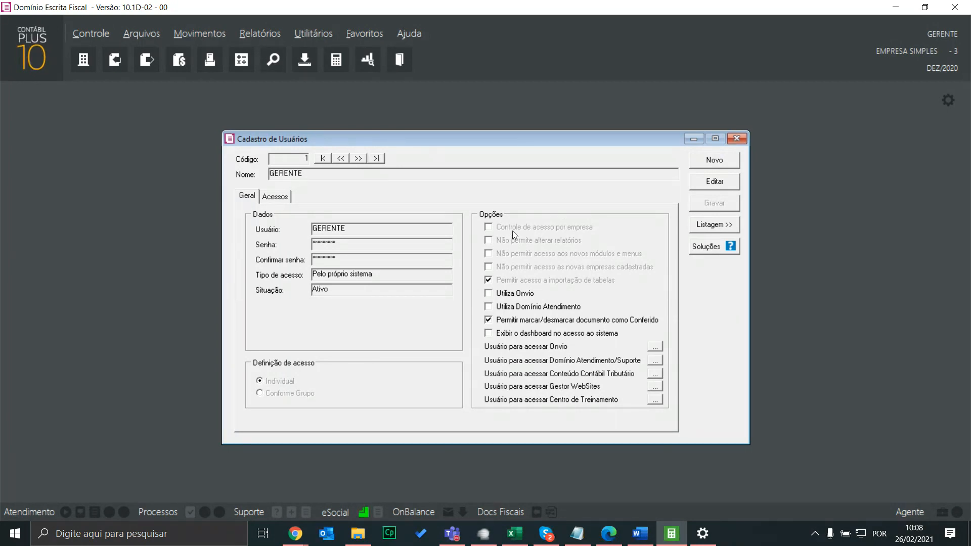
pyautogui.click(278, 201)
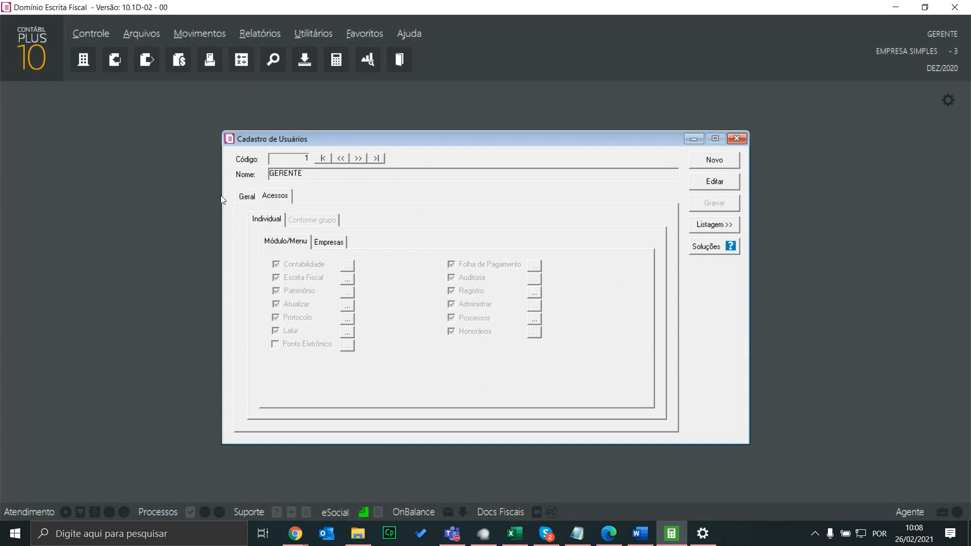
pyautogui.click(249, 199)
pyautogui.click(277, 197)
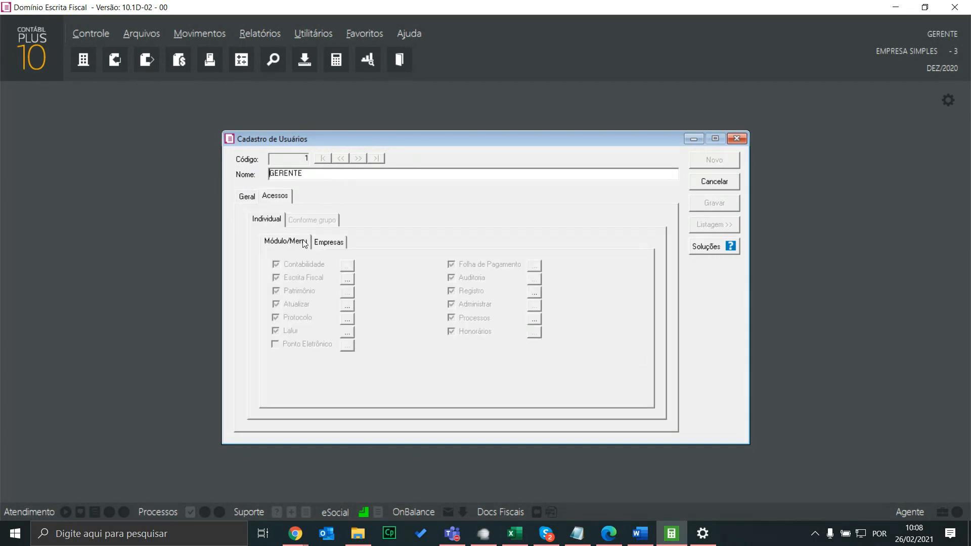
pyautogui.click(329, 243)
pyautogui.click(285, 241)
pyautogui.click(247, 196)
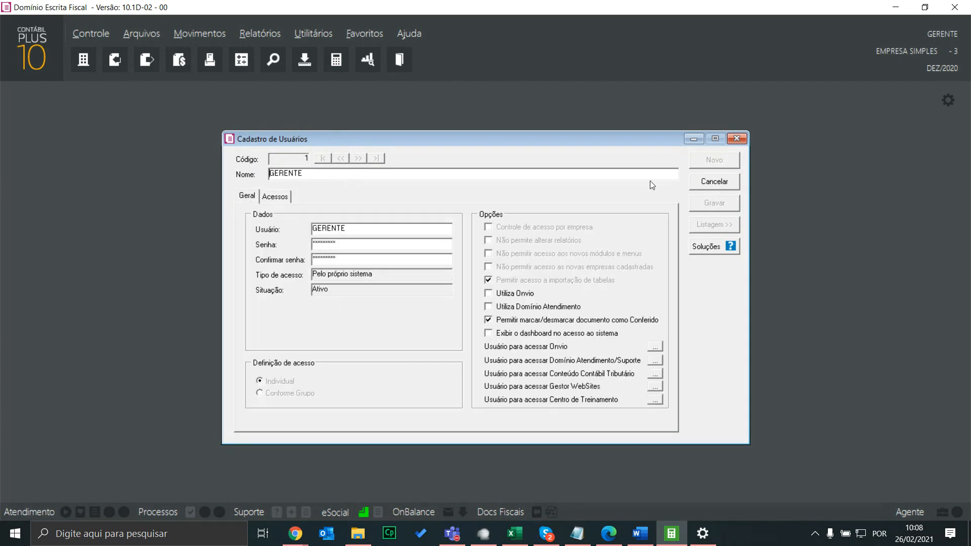
pyautogui.click(720, 182)
# Create new user code 2 with Escrita Fiscal module access and open its menu permissions tree
pyautogui.click(719, 161)
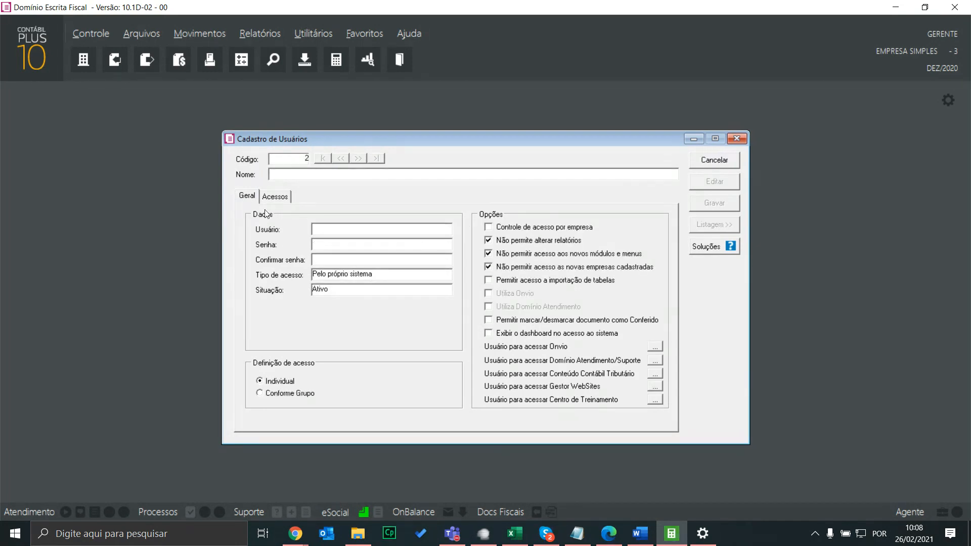
pyautogui.click(289, 199)
pyautogui.click(305, 281)
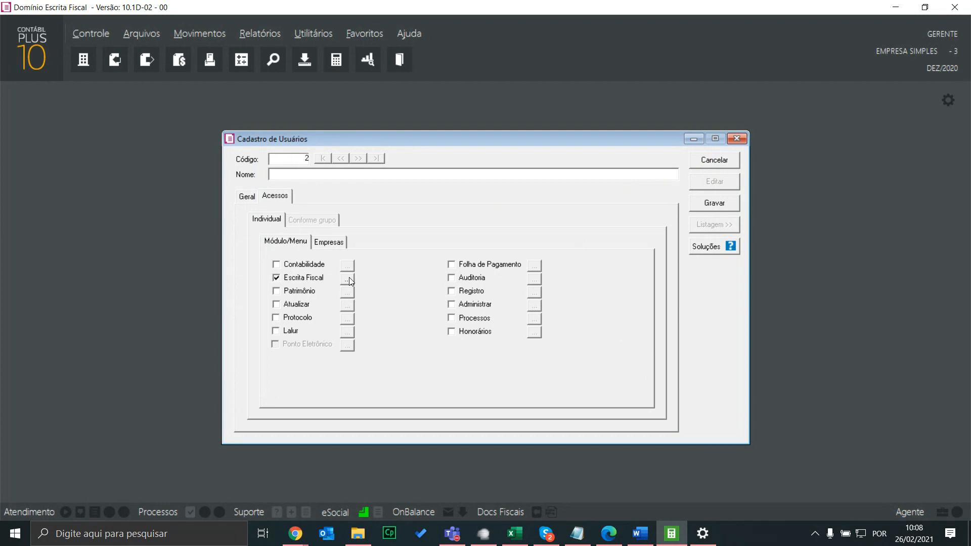
pyautogui.click(348, 278)
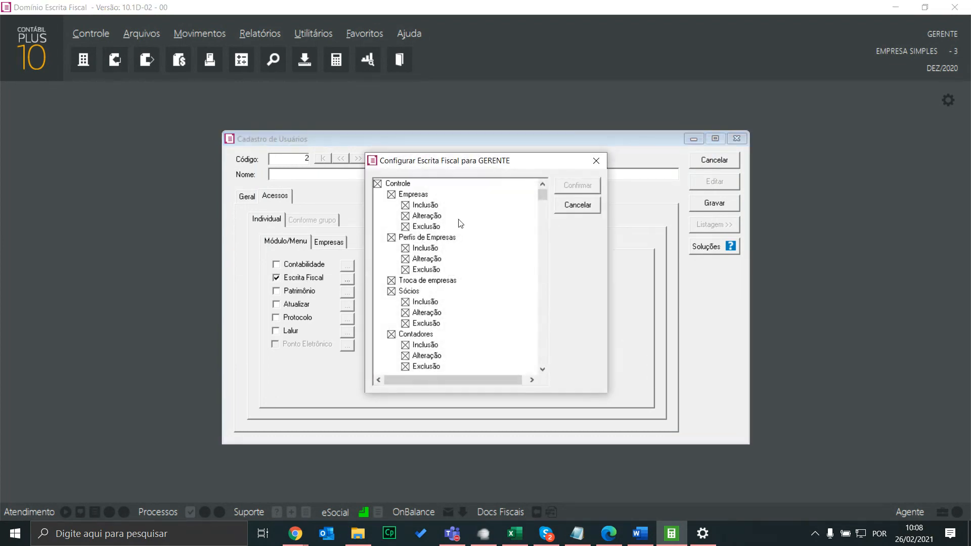
# Confirm DEFIS 2021 is permitted in the Escrita Fiscal tree by toggling it off and on, then cancel
pyautogui.moveTo(540, 192); pyautogui.dragTo(532, 275)
pyautogui.click(433, 281)
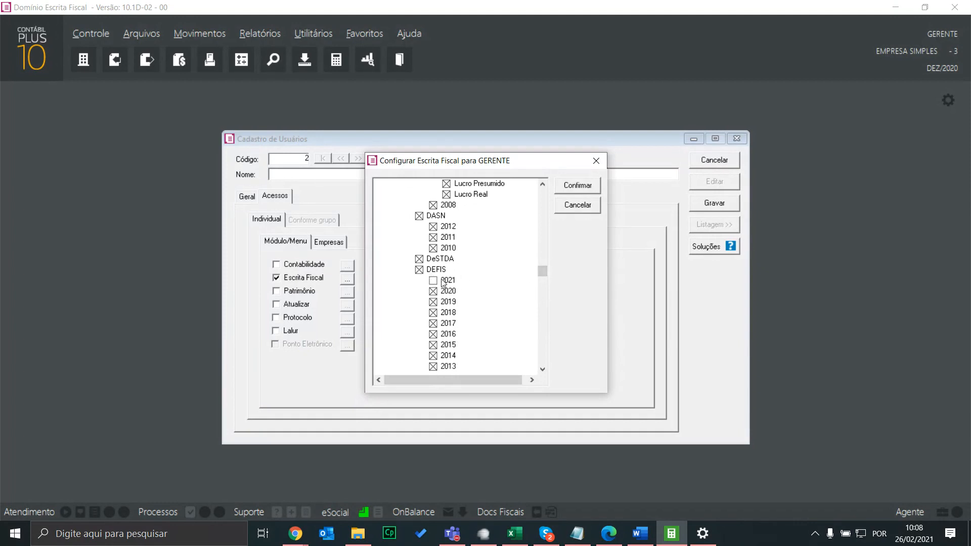
pyautogui.click(433, 280)
pyautogui.click(572, 201)
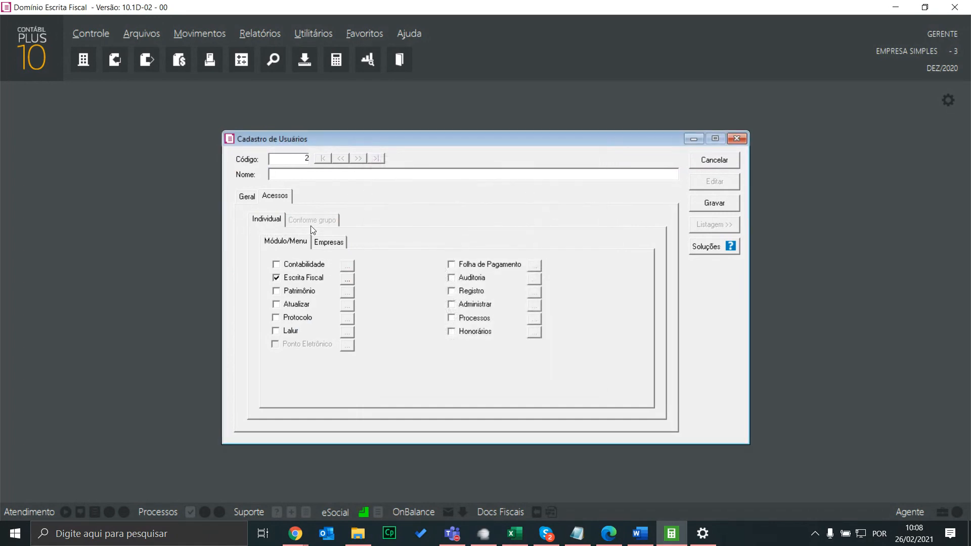
# Close Cadastro de Usuários without saving the new user, then open Controle > Permissões
pyautogui.click(742, 140)
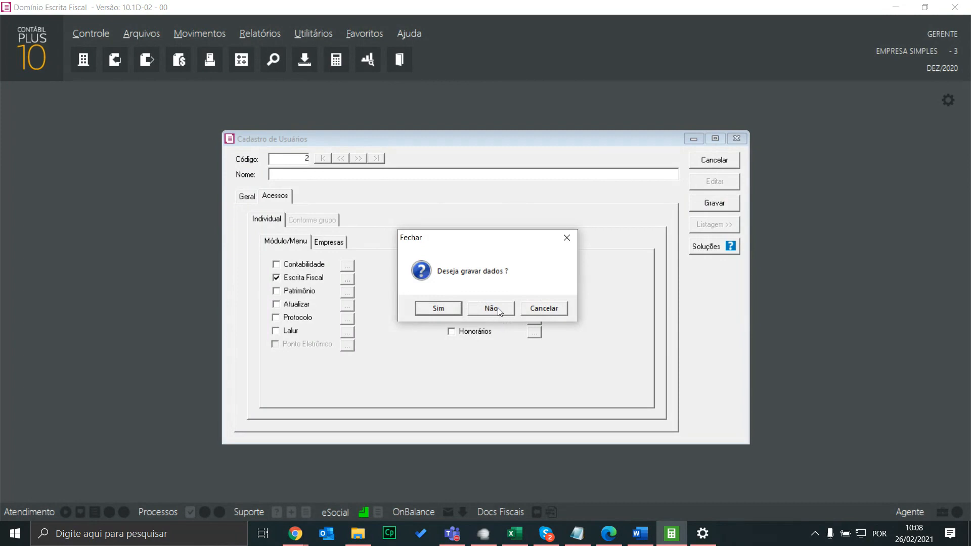
pyautogui.click(498, 308)
pyautogui.click(91, 34)
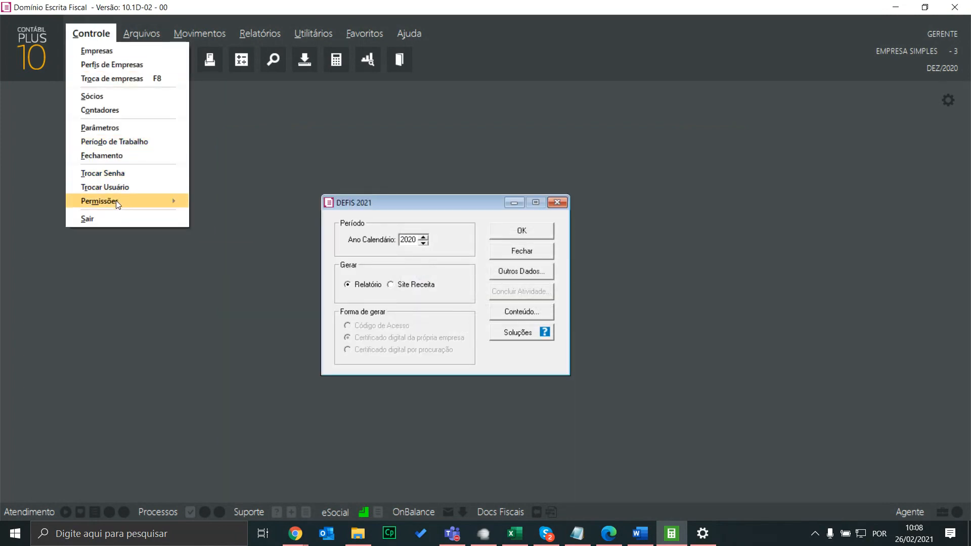
pyautogui.moveTo(116, 200)
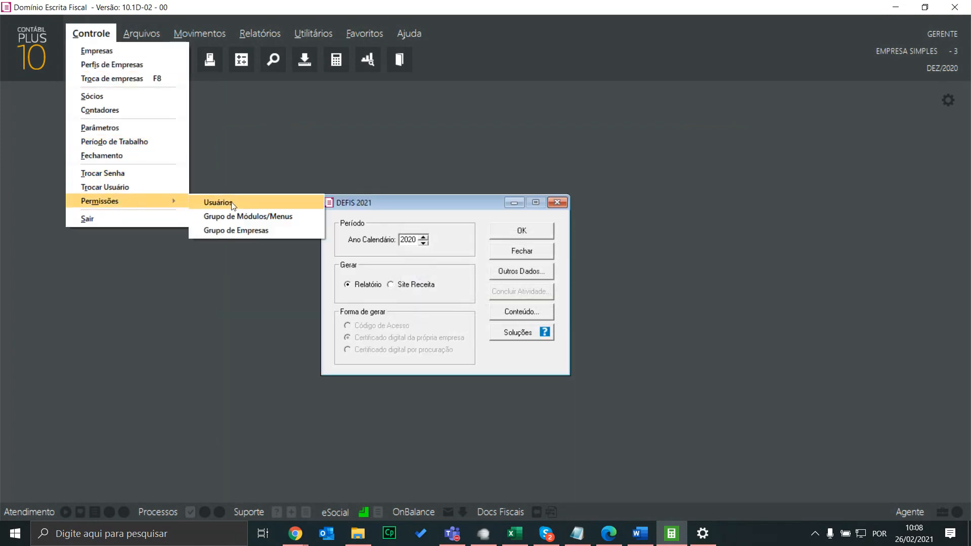
pyautogui.click(257, 219)
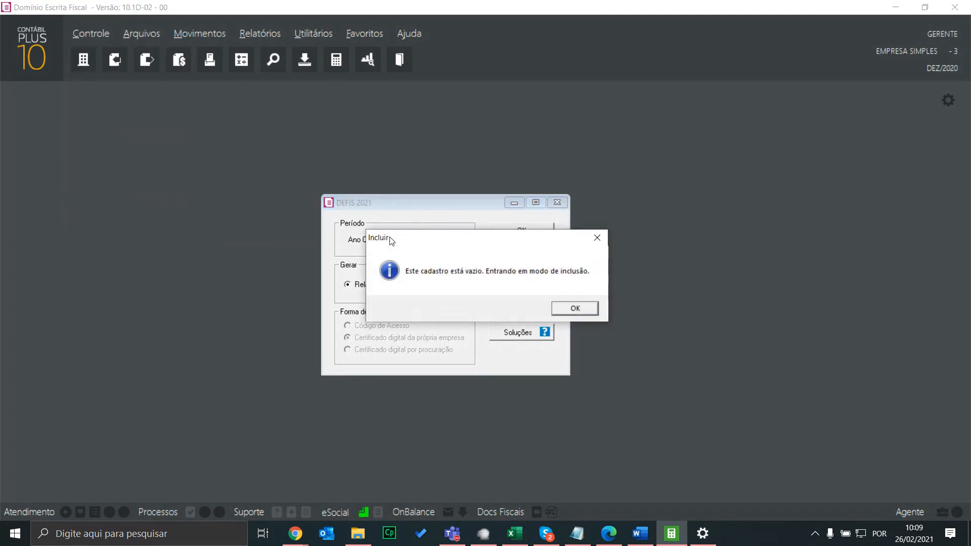
pyautogui.click(570, 307)
pyautogui.click(378, 223)
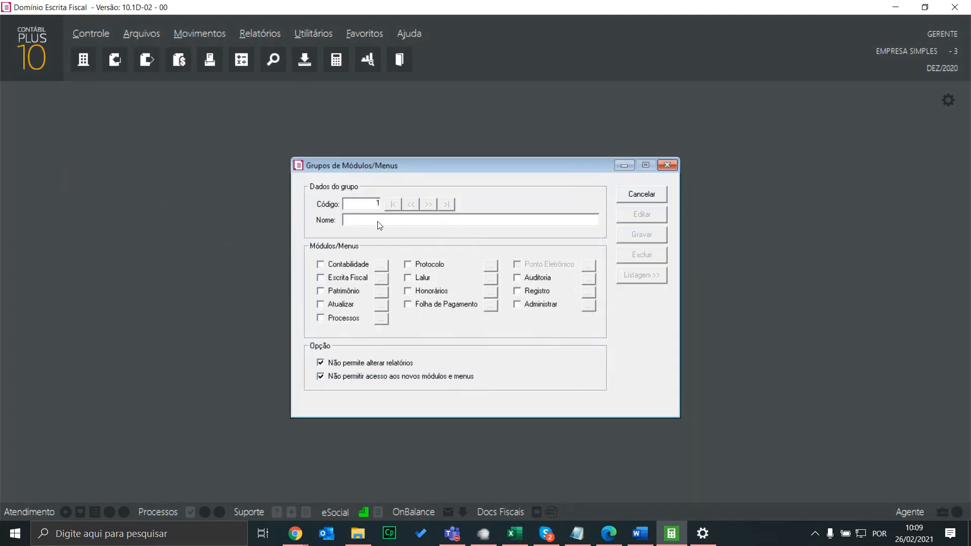
pyautogui.write('TWESTE')
pyautogui.click(373, 280)
pyautogui.click(382, 278)
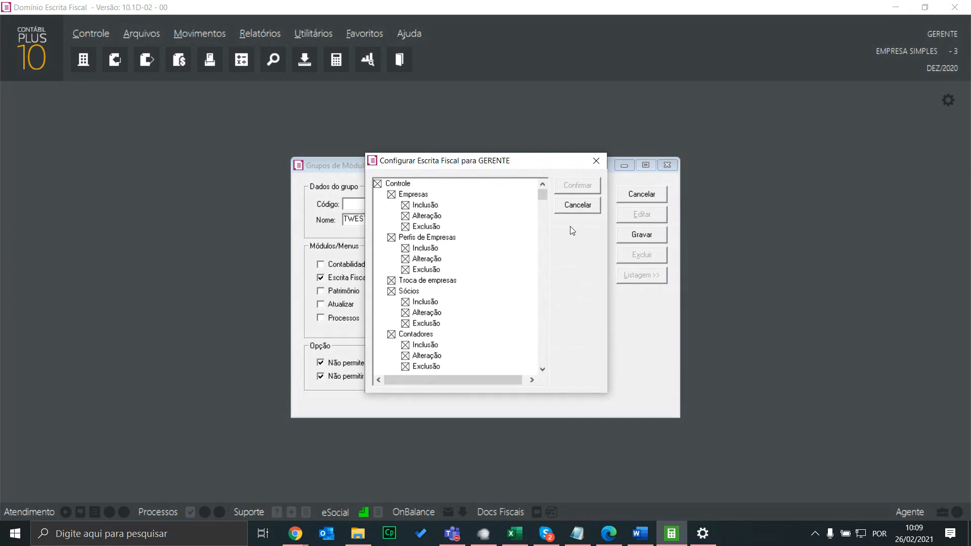
pyautogui.scroll(-10, 477, 295)
pyautogui.scroll(1, 477, 295)
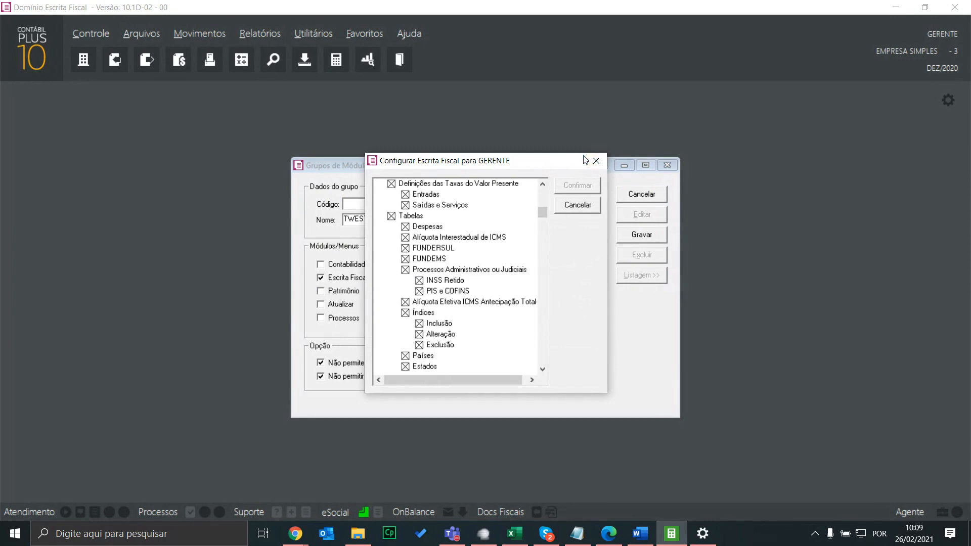
pyautogui.click(590, 162)
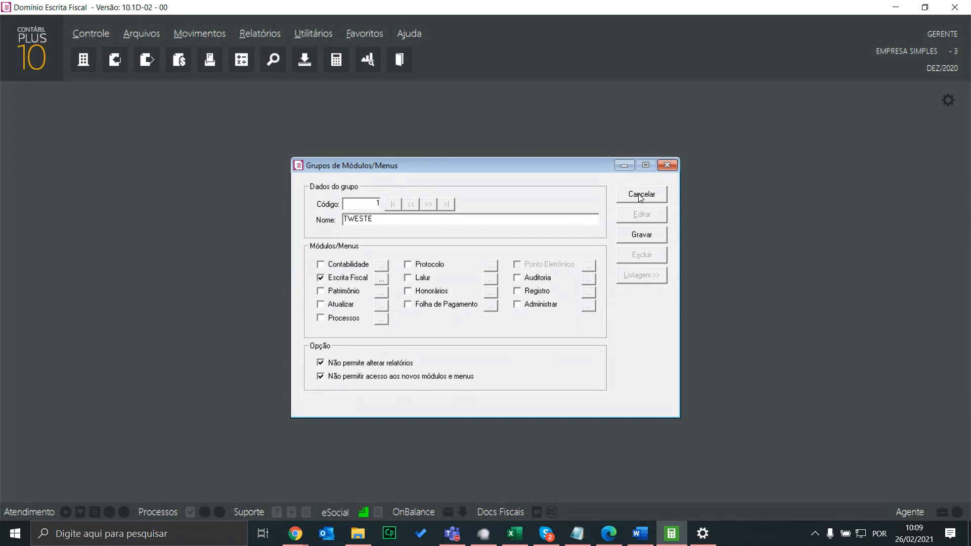
pyautogui.click(640, 196)
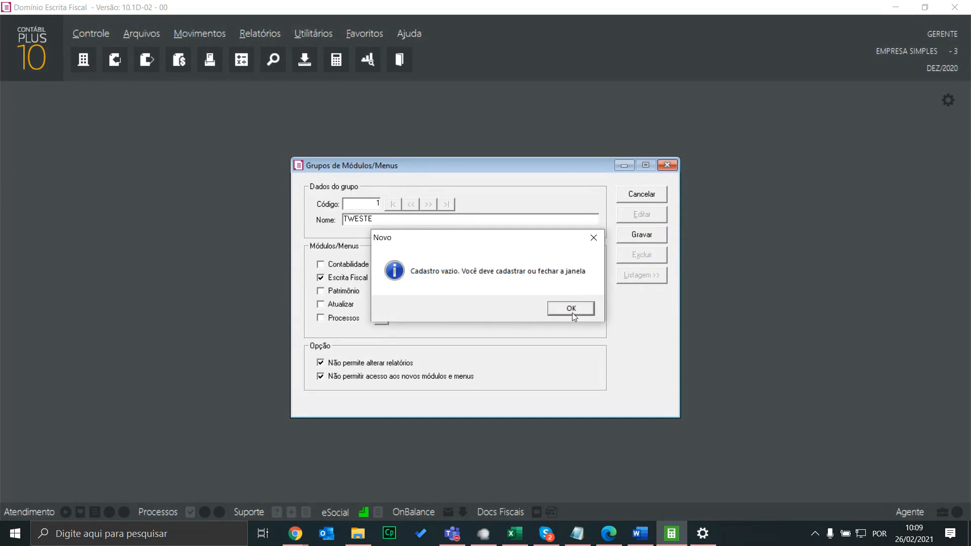
pyautogui.click(573, 310)
pyautogui.click(654, 198)
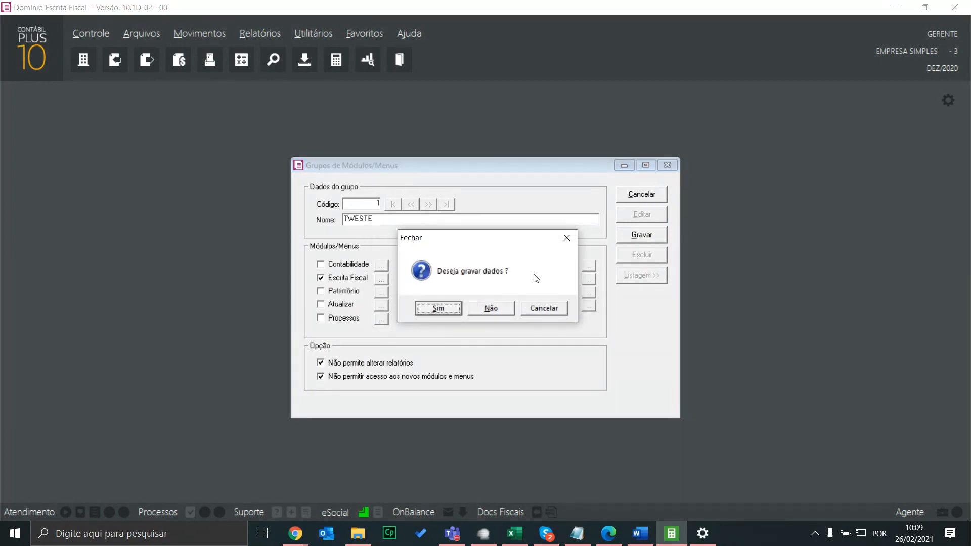
pyautogui.click(493, 310)
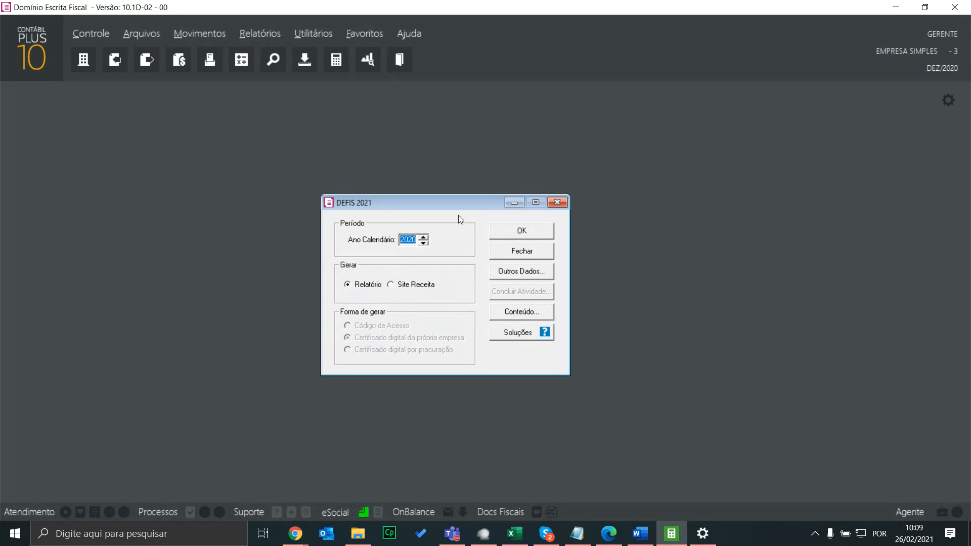
# Open the DEFIS 2021 declaration from the Relatórios menu
pyautogui.click(260, 34)
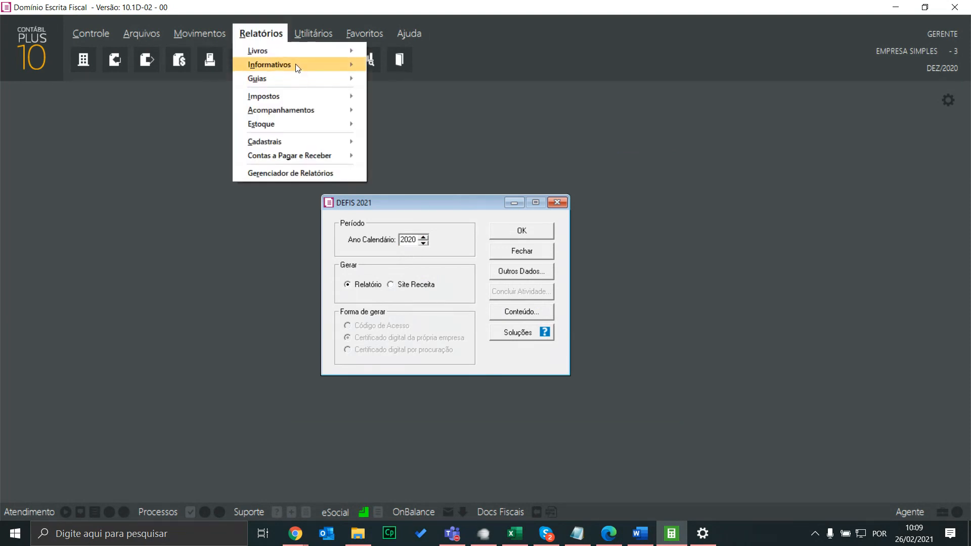
pyautogui.moveTo(297, 65)
pyautogui.moveTo(384, 70)
pyautogui.moveTo(528, 239)
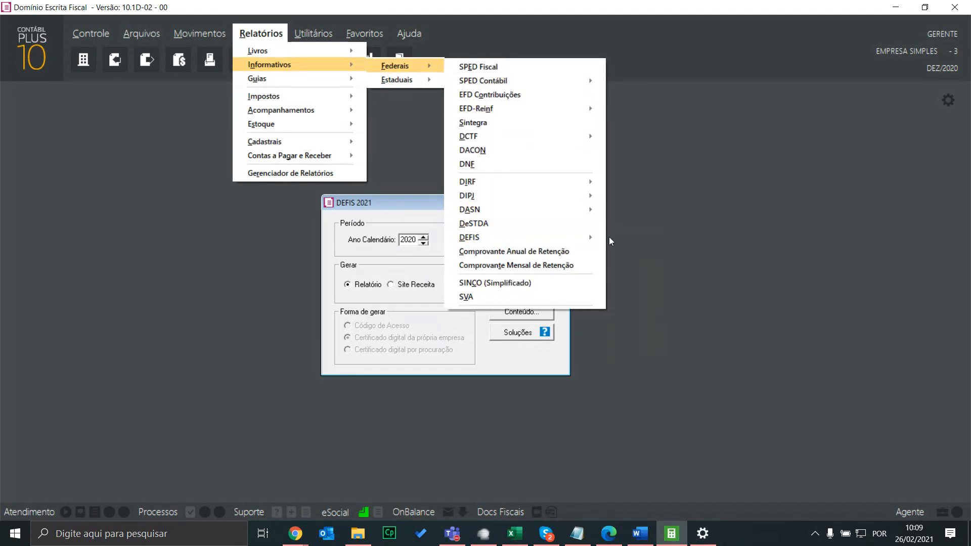
pyautogui.click(345, 215)
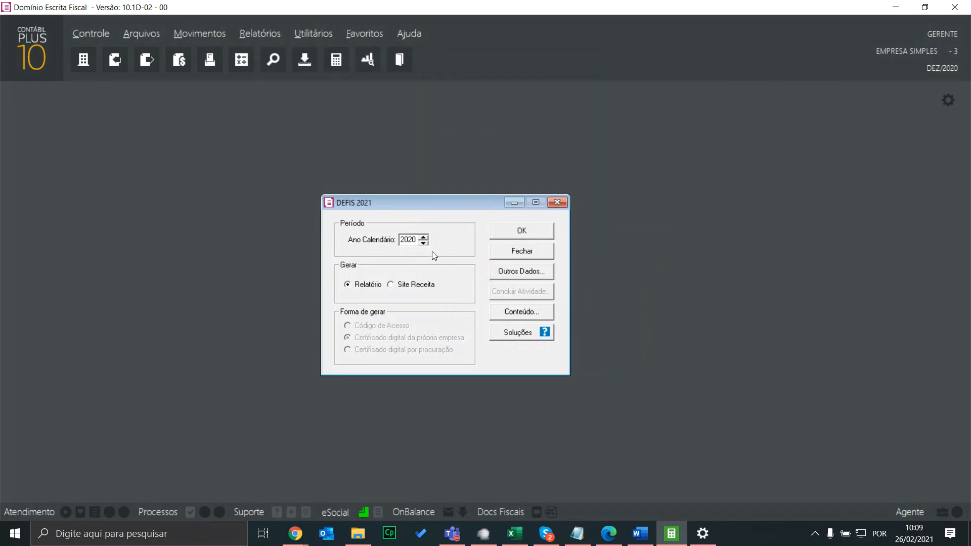
# Change the Ano Calendário from 2020 to 2021
pyautogui.doubleClick(409, 240)
pyautogui.press('Left')
pyautogui.write('1')
pyautogui.press('Tab')
pyautogui.click(509, 272)
pyautogui.click(511, 273)
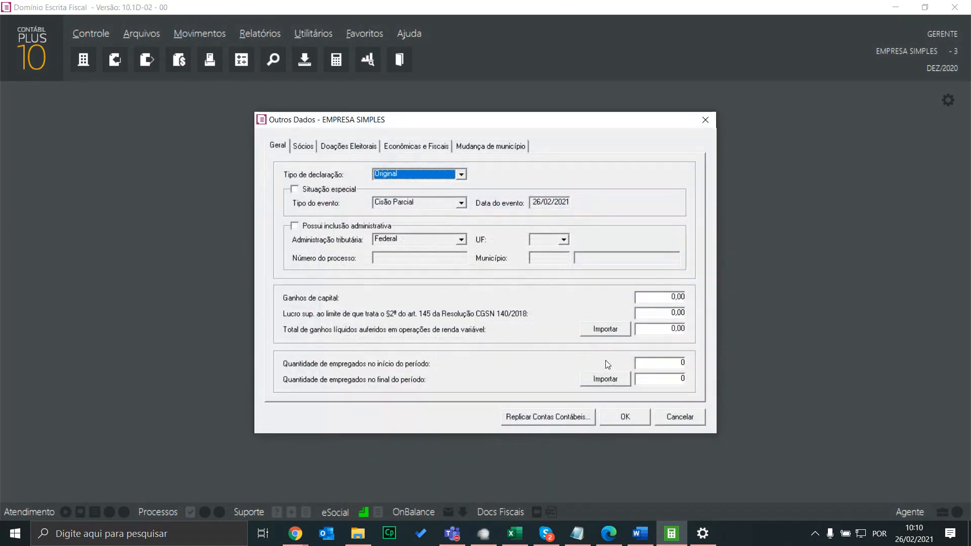
pyautogui.click(627, 418)
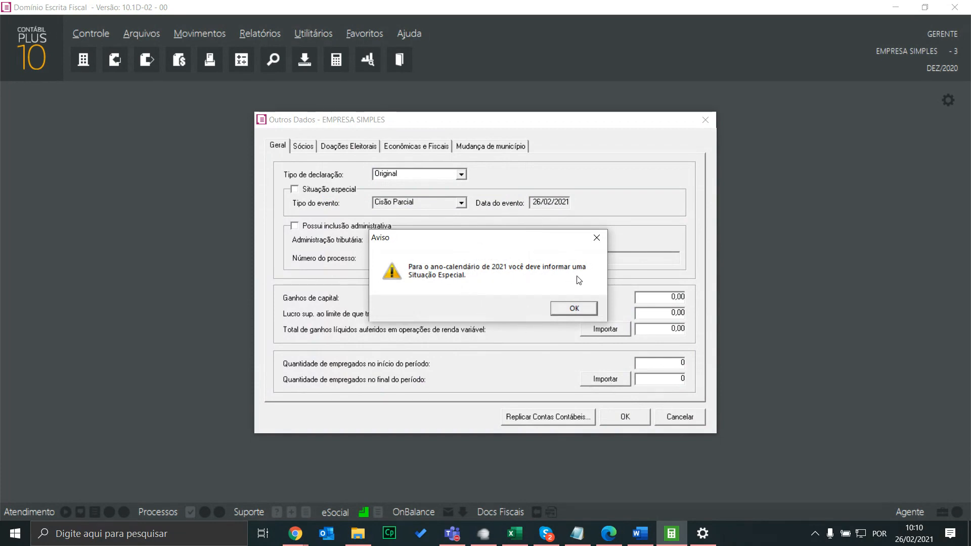
pyautogui.click(574, 310)
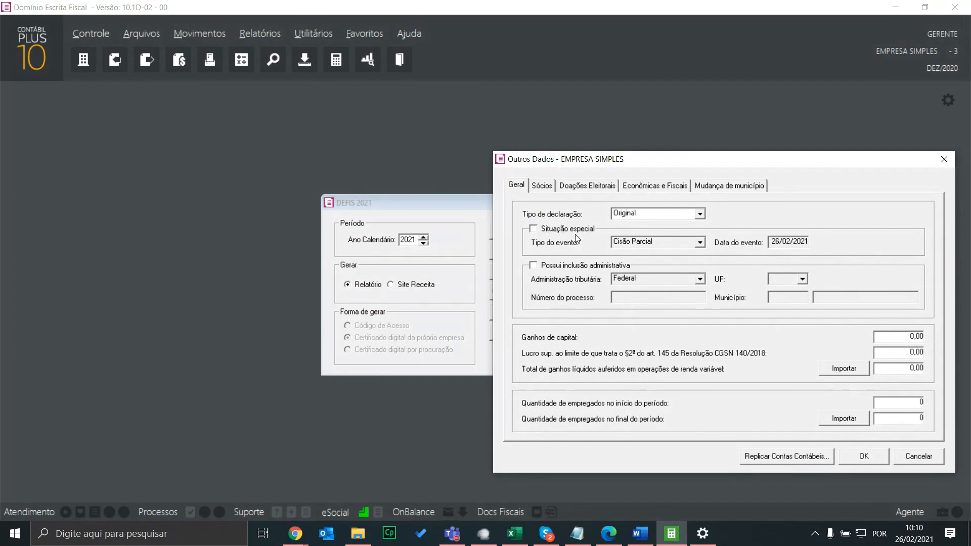
pyautogui.moveTo(732, 165); pyautogui.dragTo(651, 166)
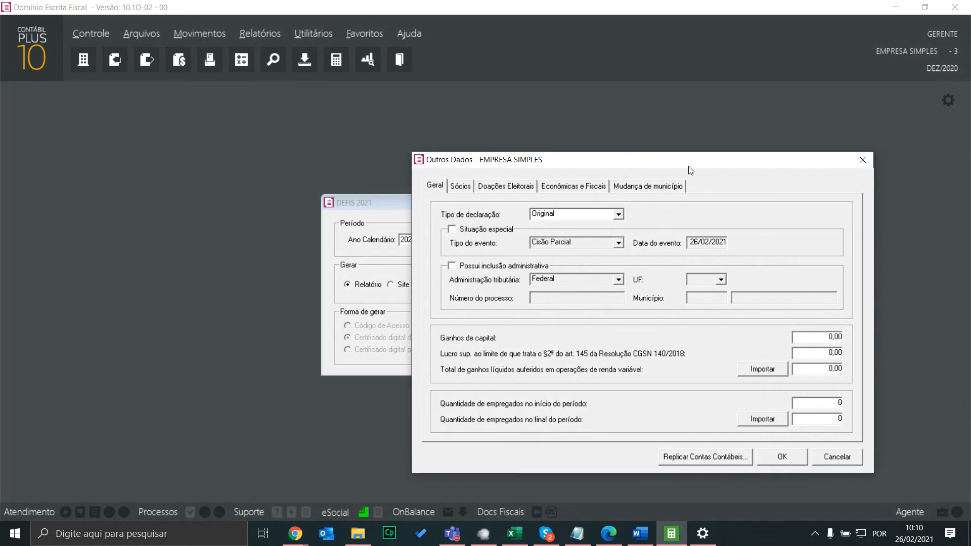
pyautogui.click(870, 165)
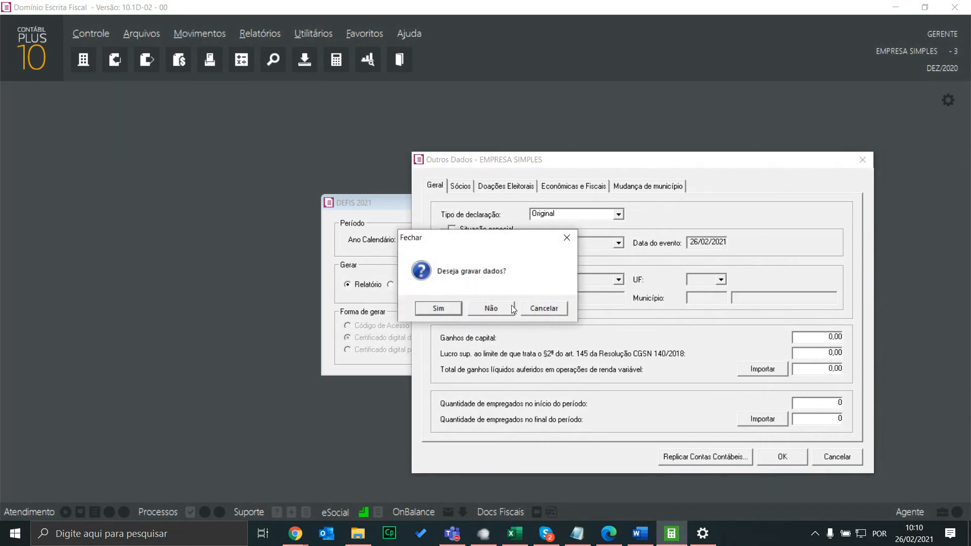
pyautogui.click(499, 310)
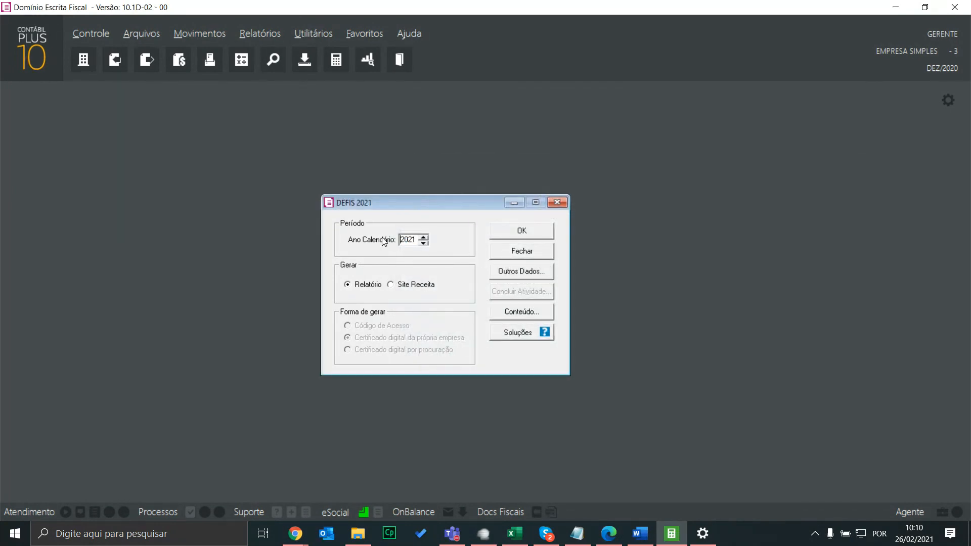
# Set Ano Calendário back to 2020 and generate the DEFIS report
pyautogui.press('Tab')
pyautogui.write('202')
pyautogui.click(536, 231)
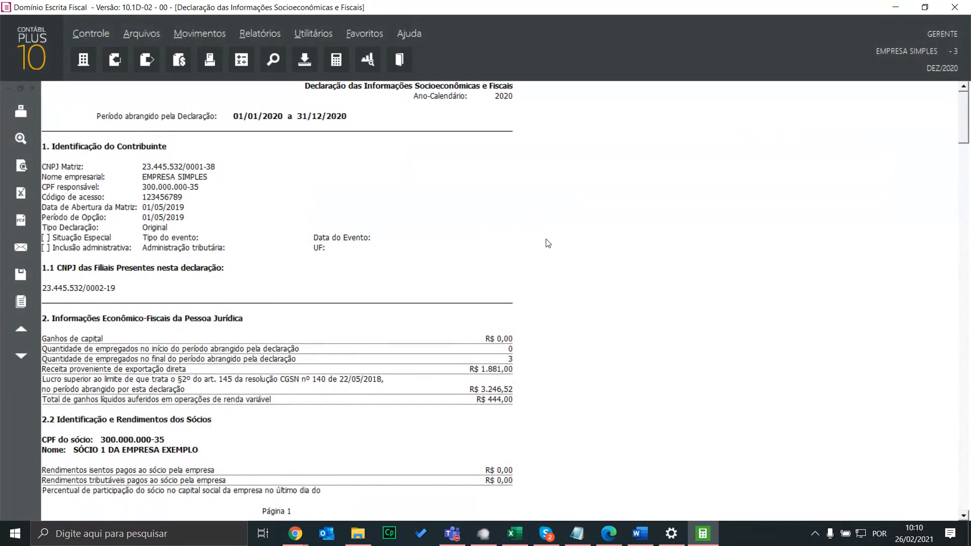
# Scroll through the 8-page DEFIS report preview, then close it
pyautogui.scroll(-9, 452, 257)
pyautogui.scroll(-20, 452, 257)
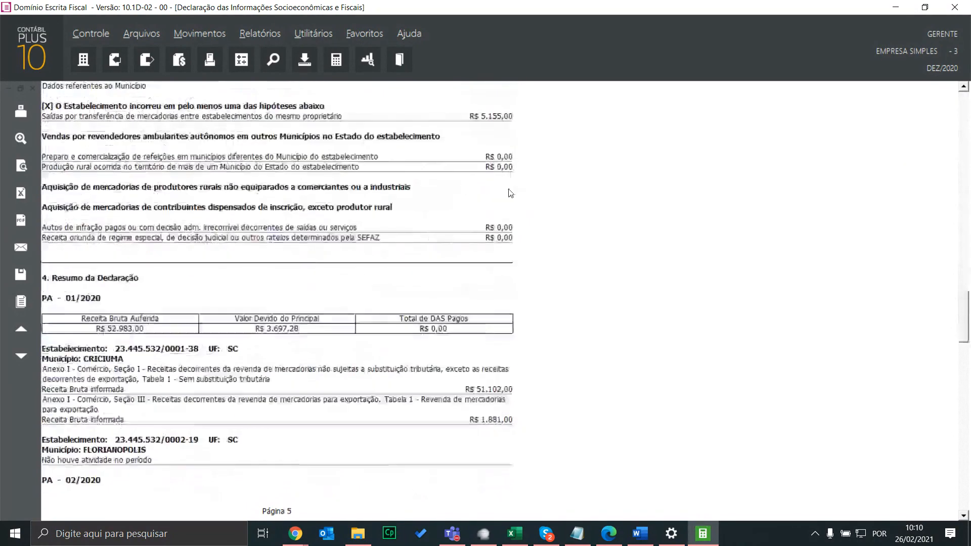
pyautogui.scroll(-20, 468, 223)
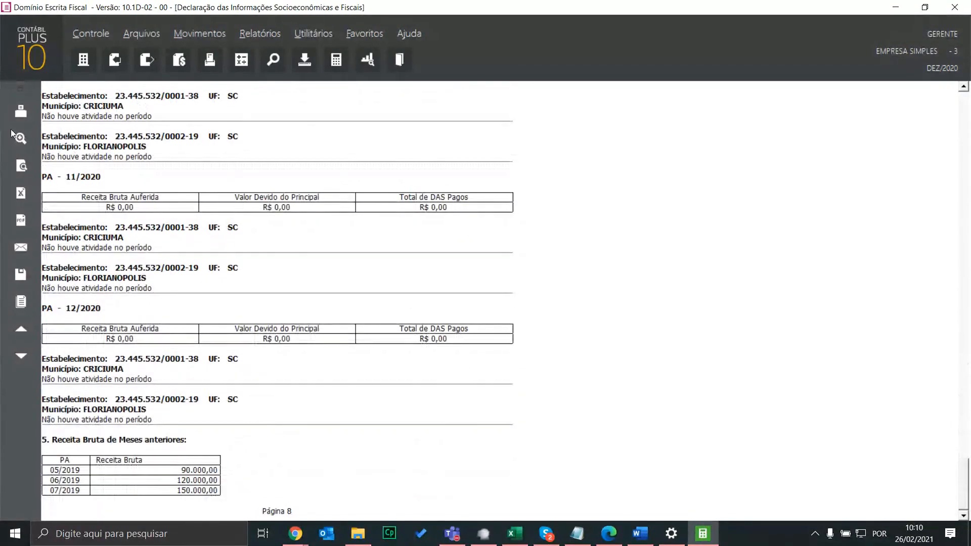
pyautogui.click(33, 88)
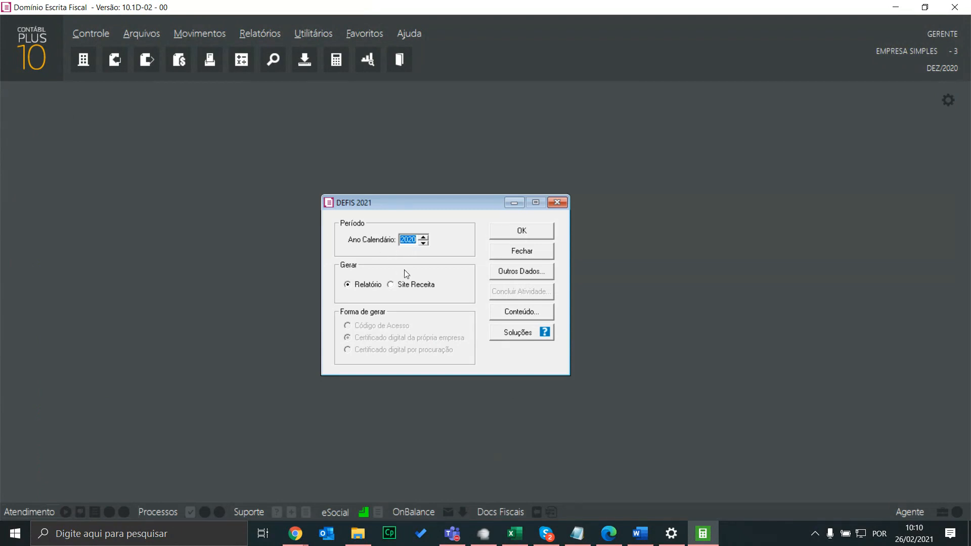
# Generate the DEFIS via Site Receita using Código de Acesso, opening the Receita Federal form
pyautogui.click(412, 286)
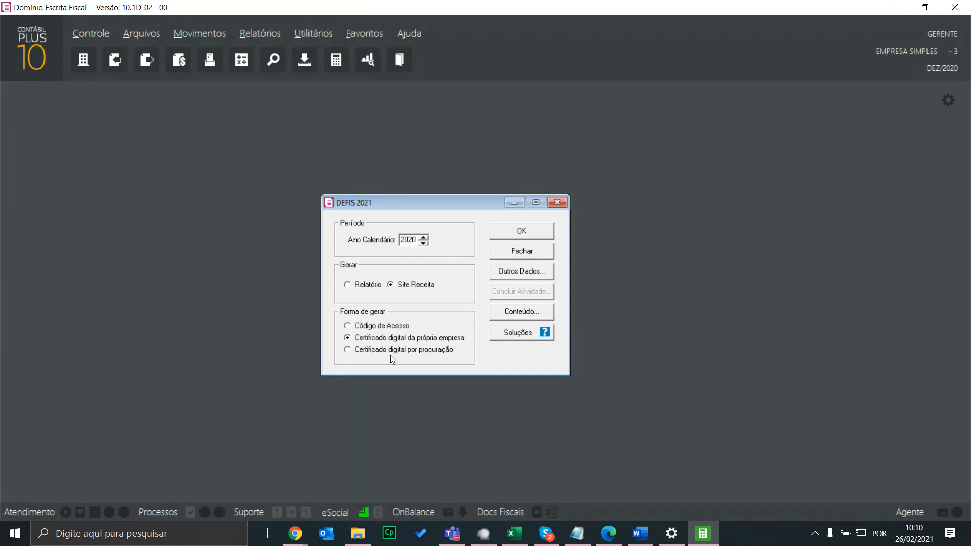
pyautogui.click(395, 328)
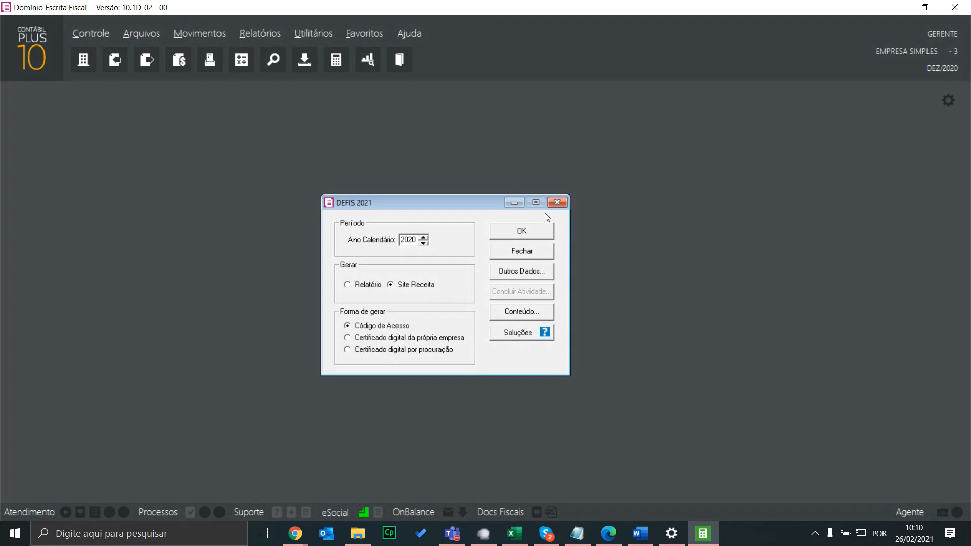
pyautogui.click(523, 231)
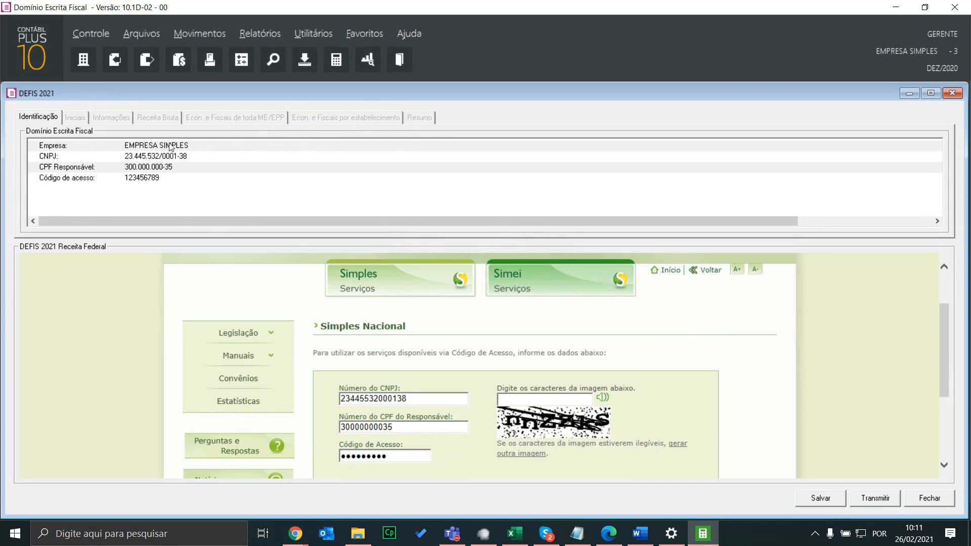
# Check the prefilled CPF and Código de Acesso fields on the Receita Federal form
pyautogui.moveTo(941, 311)
pyautogui.mouseDown()
pyautogui.moveTo(942, 336)
pyautogui.moveTo(942, 328)
pyautogui.mouseUp()
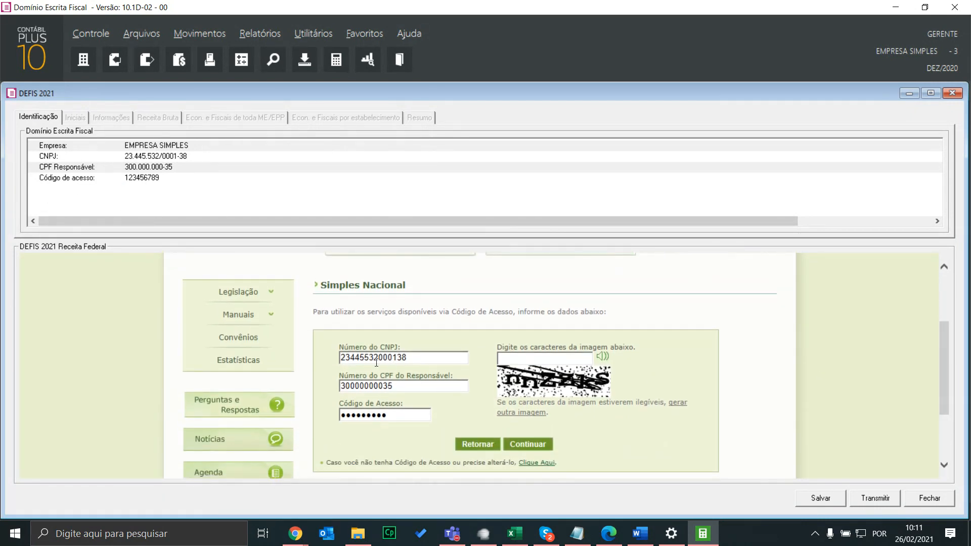
pyautogui.click(410, 387)
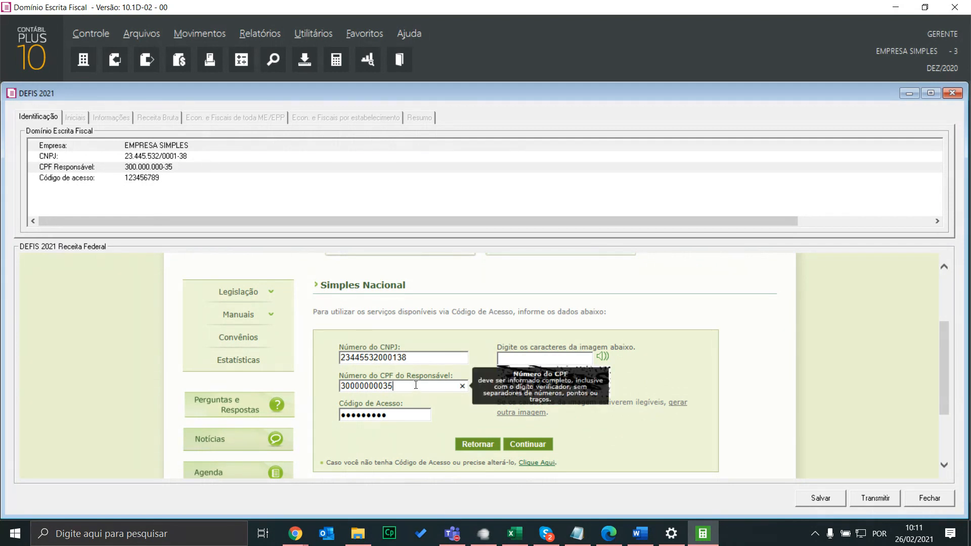
pyautogui.click(397, 417)
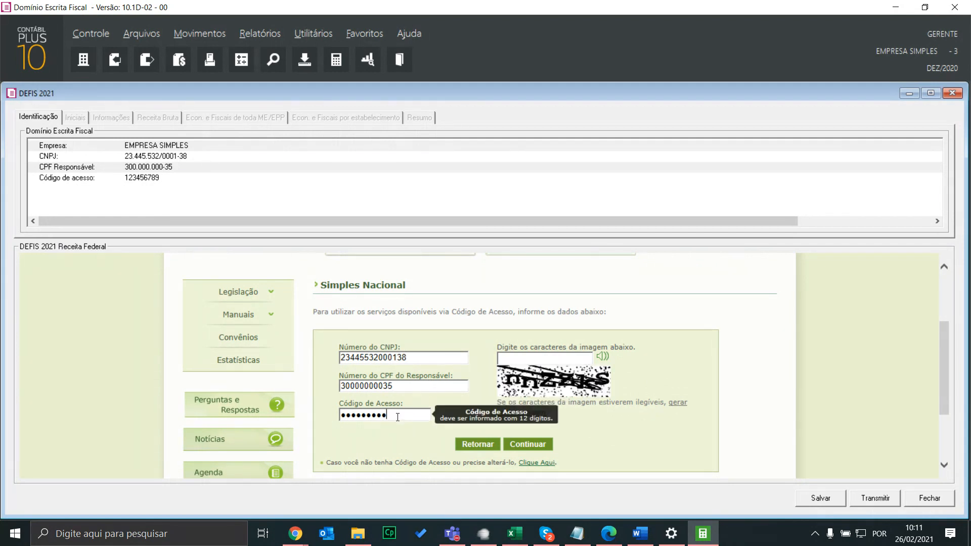
pyautogui.click(91, 33)
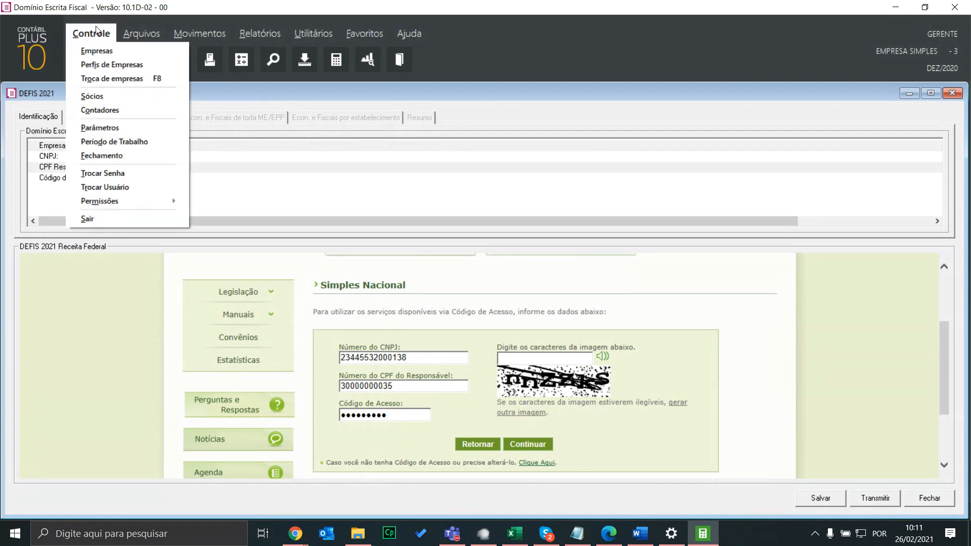
pyautogui.click(101, 128)
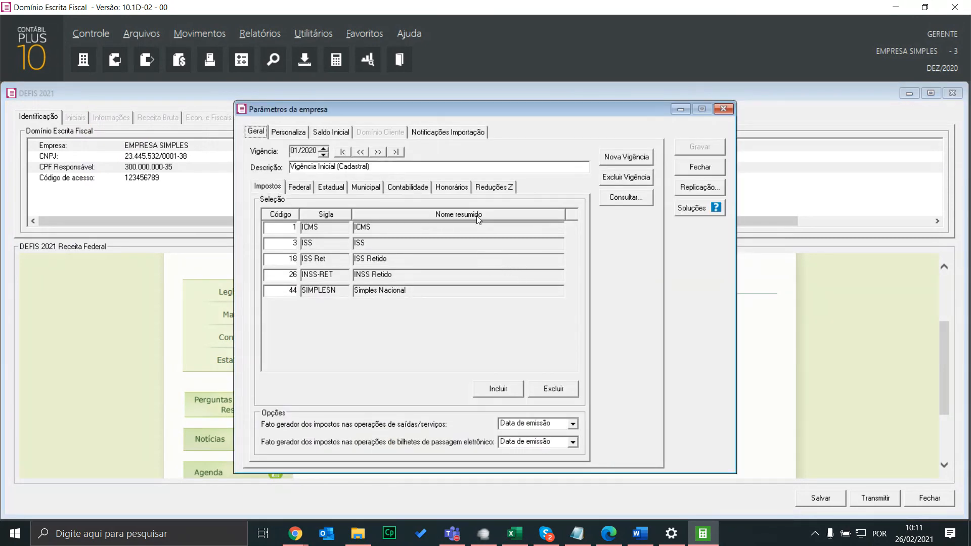
pyautogui.click(308, 187)
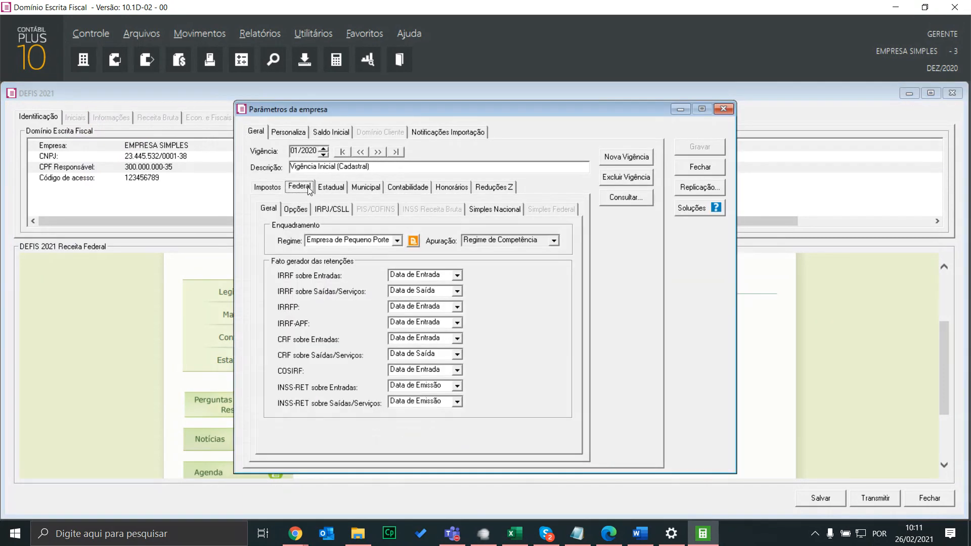
pyautogui.click(483, 209)
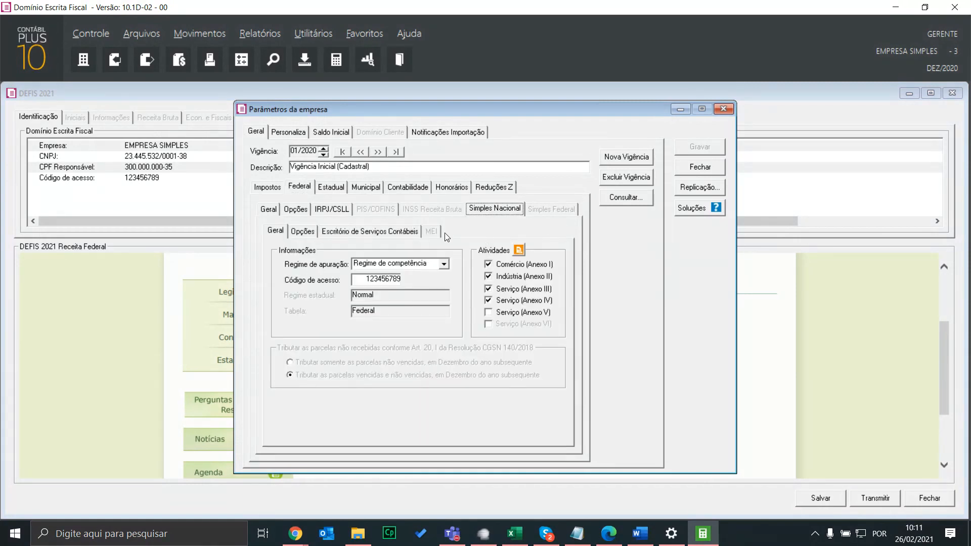
pyautogui.click(274, 233)
pyautogui.click(725, 109)
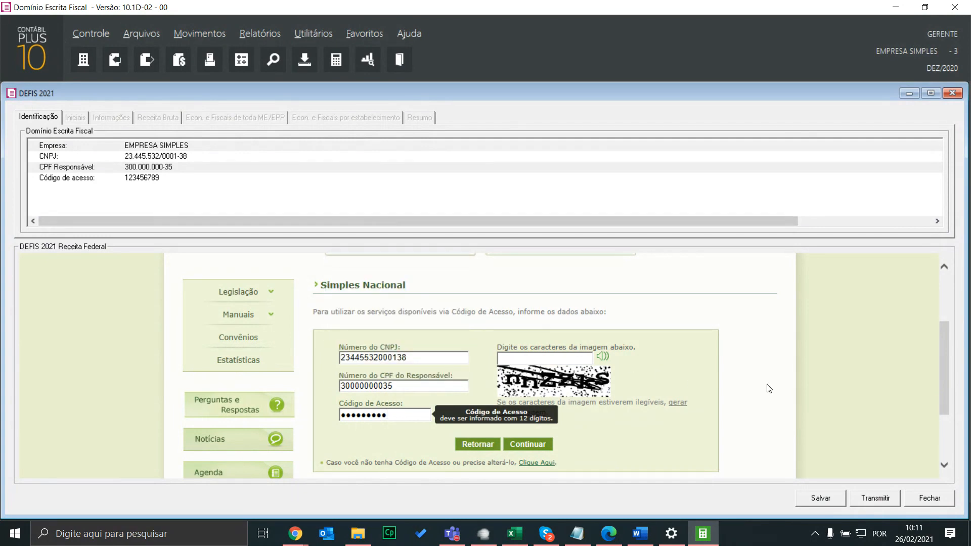
# Close the Receita Federal form, try both certificate options, and set Gerar back to Relatório
pyautogui.click(929, 501)
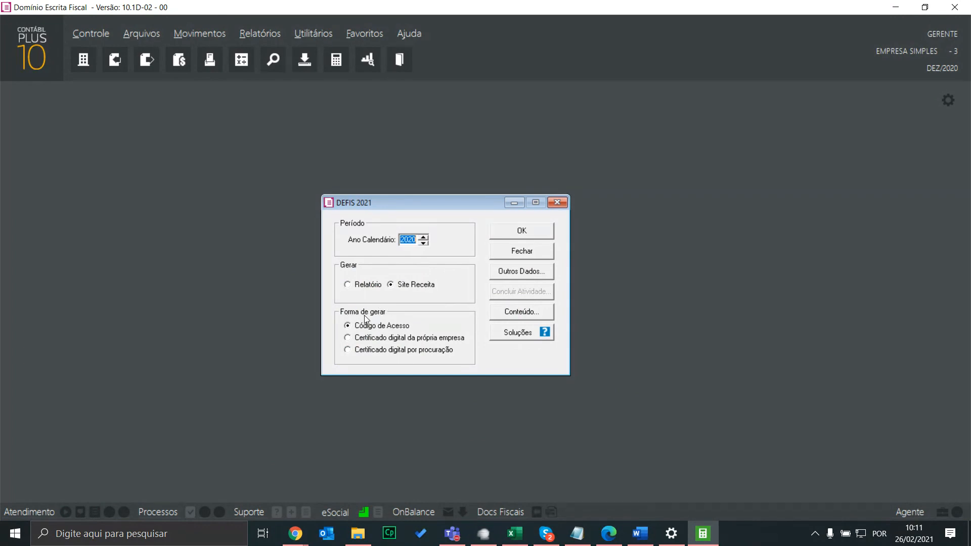
pyautogui.click(390, 339)
pyautogui.click(455, 353)
pyautogui.click(368, 290)
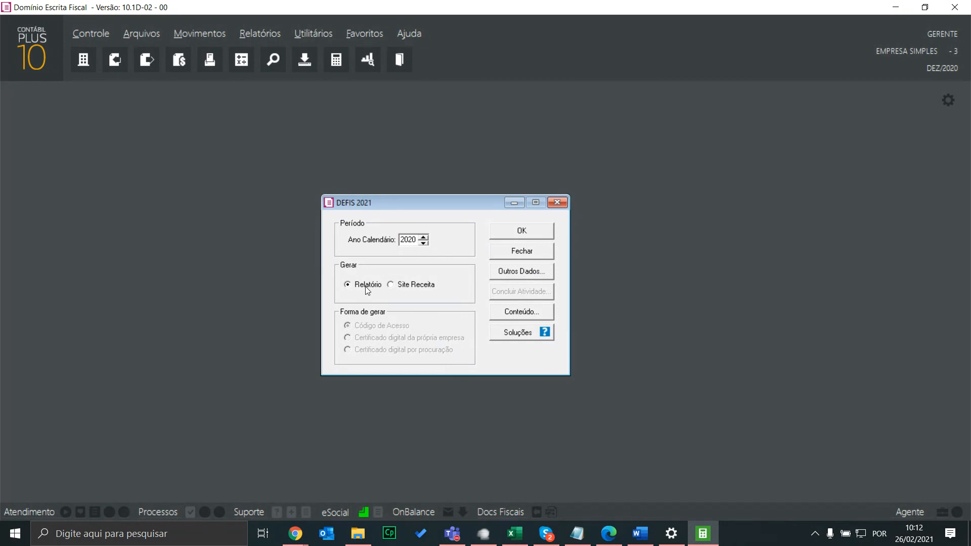
# Open Outros Dados for 2020, then switch to the Vimeo live stream in Chrome
pyautogui.click(515, 274)
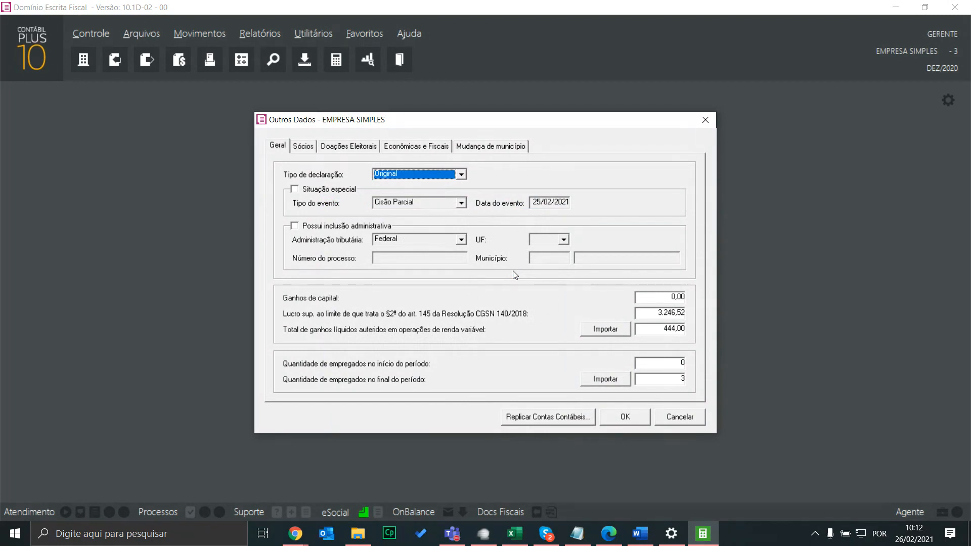
pyautogui.hotkey('alt', 'Tab')
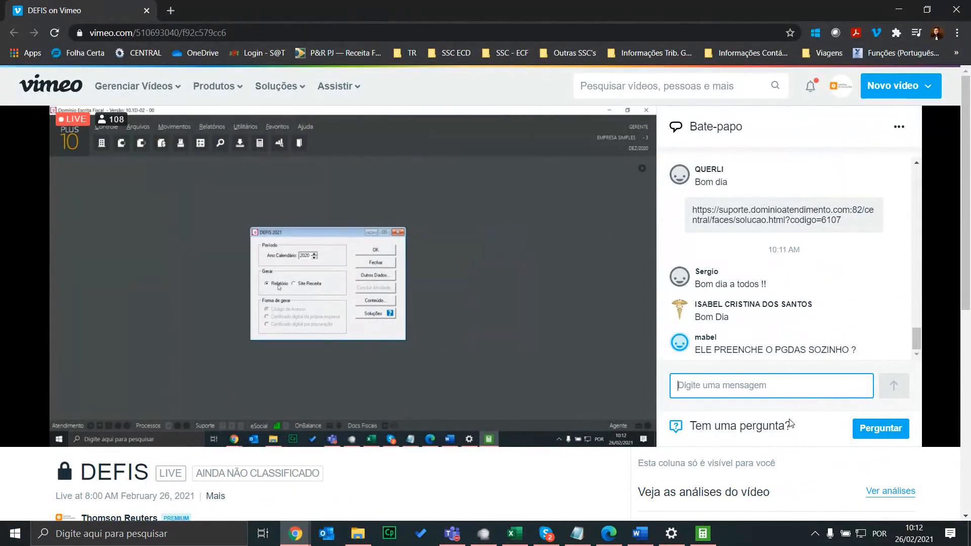
# Close the Chrome window showing the Vimeo DEFIS live stream
pyautogui.click(148, 9)
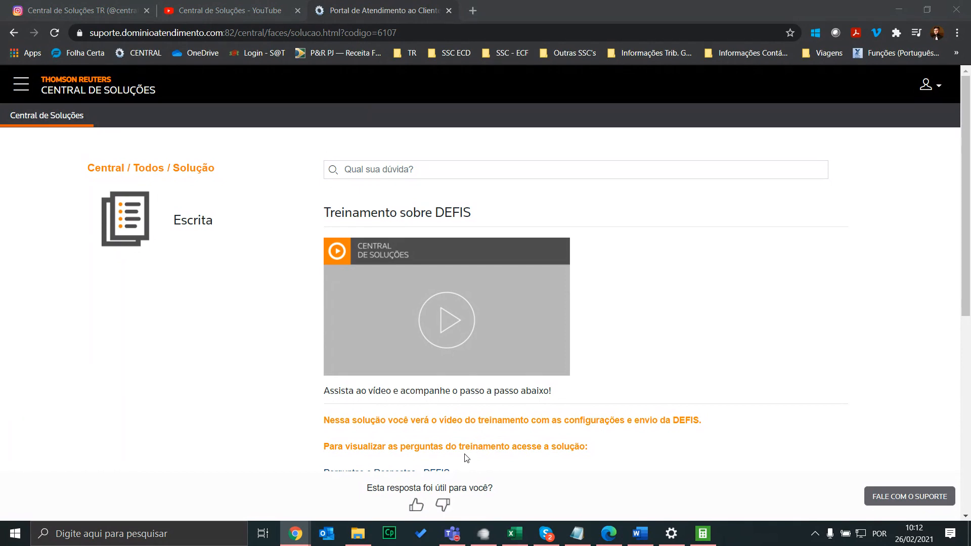
# Return to Domínio Escrita Fiscal's EMPRESA SIMPLES Outros Dados window via the taskbar
pyautogui.click(705, 533)
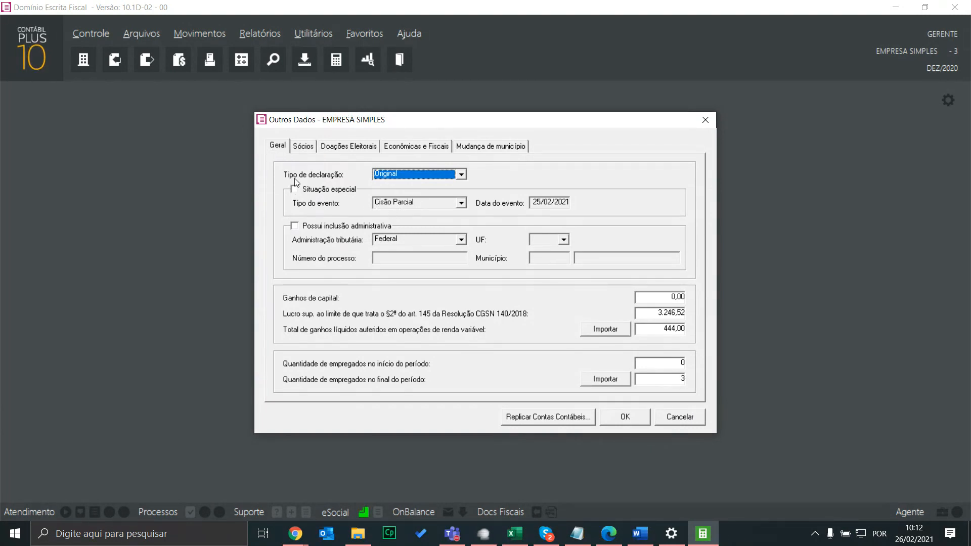
# Keep declaration type Original, and try then clear the special situation with Cisão Parcial
pyautogui.click(389, 173)
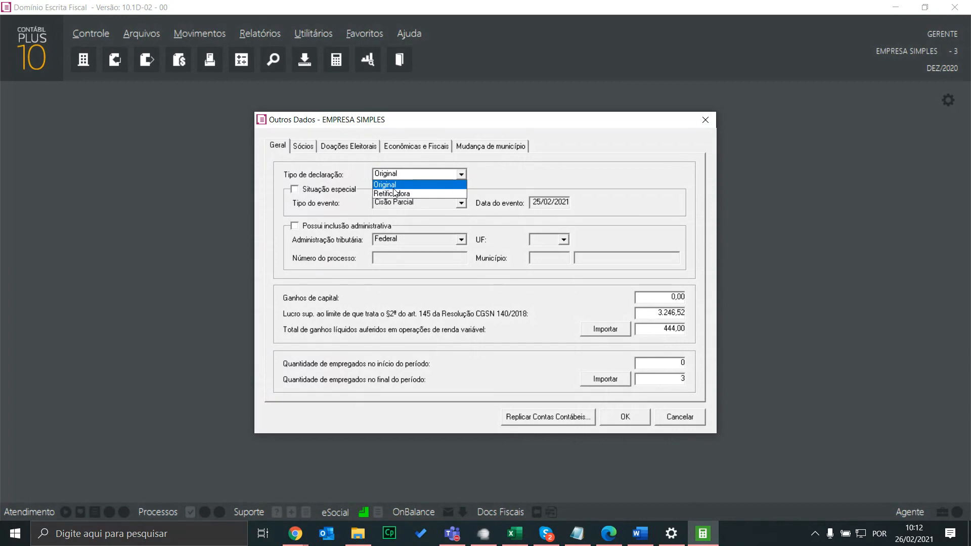
pyautogui.click(516, 173)
pyautogui.click(327, 190)
pyautogui.click(411, 201)
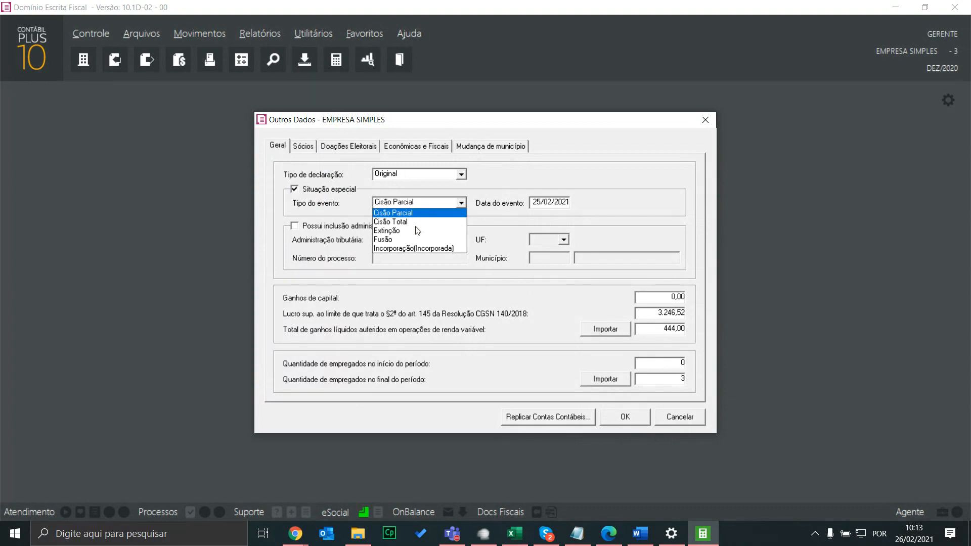
pyautogui.click(496, 223)
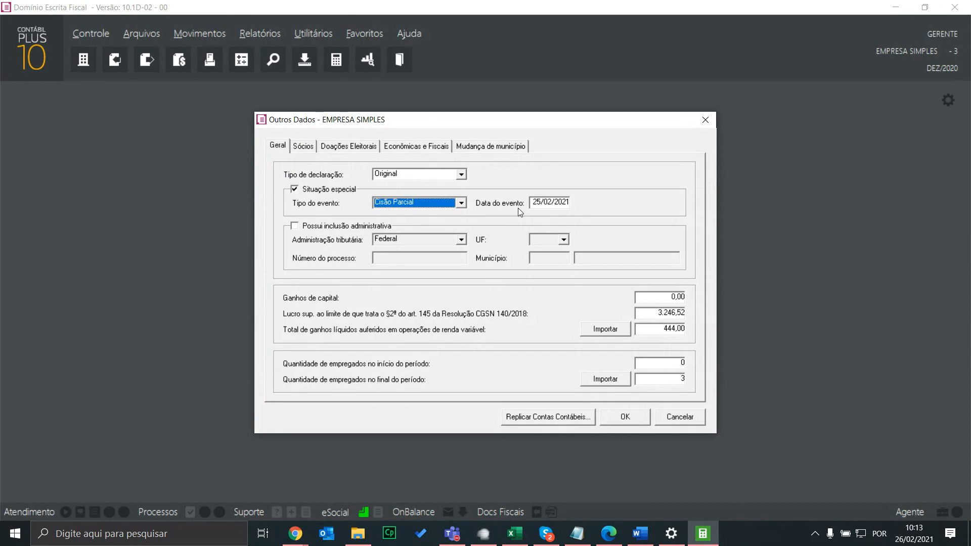
pyautogui.click(313, 191)
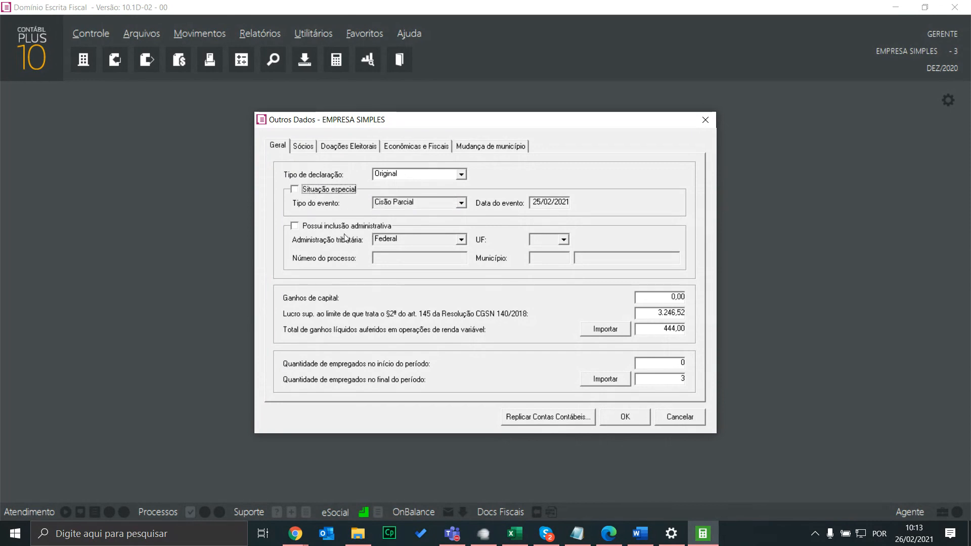
# Tick then untick Possui inclusão administrativa, check the UF list unchanged, and move to Ganhos de capital
pyautogui.click(348, 228)
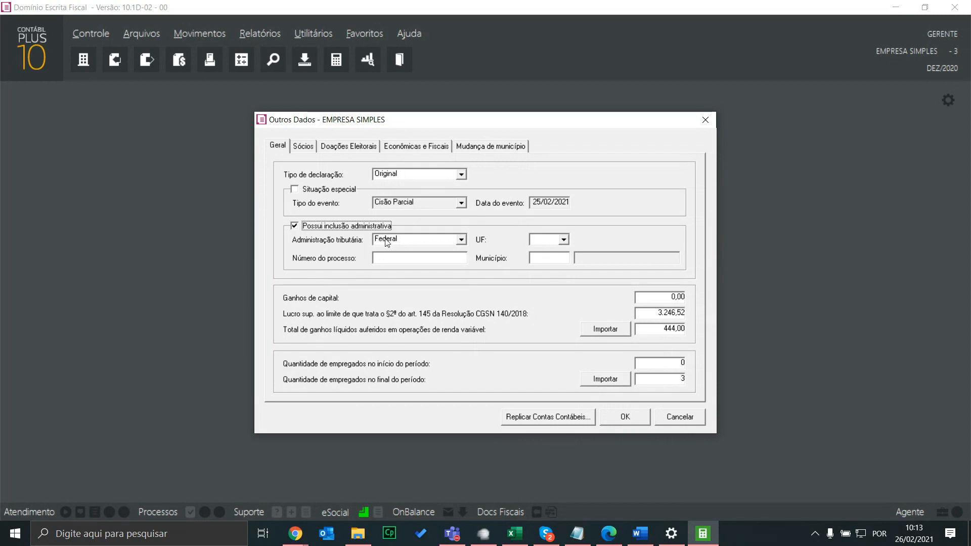
pyautogui.click(396, 259)
pyautogui.click(549, 259)
pyautogui.click(547, 244)
pyautogui.click(475, 223)
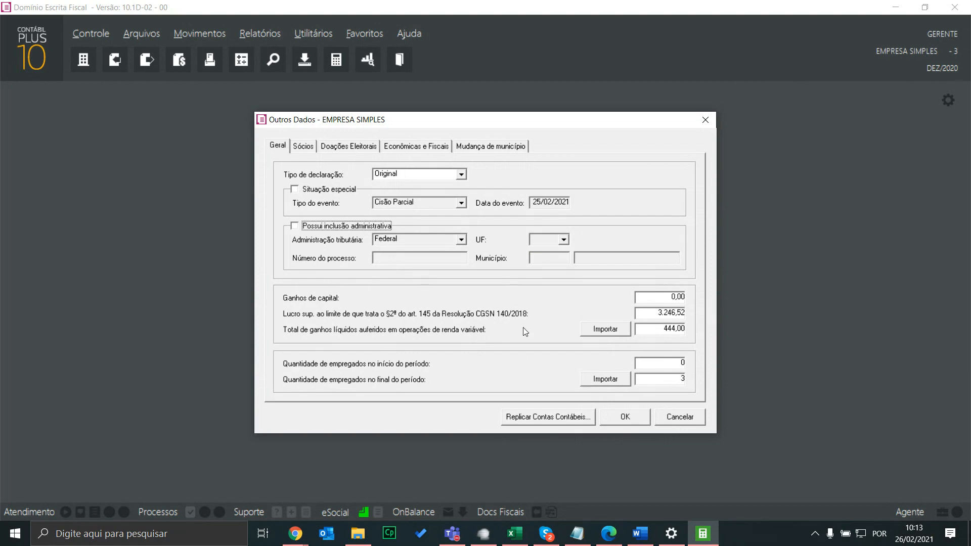
pyautogui.press('Tab')
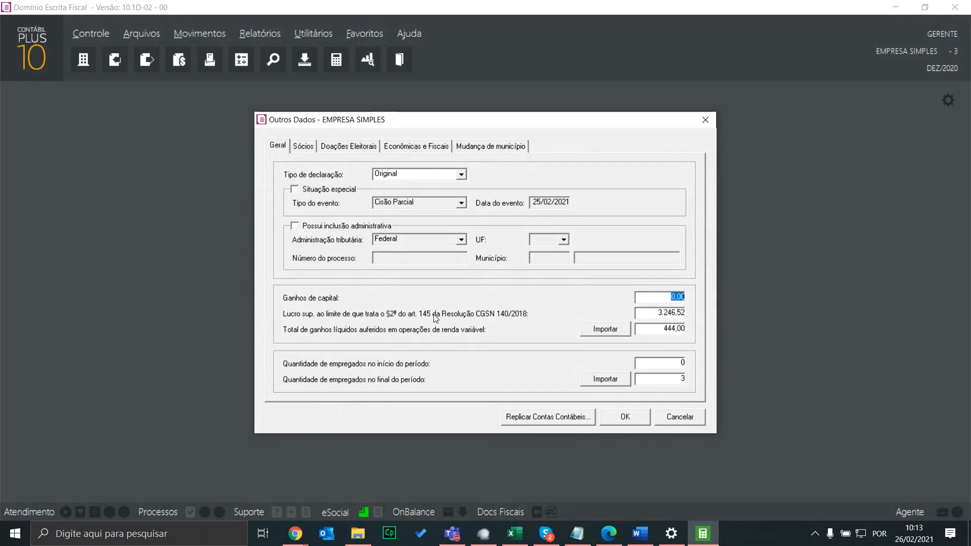
# Enter 65.165.16 in Ganhos de capital, clear it to 0,00, and open Importa saldo da conta with F2
pyautogui.click(651, 298)
pyautogui.write('65.165.16')
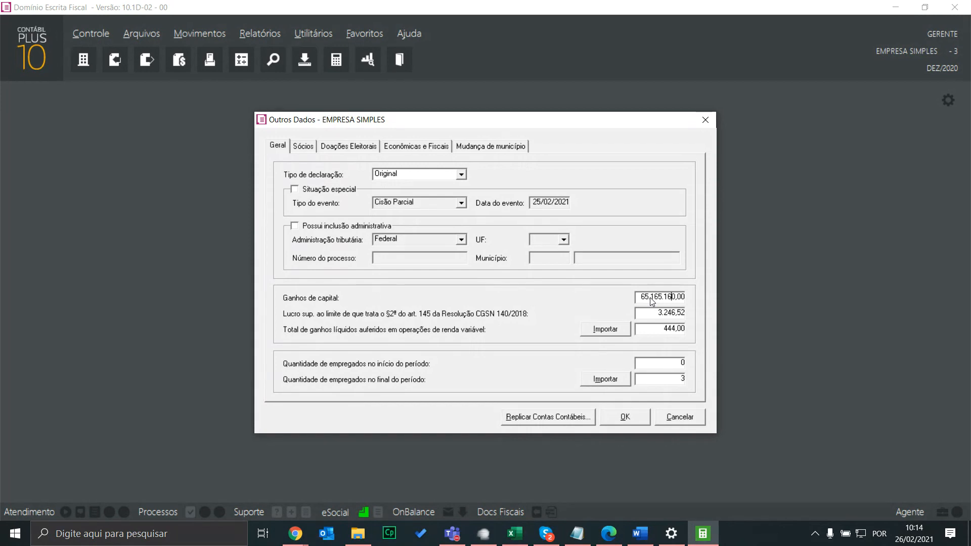
pyautogui.hotkey('shift', 'Home')
pyautogui.press('BackSpace')
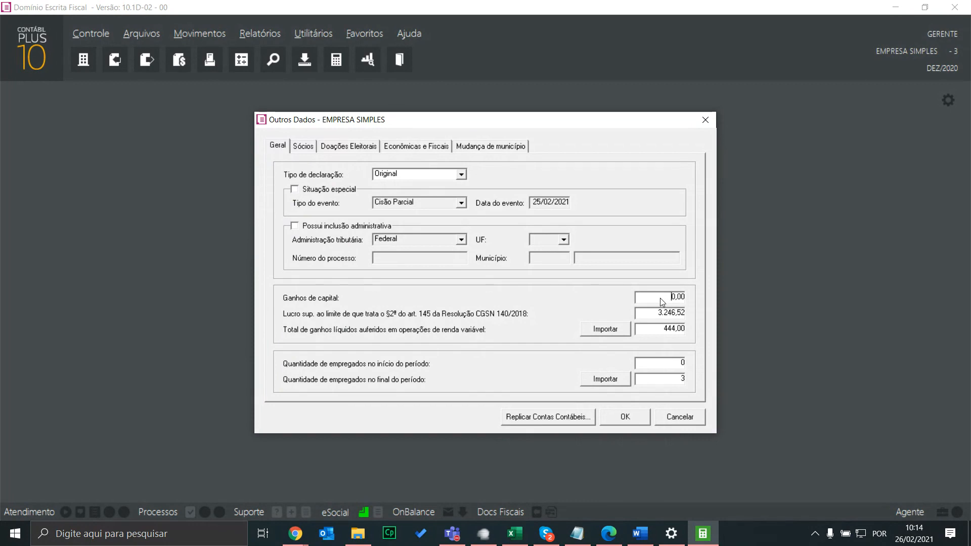
pyautogui.doubleClick(660, 298)
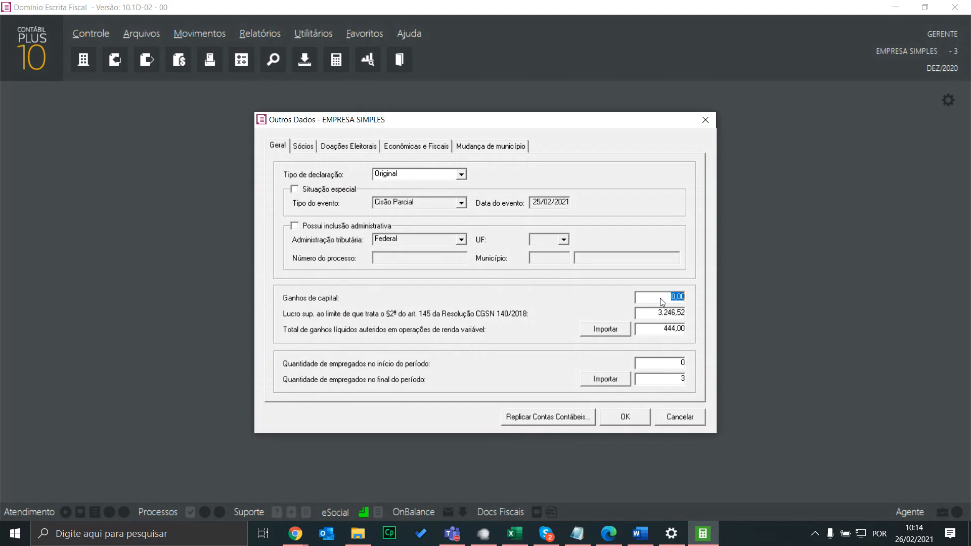
pyautogui.press('F2')
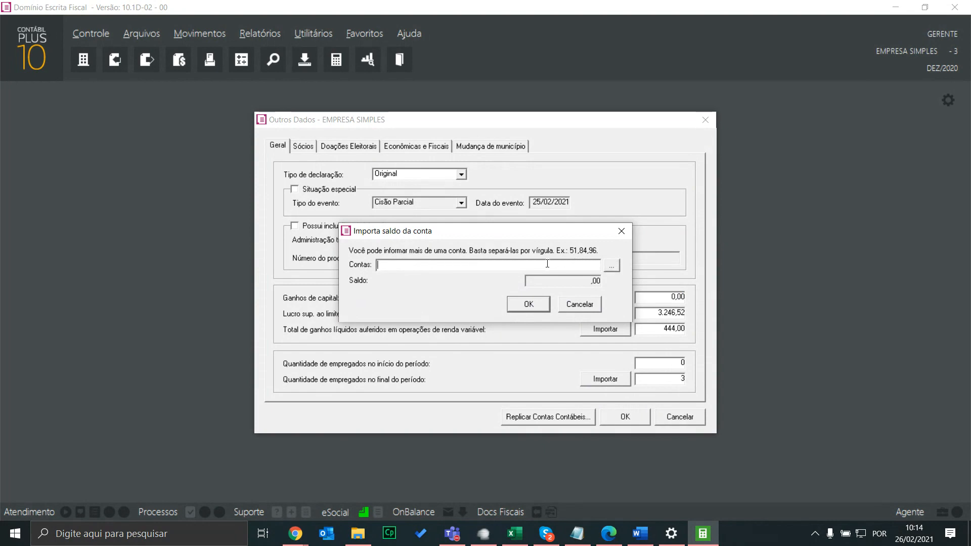
# Import the balance of accounts 5 and 55 into Ganhos de capital
pyautogui.write('5,55,')
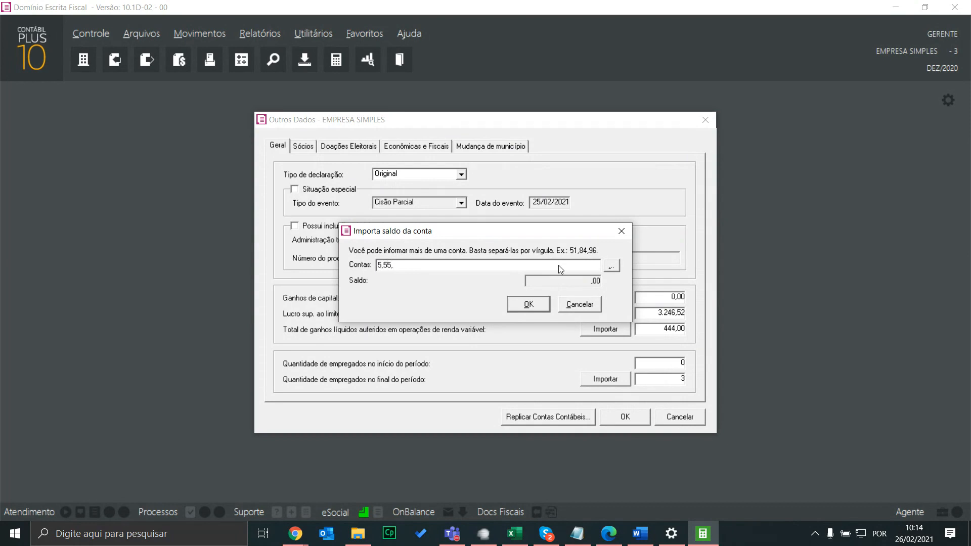
pyautogui.click(529, 304)
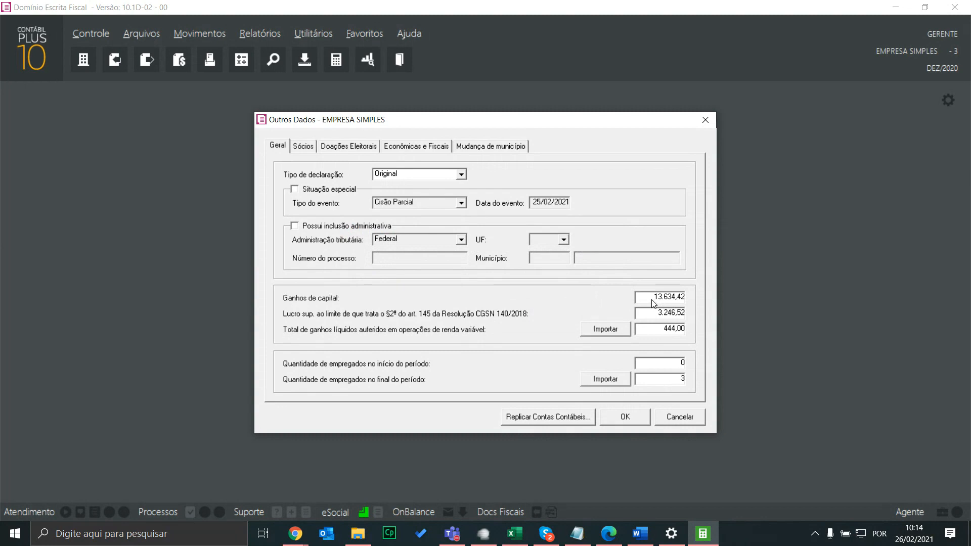
pyautogui.doubleClick(666, 299)
pyautogui.doubleClick(666, 300)
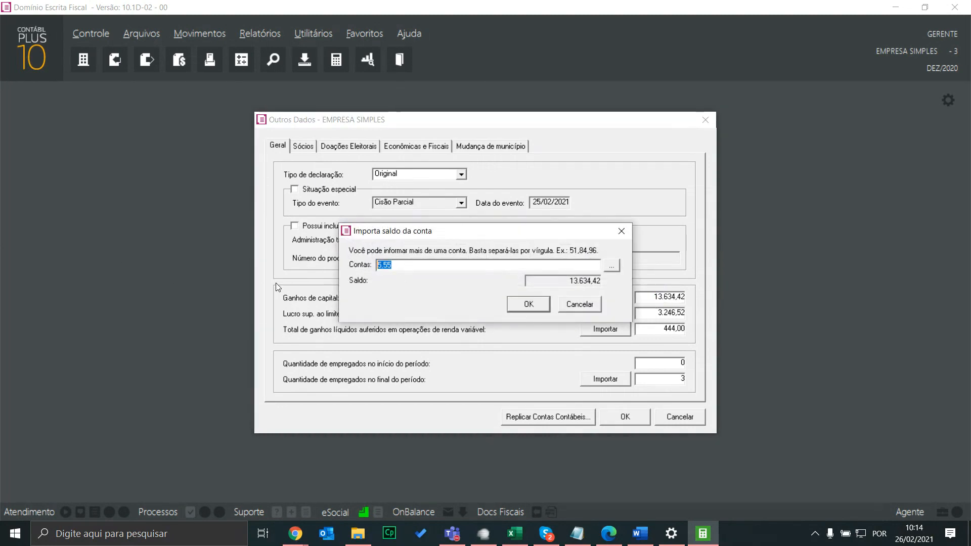
# Re-import Ganhos de capital from account 457, LUCROS NA ALIENAÇÃO DE VEÍCULOS, bringing in 500,00
pyautogui.click(614, 267)
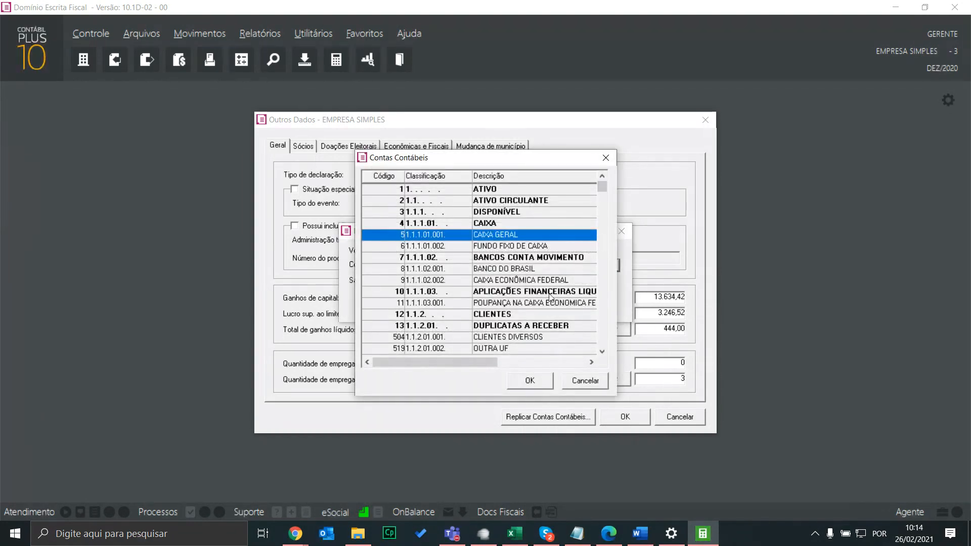
pyautogui.click(600, 383)
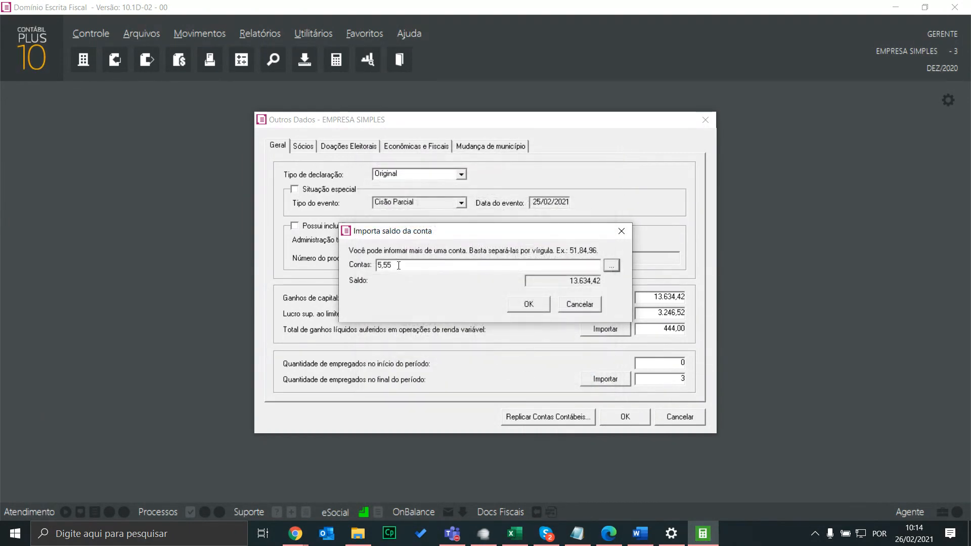
pyautogui.click(613, 266)
pyautogui.click(613, 267)
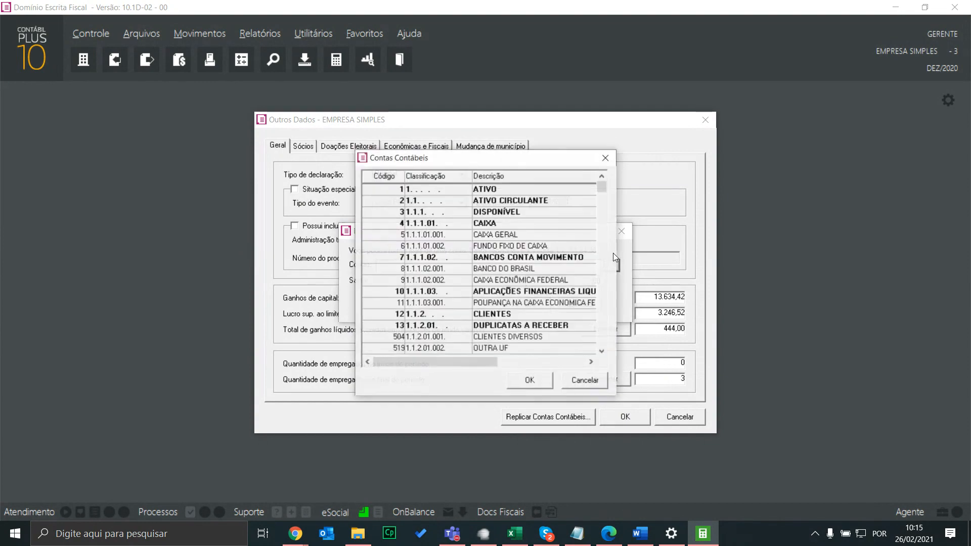
pyautogui.moveTo(602, 188); pyautogui.dragTo(587, 348)
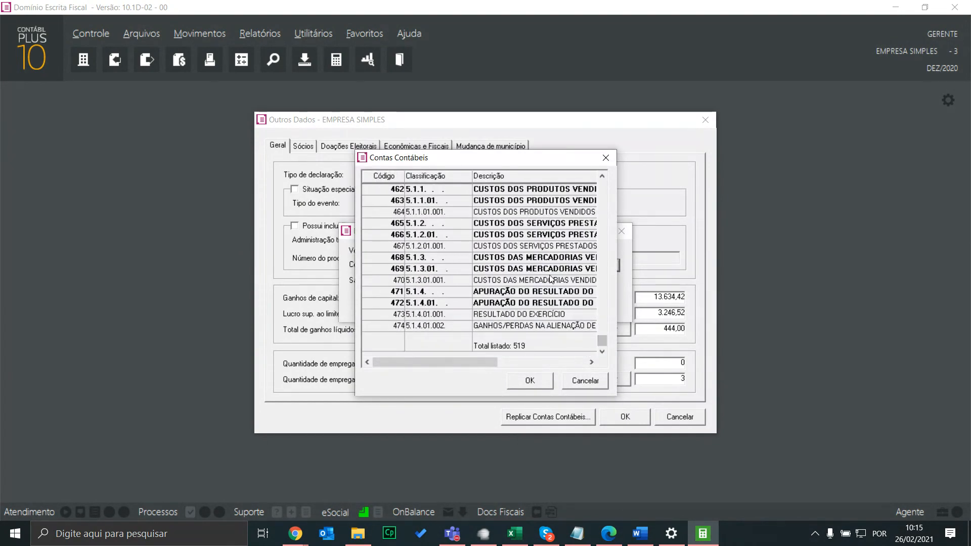
pyautogui.moveTo(602, 175); pyautogui.dragTo(604, 179)
pyautogui.click(556, 246)
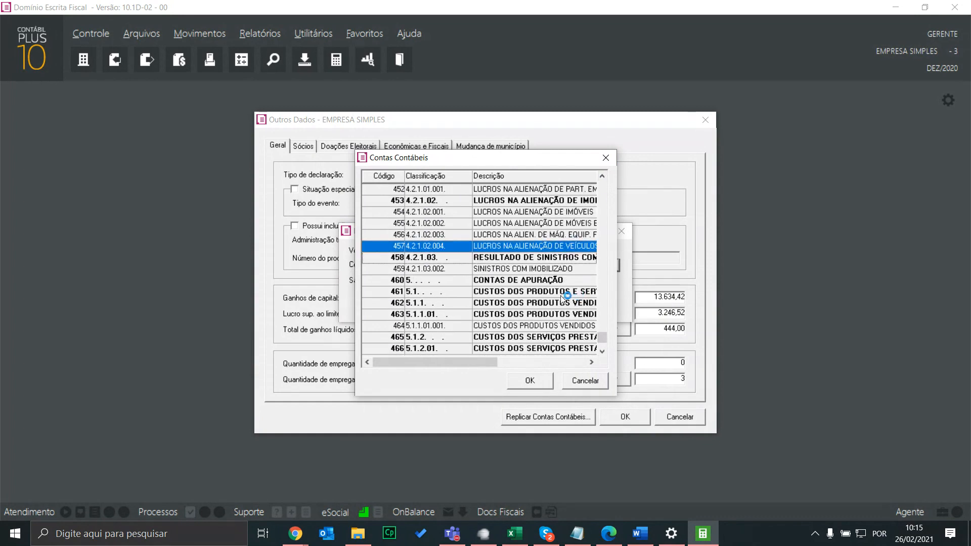
pyautogui.click(529, 381)
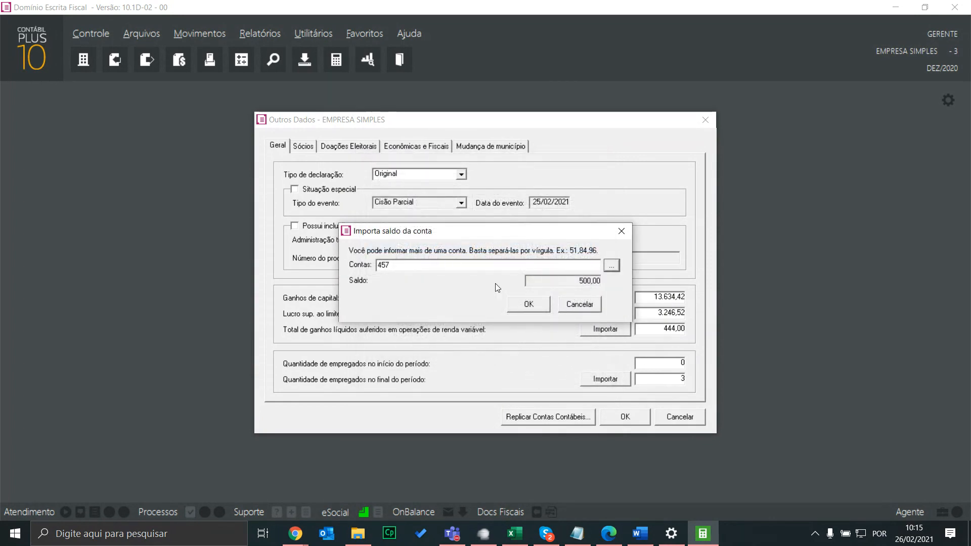
pyautogui.click(531, 306)
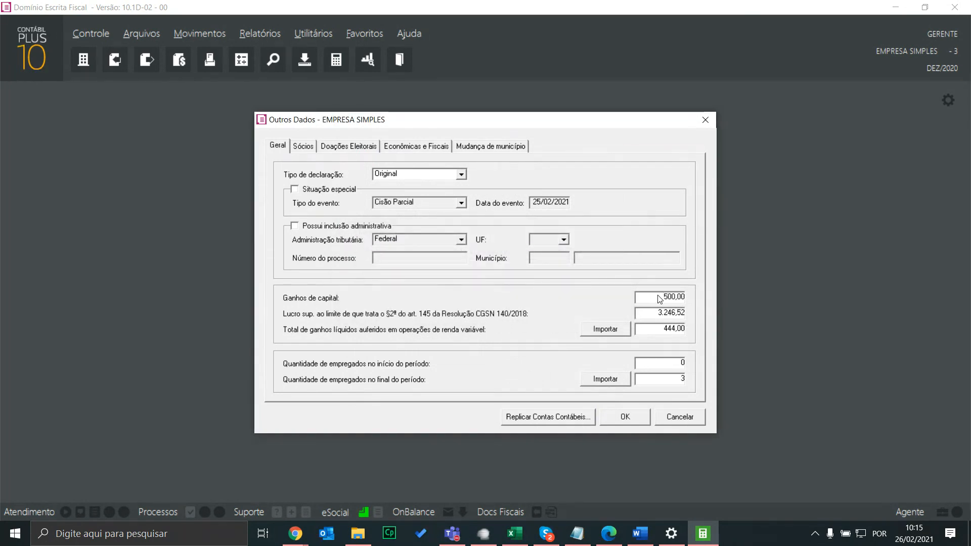
# Check and cancel the capital gains and excess-profit imports, then close Outros Dados
pyautogui.doubleClick(660, 298)
pyautogui.press('F7')
pyautogui.click(587, 305)
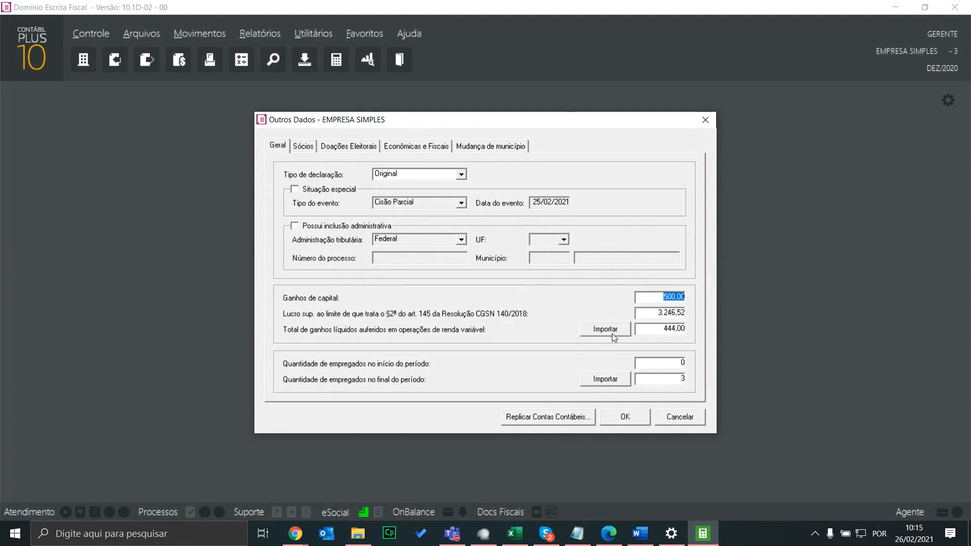
pyautogui.doubleClick(657, 314)
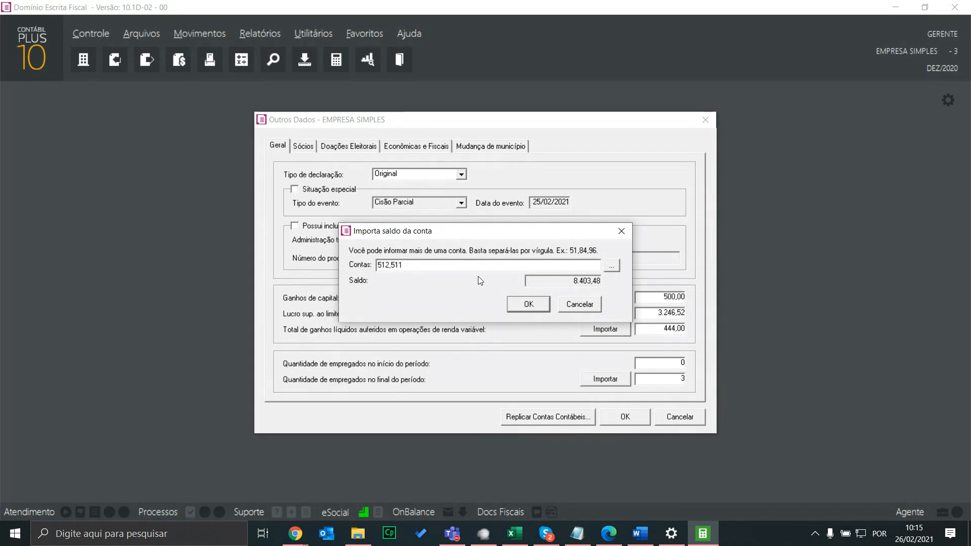
pyautogui.click(580, 305)
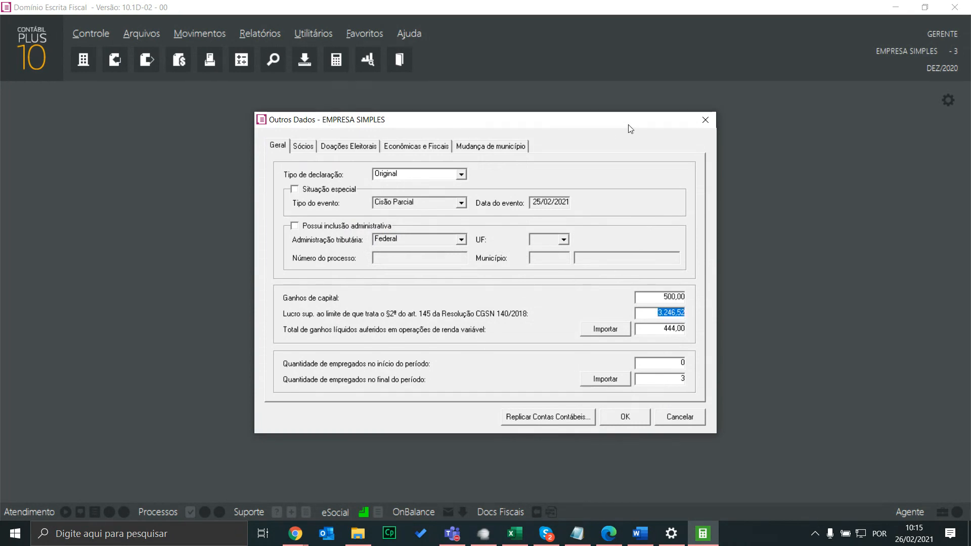
pyautogui.click(709, 117)
# Discard the Outros Dados changes and look through the Utilitários menu
pyautogui.click(496, 307)
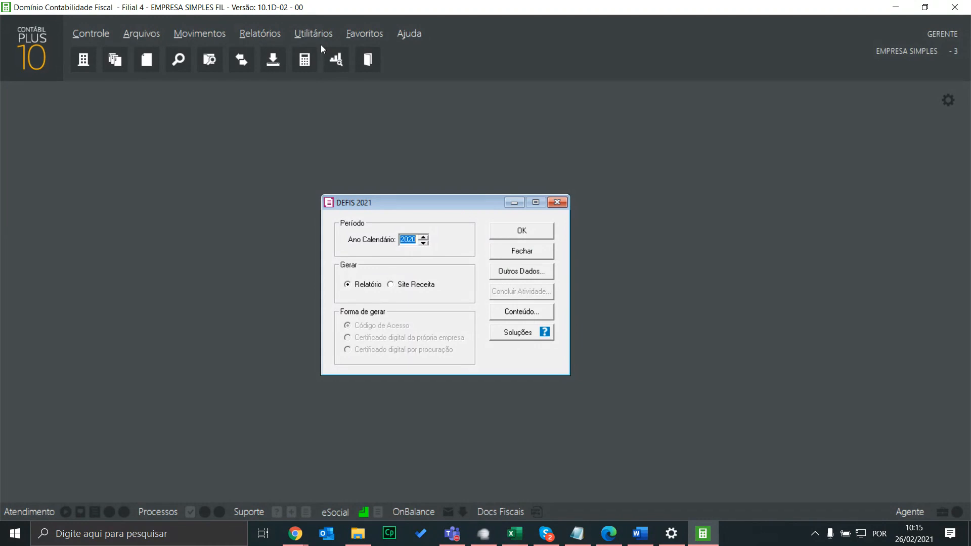
pyautogui.click(320, 36)
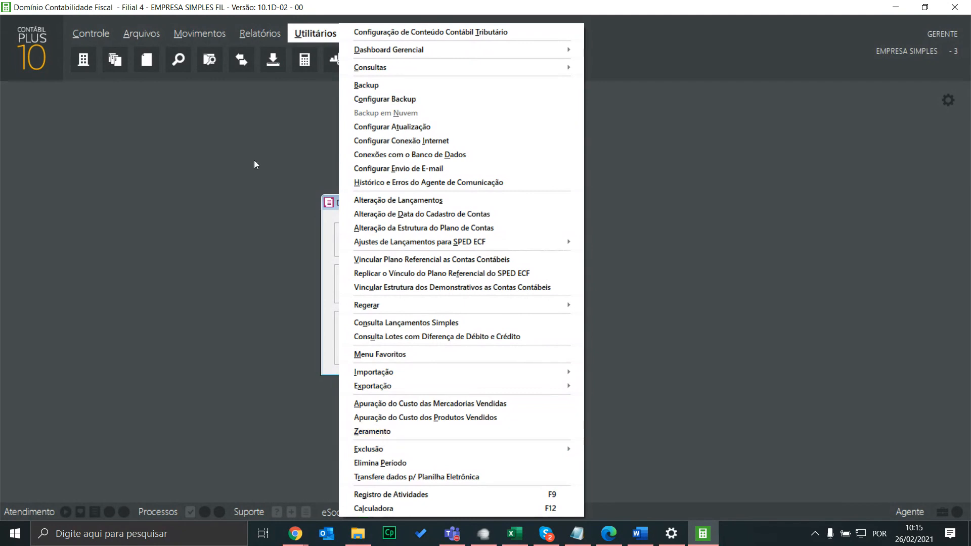
pyautogui.click(390, 202)
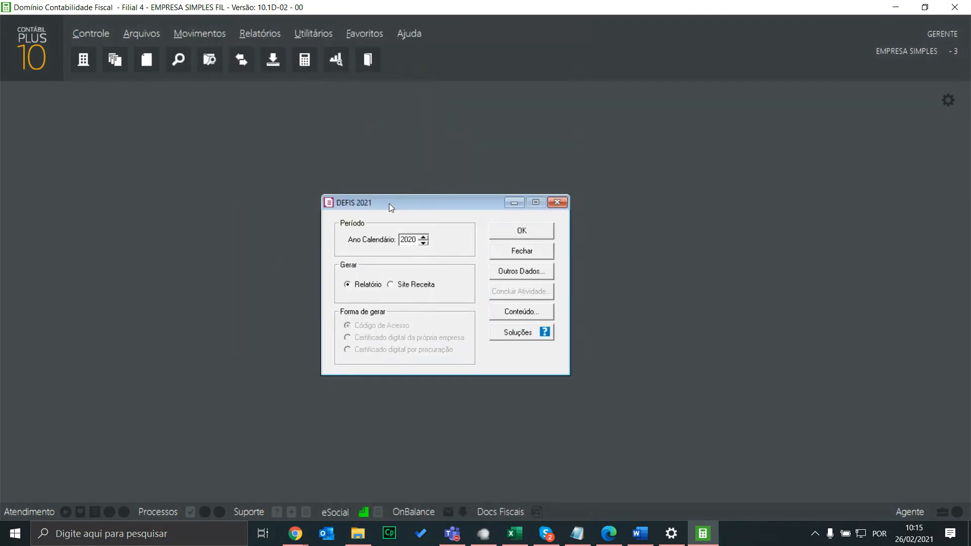
# Review the batch 54 zeroing entry of 5.825,00 dated 31/12/2020 in Lançamentos, then close it
pyautogui.press('F6')
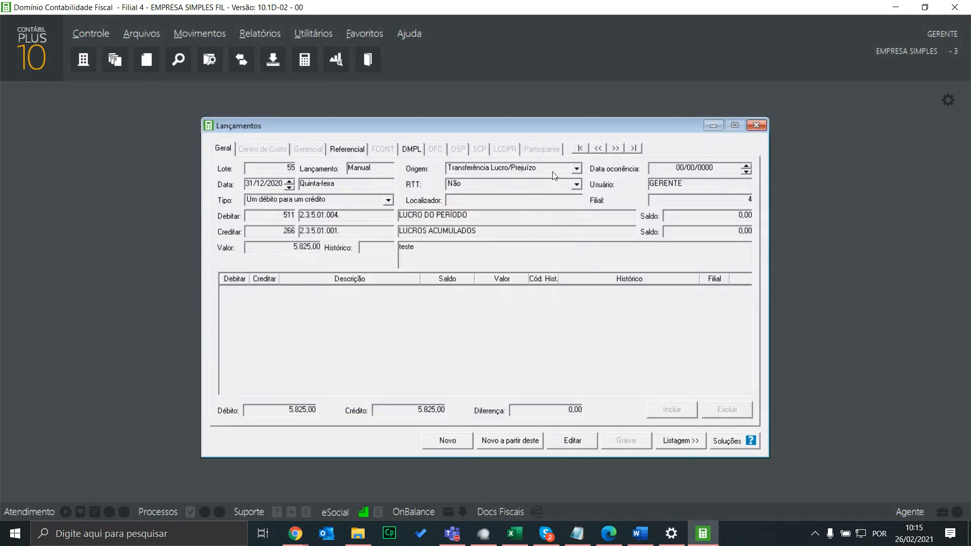
pyautogui.click(598, 149)
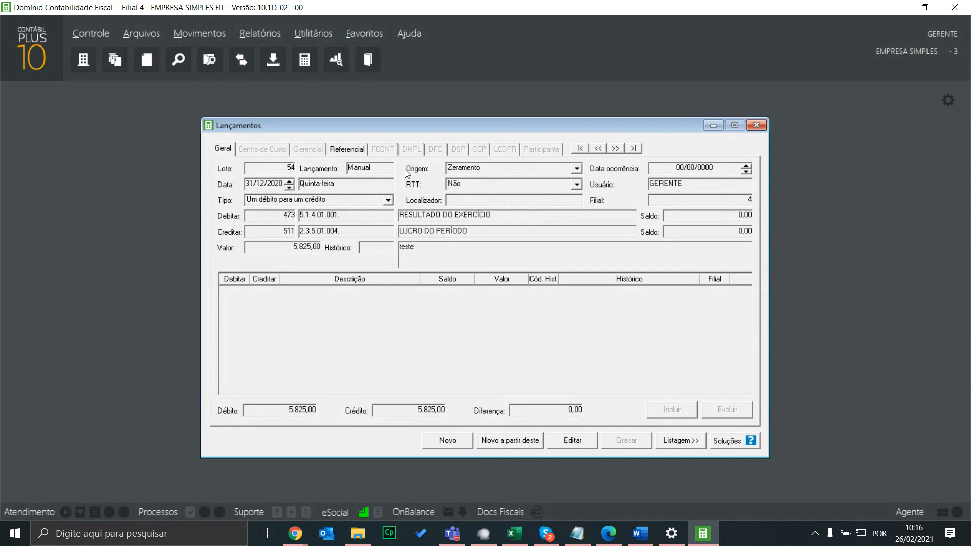
pyautogui.click(756, 121)
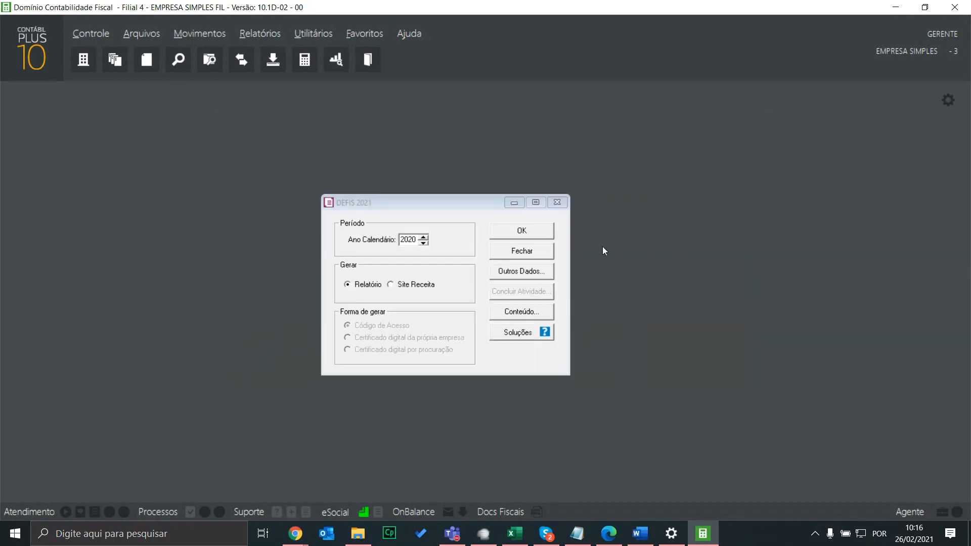
# Compare the Ganhos de capital and renda variável gains values in DEFIS Outros Dados
pyautogui.click(520, 274)
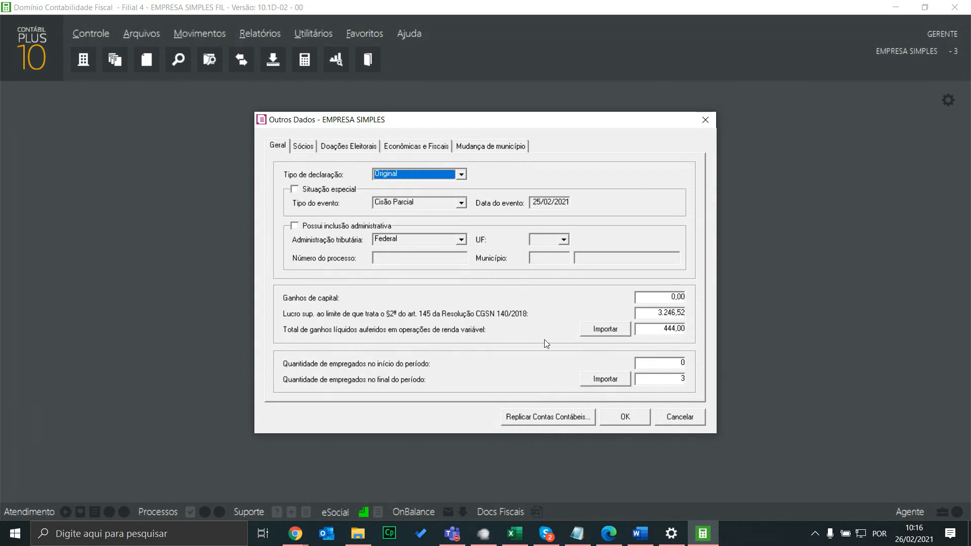
pyautogui.click(672, 332)
pyautogui.click(670, 300)
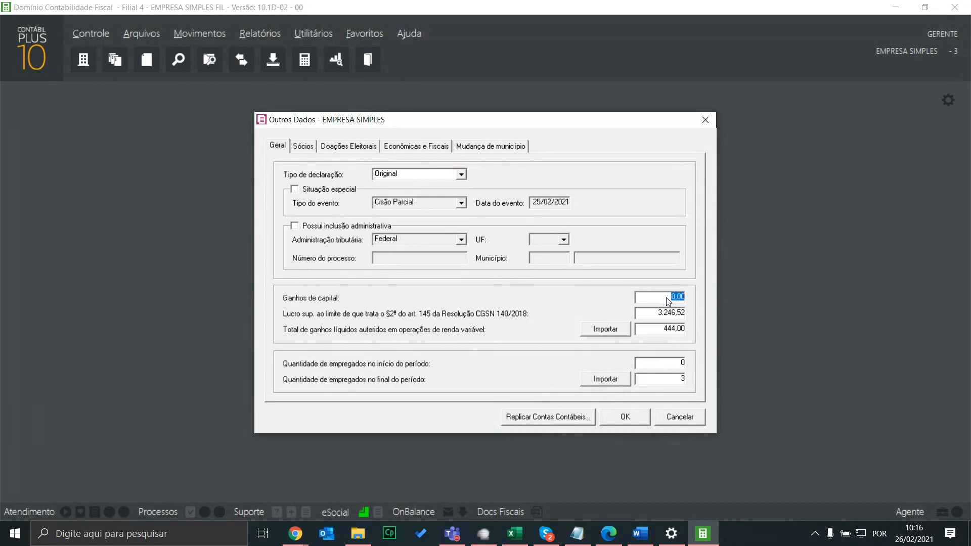
pyautogui.click(665, 330)
pyautogui.click(662, 300)
pyautogui.click(658, 332)
pyautogui.click(658, 333)
pyautogui.click(639, 417)
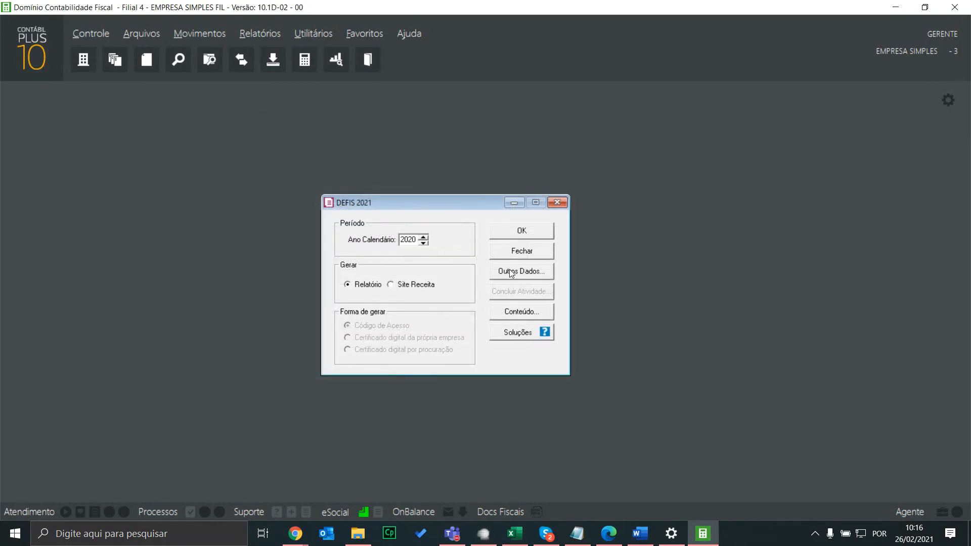
# Confirm the 444,00 renda variável gains come from account 432, then switch to the support portal
pyautogui.click(511, 272)
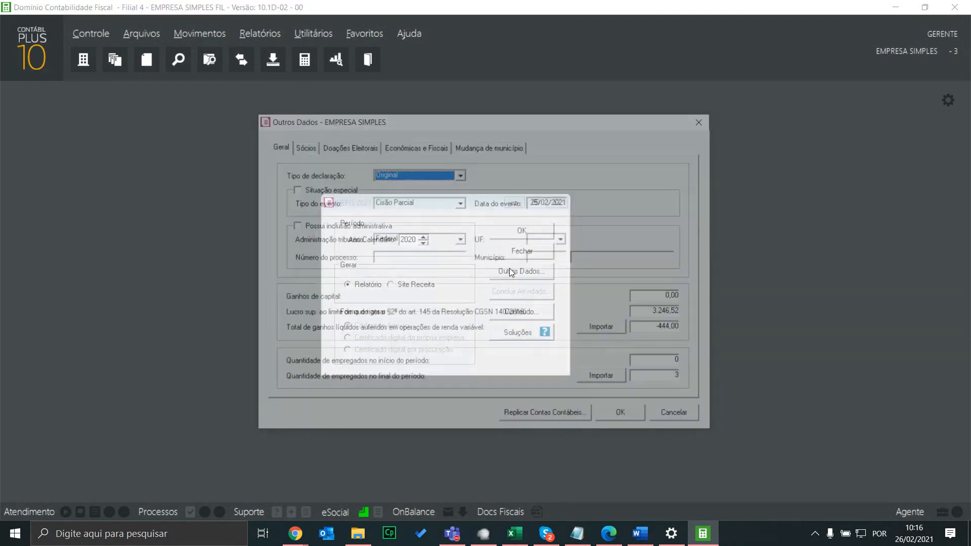
pyautogui.click(660, 332)
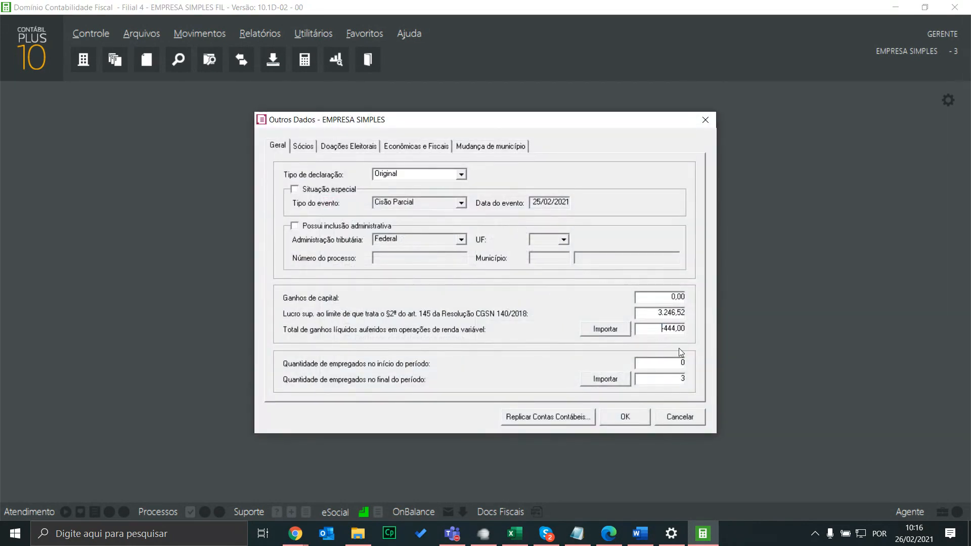
pyautogui.press('F7')
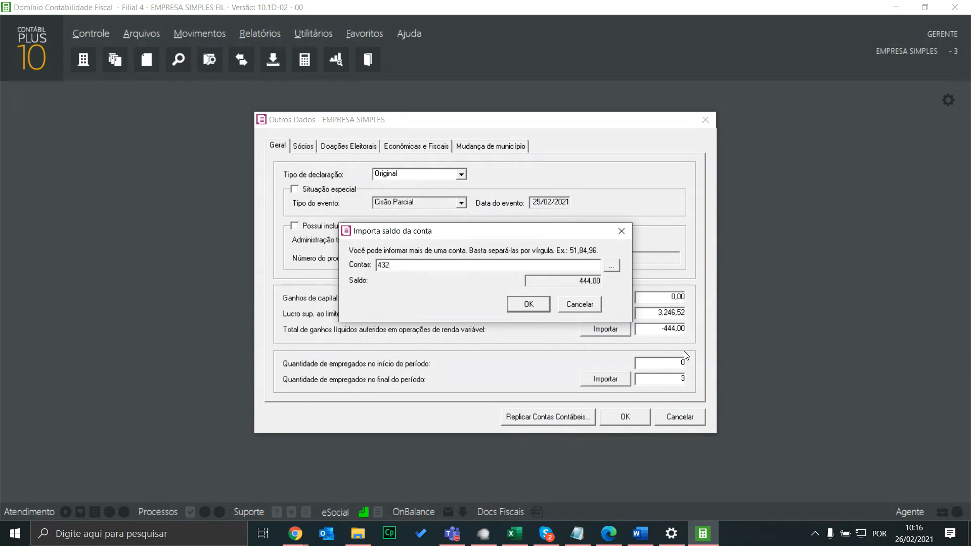
pyautogui.click(580, 306)
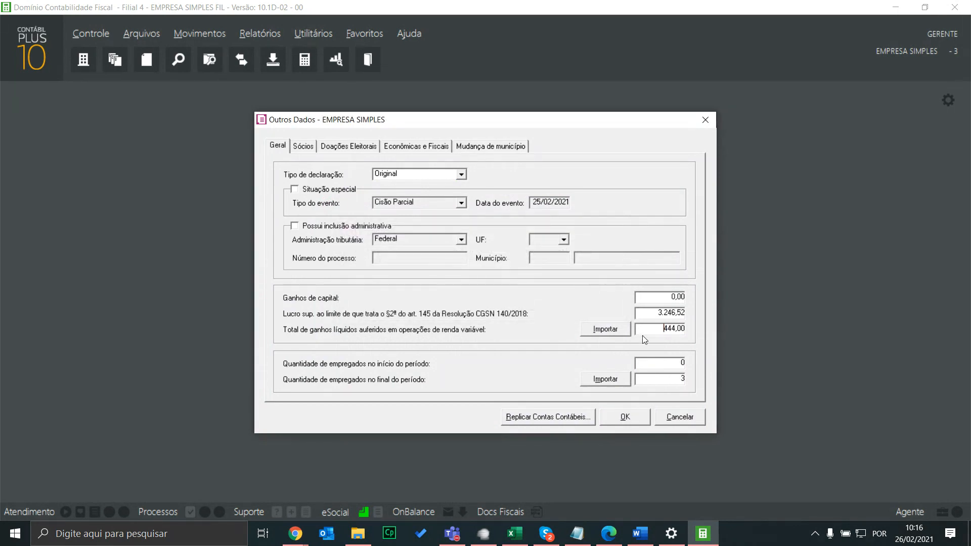
pyautogui.moveTo(298, 537)
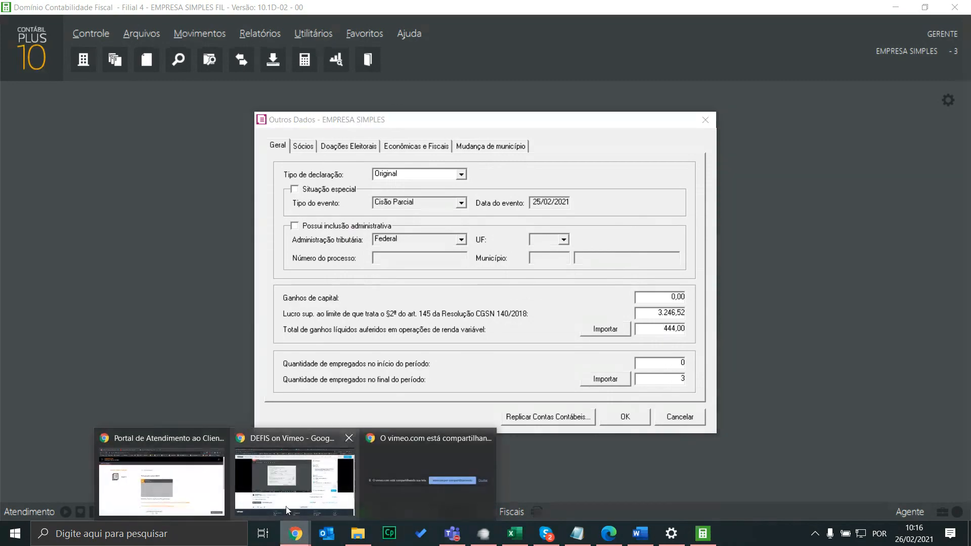
pyautogui.click(182, 483)
# Search 'valor negativo defis' and read the solution blaming wrong account Natureza for negative values
pyautogui.click(70, 115)
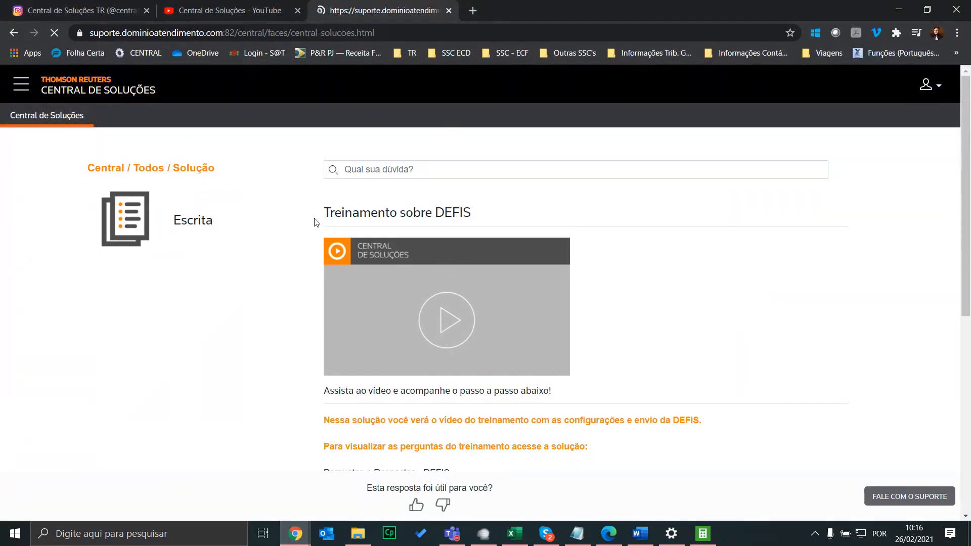
pyautogui.click(208, 281)
pyautogui.write('valor negativo defis')
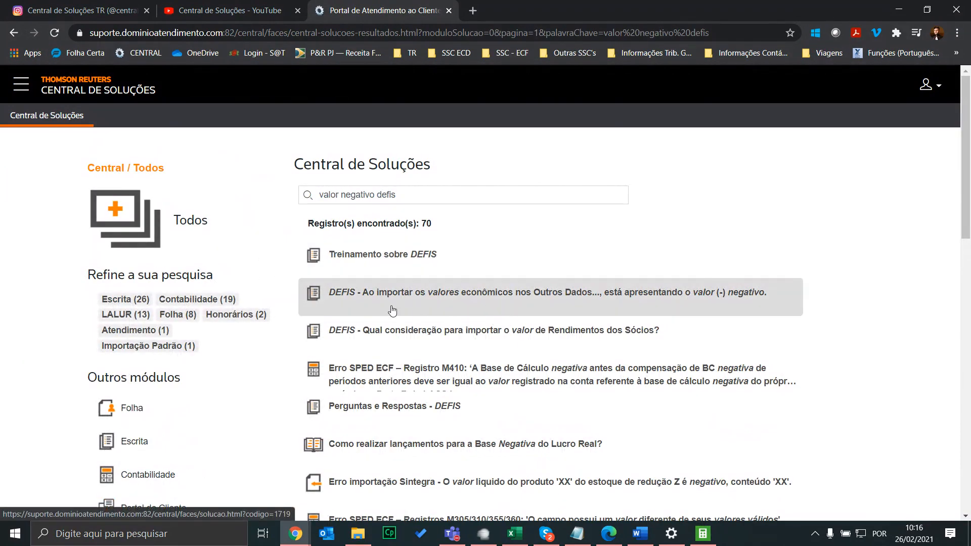
pyautogui.click(601, 298)
pyautogui.scroll(-3, 705, 292)
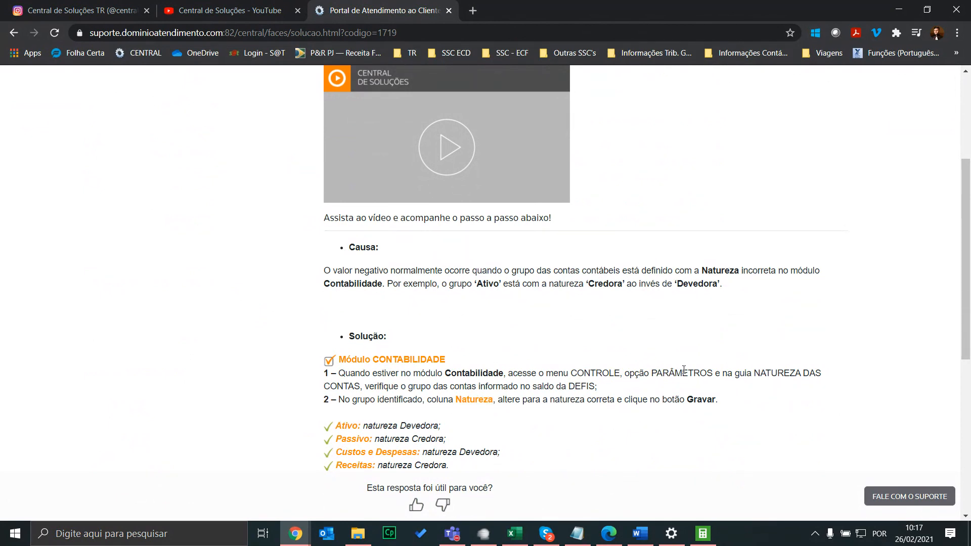
pyautogui.click(703, 533)
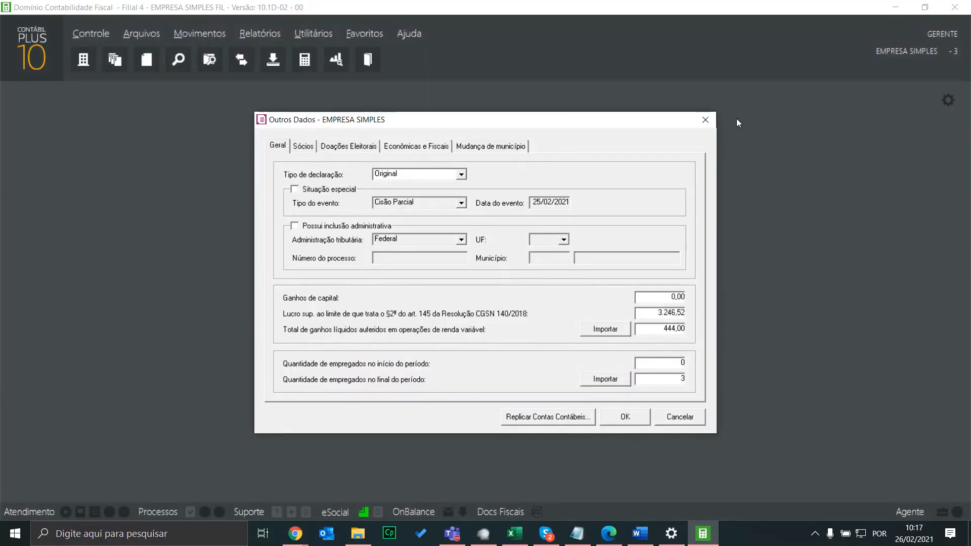
# Discard the Outros Dados changes and open Natureza das contas under Controle > Parâmetros
pyautogui.click(706, 120)
pyautogui.click(492, 308)
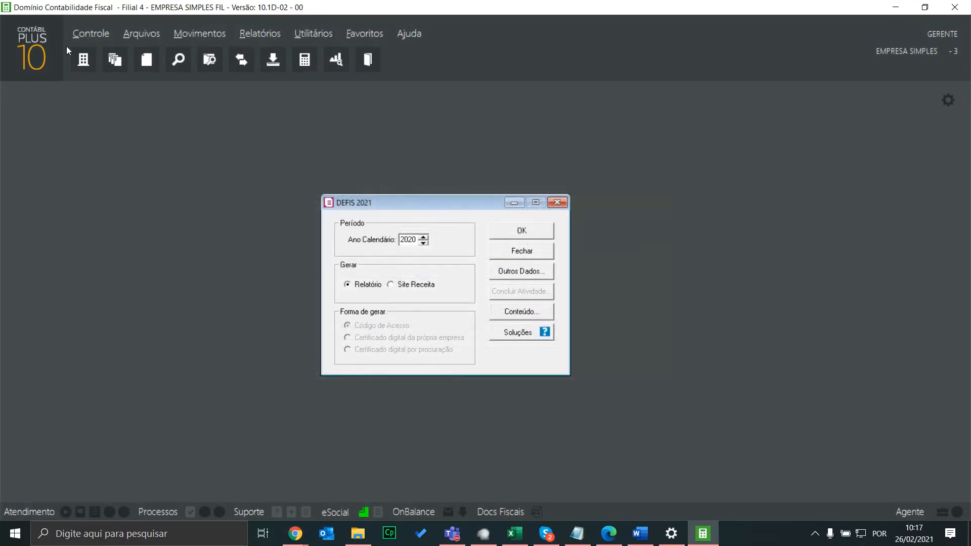
pyautogui.click(90, 33)
pyautogui.click(109, 142)
pyautogui.click(313, 135)
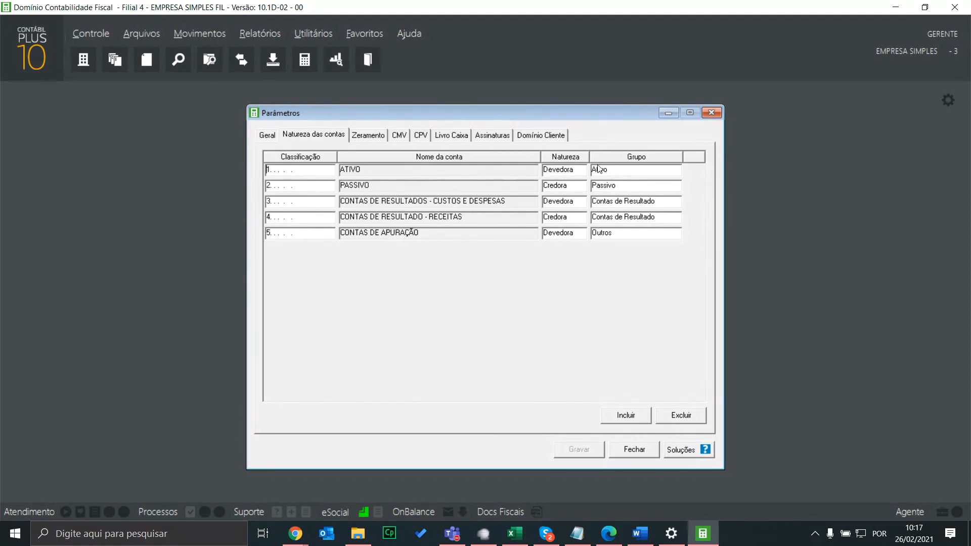
# Toggle the ATIVO and PASSIVO natures, restore Devedora and Credora, and close without saving
pyautogui.click(581, 170)
pyautogui.click(559, 190)
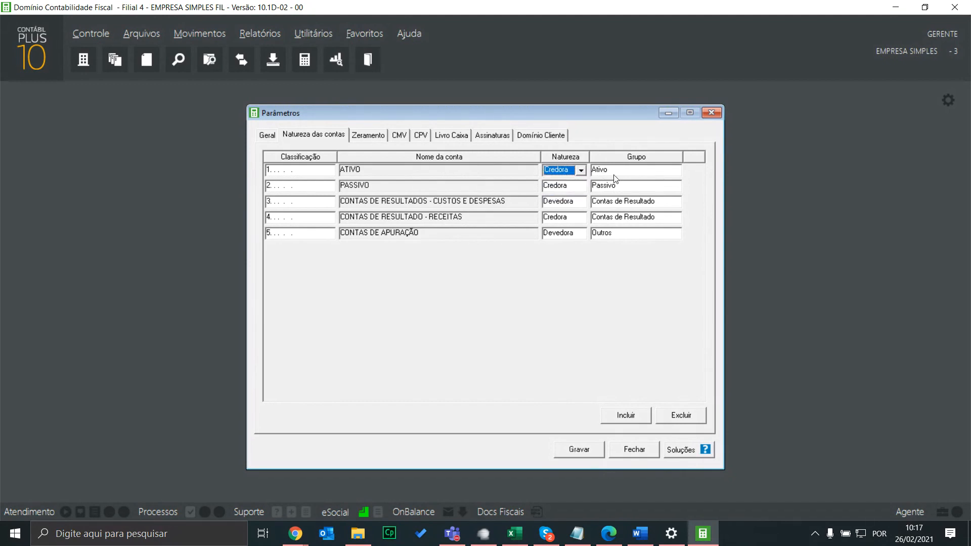
pyautogui.click(581, 171)
pyautogui.click(565, 181)
pyautogui.click(582, 187)
pyautogui.click(565, 198)
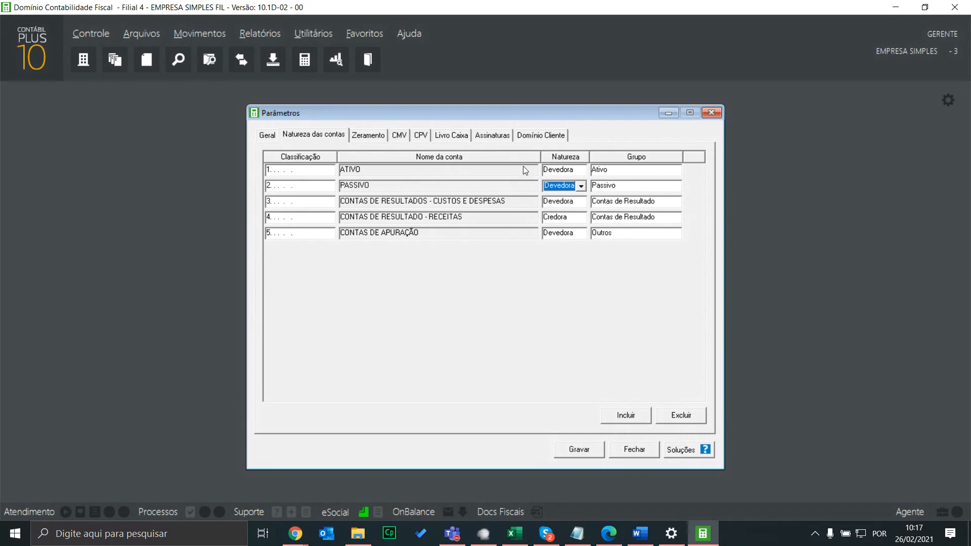
pyautogui.click(555, 186)
pyautogui.click(565, 207)
pyautogui.click(638, 451)
pyautogui.click(502, 308)
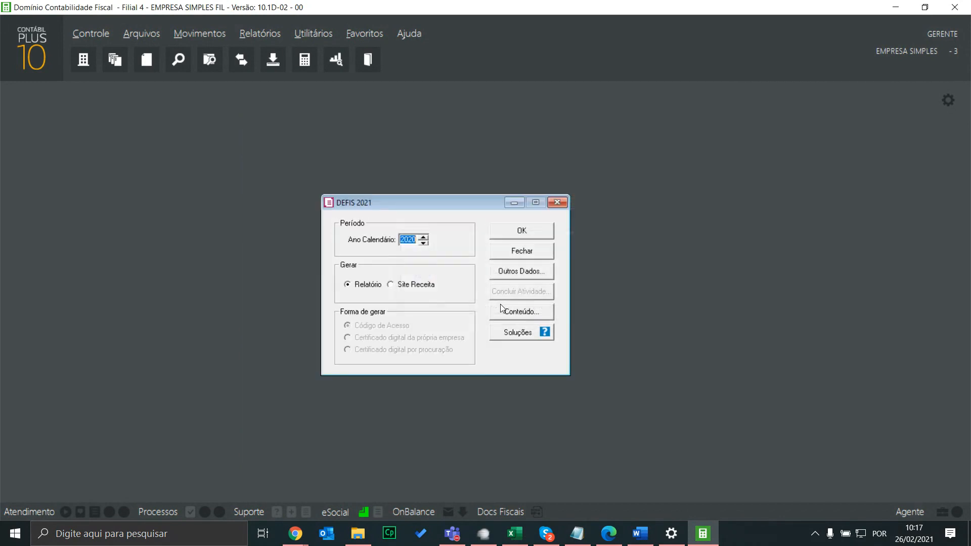
# Review the Outros Dados Geral fields, including employees at start and end of year
pyautogui.click(521, 271)
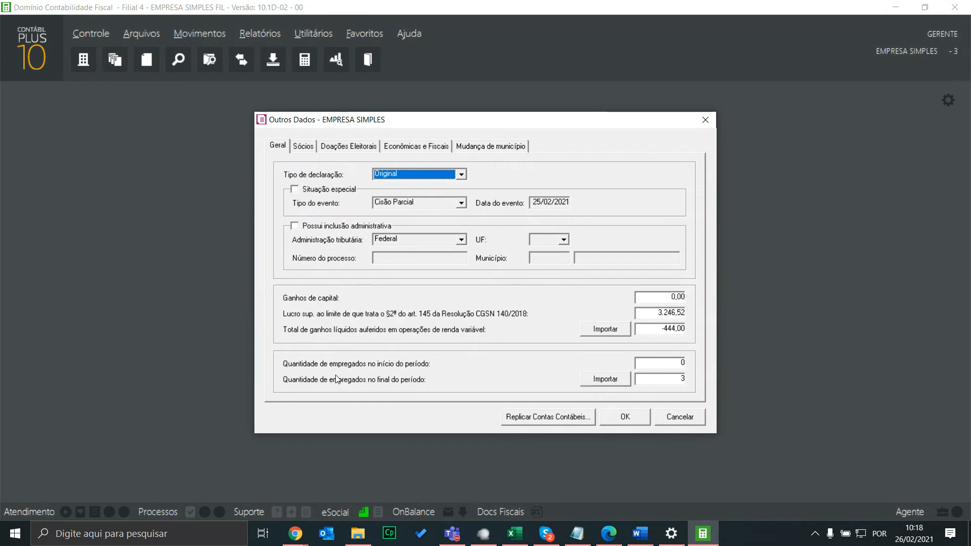
pyautogui.click(624, 377)
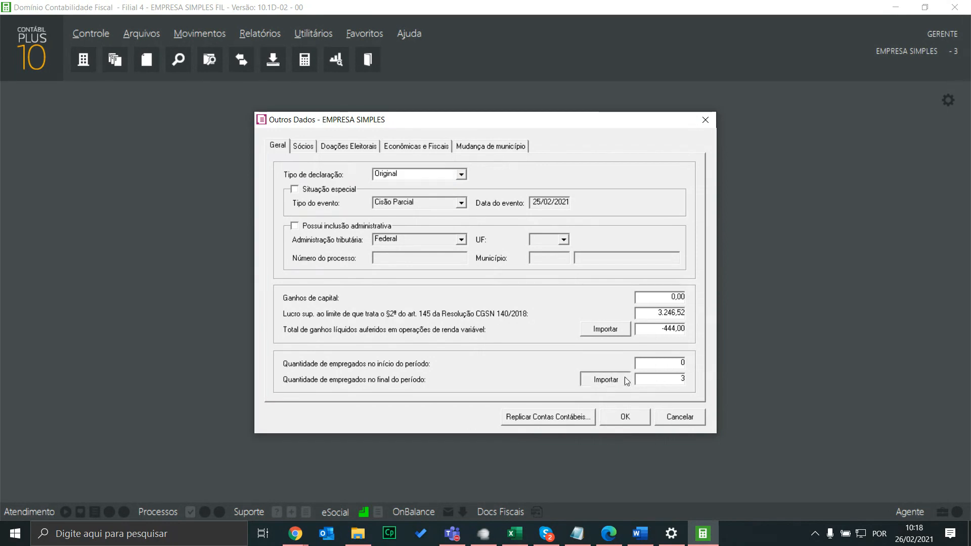
pyautogui.click(678, 363)
pyautogui.click(678, 381)
# Refresh the Sócios list with Atualizar Quadro Societário and confirm Outros Dados
pyautogui.click(308, 147)
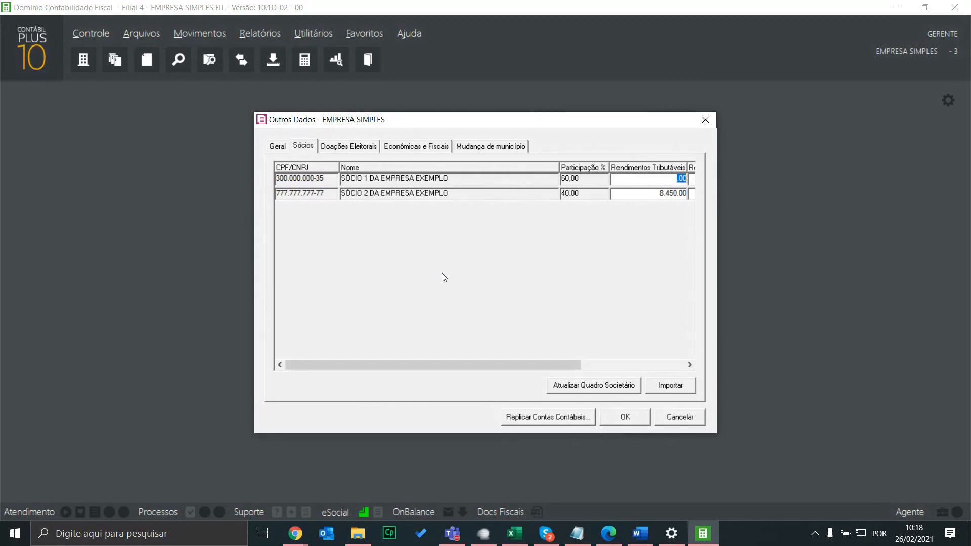
pyautogui.click(594, 388)
pyautogui.click(636, 419)
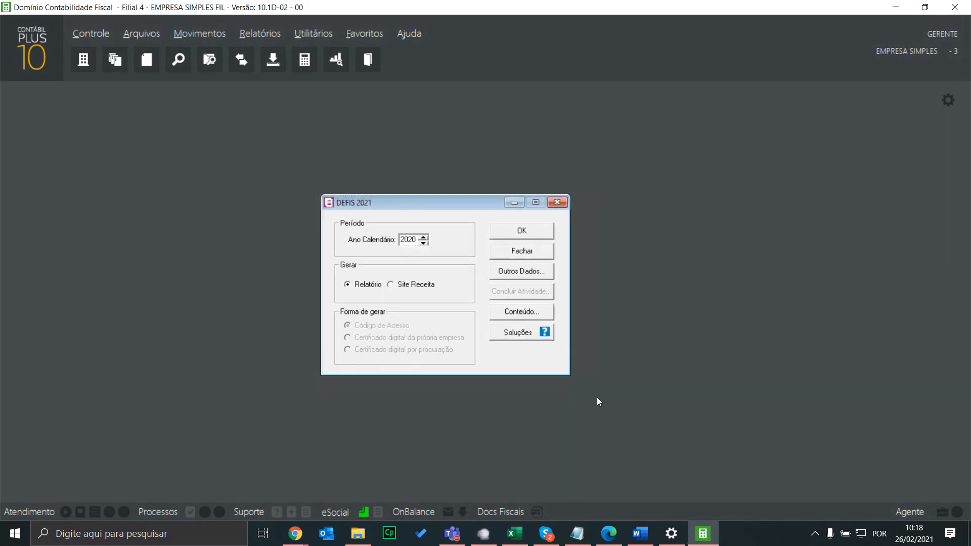
pyautogui.click(95, 35)
# Start a 10/05/2020 shareholding change for EMPRESA SIMPLES with 10.000 total share capital
pyautogui.click(93, 51)
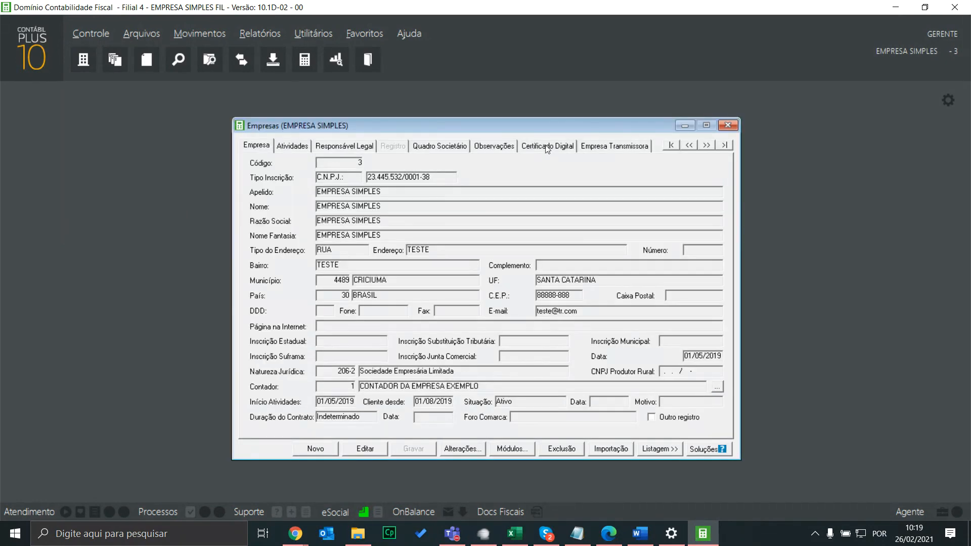
pyautogui.click(437, 146)
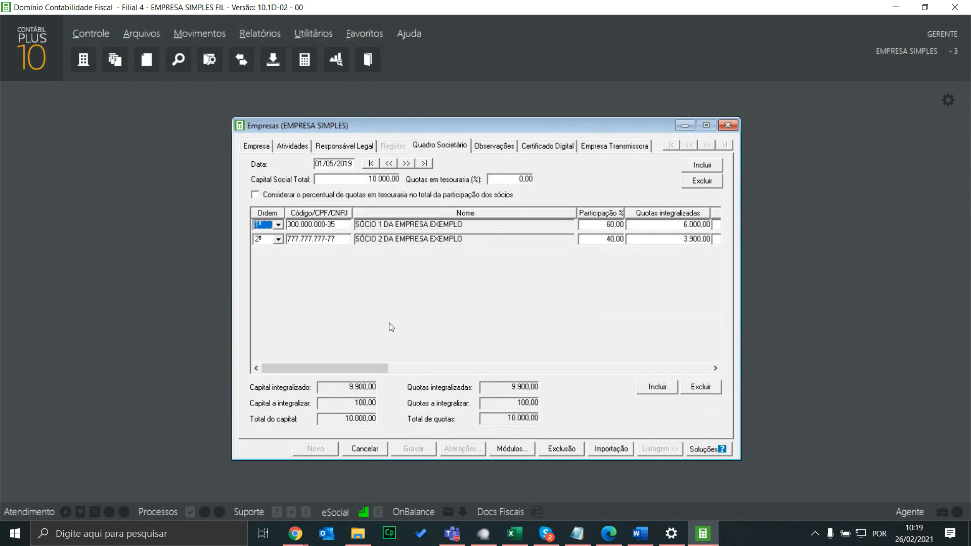
pyautogui.click(705, 167)
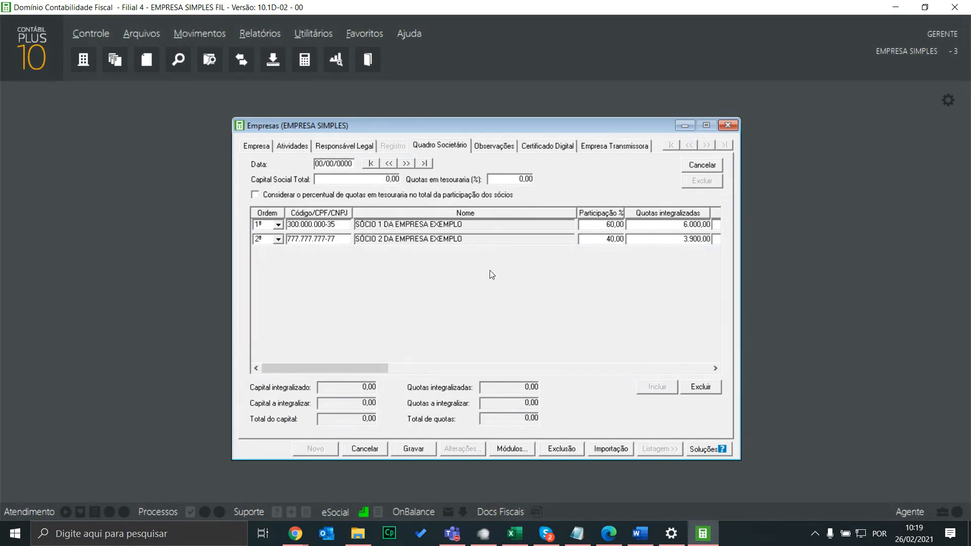
pyautogui.write('10052020')
pyautogui.press('Tab')
pyautogui.moveTo(363, 366)
pyautogui.mouseDown()
pyautogui.moveTo(435, 366)
pyautogui.moveTo(356, 368)
pyautogui.mouseUp()
pyautogui.click(391, 183)
pyautogui.write('10.000')
pyautogui.press('Tab')
# Add partner code 3, SÓCIO 3 EMPRESA, with 40% participation, 3900 paid and 100 unpaid quotas
pyautogui.click(648, 384)
pyautogui.write('3')
pyautogui.press('Tab')
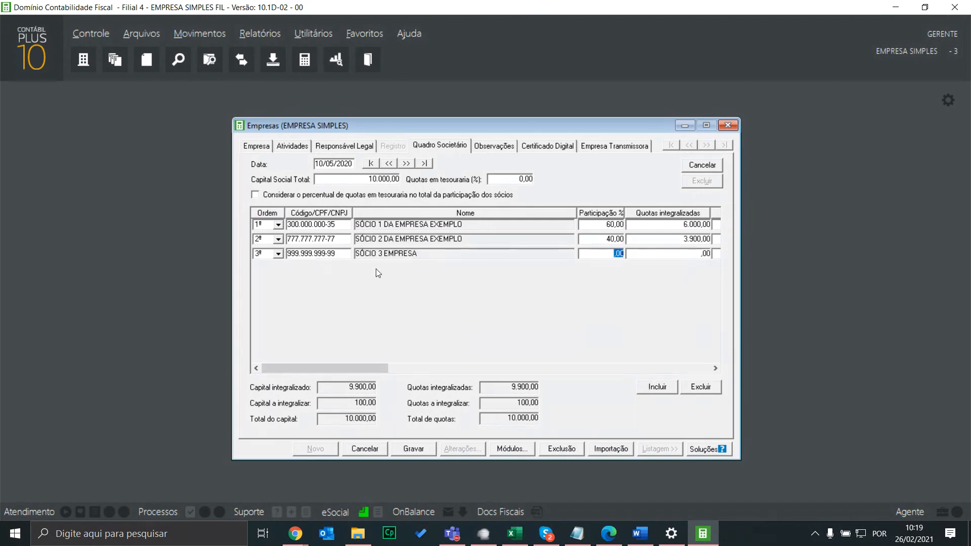
pyautogui.write('40')
pyautogui.press('Tab')
pyautogui.write('3900')
pyautogui.moveTo(356, 366); pyautogui.dragTo(432, 368)
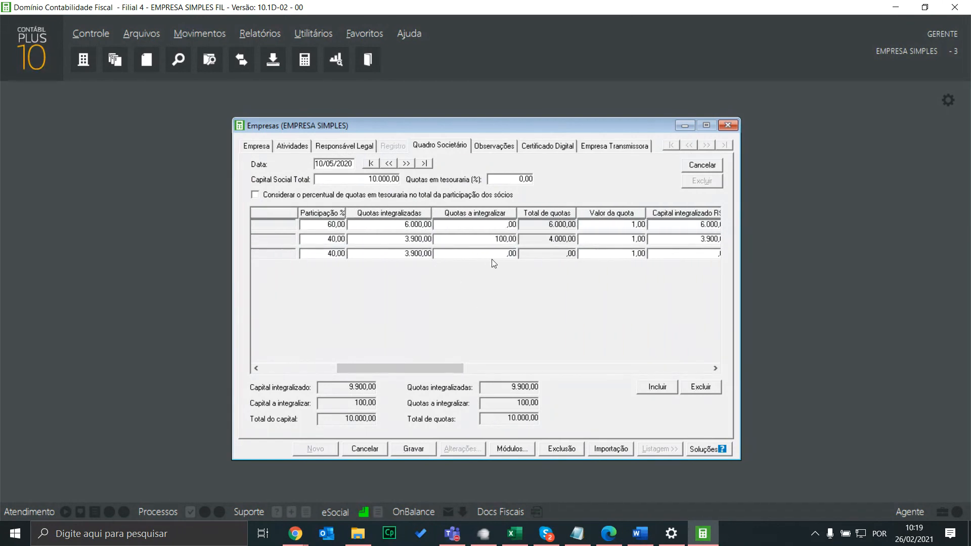
pyautogui.click(506, 254)
pyautogui.write('100')
pyautogui.click(616, 256)
pyautogui.moveTo(422, 370); pyautogui.dragTo(703, 350)
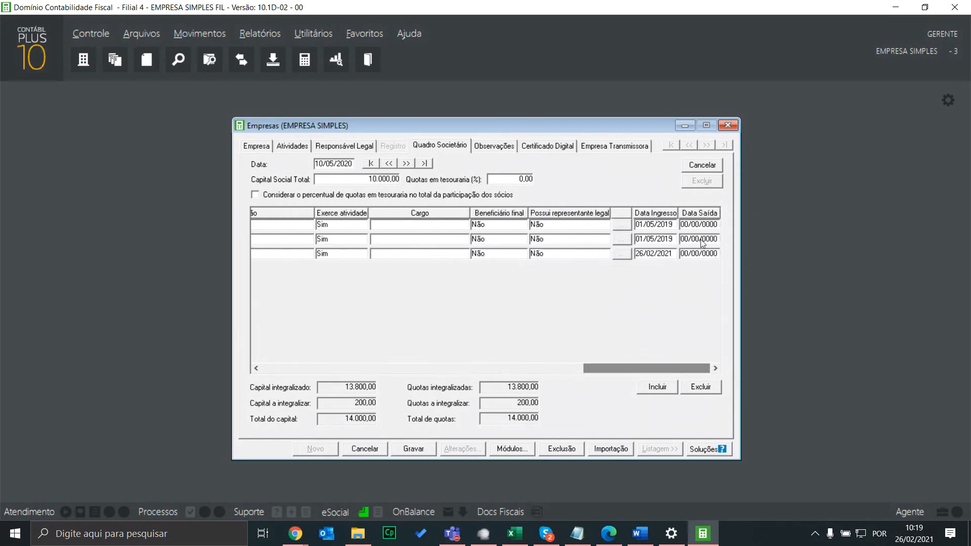
pyautogui.click(702, 243)
# Enter 10/05/2020 in row 2's Data Saída and row 3's Data Ingresso
pyautogui.write('10/')
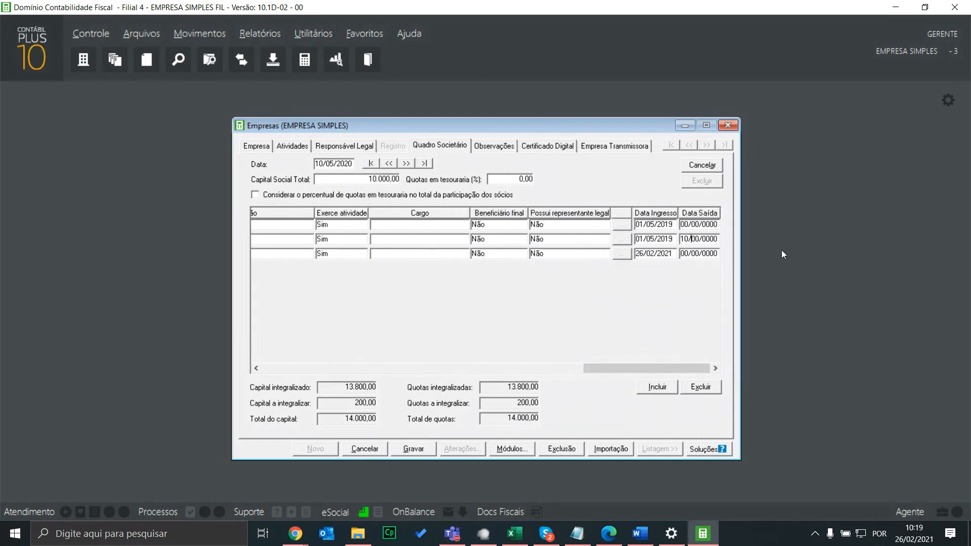
pyautogui.write('05/2020')
pyautogui.click(661, 251)
pyautogui.write('10/05/2020')
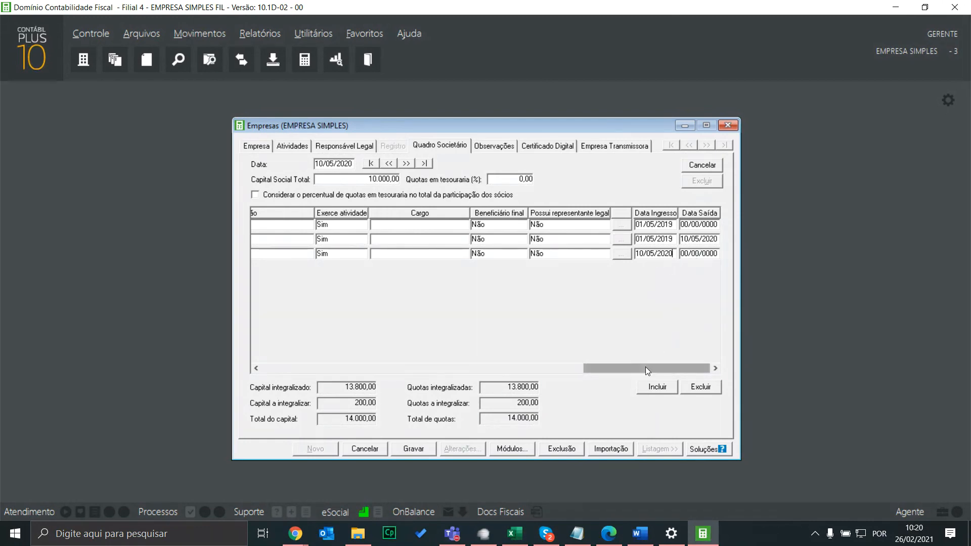
pyautogui.moveTo(646, 367); pyautogui.dragTo(315, 358)
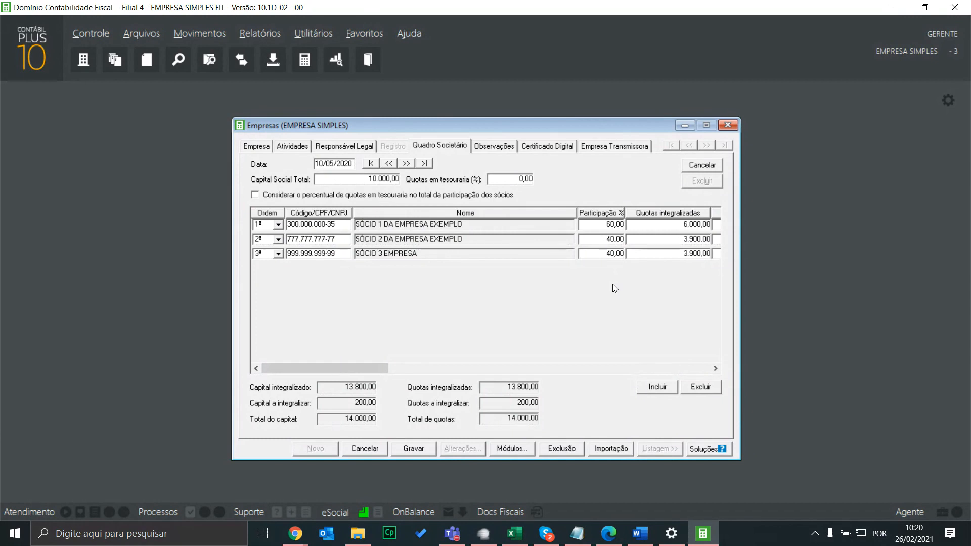
# Set the second partner's participation to 0% and acknowledge the capital total warning
pyautogui.click(611, 240)
pyautogui.press('Tab')
pyautogui.click(414, 449)
pyautogui.click(591, 310)
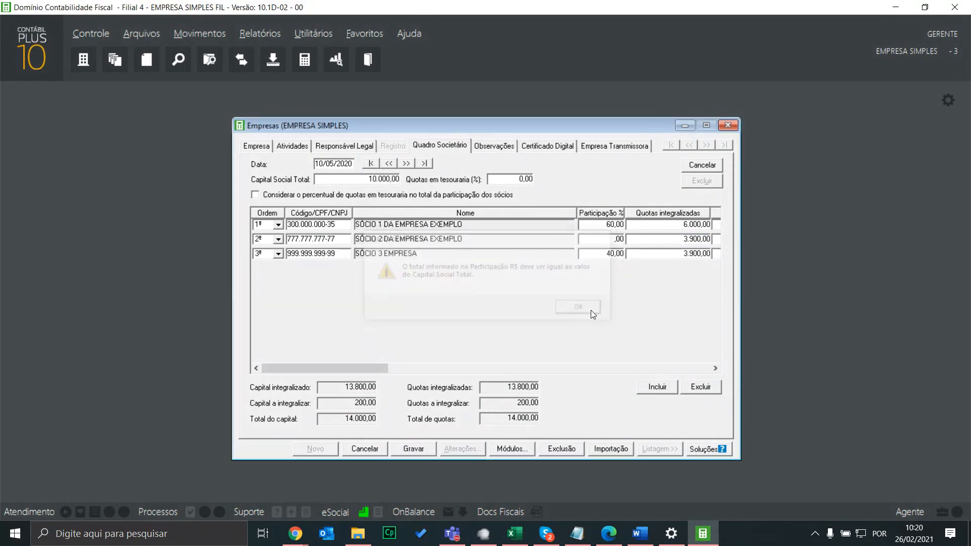
# Clear the second partner's paid-in quotas and save the shareholding change
pyautogui.press('Delete')
pyautogui.press('Tab')
pyautogui.press('Tab')
pyautogui.press('Tab')
pyautogui.press('Tab')
pyautogui.press('Tab')
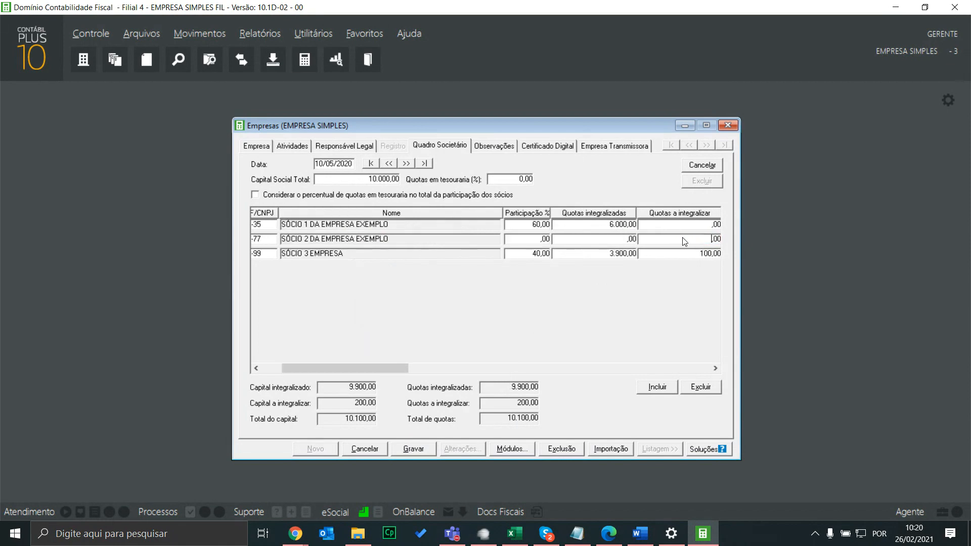
pyautogui.press('Tab')
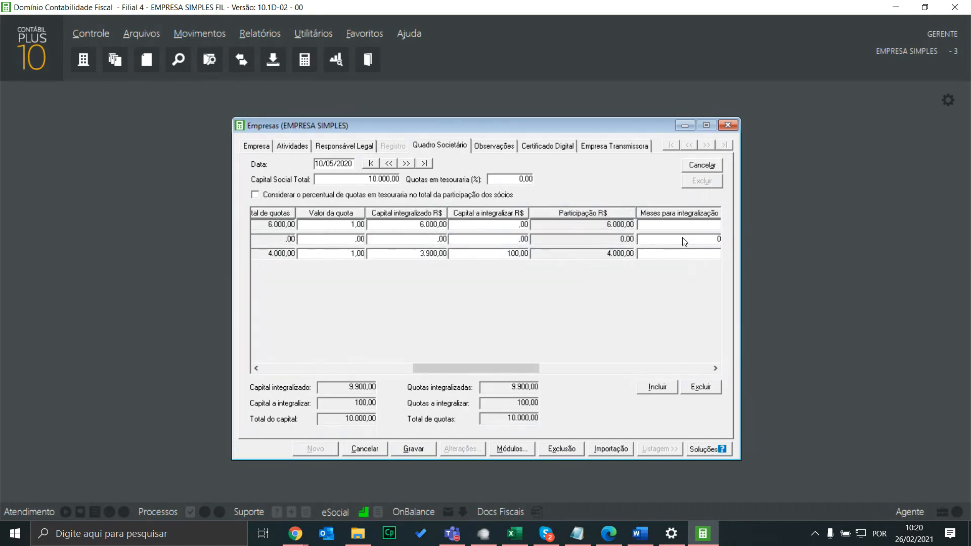
pyautogui.press('Escape')
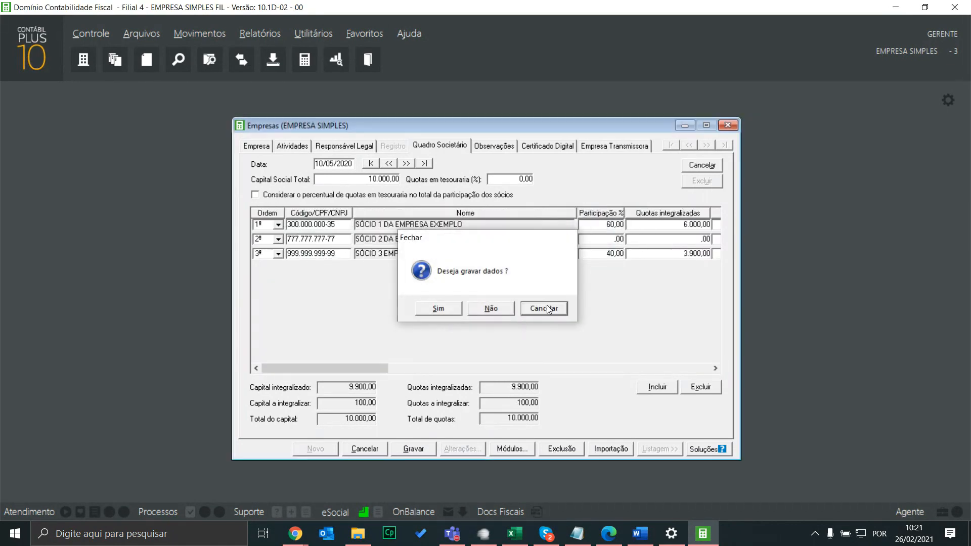
pyautogui.click(547, 307)
pyautogui.moveTo(346, 371); pyautogui.dragTo(560, 391)
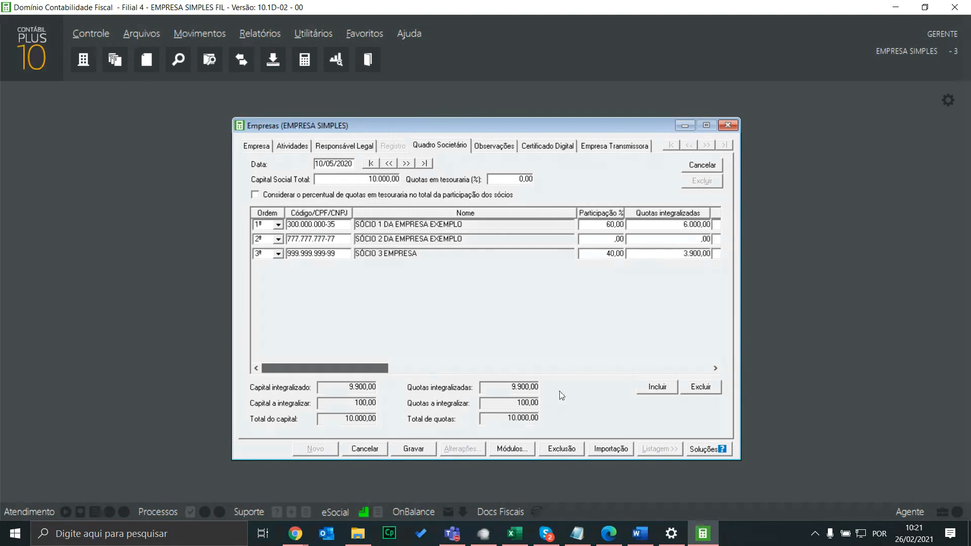
pyautogui.click(414, 449)
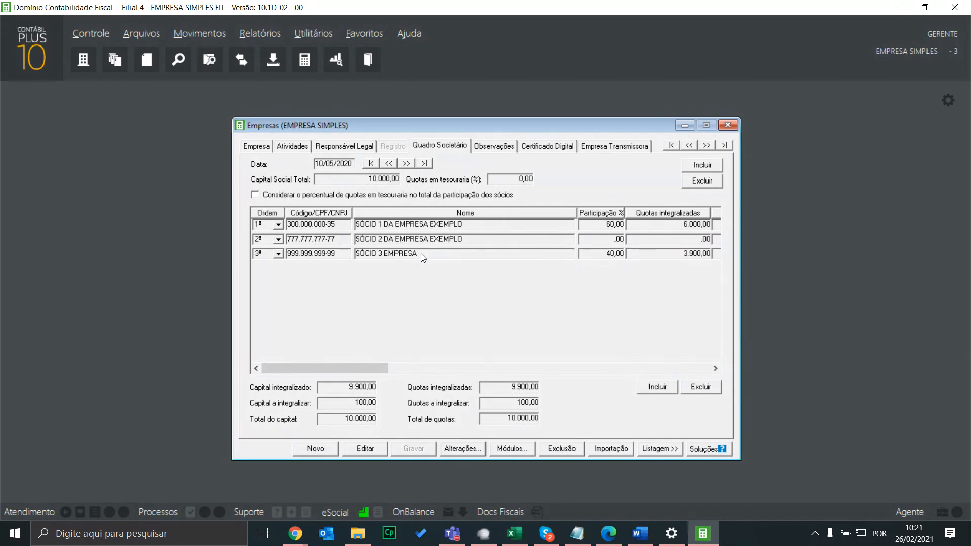
# Start a 10/12/2020 shareholding change and delete the second partner from it
pyautogui.click(705, 166)
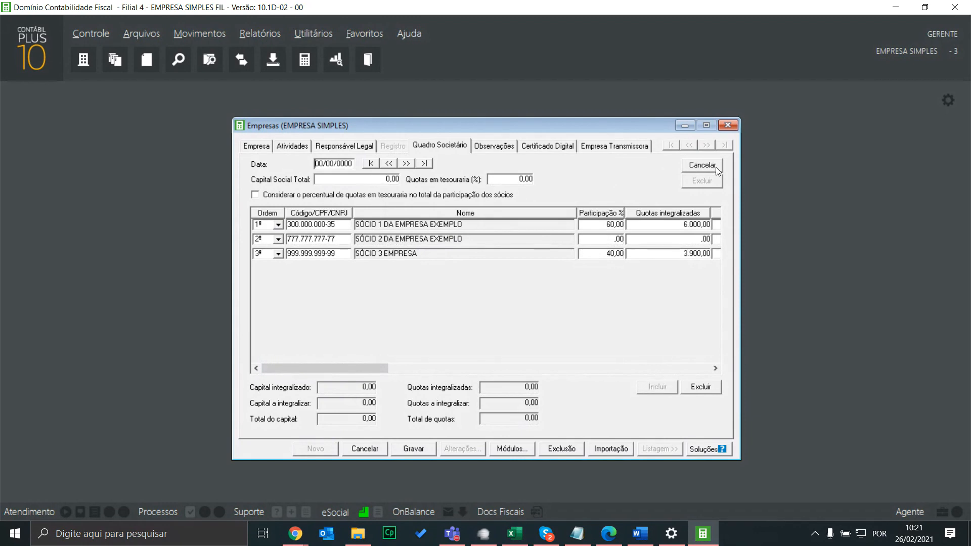
pyautogui.write('1005')
pyautogui.press('BackSpace')
pyautogui.write('122020')
pyautogui.press('Return')
pyautogui.click(605, 238)
pyautogui.click(708, 388)
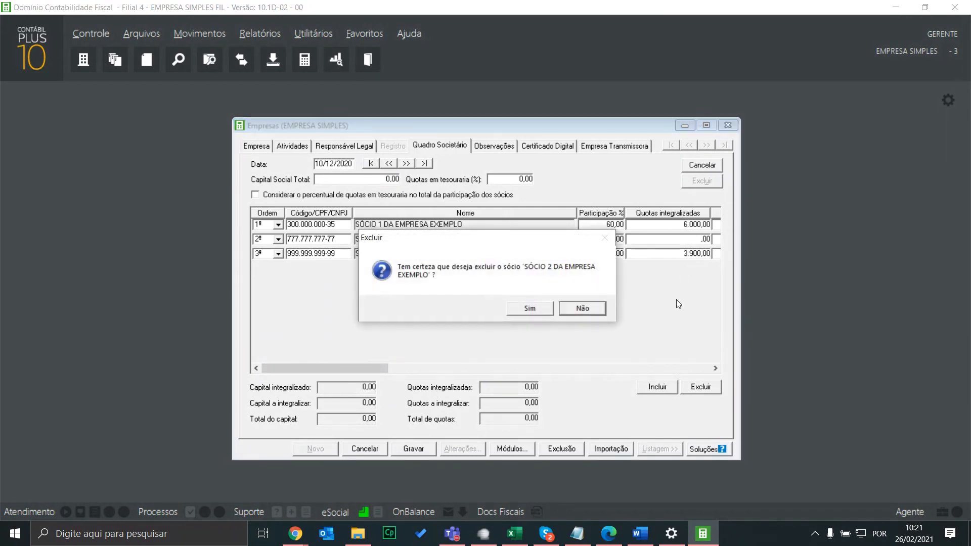
pyautogui.click(539, 306)
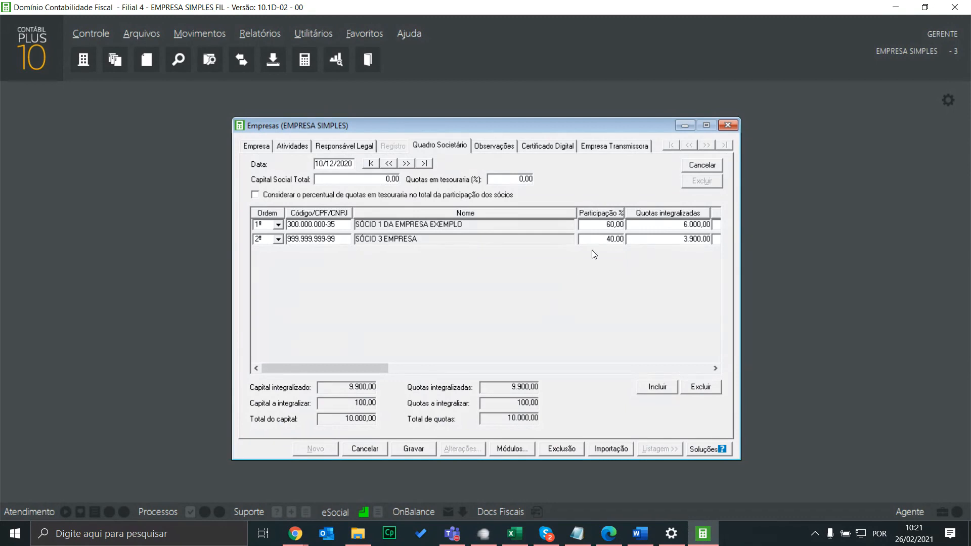
# Set Capital Social Total to 10000 and save the partner structure
pyautogui.moveTo(383, 366); pyautogui.dragTo(284, 350)
pyautogui.click(375, 182)
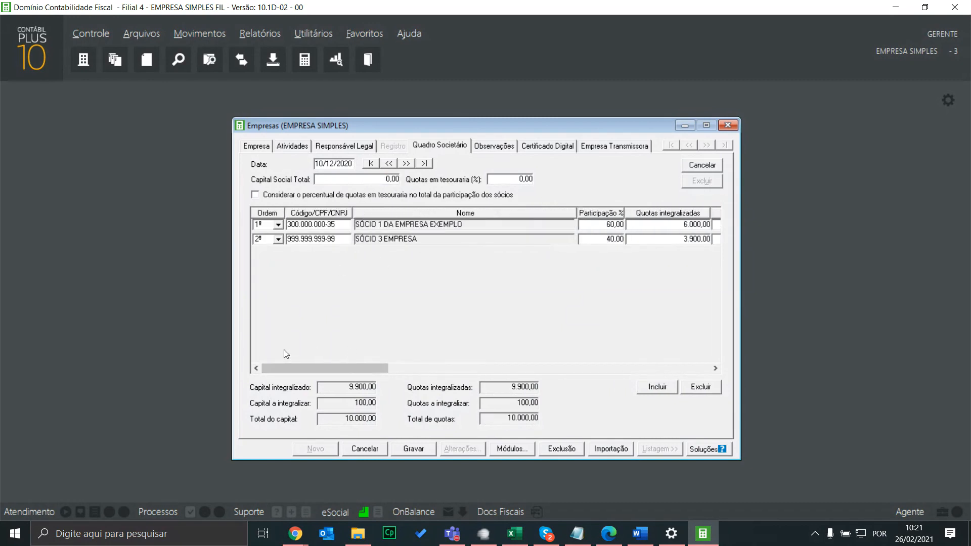
pyautogui.click(389, 180)
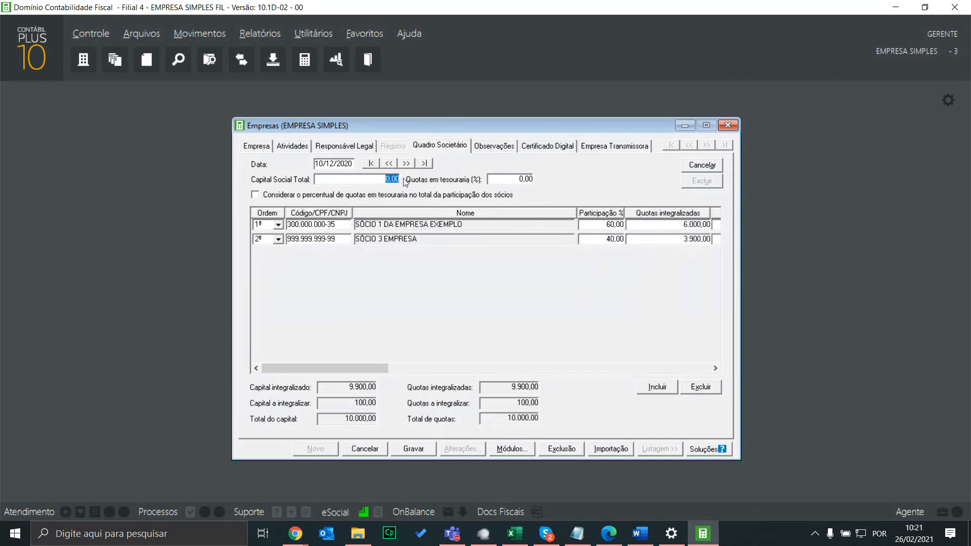
pyautogui.write('10000')
pyautogui.press('Tab')
pyautogui.moveTo(366, 366)
pyautogui.mouseDown()
pyautogui.moveTo(354, 367)
pyautogui.moveTo(471, 374)
pyautogui.moveTo(349, 375)
pyautogui.mouseUp()
pyautogui.click(413, 450)
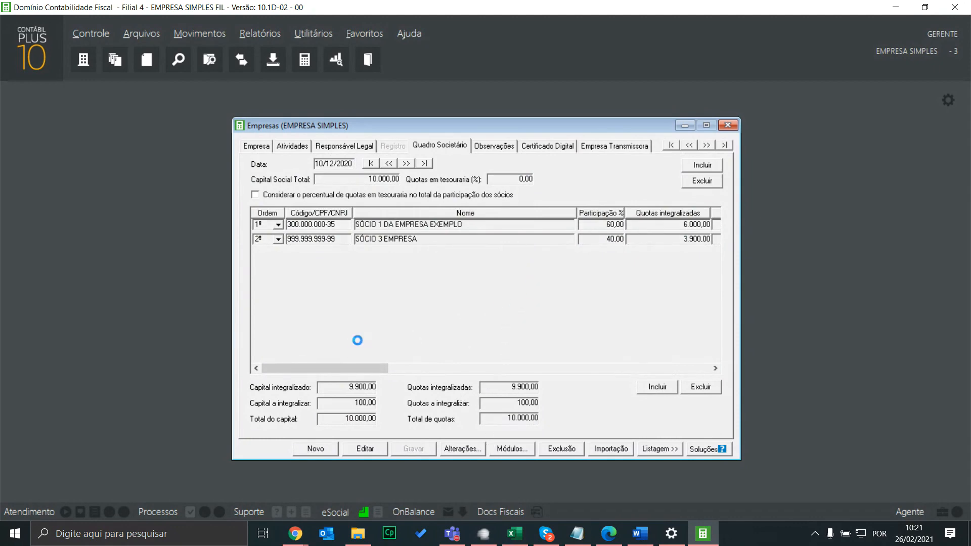
pyautogui.click(257, 147)
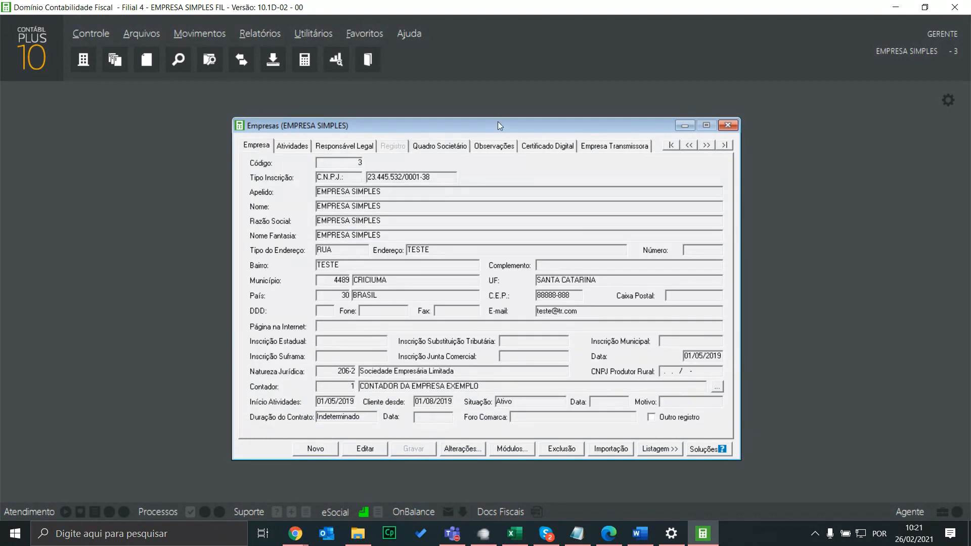
# Refresh the DEFIS partner list so SÓCIO 3 EMPRESA appears at 40%, then close Outros Dados unsaved
pyautogui.moveTo(497, 121); pyautogui.dragTo(285, 101)
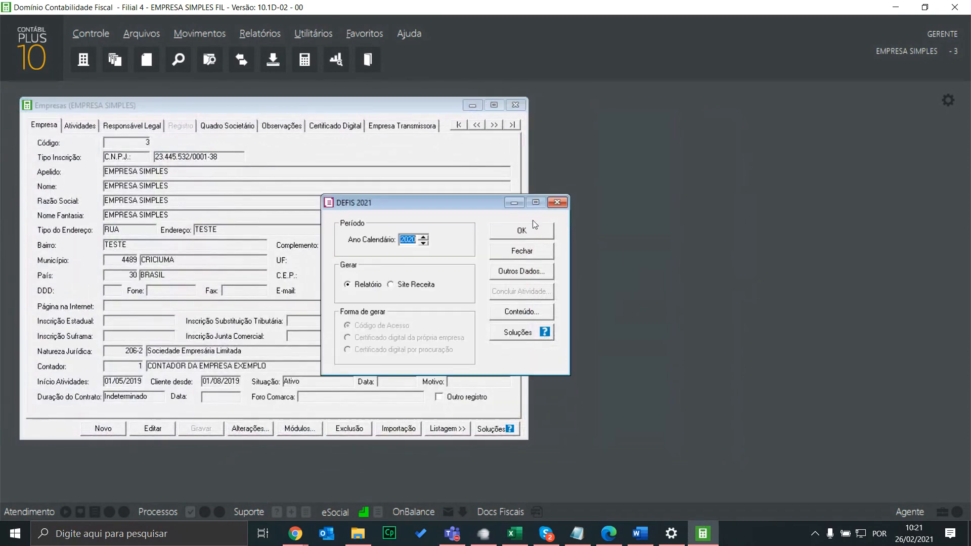
pyautogui.moveTo(479, 204); pyautogui.dragTo(726, 161)
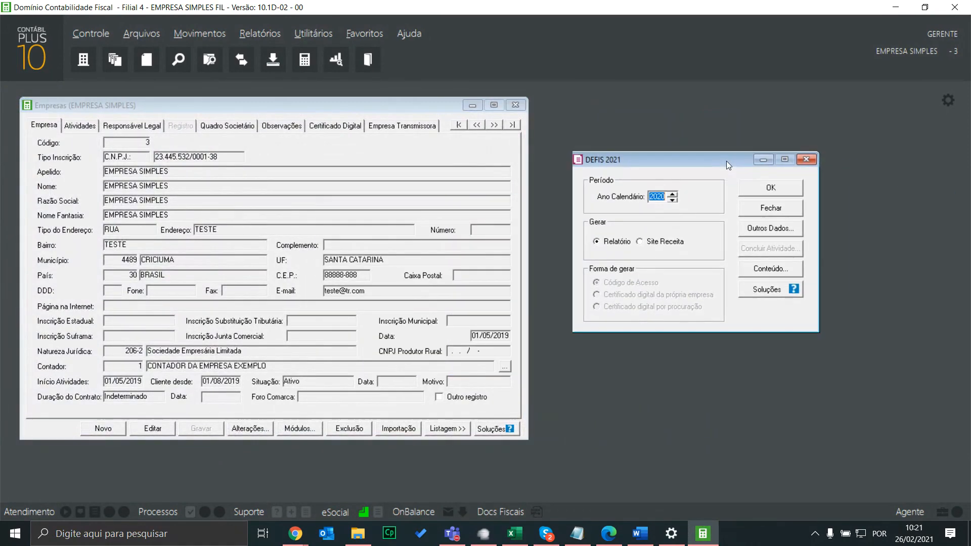
pyautogui.click(768, 230)
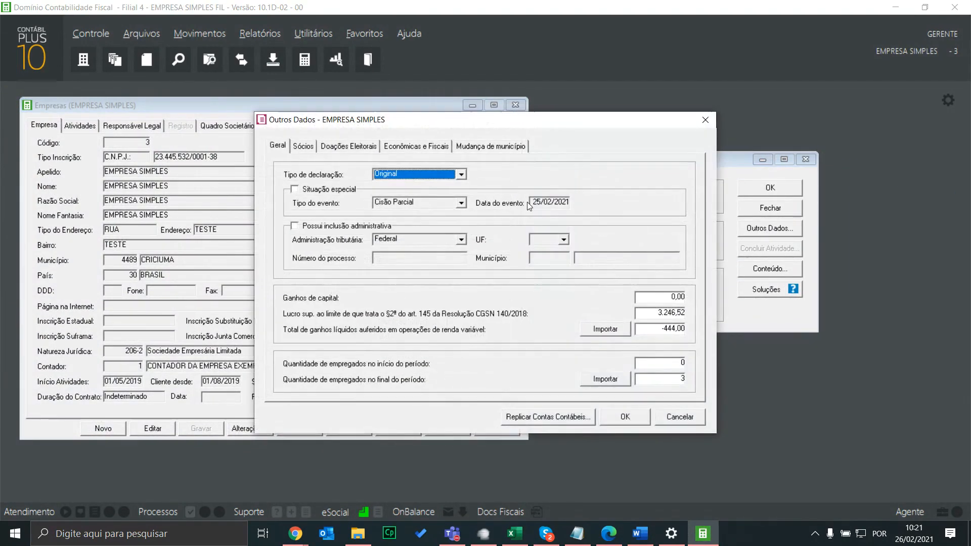
pyautogui.click(304, 146)
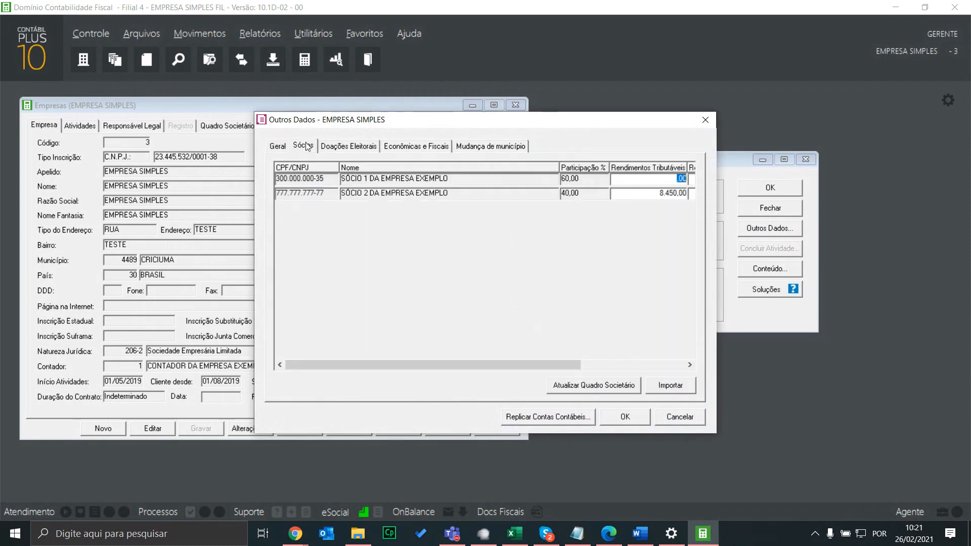
pyautogui.click(599, 384)
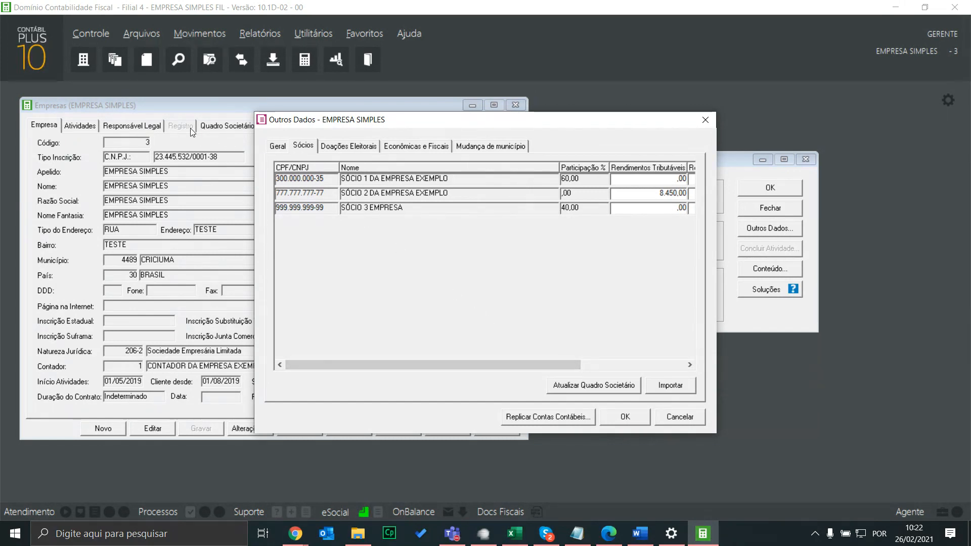
pyautogui.click(706, 119)
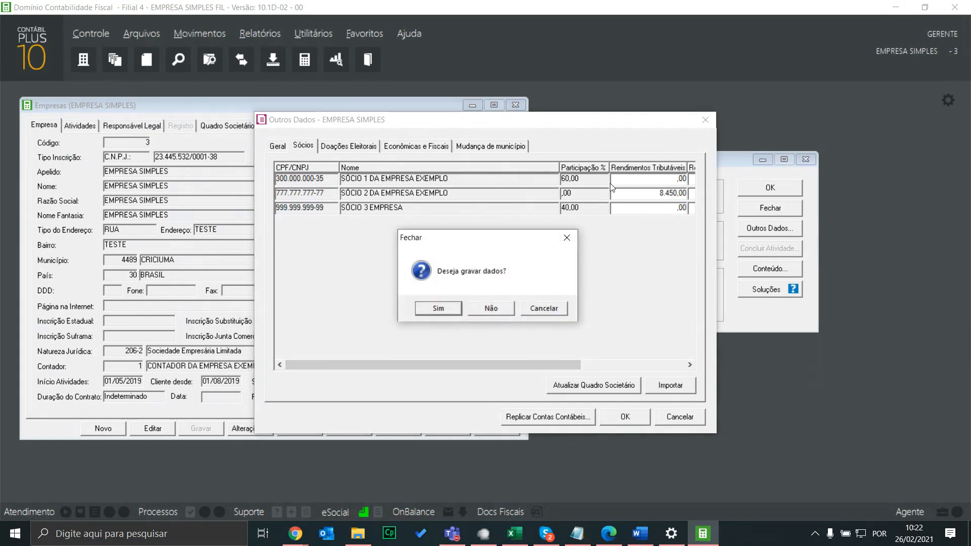
pyautogui.click(500, 308)
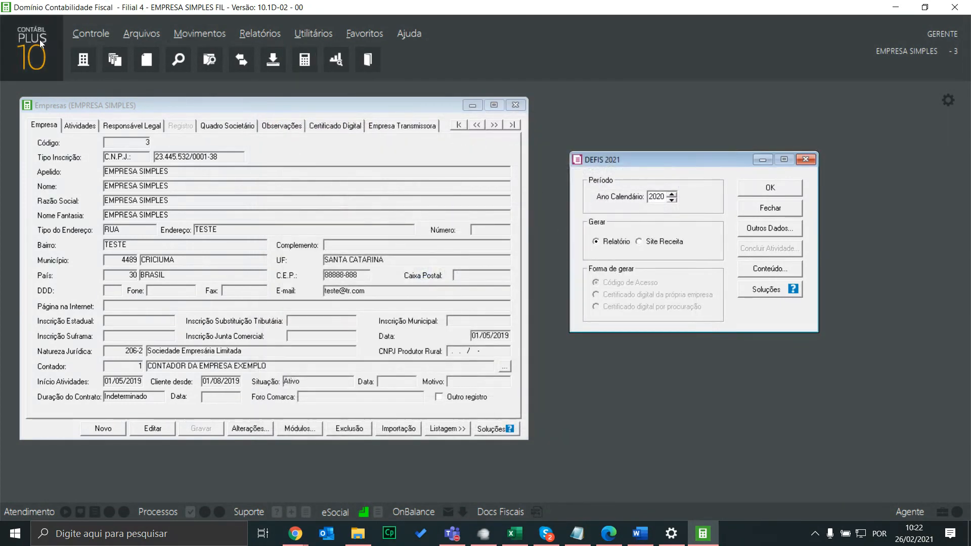
# Try switching to Registro, acknowledge the open-windows warning, and open the EMPRESA SIMPLES company record
pyautogui.click(39, 40)
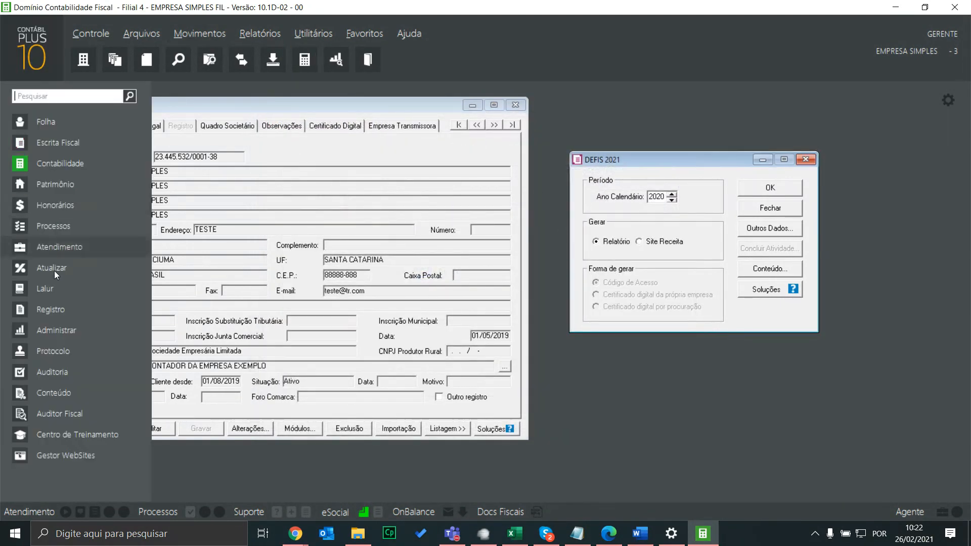
pyautogui.click(60, 311)
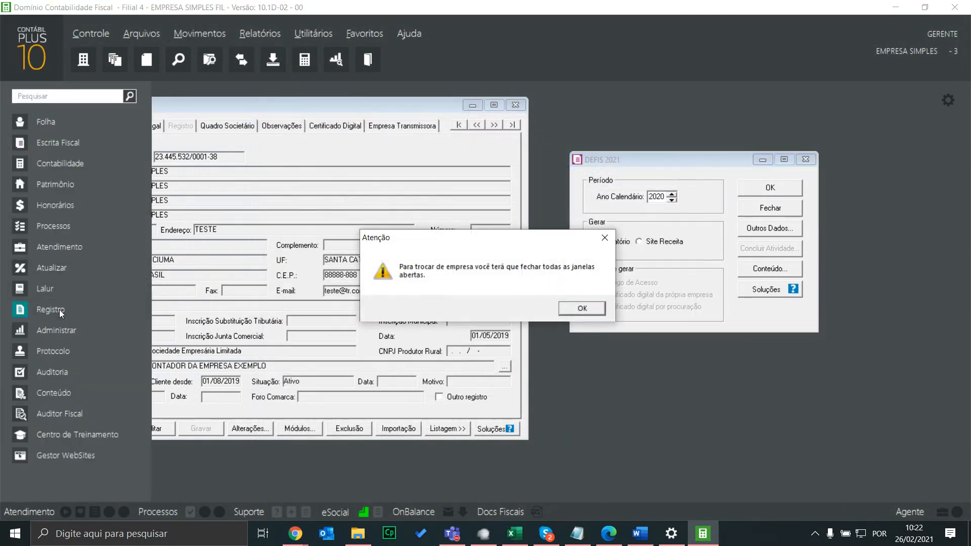
pyautogui.click(582, 309)
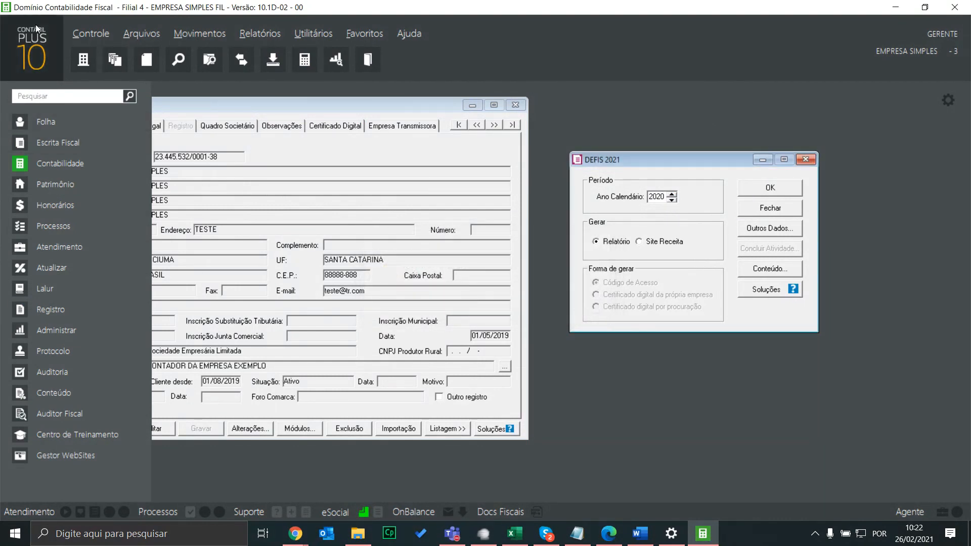
pyautogui.click(92, 32)
pyautogui.click(104, 48)
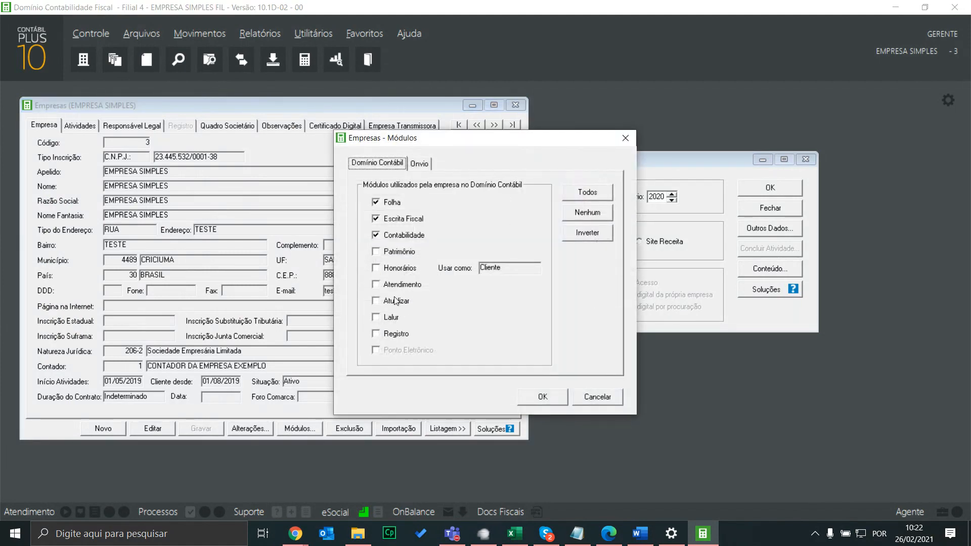
# Tick the Registro module for the company, save the record, and launch Domínio Registro
pyautogui.click(392, 334)
pyautogui.click(542, 397)
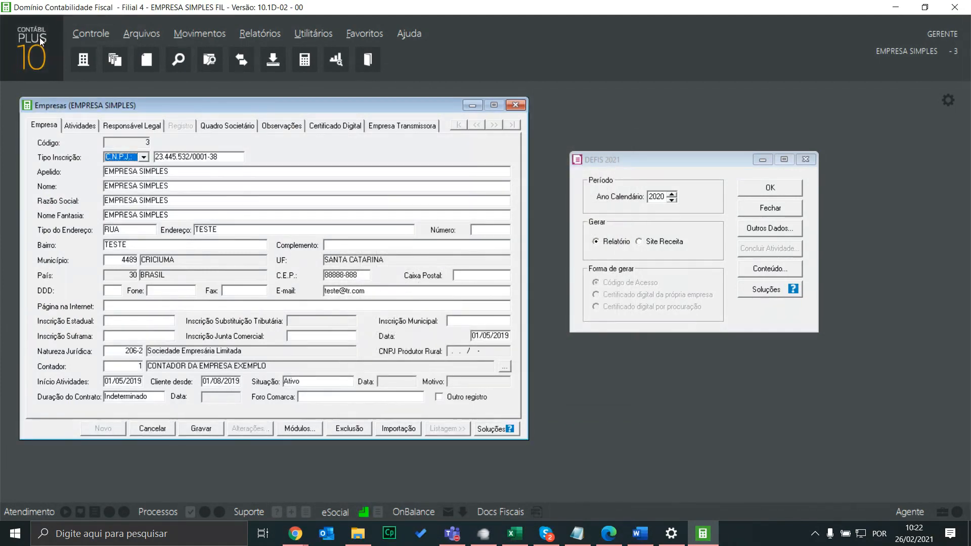
pyautogui.click(211, 424)
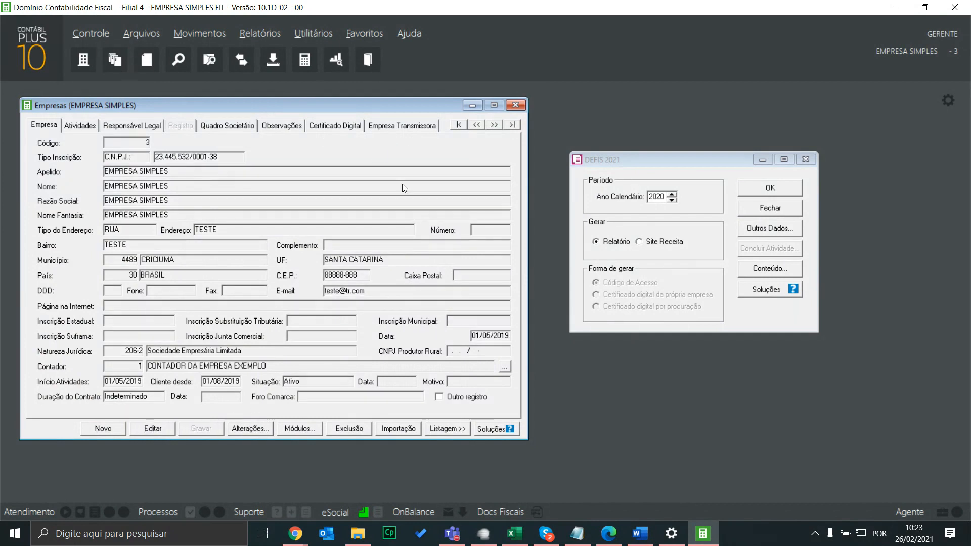
pyautogui.click(37, 44)
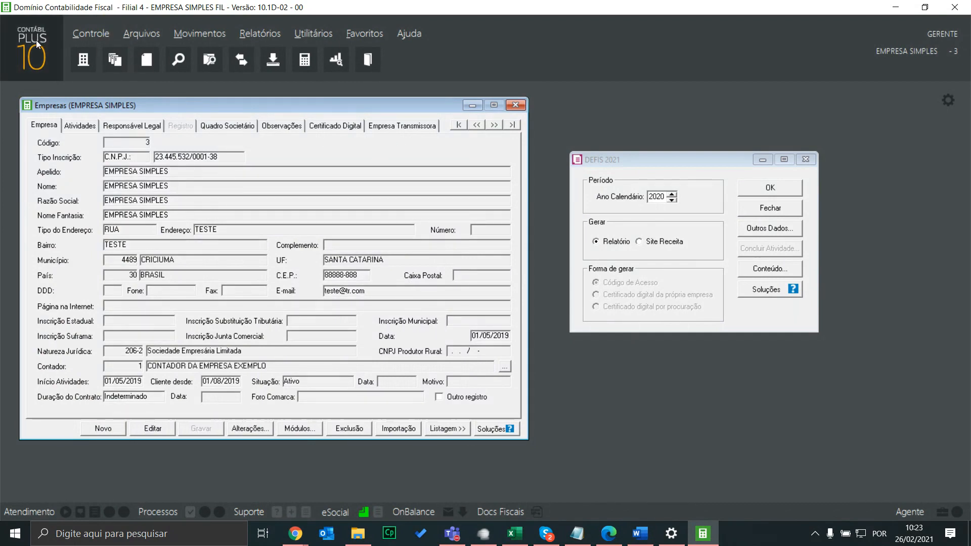
pyautogui.click(50, 312)
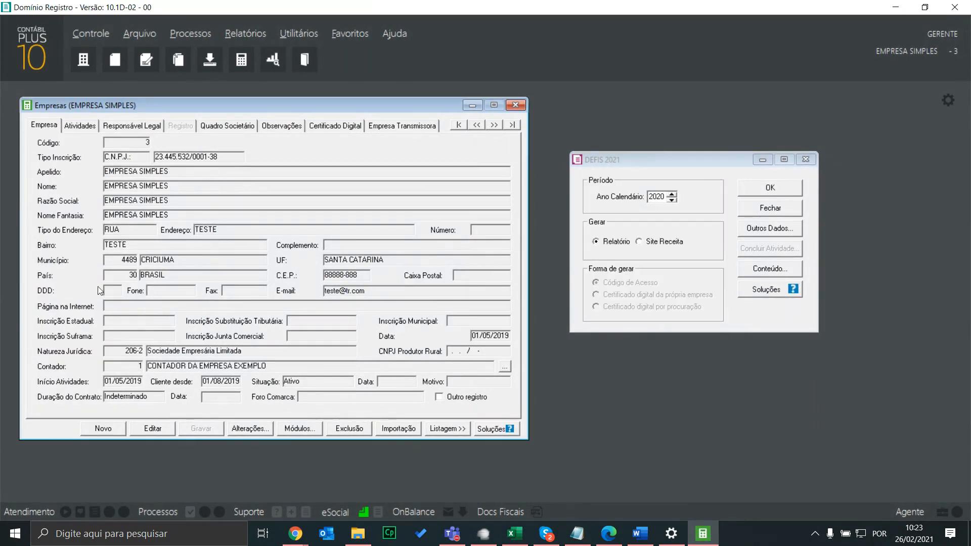
# Open Processos > Alteração > Alteração Contratual and dismiss the empty-register notice
pyautogui.click(176, 35)
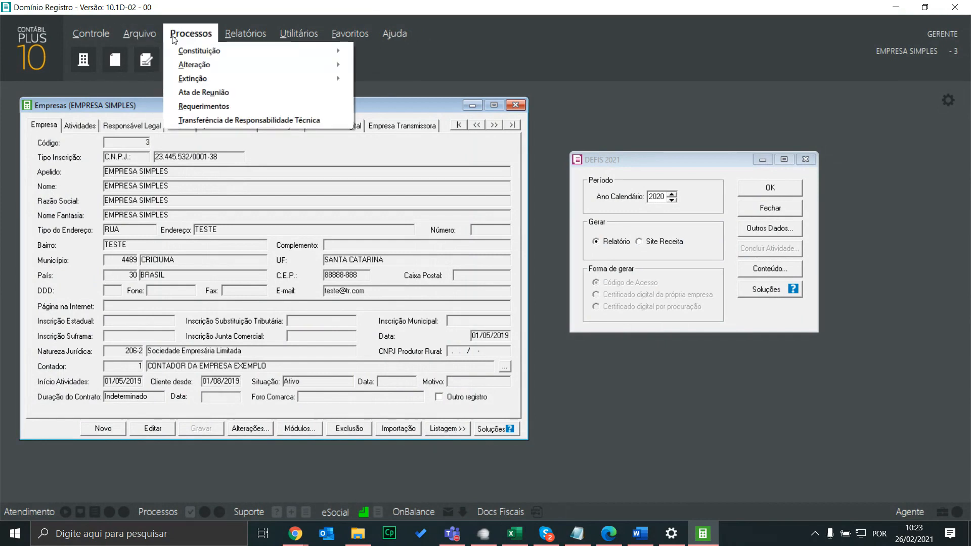
pyautogui.moveTo(223, 65)
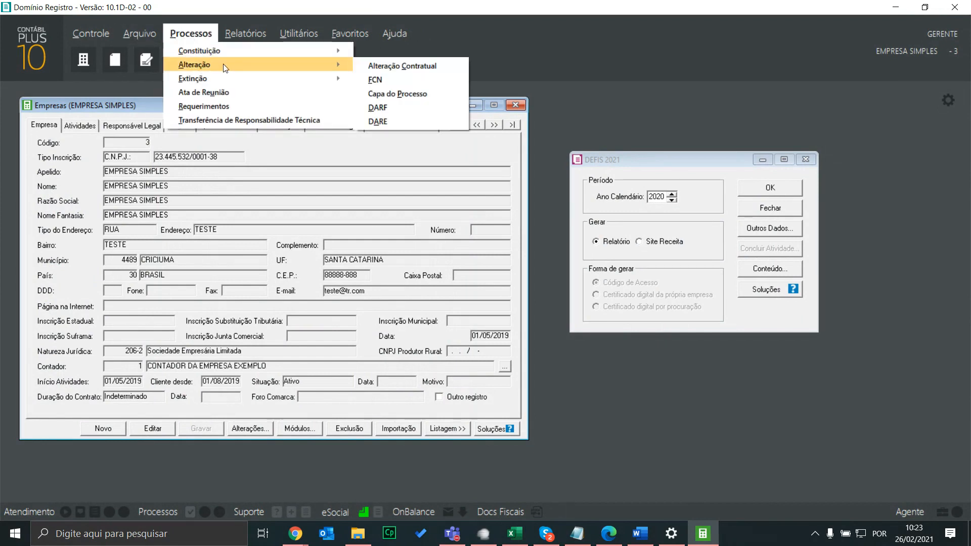
pyautogui.click(386, 67)
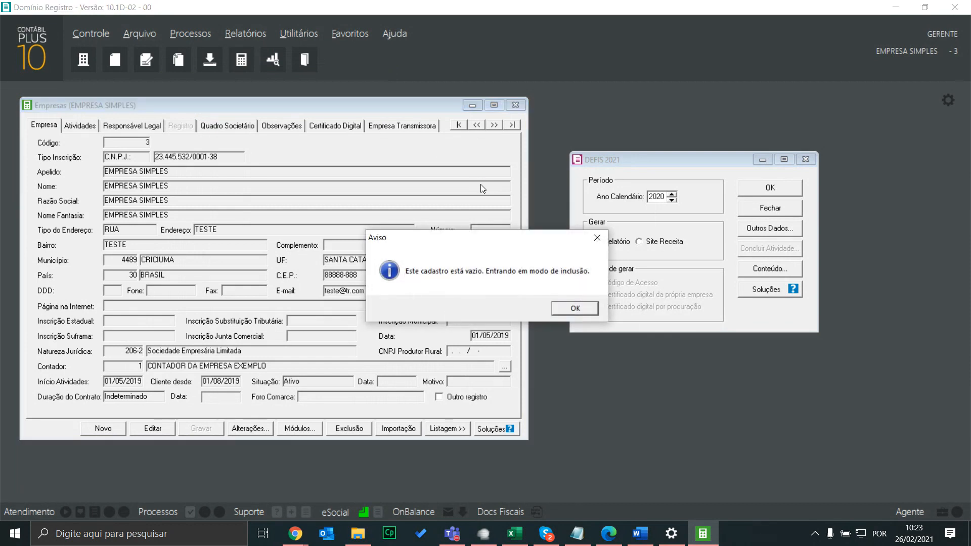
pyautogui.press('Return')
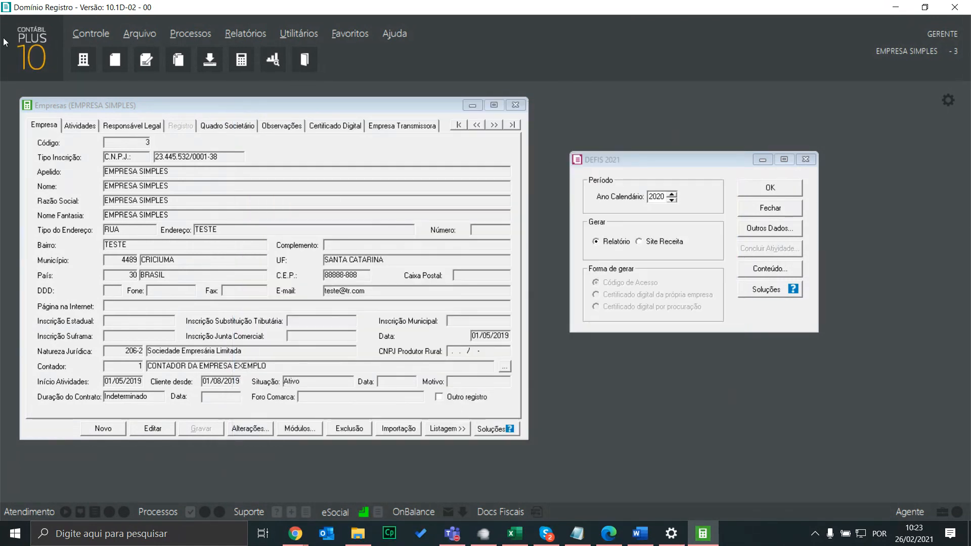
# Back in Contabilidade, review the partners' 8.450,00 taxable income and 1.454,39 IRRF in Outros Dados, then close it
pyautogui.click(32, 45)
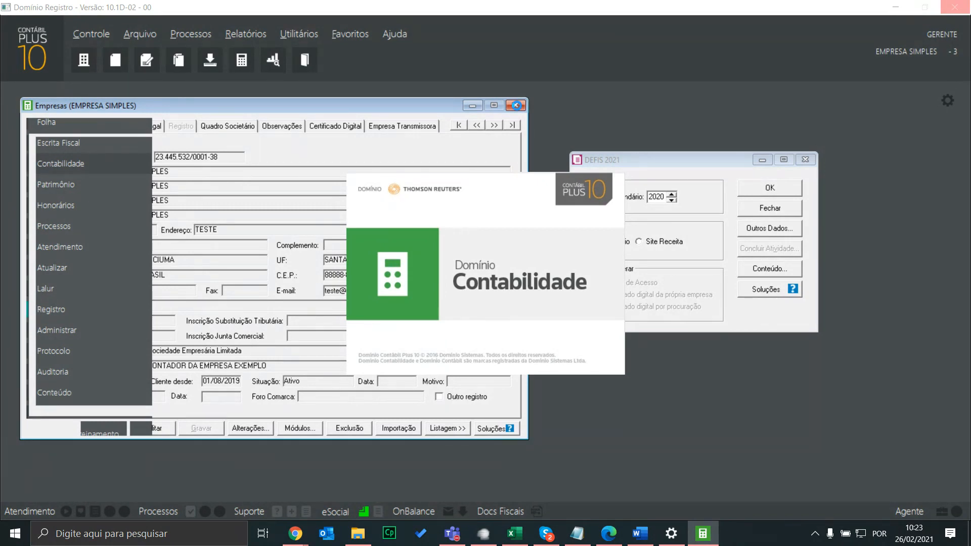
pyautogui.click(517, 105)
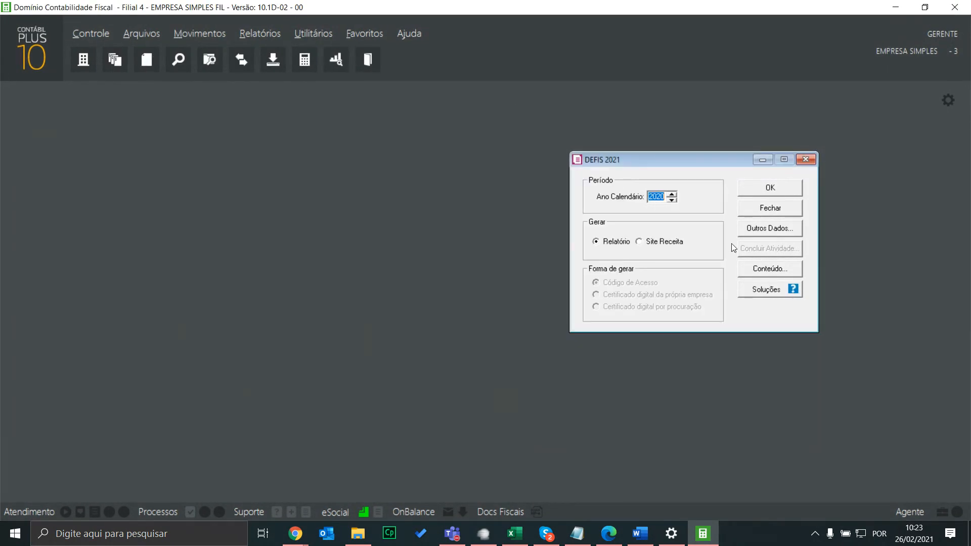
pyautogui.click(761, 227)
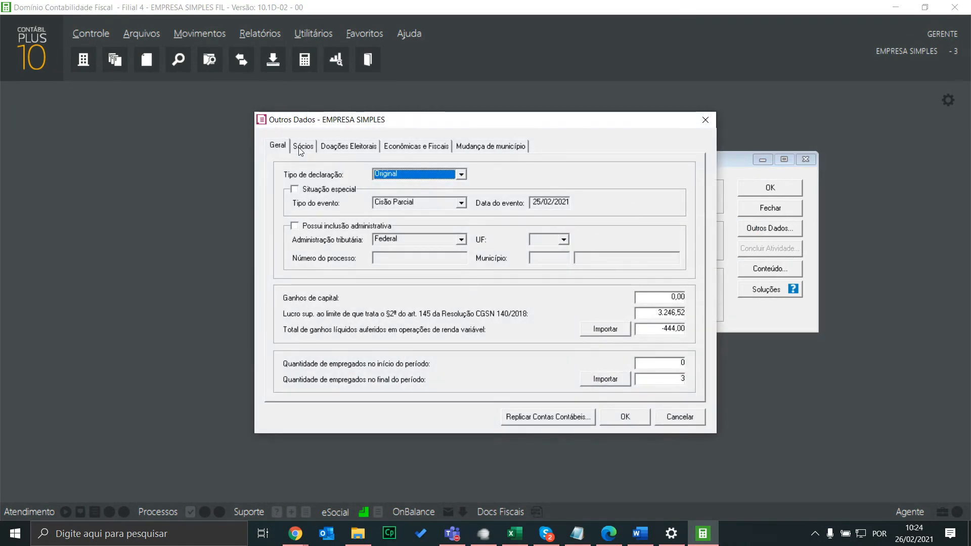
pyautogui.click(301, 149)
pyautogui.moveTo(514, 364); pyautogui.dragTo(672, 354)
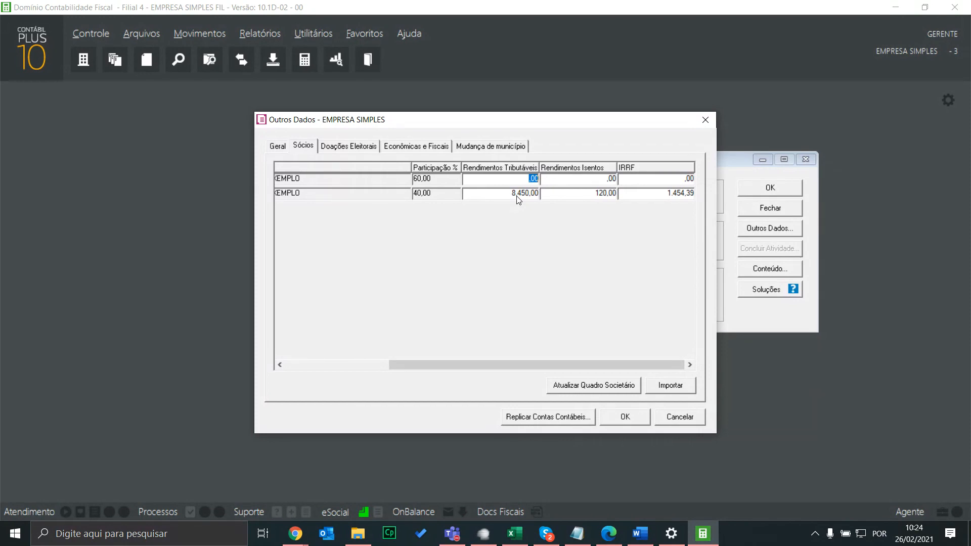
pyautogui.click(574, 192)
pyautogui.click(667, 179)
pyautogui.click(705, 119)
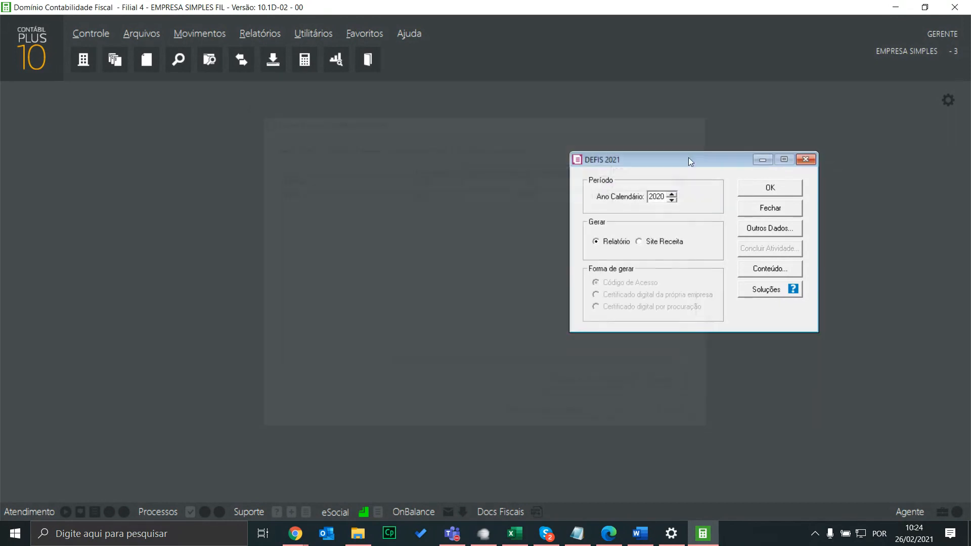
# Switch to the Domínio Folha module
pyautogui.click(84, 34)
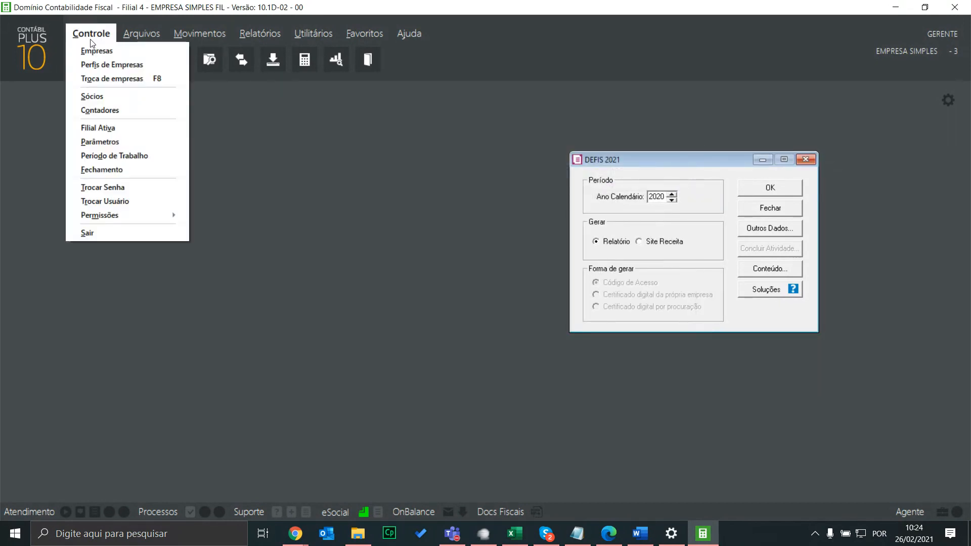
pyautogui.click(175, 46)
pyautogui.click(15, 41)
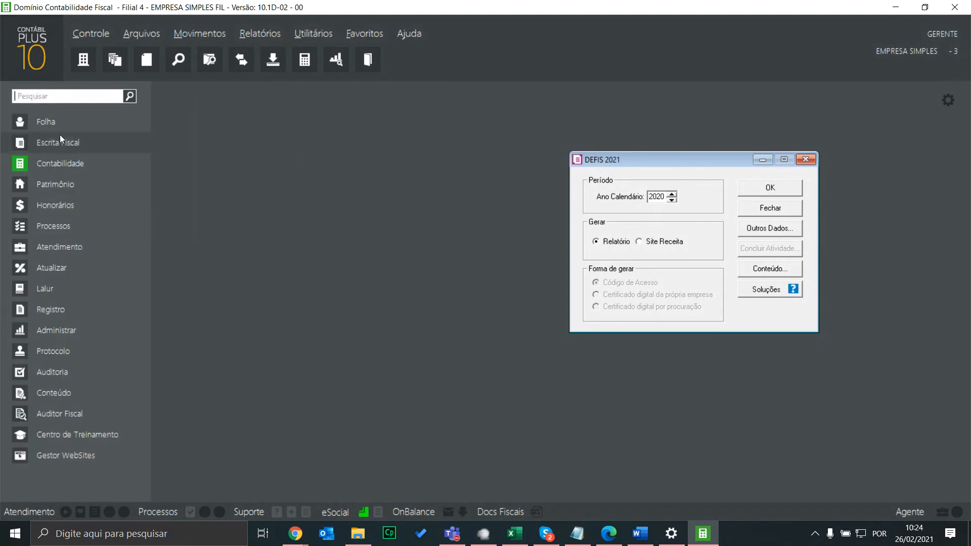
pyautogui.click(56, 123)
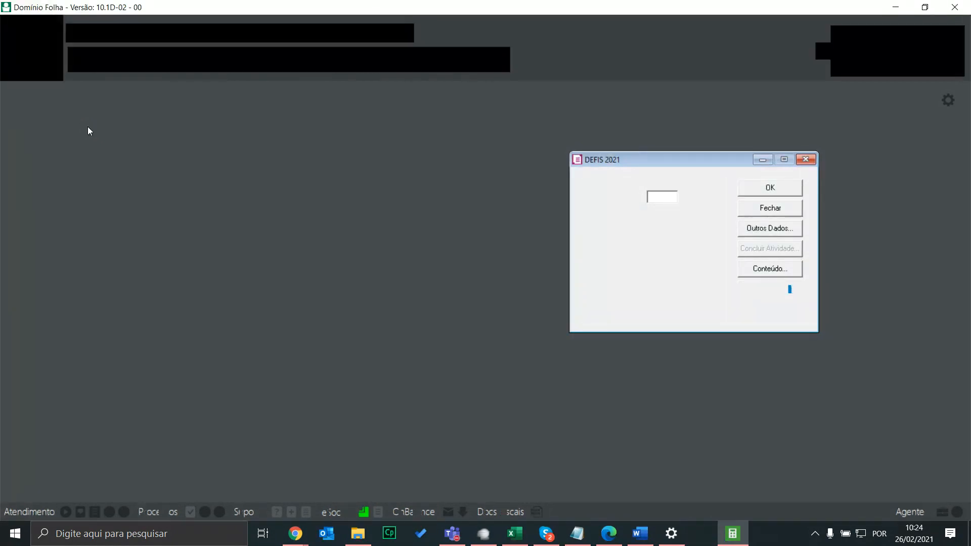
# Open the Rubrica register and load pay item 100 PRO-LABORE
pyautogui.click(141, 35)
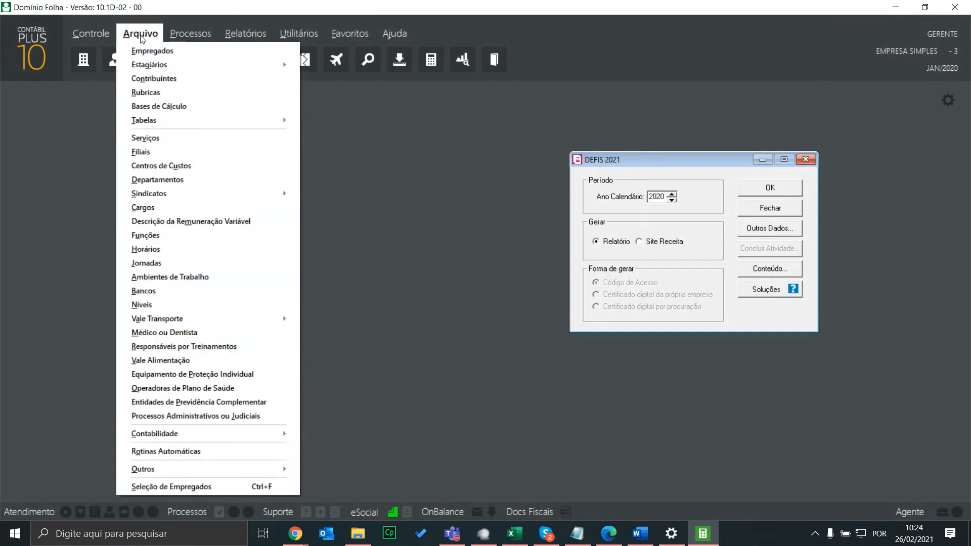
pyautogui.click(154, 90)
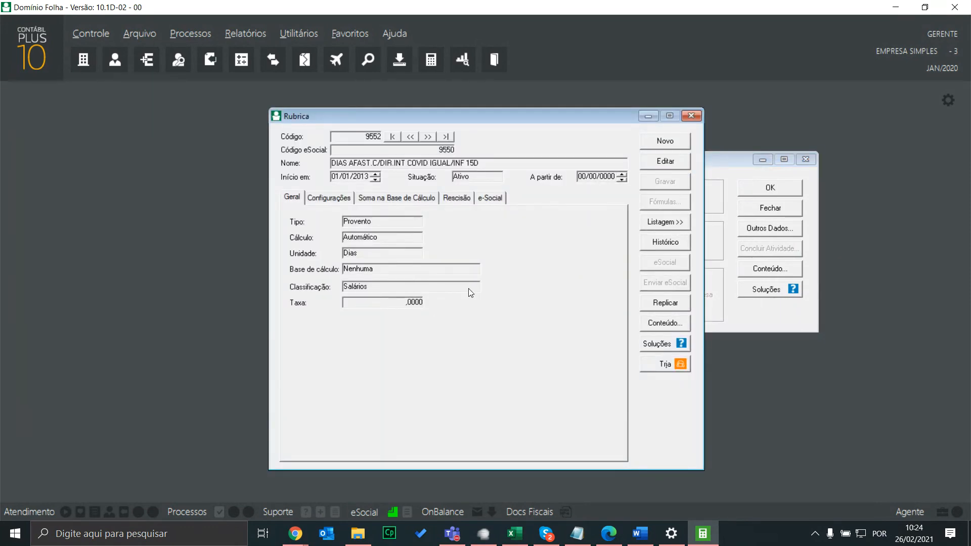
pyautogui.click(665, 162)
pyautogui.write('100')
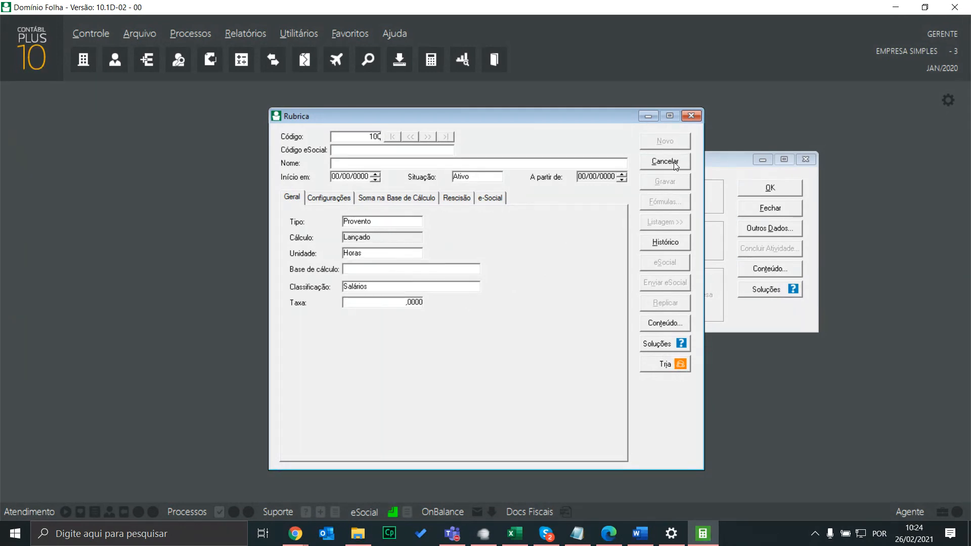
pyautogui.press('Tab')
# Confirm PRO-LABORE's DIRF classification is Total dos Rendimentos, then close the rubric
pyautogui.click(322, 198)
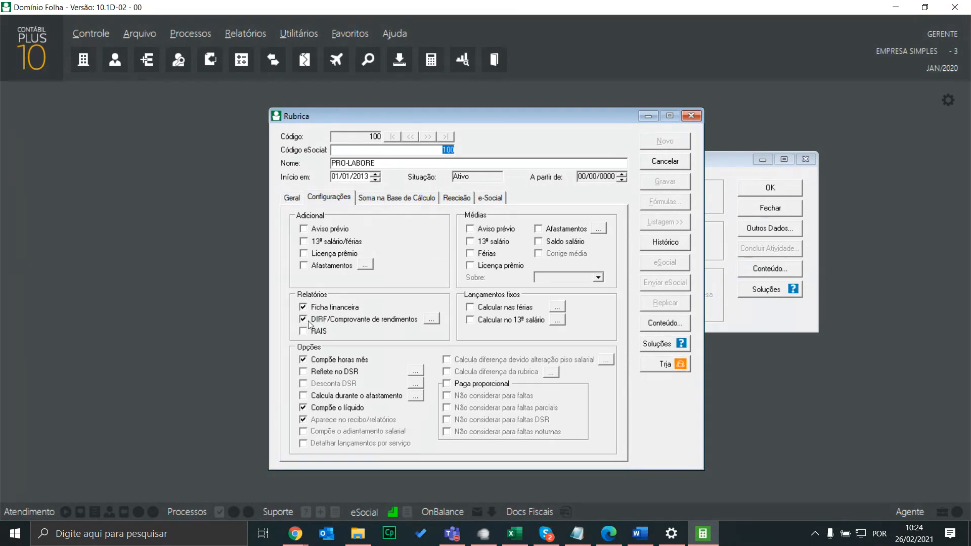
pyautogui.click(433, 320)
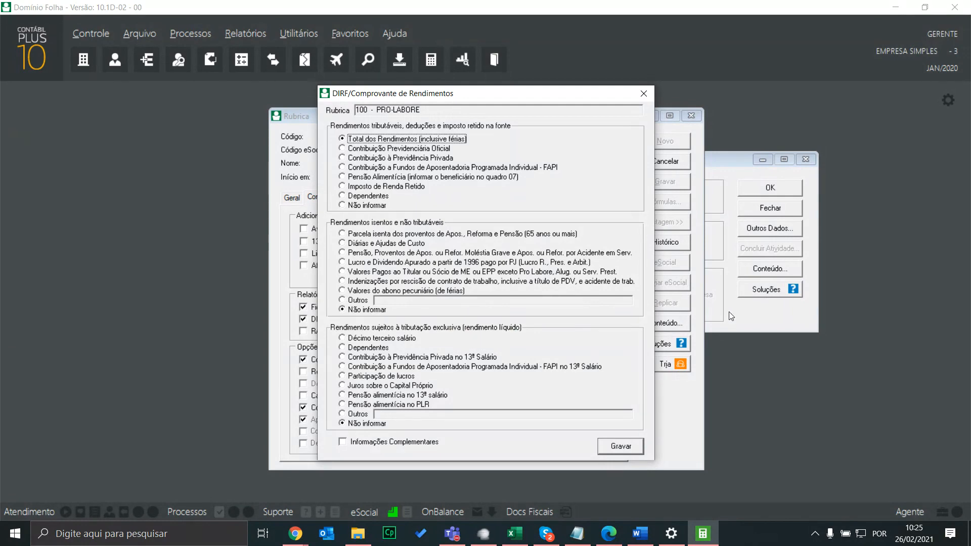
pyautogui.click(644, 93)
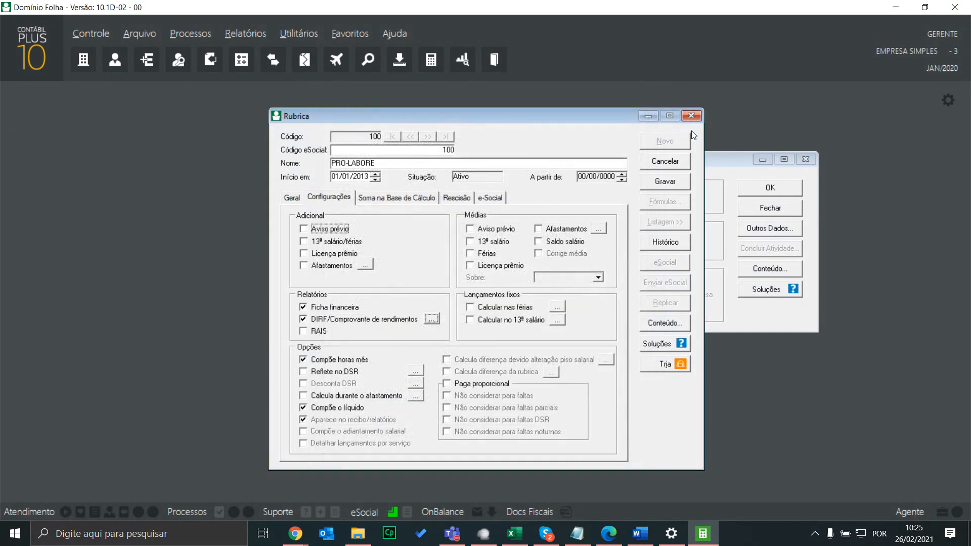
pyautogui.click(697, 117)
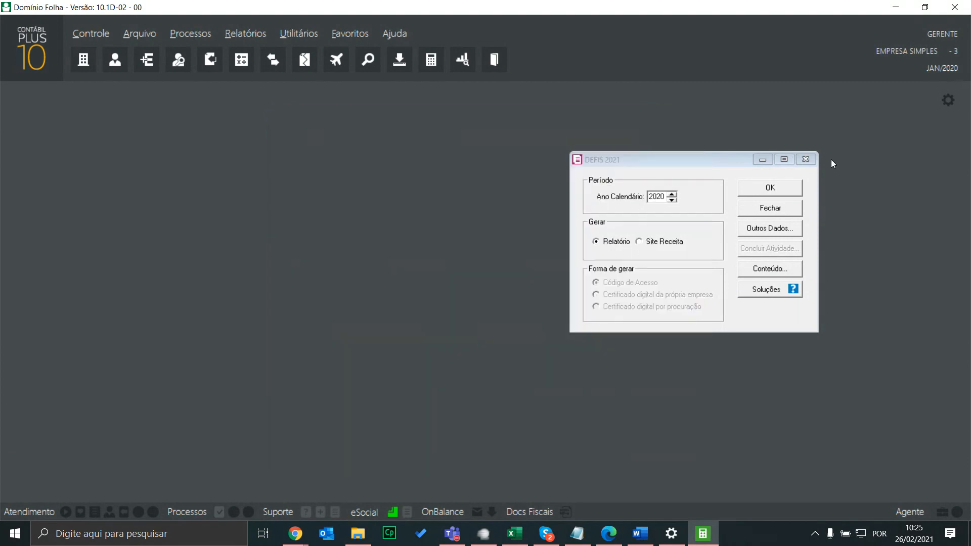
# Compare Quadro Societário versions showing SÓCIO 3 EMPRESA replacing SÓCIO 2 from 10/12/2020, then close Empresas
pyautogui.moveTo(717, 159); pyautogui.dragTo(414, 170)
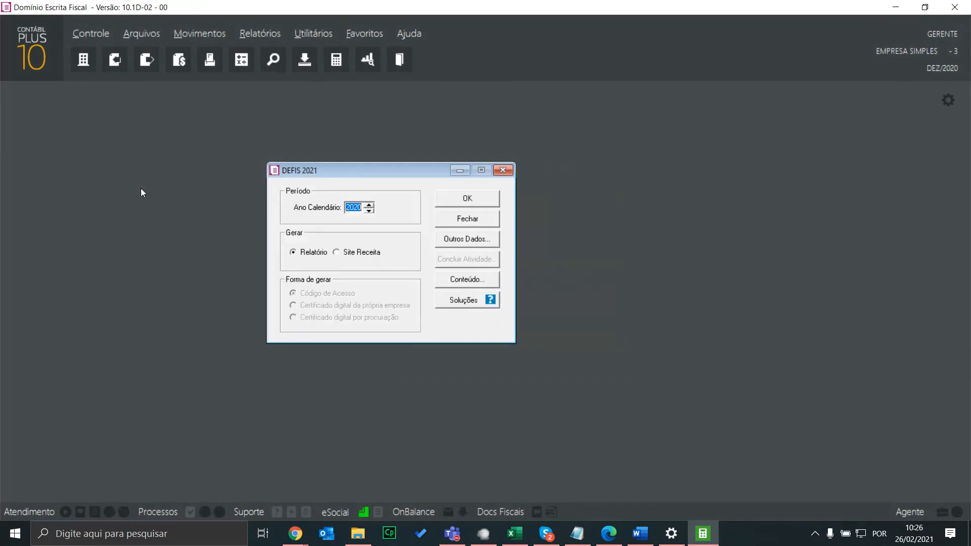
pyautogui.moveTo(405, 171); pyautogui.dragTo(452, 182)
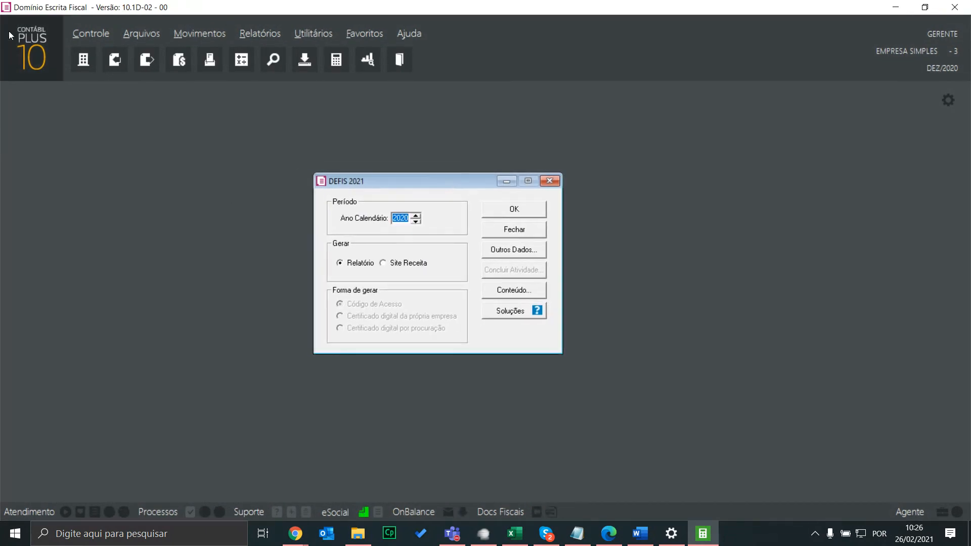
pyautogui.click(84, 33)
pyautogui.click(100, 47)
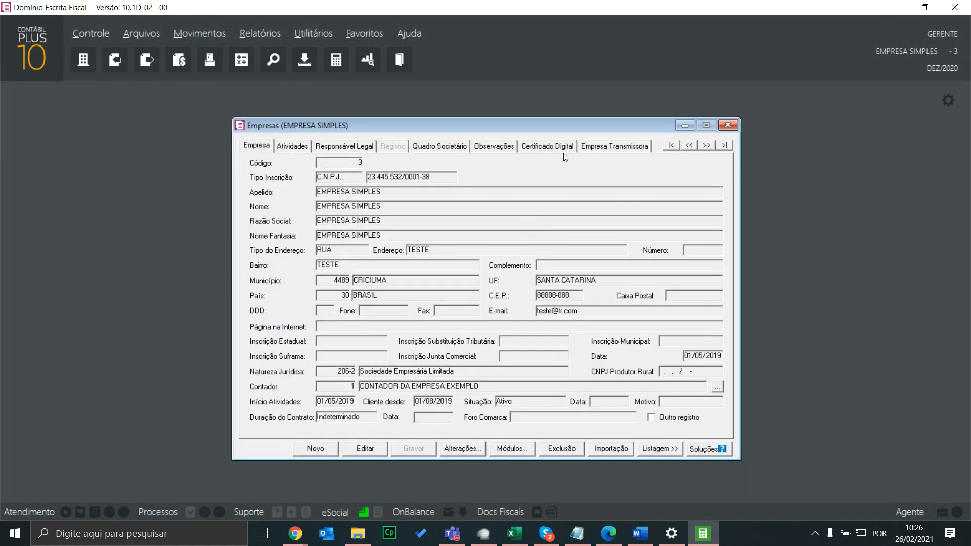
pyautogui.click(439, 146)
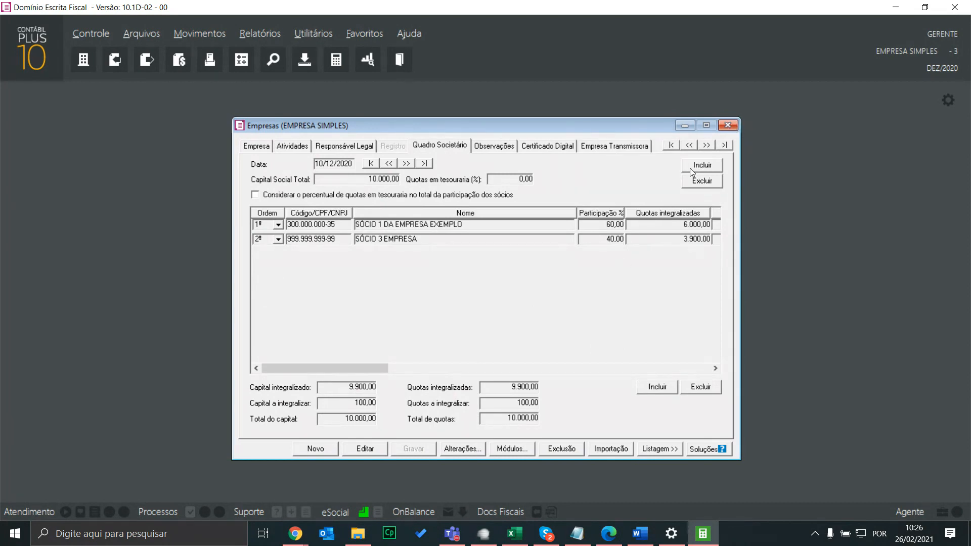
pyautogui.click(409, 163)
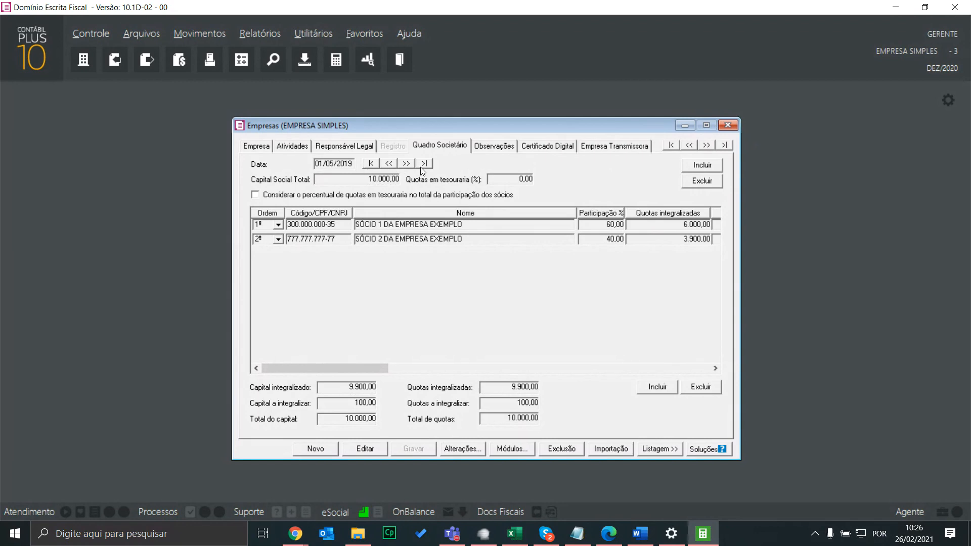
pyautogui.click(414, 164)
pyautogui.click(733, 125)
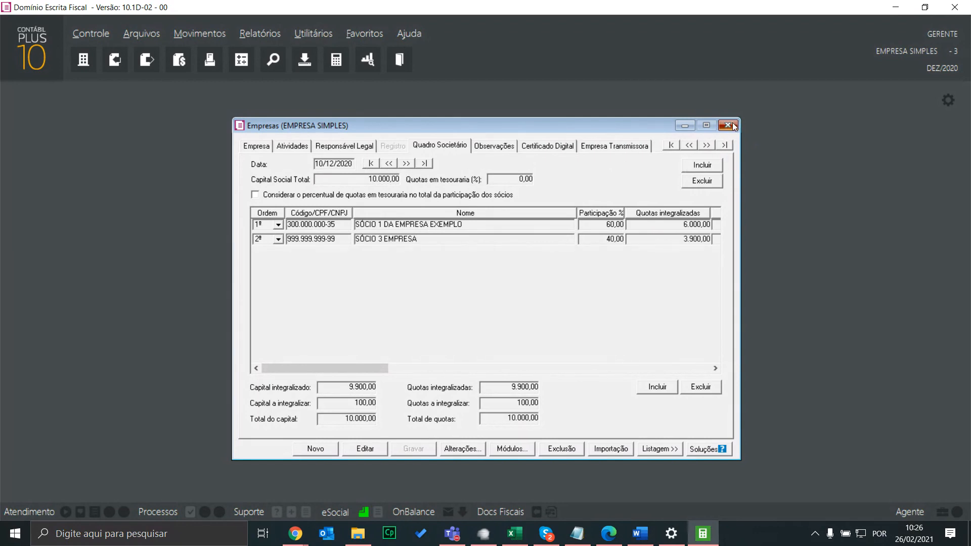
pyautogui.click(410, 186)
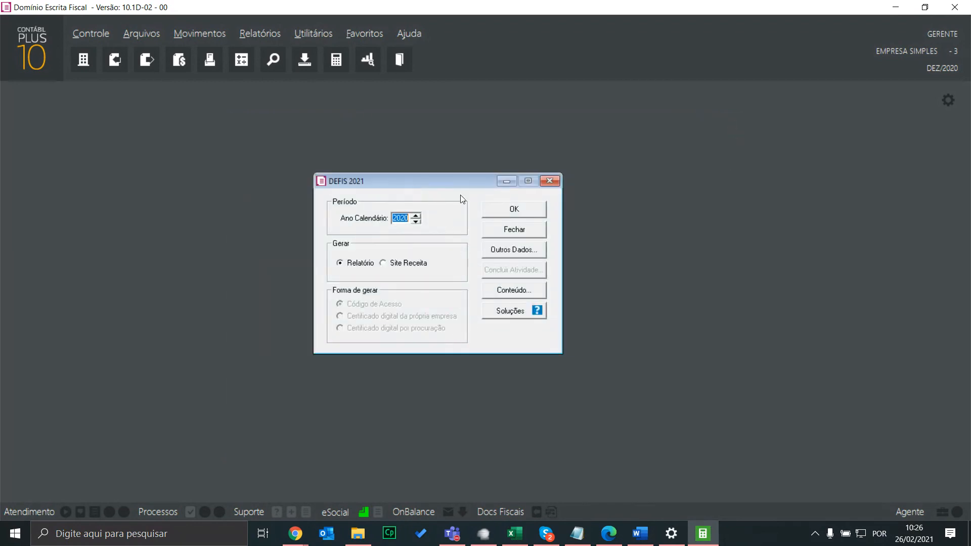
# Update the DEFIS partners from the Quadro Societário so SÓCIO 3 EMPRESA holds 40%, and confirm
pyautogui.click(497, 248)
pyautogui.click(304, 146)
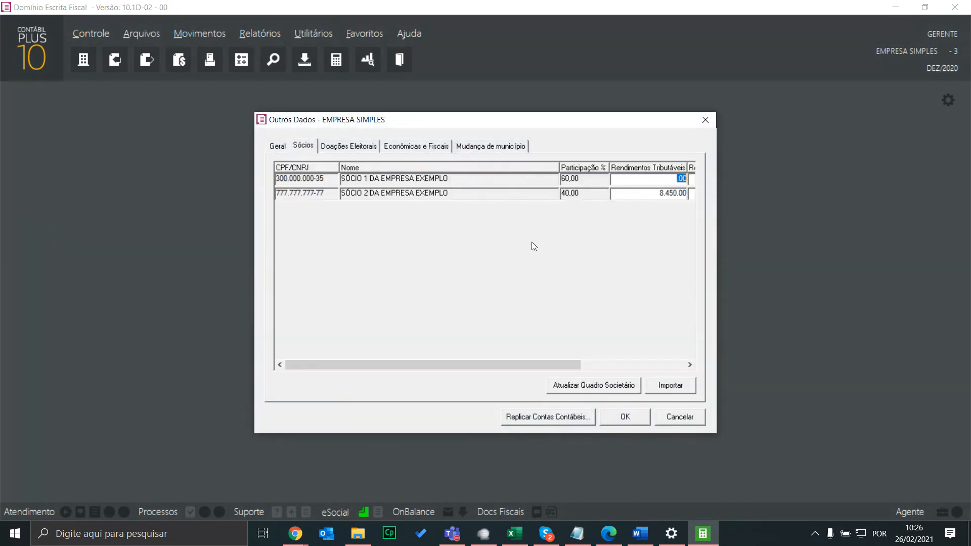
pyautogui.moveTo(505, 369); pyautogui.dragTo(540, 369)
pyautogui.click(575, 383)
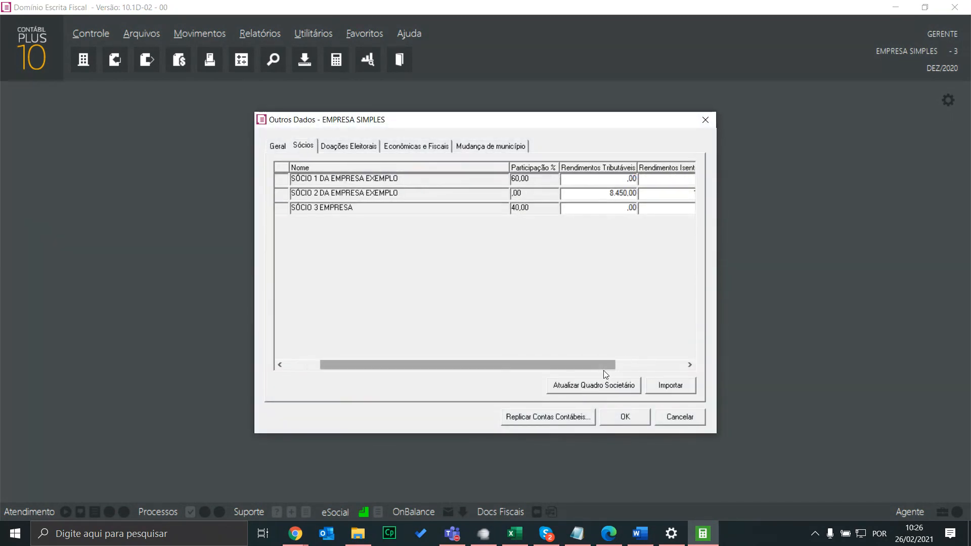
pyautogui.moveTo(603, 368); pyautogui.dragTo(672, 368)
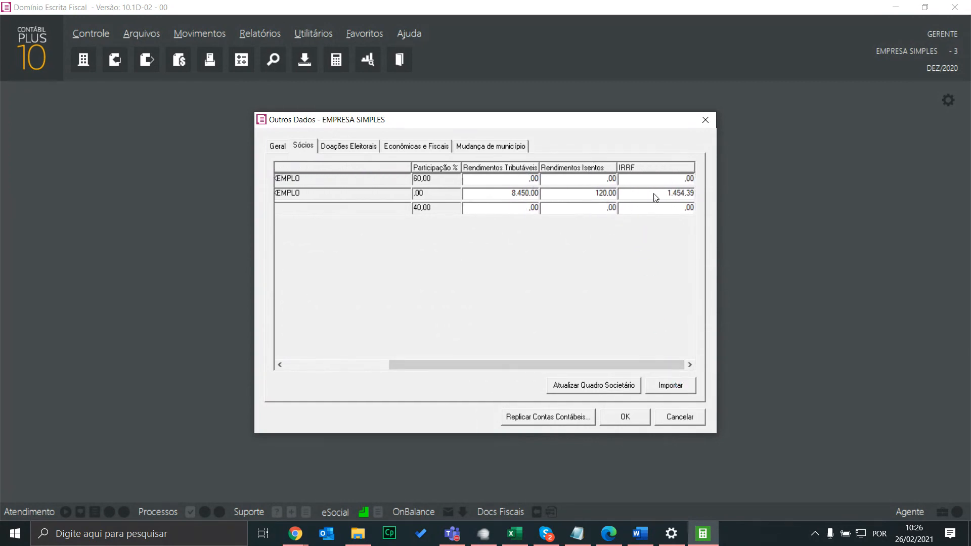
pyautogui.click(624, 419)
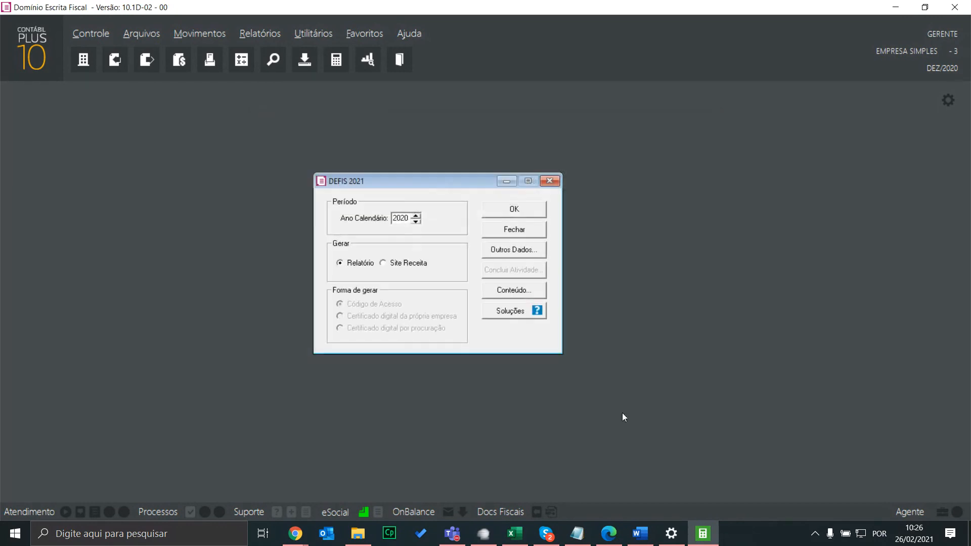
# Review Econômicas e Fiscais figures (1.845,00 final stock, 13.201,48 expenses) and close Outros Dados
pyautogui.click(523, 250)
pyautogui.click(409, 146)
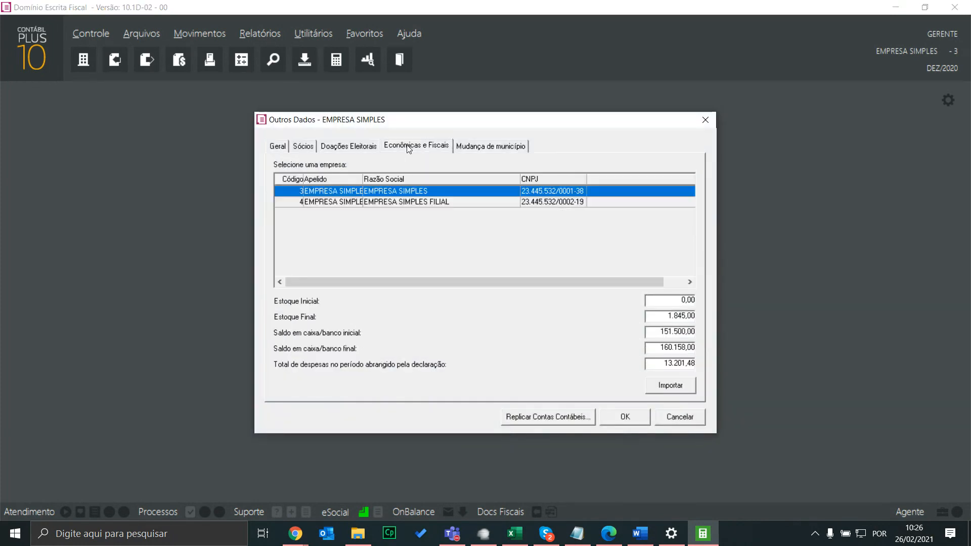
pyautogui.click(492, 147)
pyautogui.click(706, 122)
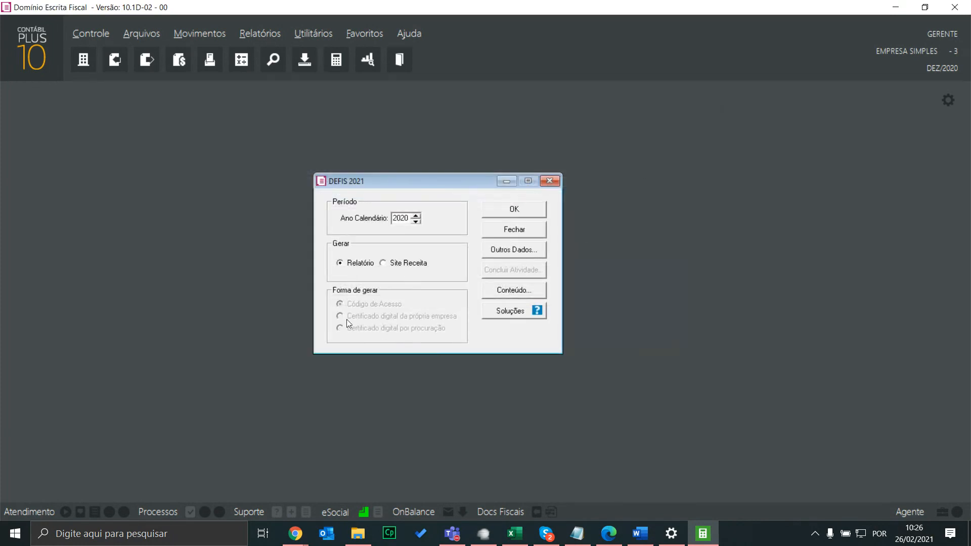
# Generate the 2020 DEFIS report and open the company record beside it
pyautogui.click(514, 213)
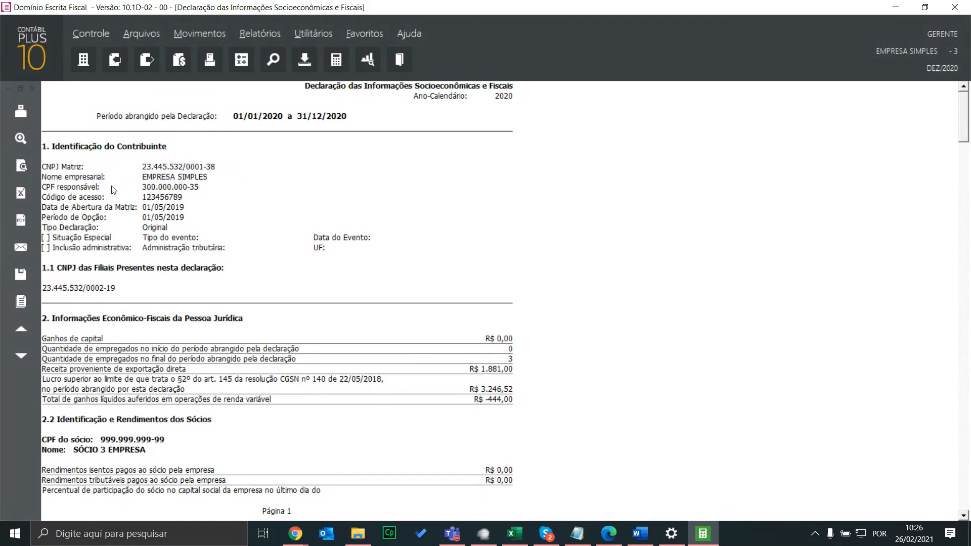
pyautogui.click(92, 33)
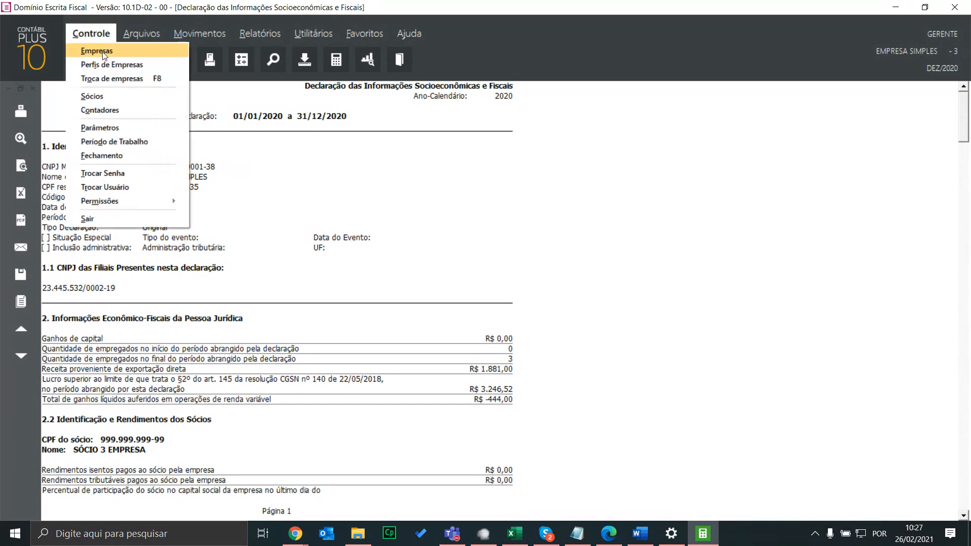
pyautogui.click(101, 51)
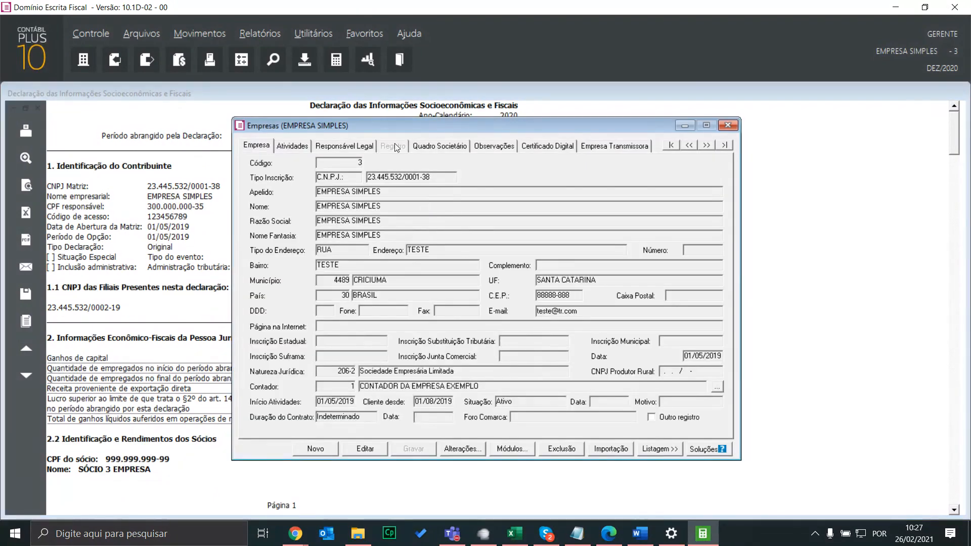
pyautogui.moveTo(390, 125); pyautogui.dragTo(587, 137)
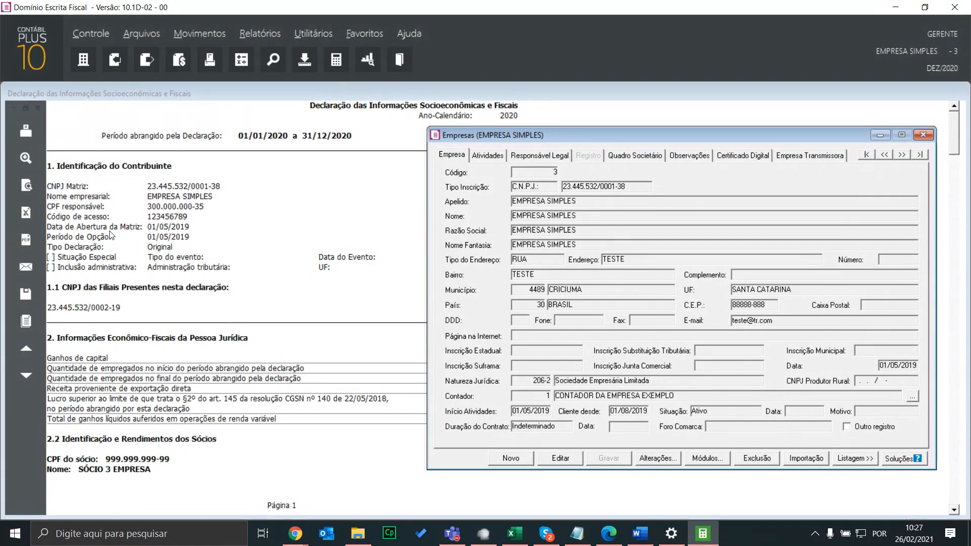
# Review the Responsável Legal and Empresa tabs, then close the company record
pyautogui.click(565, 154)
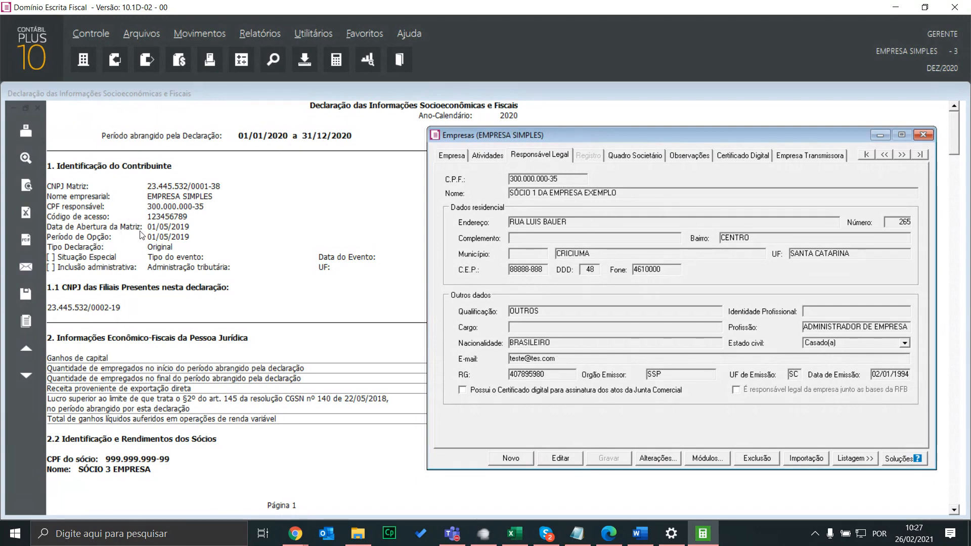
pyautogui.click(460, 157)
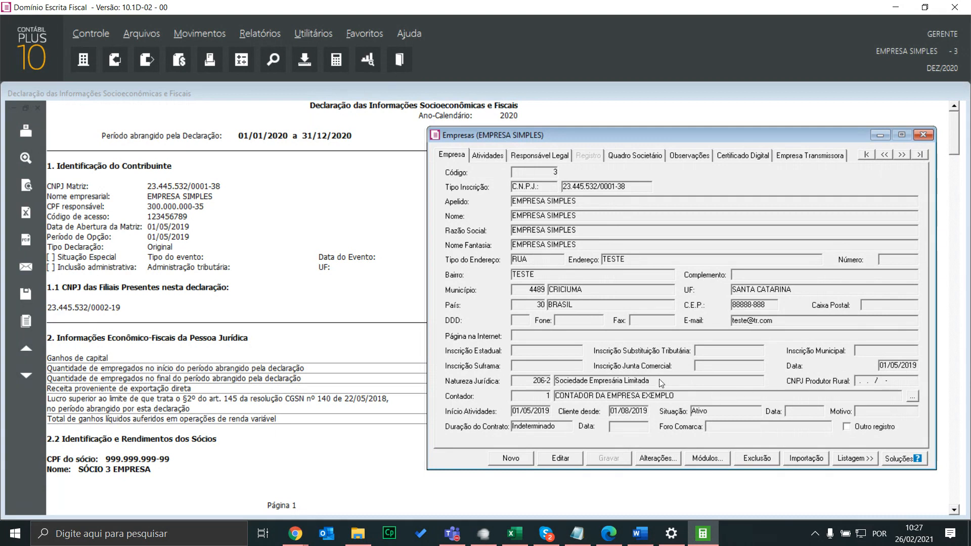
pyautogui.click(924, 135)
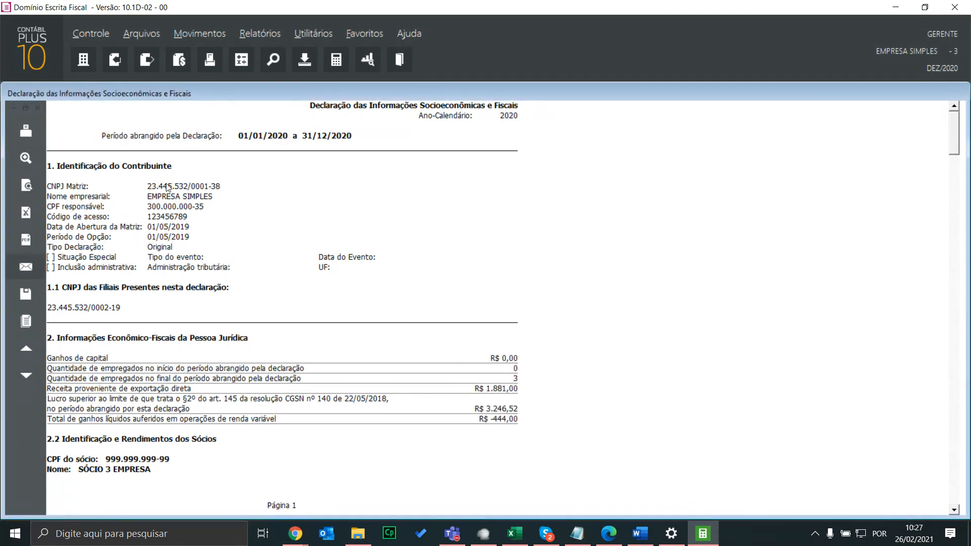
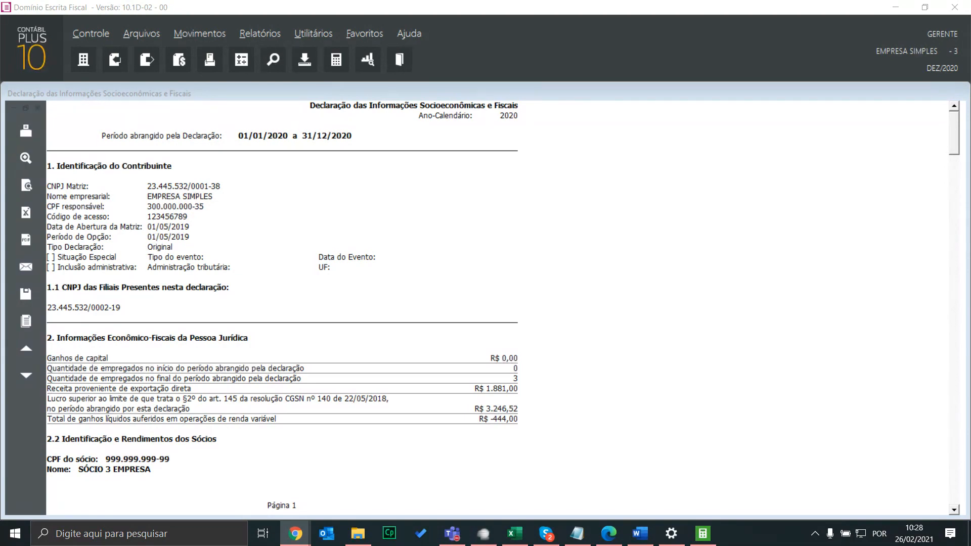
# Switch from the Domínio DEFIS report to the Chrome DEFIS live-stream page
pyautogui.hotkey('alt', 'Tab')
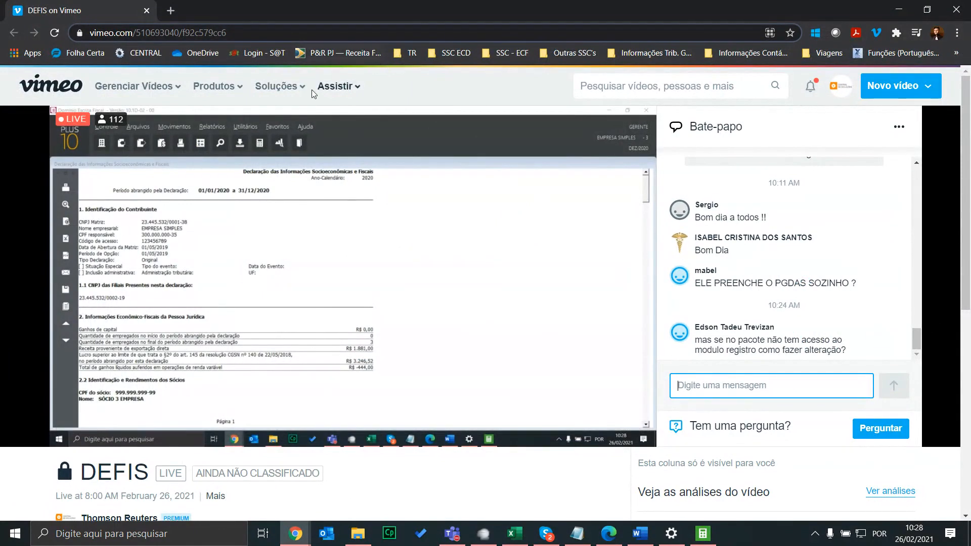
# Vote in the training feedback poll and close the Enquete panel
pyautogui.hotkey('alt', 'Tab')
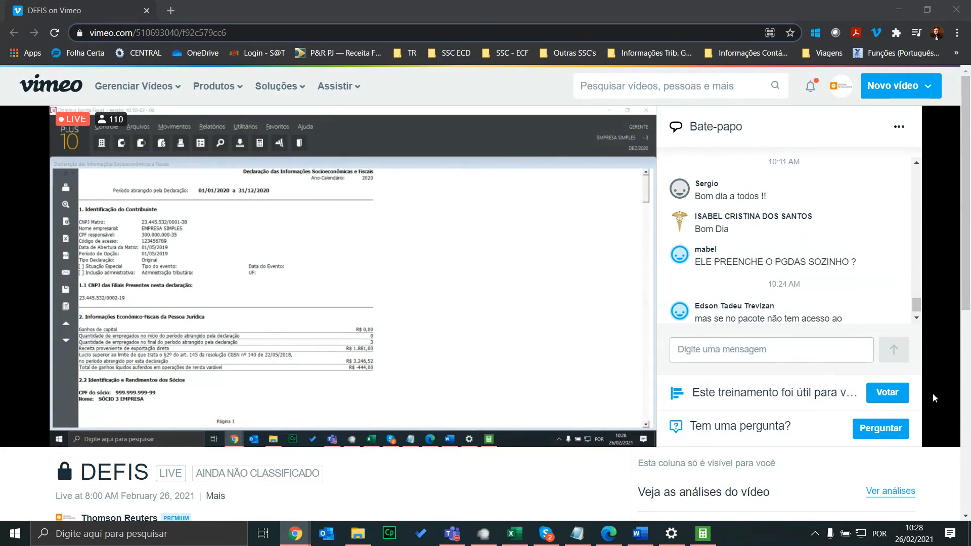
pyautogui.click(888, 392)
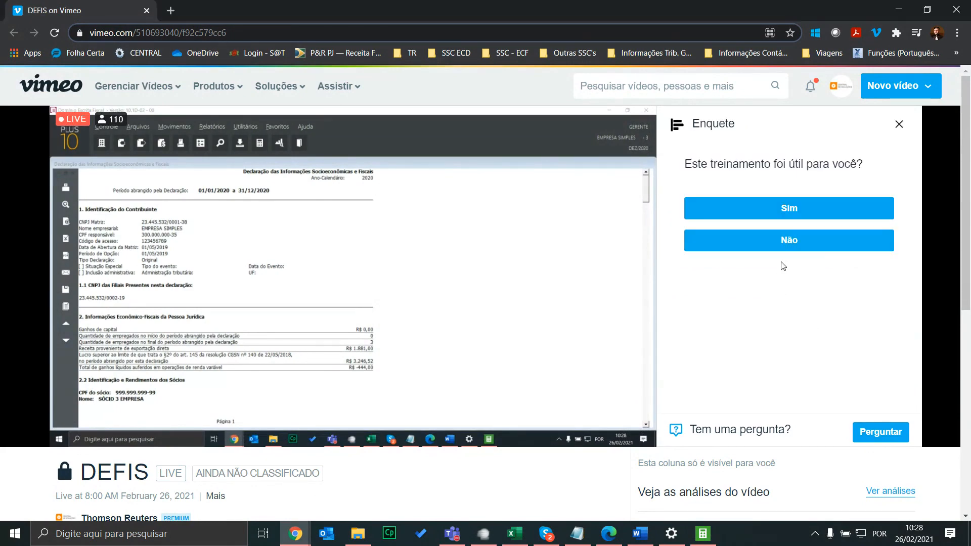
pyautogui.click(900, 126)
pyautogui.moveTo(102, 5); pyautogui.dragTo(0, 6)
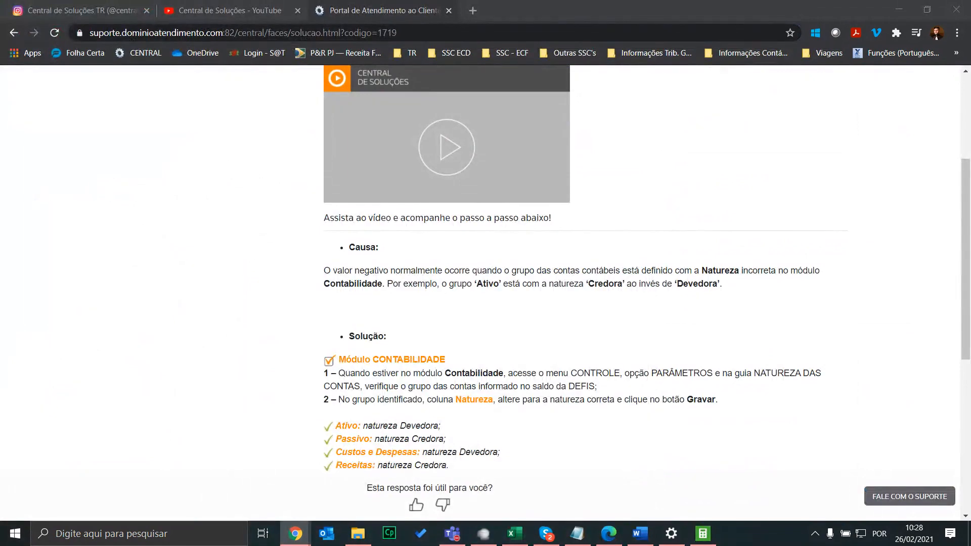
# Browse the Central de Soluções Instagram profile, revisit the support article, then return to Domínio
pyautogui.click(81, 10)
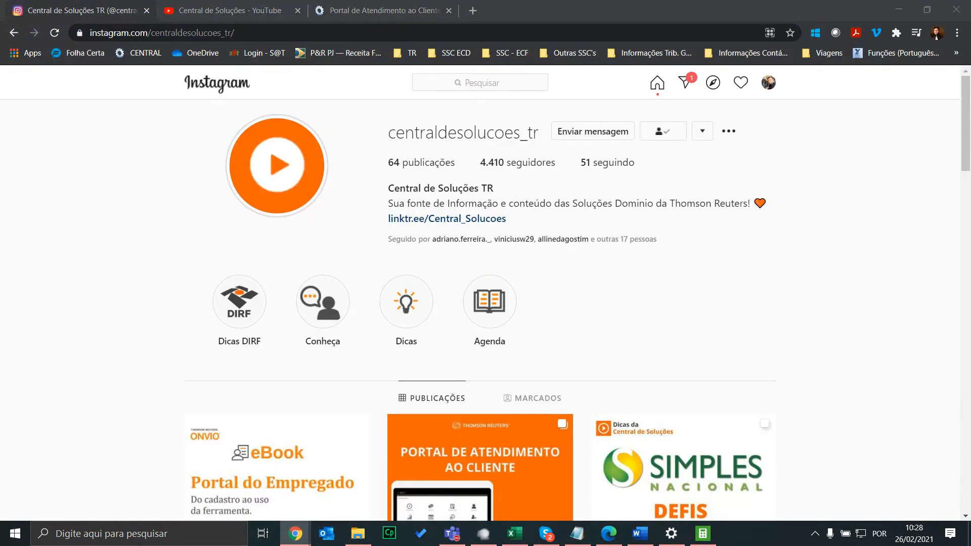
pyautogui.scroll(-3, 585, 275)
pyautogui.scroll(3, 608, 268)
pyautogui.click(390, 10)
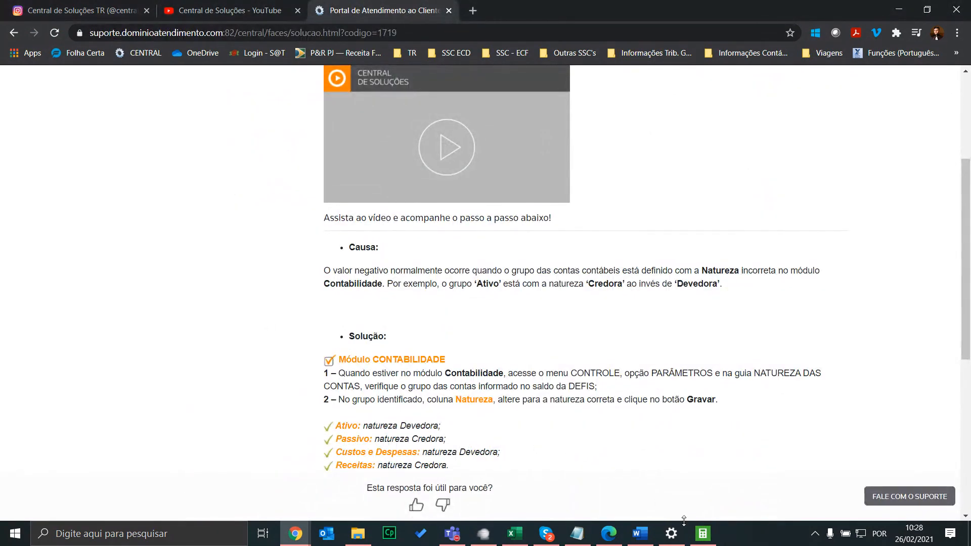
pyautogui.click(703, 534)
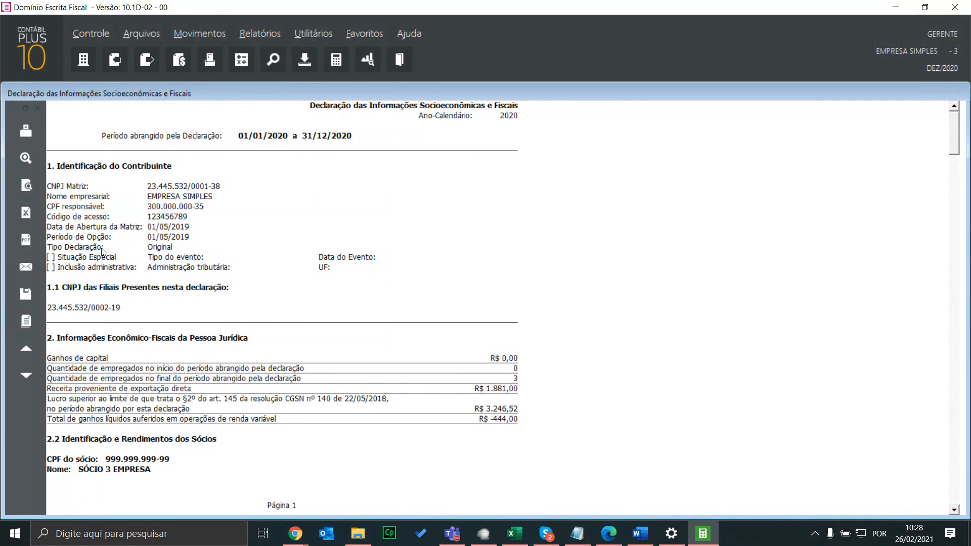
# Open the Empresas register and step from EMPRESA SIMPLES to EMPRESA SIMPLES FILIAL and back
pyautogui.click(577, 534)
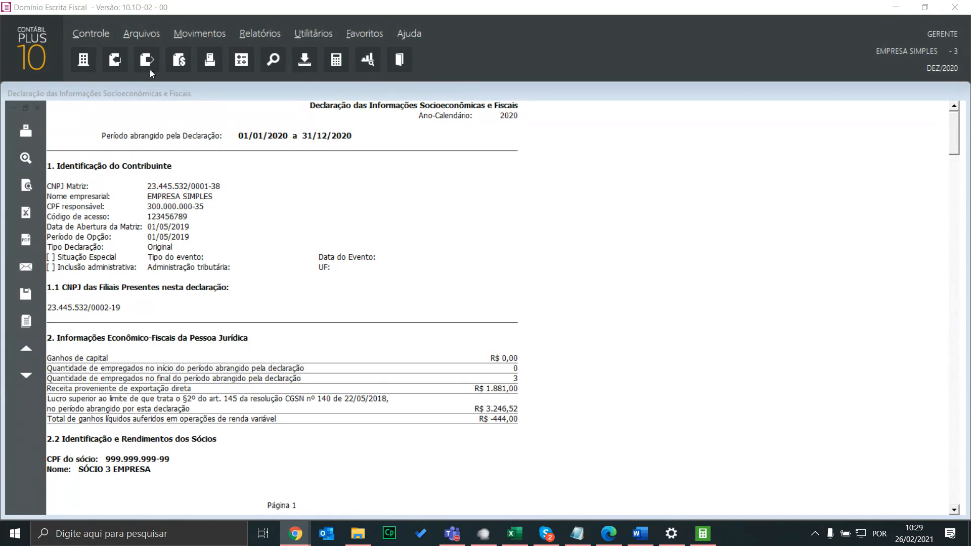
pyautogui.click(99, 35)
pyautogui.click(99, 35)
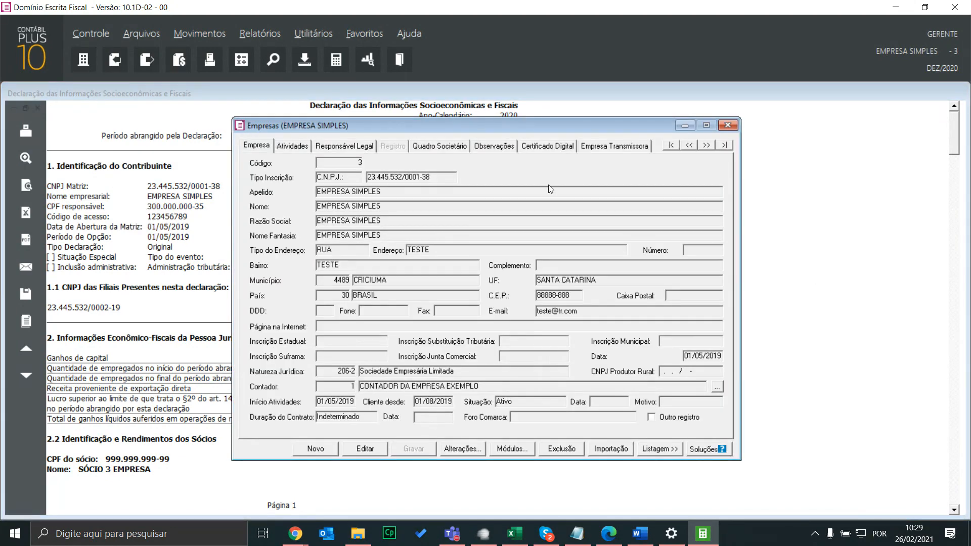
pyautogui.click(706, 146)
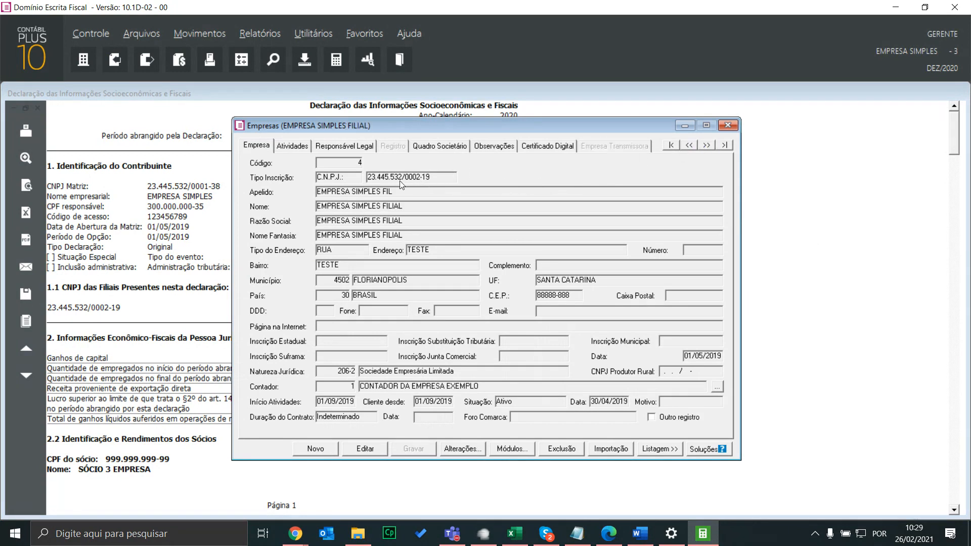
pyautogui.click(689, 145)
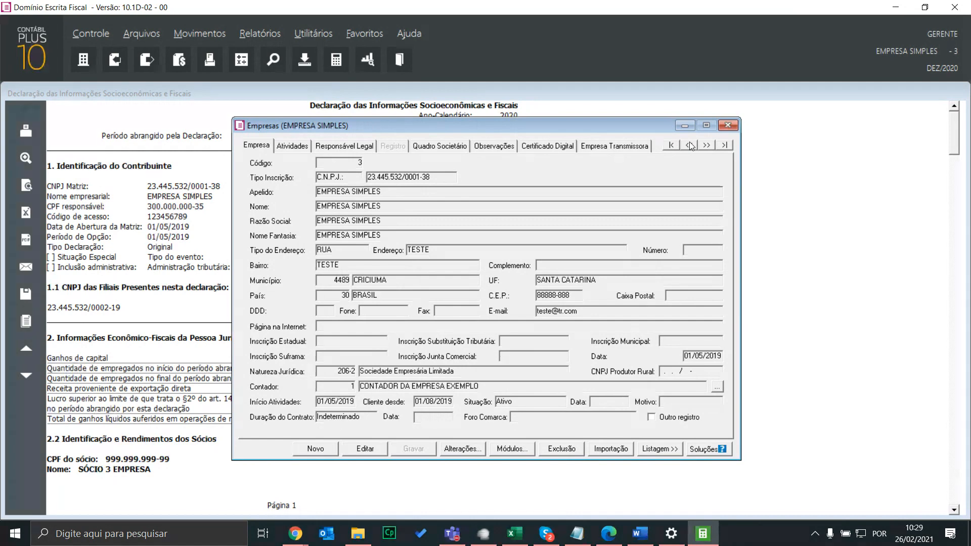
pyautogui.click(691, 145)
# Close Empresas, read report section 2.2 Identificação e Rendimentos dos Sócios, then close the report
pyautogui.click(727, 125)
pyautogui.scroll(-2, 190, 286)
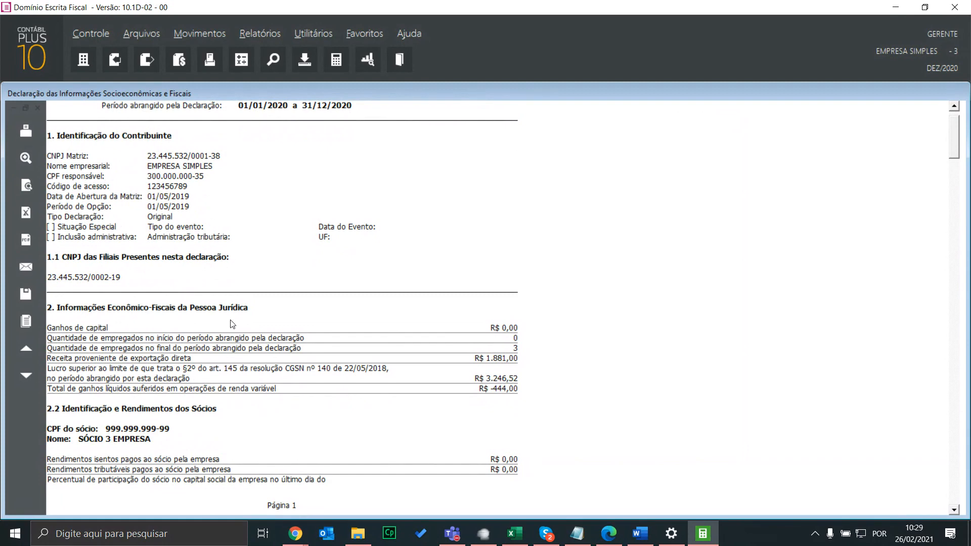
pyautogui.scroll(-2, 256, 331)
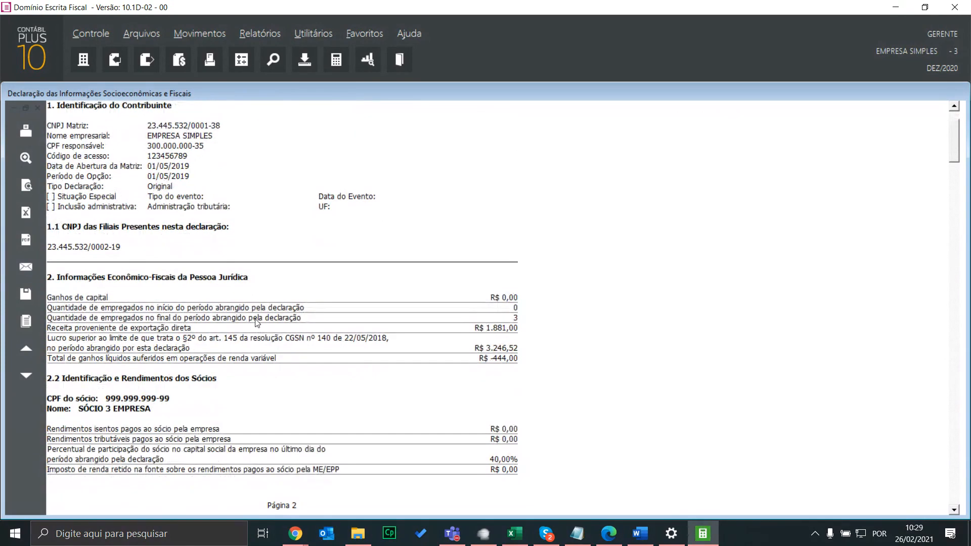
pyautogui.scroll(-4, 328, 334)
pyautogui.scroll(-1, 304, 337)
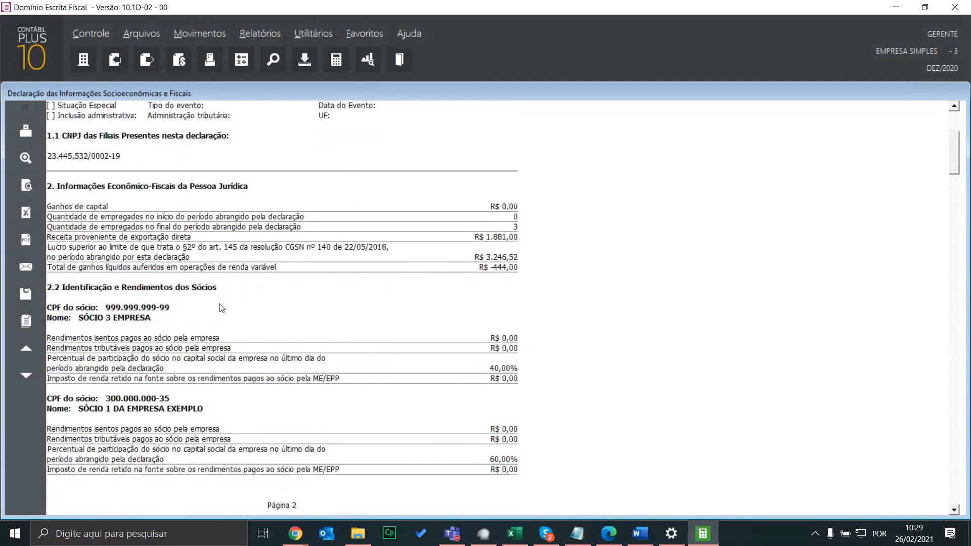
pyautogui.scroll(-1, 215, 307)
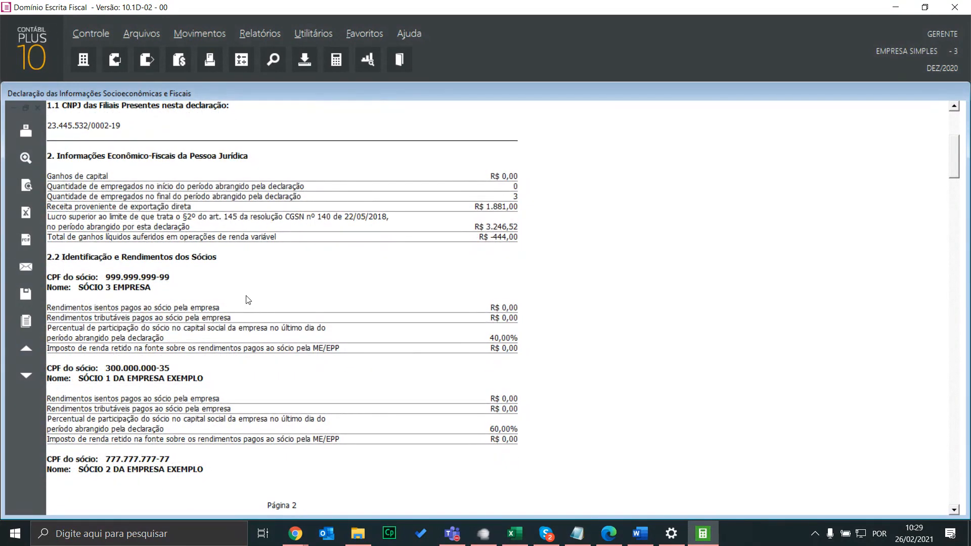
pyautogui.scroll(-1, 143, 290)
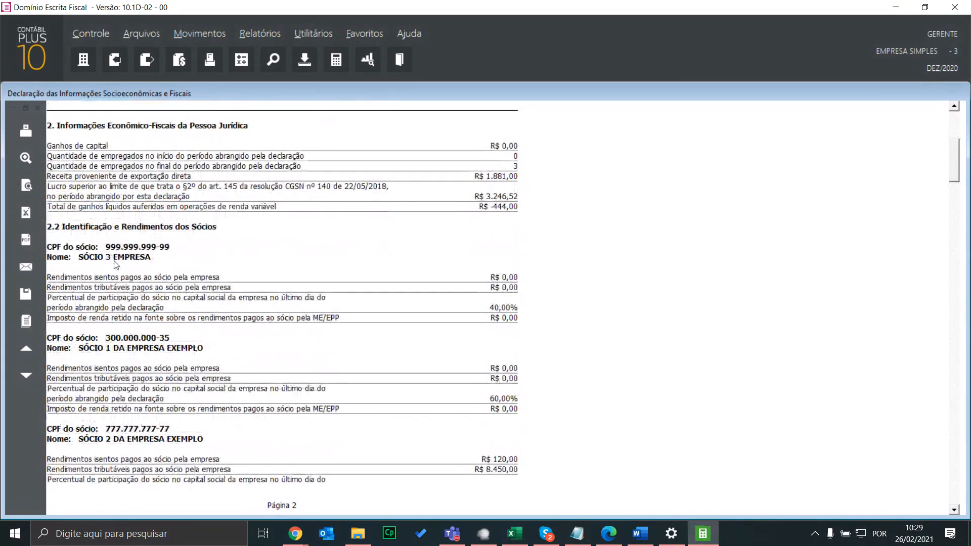
pyautogui.scroll(-1, 87, 353)
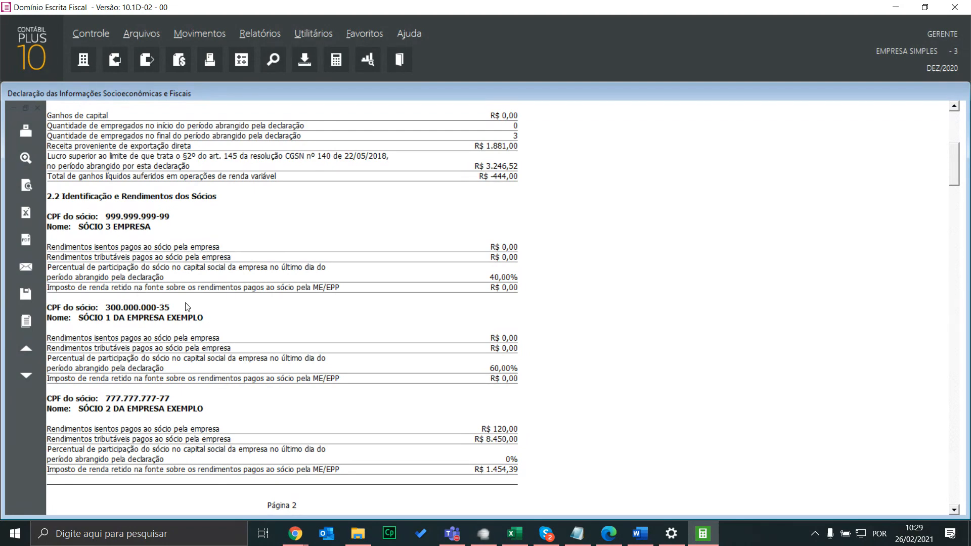
pyautogui.scroll(-3, 215, 363)
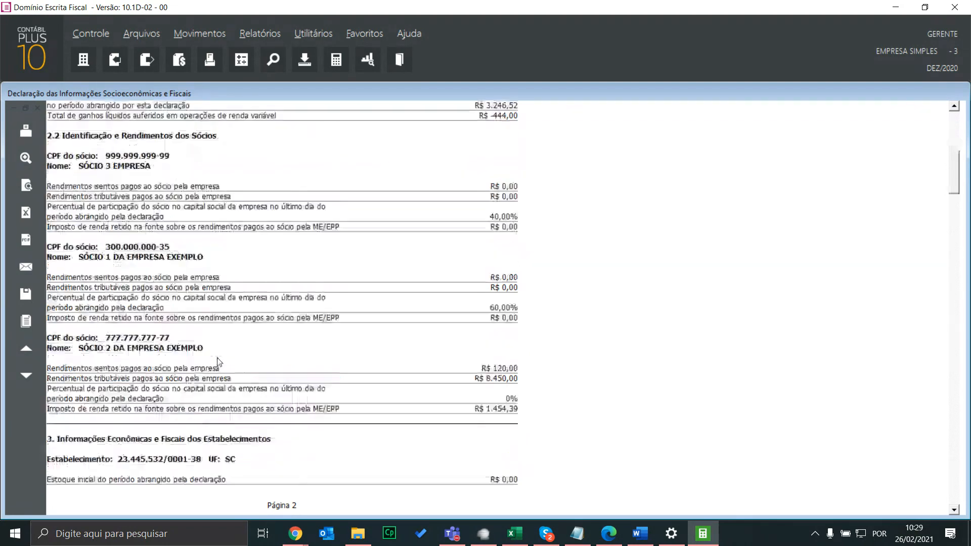
pyautogui.scroll(6, 217, 362)
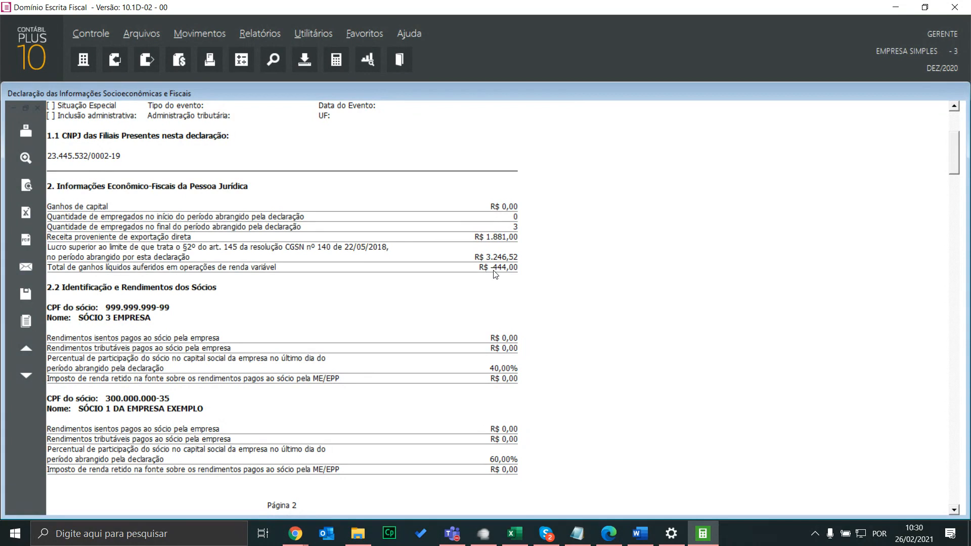
pyautogui.click(37, 108)
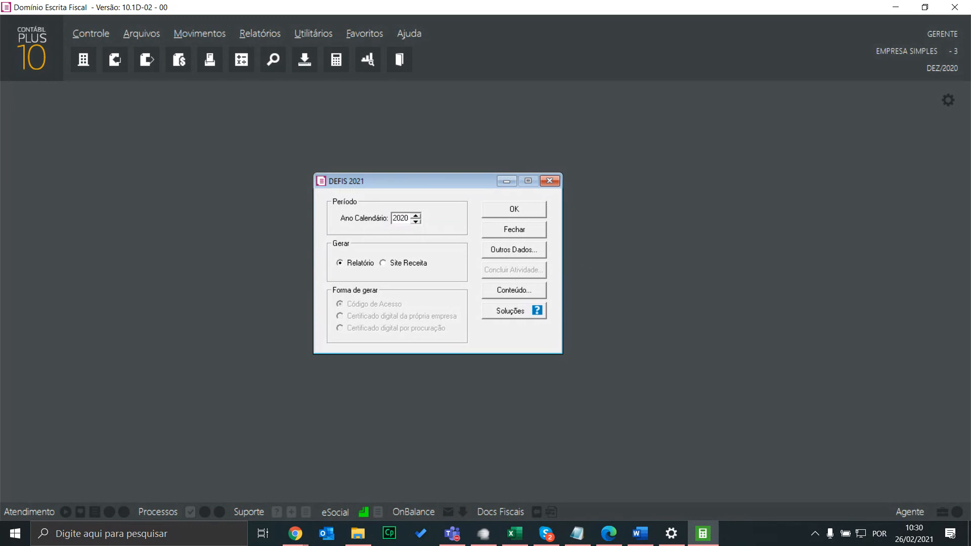
pyautogui.click(514, 250)
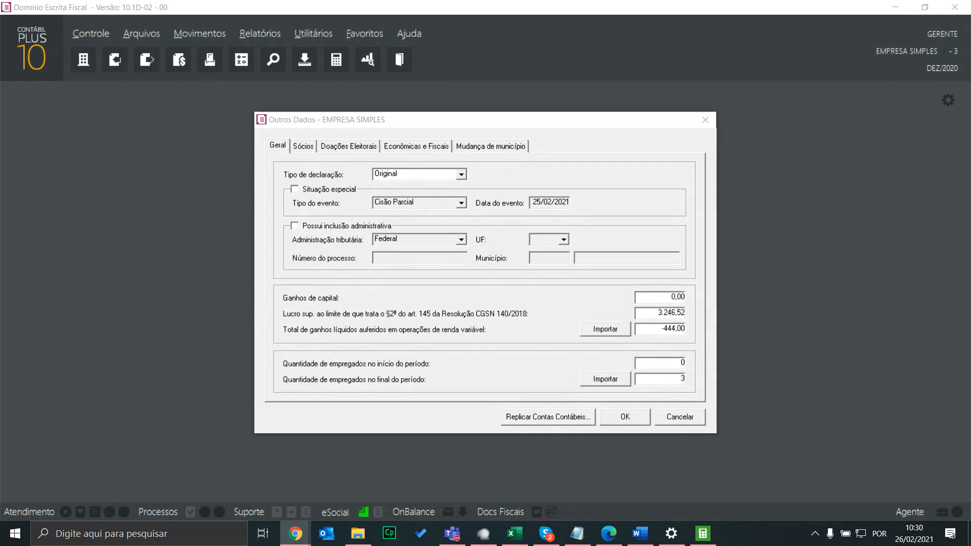
pyautogui.click(305, 146)
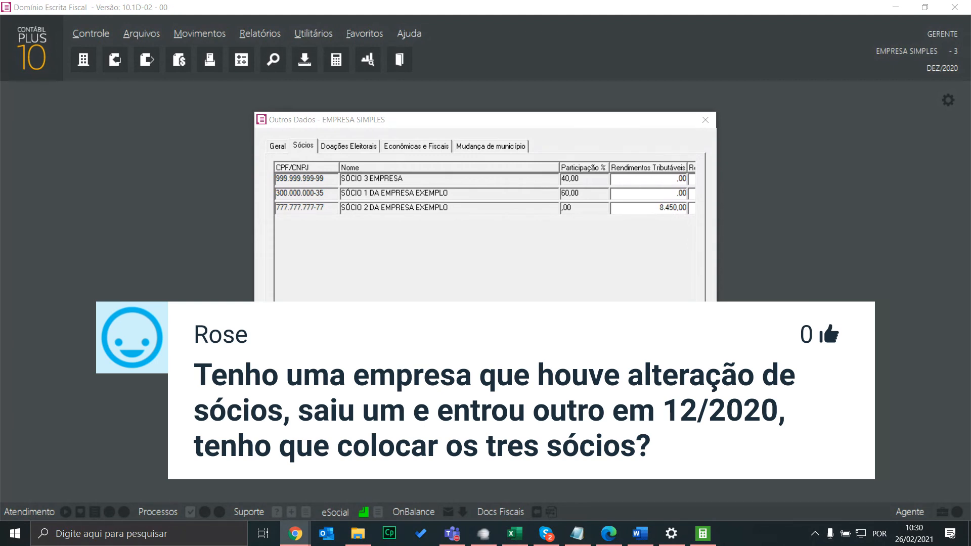
pyautogui.click(98, 35)
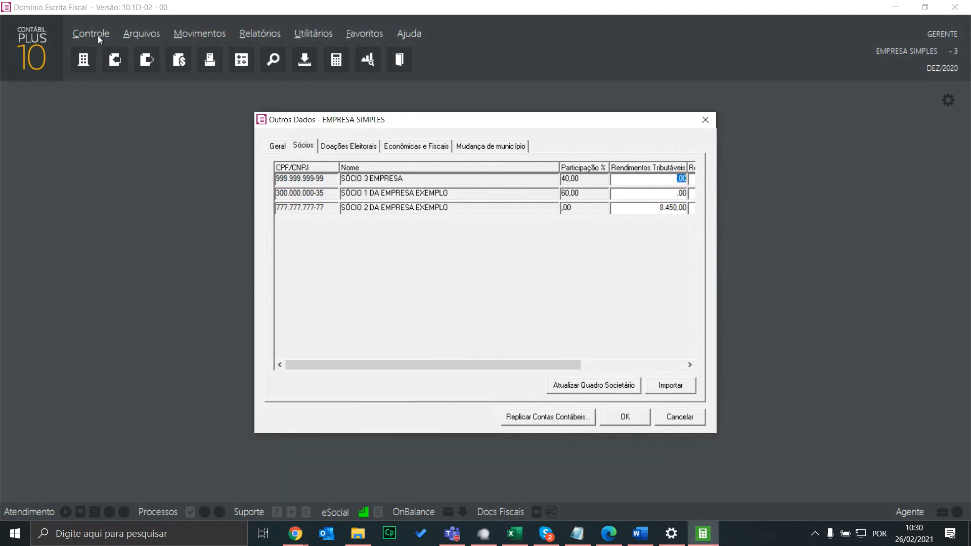
pyautogui.click(627, 416)
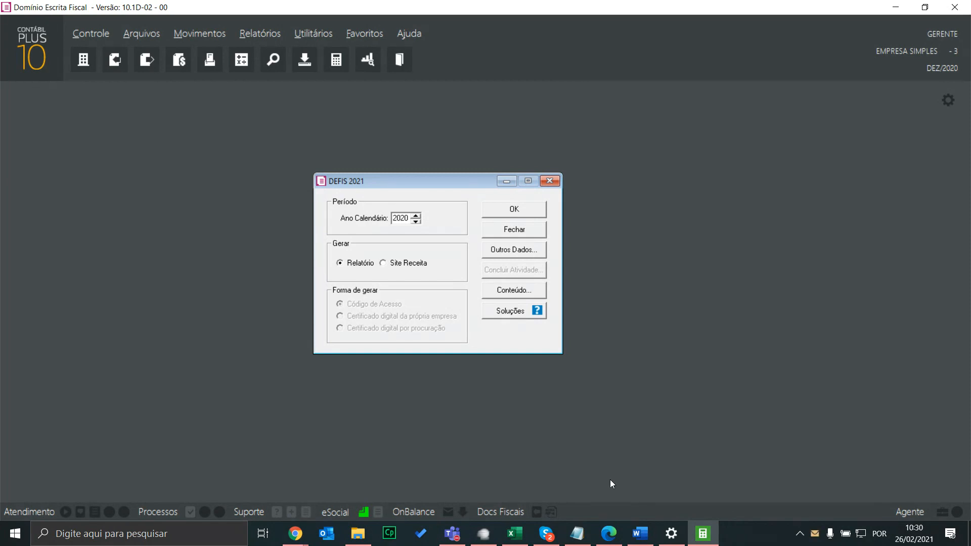
# Scroll the MANUAL_PGDAS-D_2018_V4 PDF in Edge from page 68 to page 73's field descriptions
pyautogui.click(609, 534)
pyautogui.scroll(5, 485, 304)
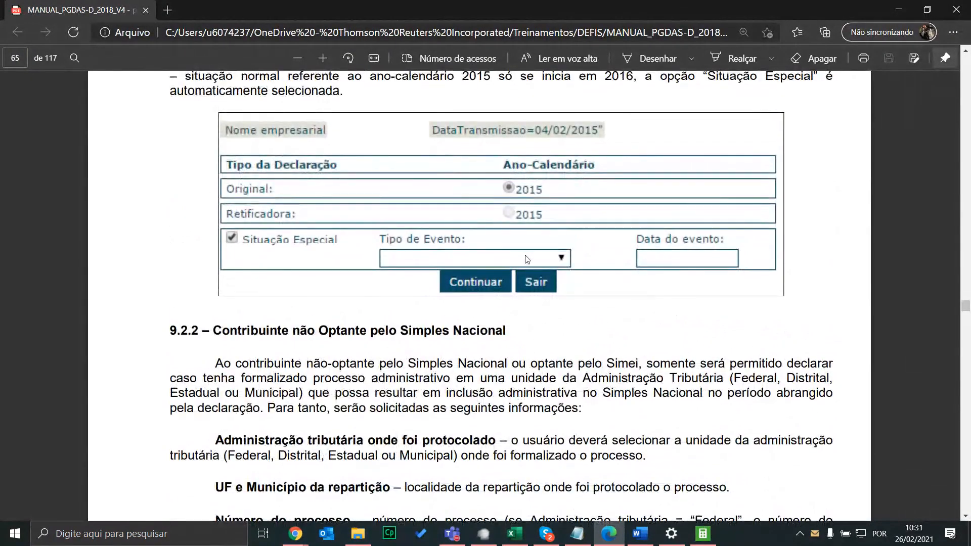
pyautogui.scroll(-1, 527, 257)
pyautogui.scroll(-4, 527, 258)
pyautogui.scroll(-1, 526, 257)
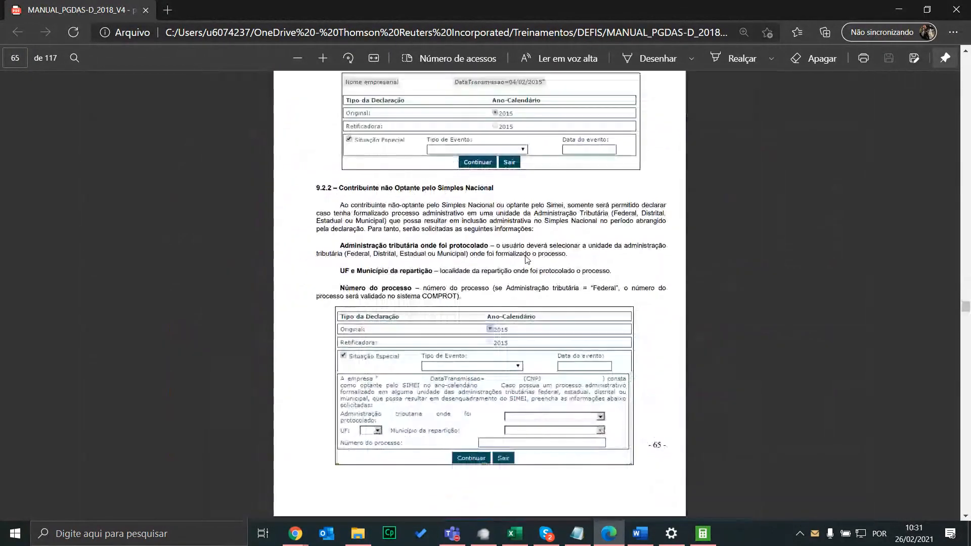
pyautogui.scroll(10, 536, 256)
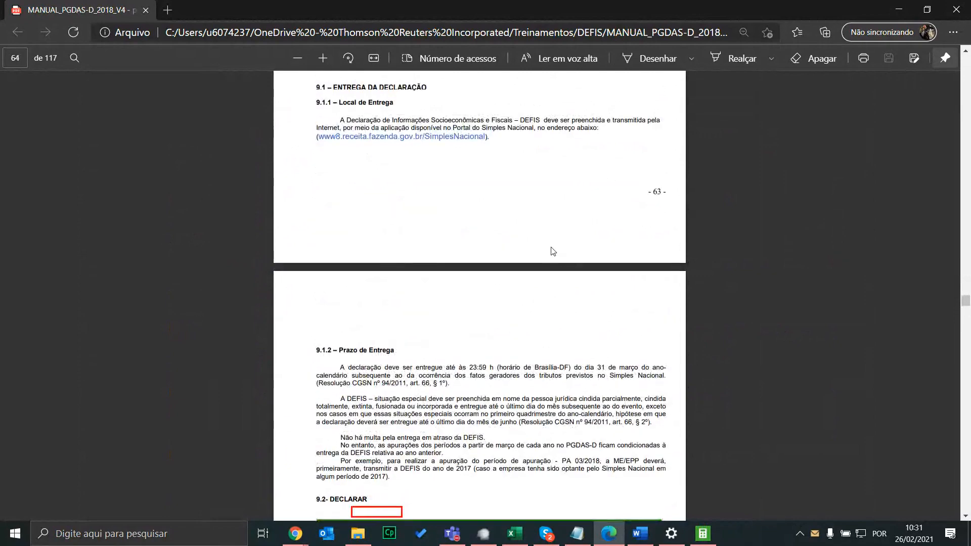
pyautogui.scroll(-9, 553, 252)
pyautogui.scroll(-10, 552, 252)
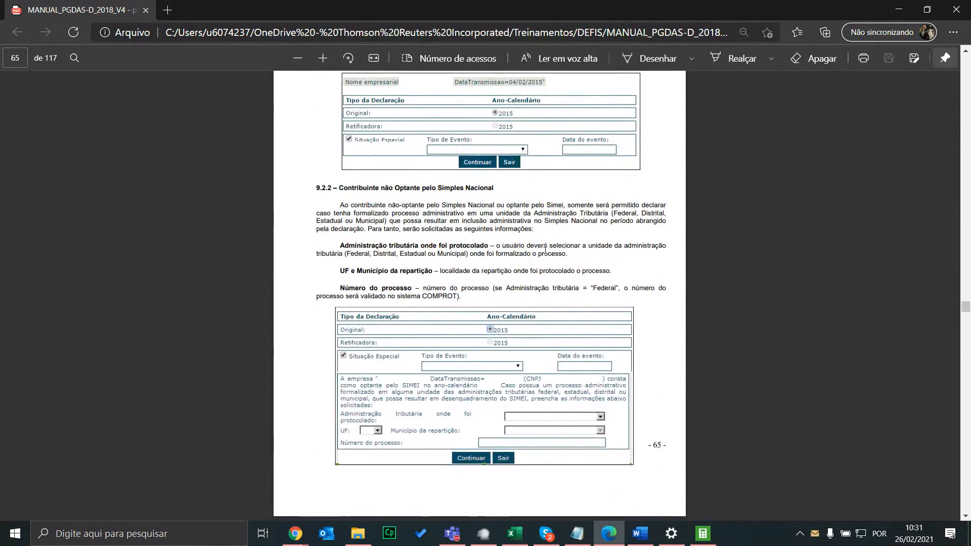
pyautogui.scroll(-9, 544, 256)
pyautogui.scroll(-10, 541, 257)
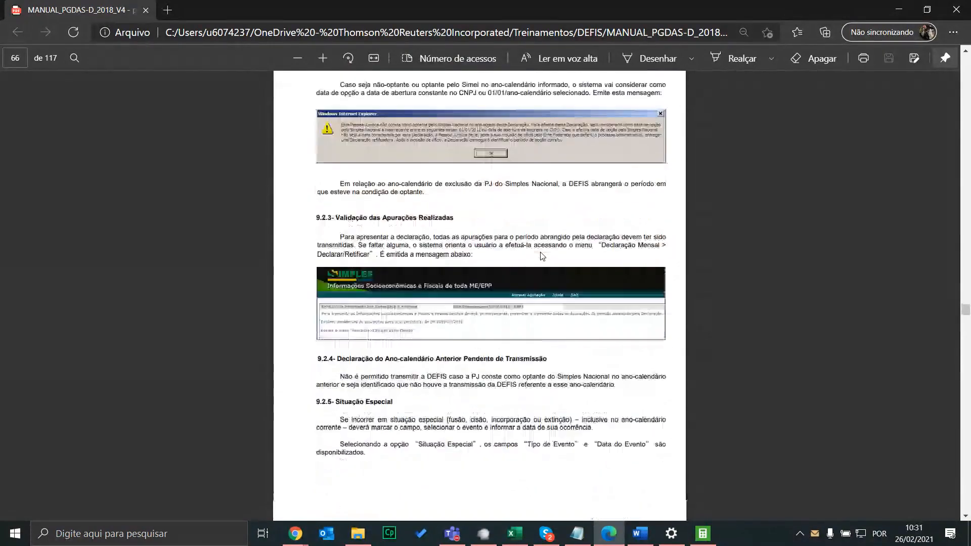
pyautogui.scroll(-10, 540, 254)
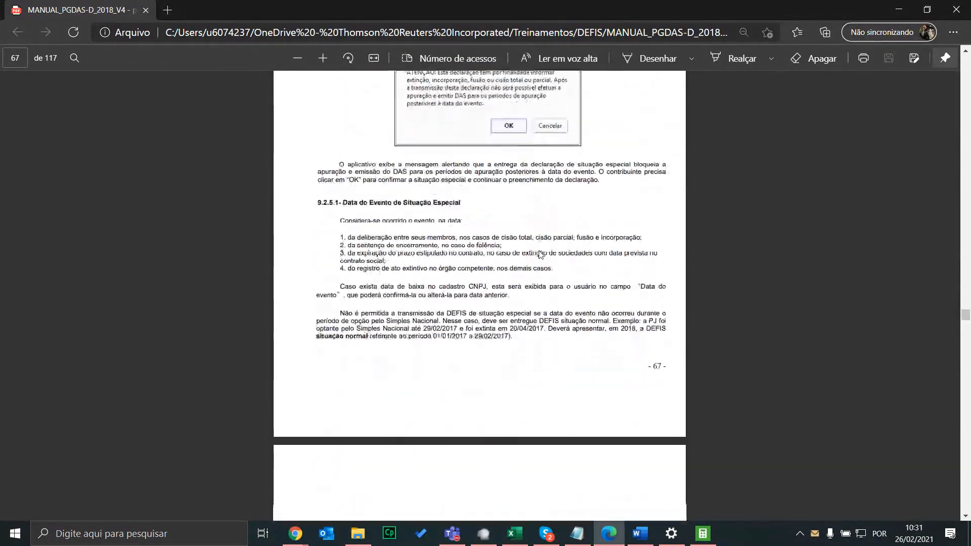
pyautogui.scroll(-10, 538, 248)
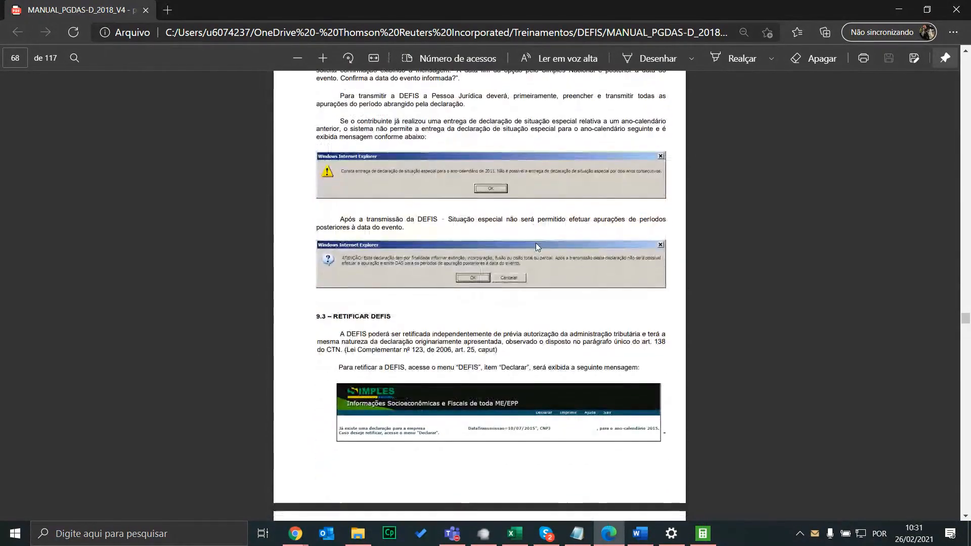
pyautogui.scroll(-10, 564, 268)
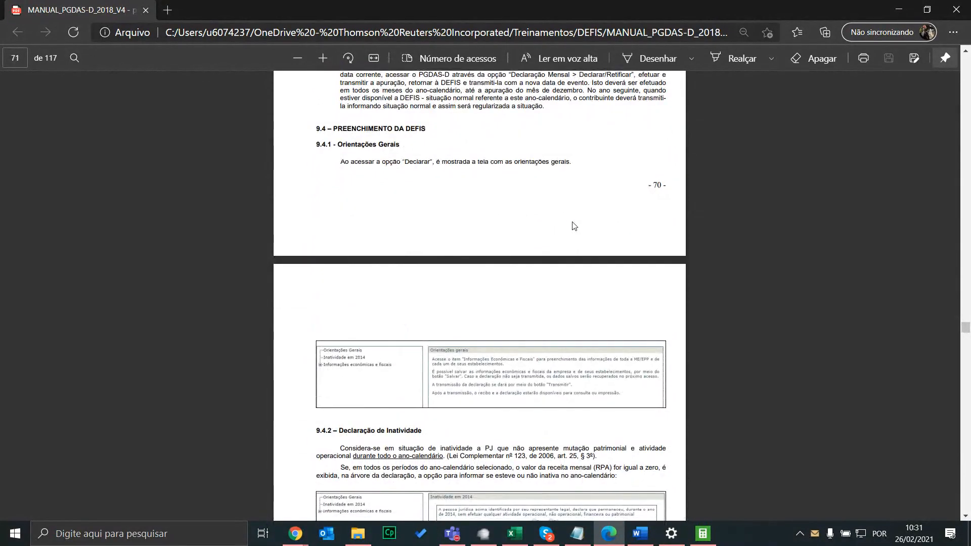
pyautogui.scroll(-3, 572, 226)
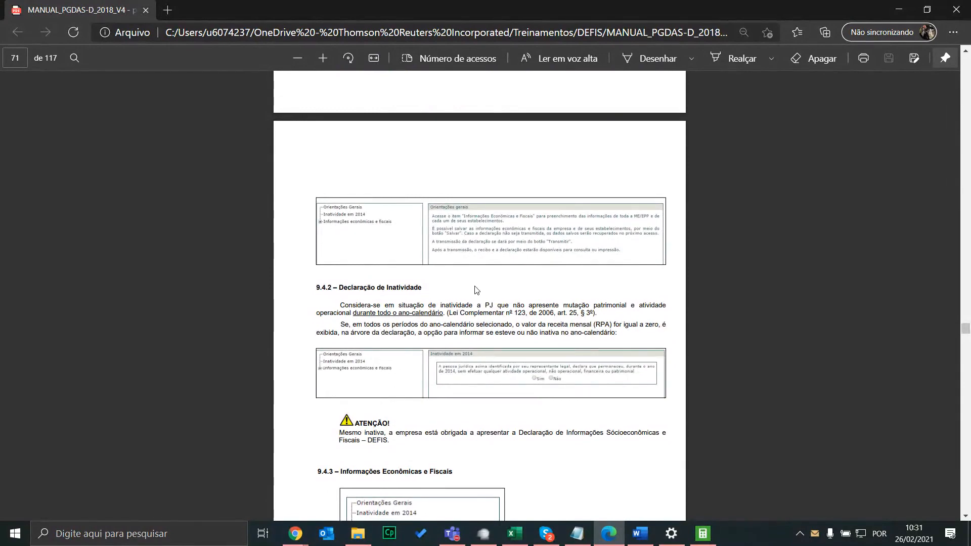
pyautogui.scroll(-4, 520, 297)
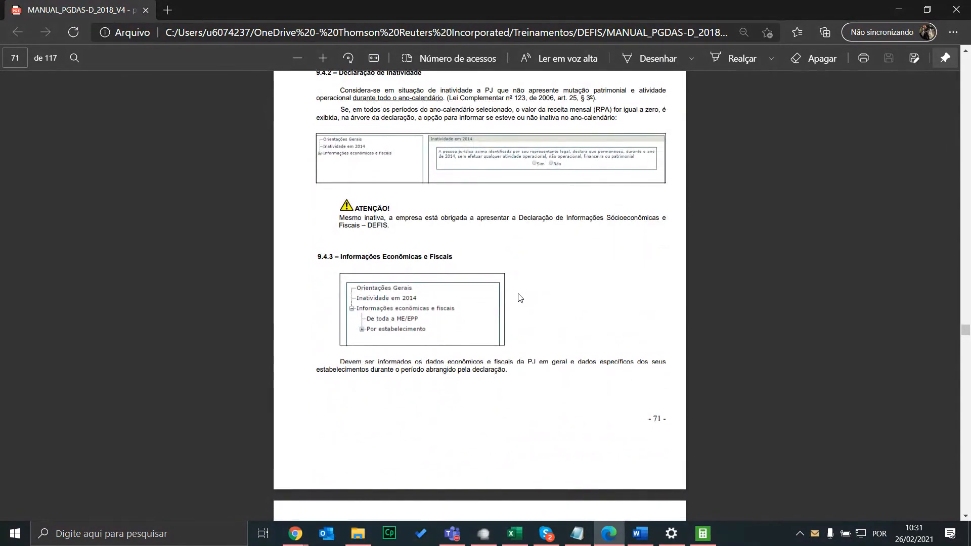
pyautogui.scroll(-7, 520, 297)
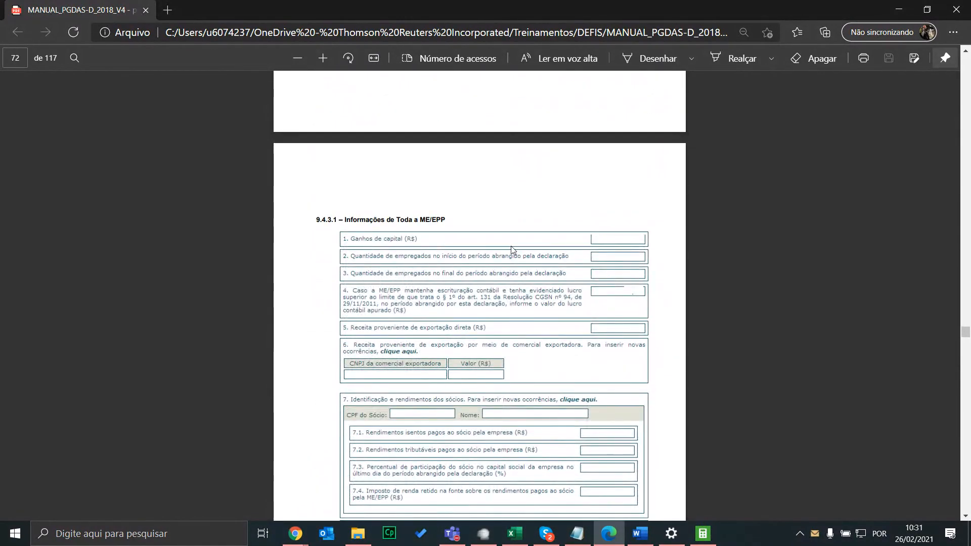
pyautogui.scroll(-11, 516, 253)
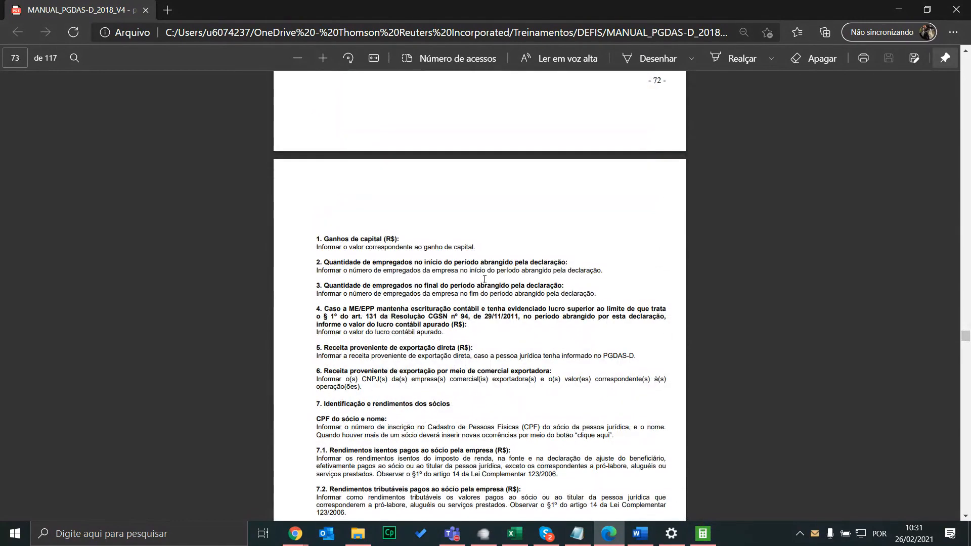
pyautogui.scroll(-1, 458, 307)
pyautogui.scroll(-1, 468, 367)
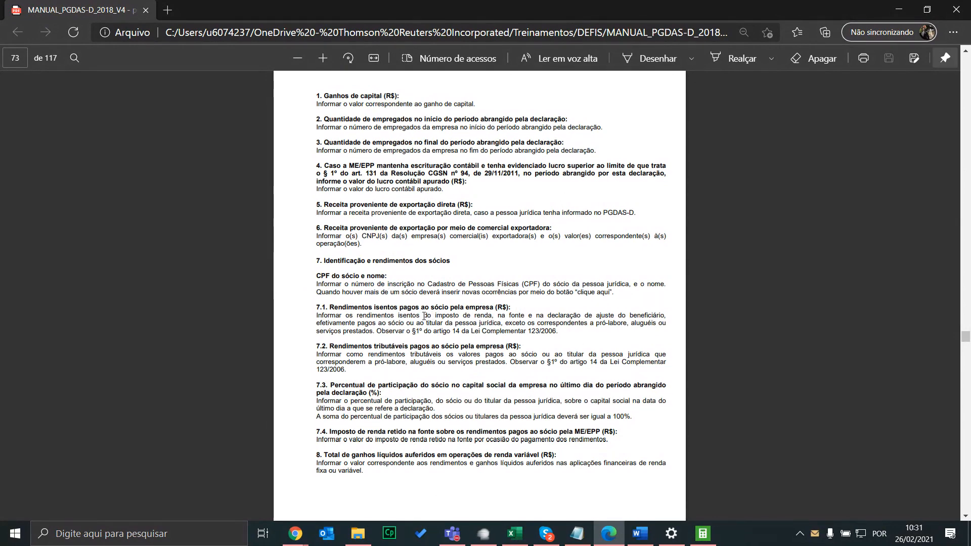
pyautogui.scroll(-1, 433, 322)
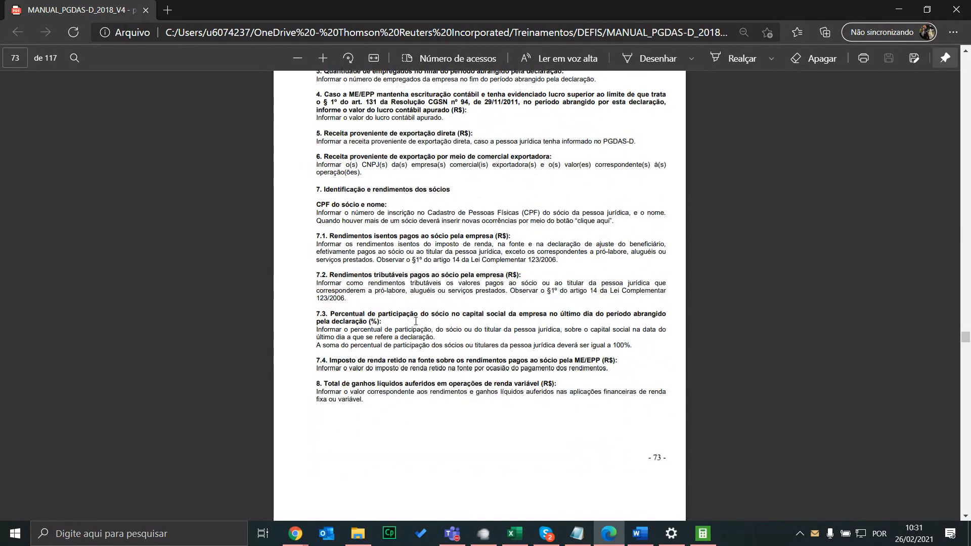
pyautogui.scroll(-3, 433, 323)
pyautogui.scroll(4, 474, 283)
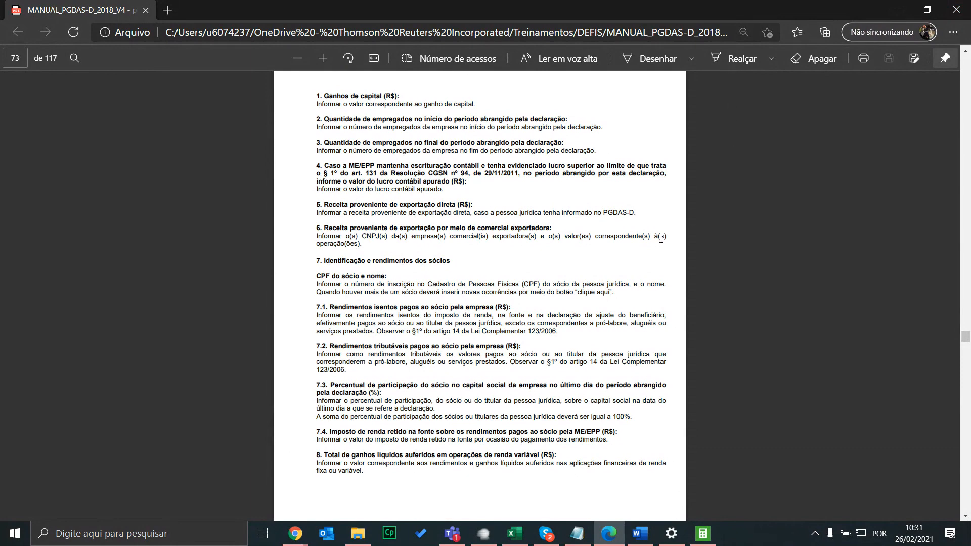
# Minimize Edge to bring back the Domínio DEFIS 2021 dialog for 2020
pyautogui.click(899, 9)
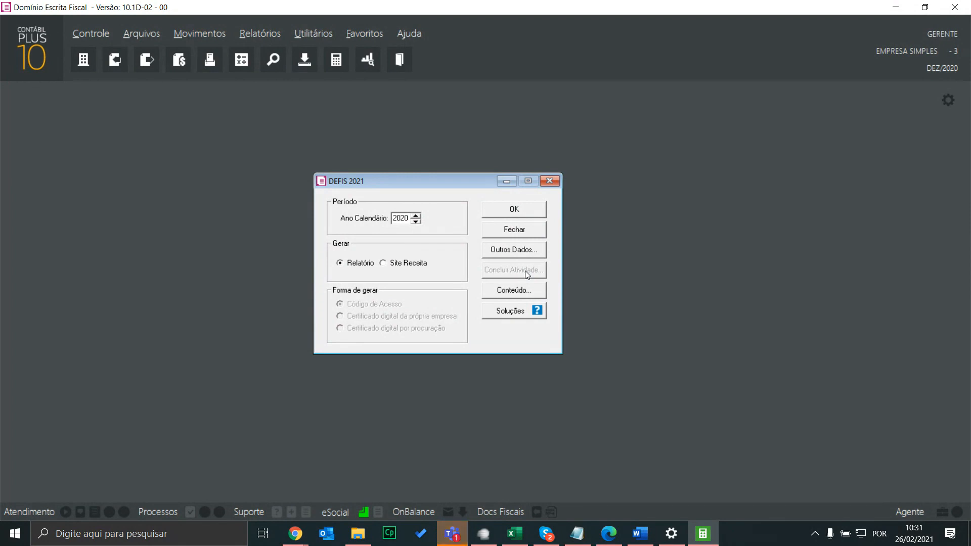
# Open the Empresas register for EMPRESA SIMPLES from the Controle menu
pyautogui.click(94, 37)
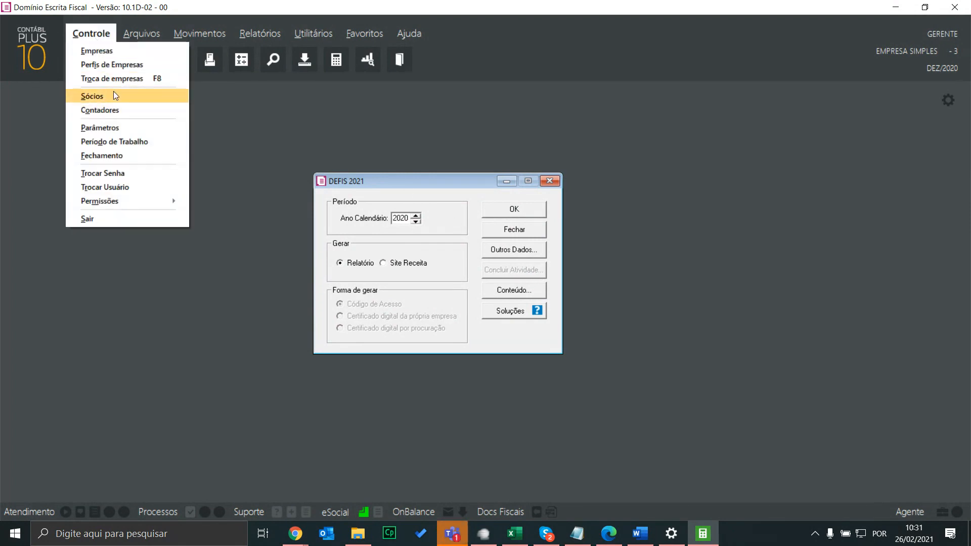
pyautogui.click(104, 53)
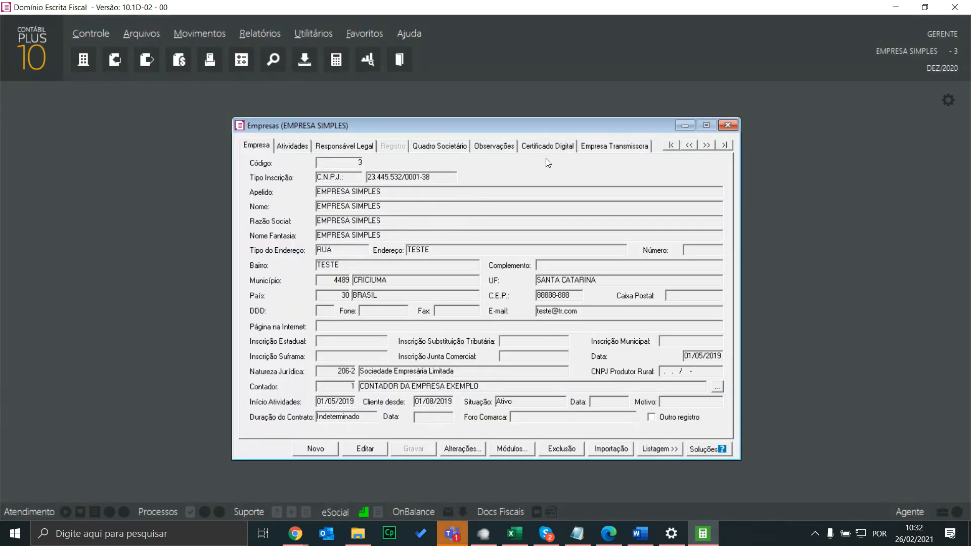
# Open the 10/05/2020 Quadro Societário and start editing with a new partner row
pyautogui.click(464, 150)
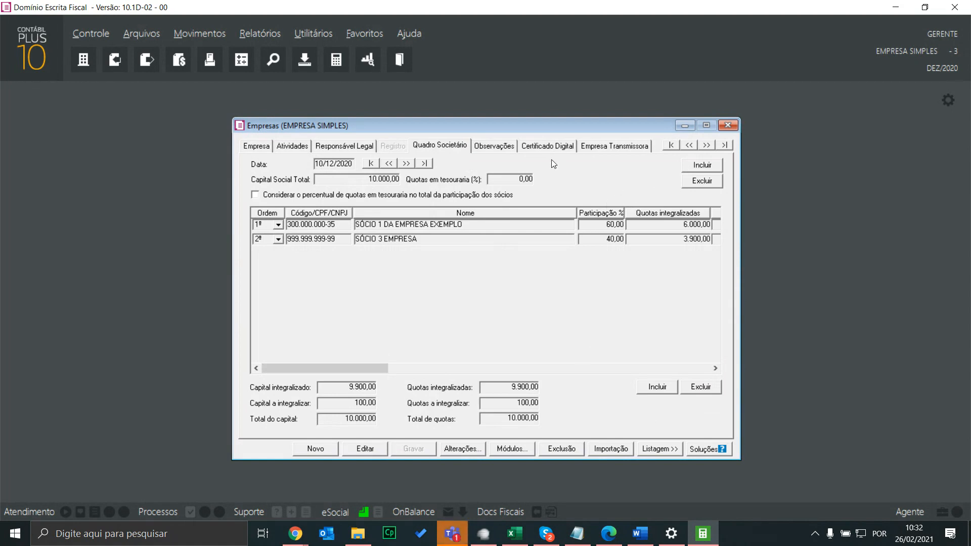
pyautogui.click(379, 163)
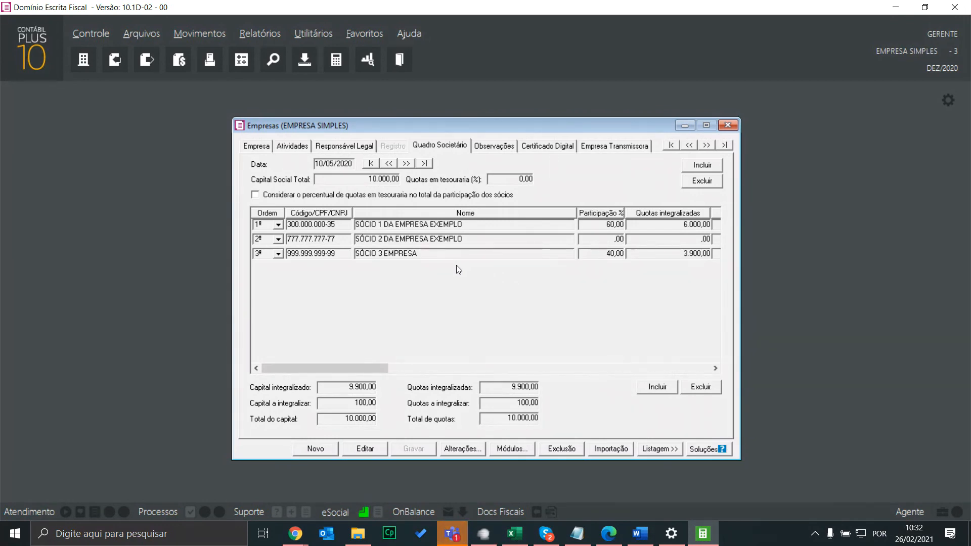
pyautogui.click(658, 387)
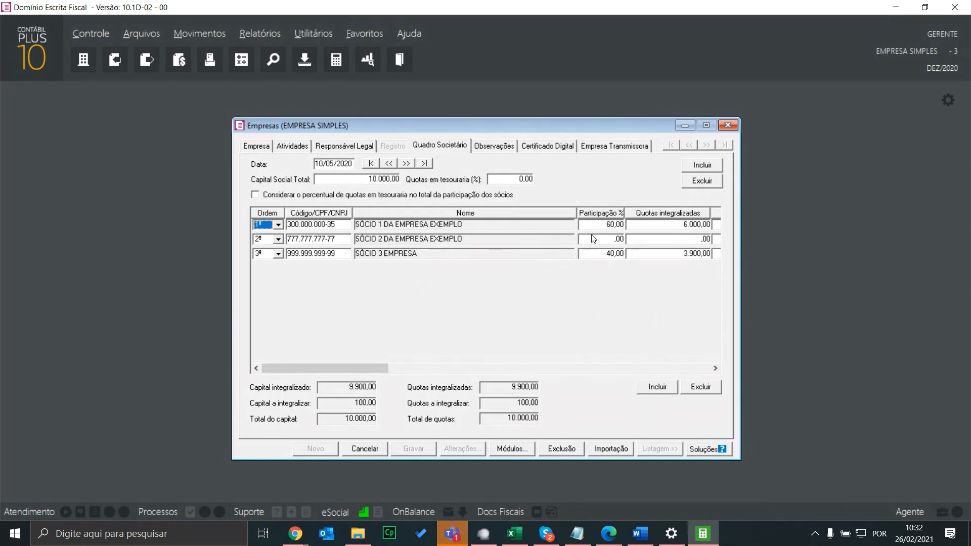
pyautogui.click(664, 388)
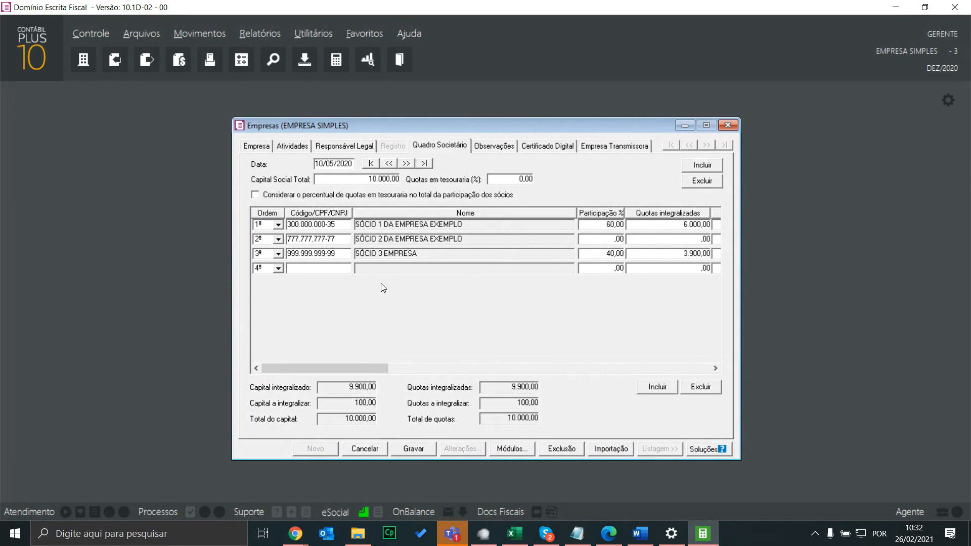
# Look up registered partners with F2, then cancel the edits and close the register
pyautogui.click(91, 33)
pyautogui.click(333, 133)
pyautogui.press('F2')
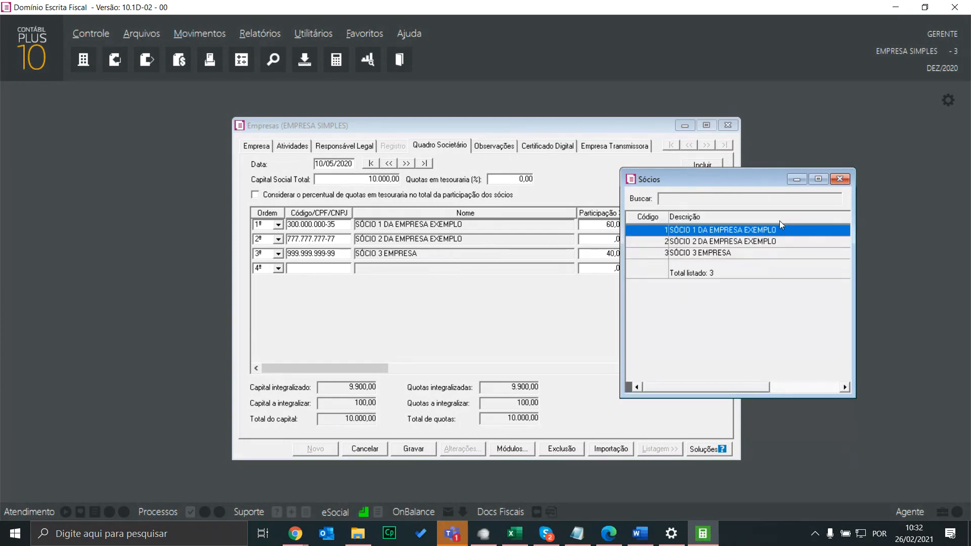
pyautogui.click(840, 179)
pyautogui.click(615, 269)
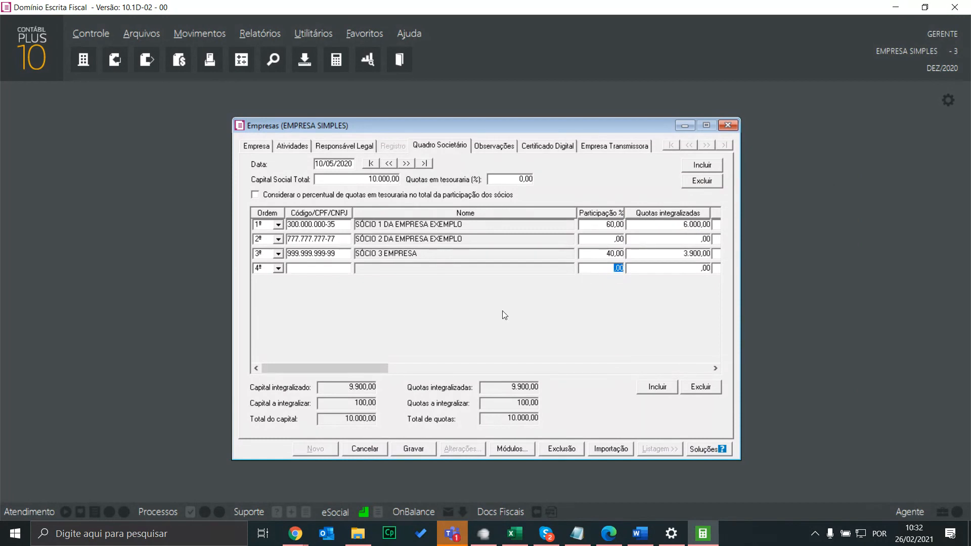
pyautogui.click(370, 452)
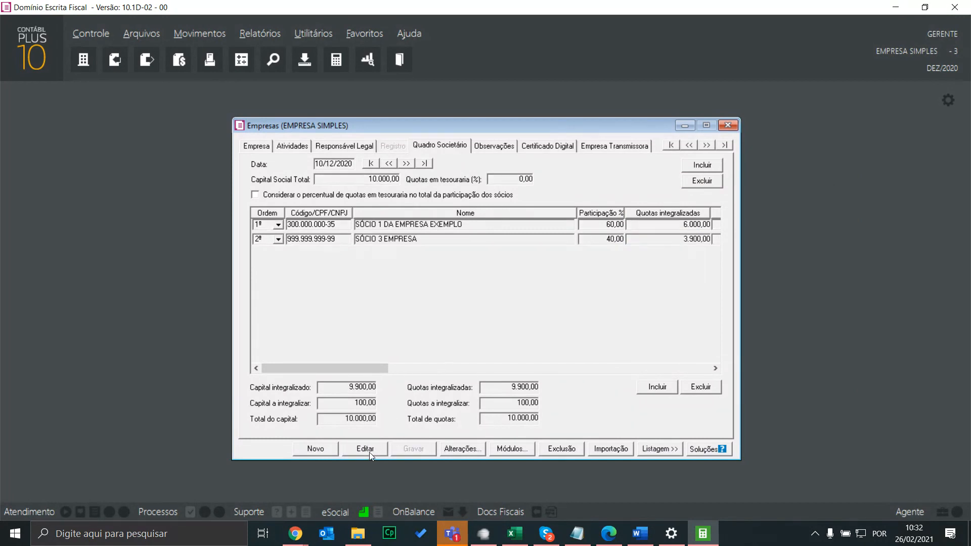
pyautogui.click(729, 124)
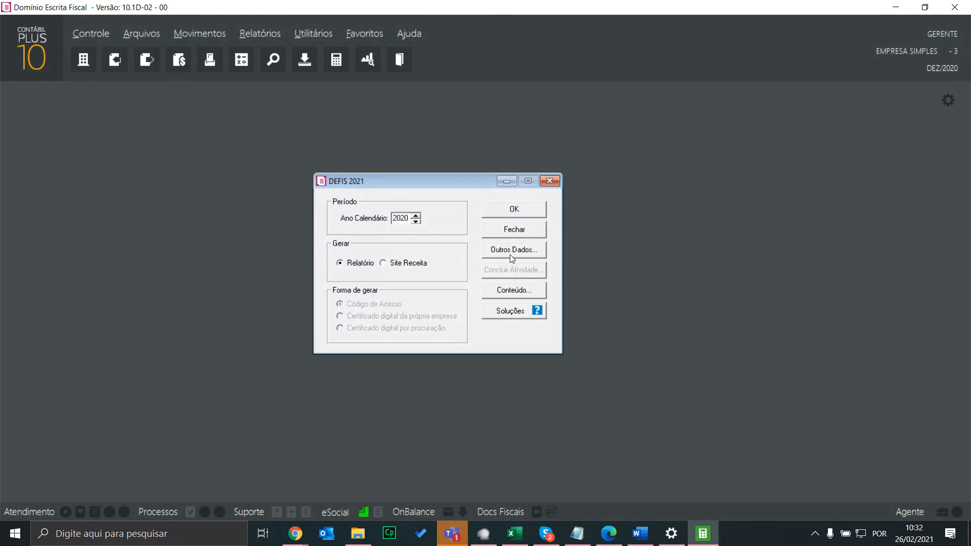
# Open Outros Dados, check the Sócios tab, then view the 150,00 electoral donation
pyautogui.click(512, 252)
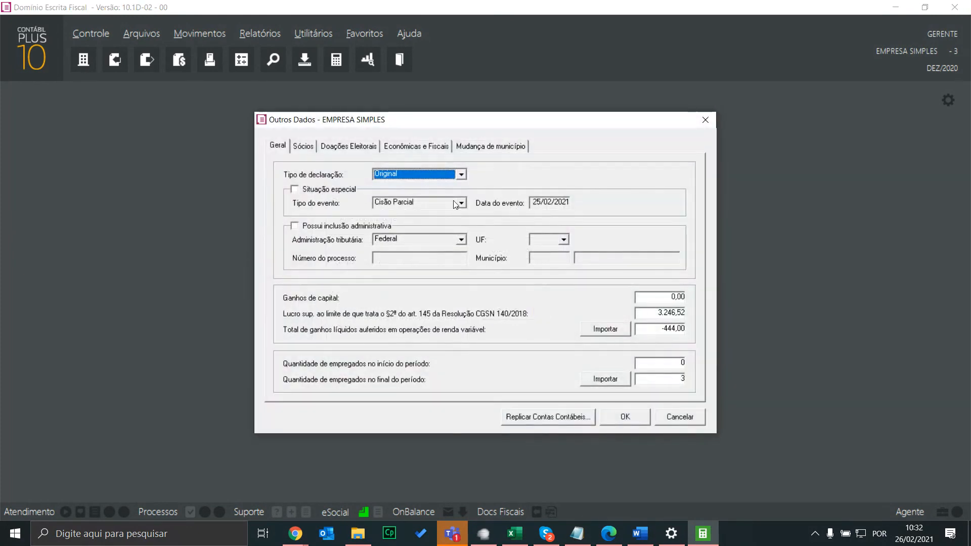
pyautogui.click(304, 146)
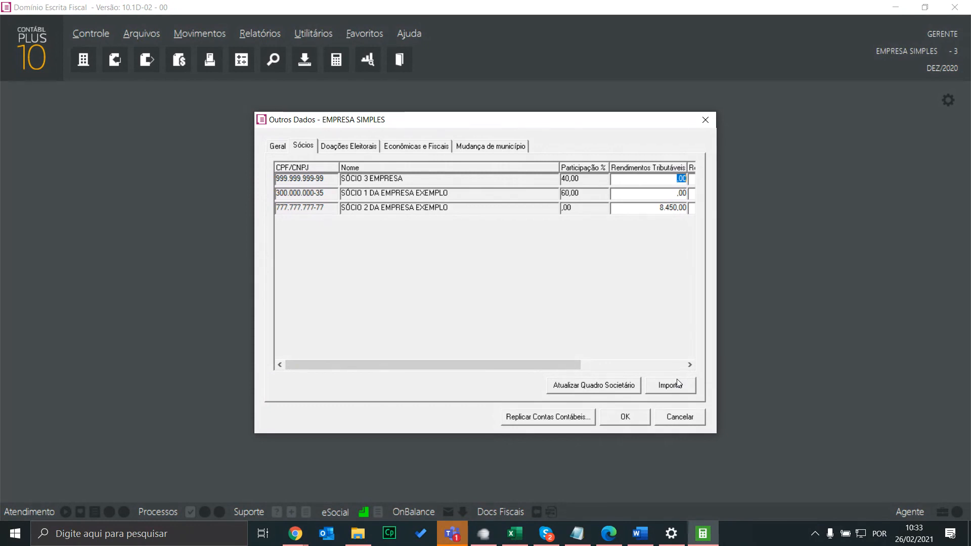
pyautogui.click(356, 150)
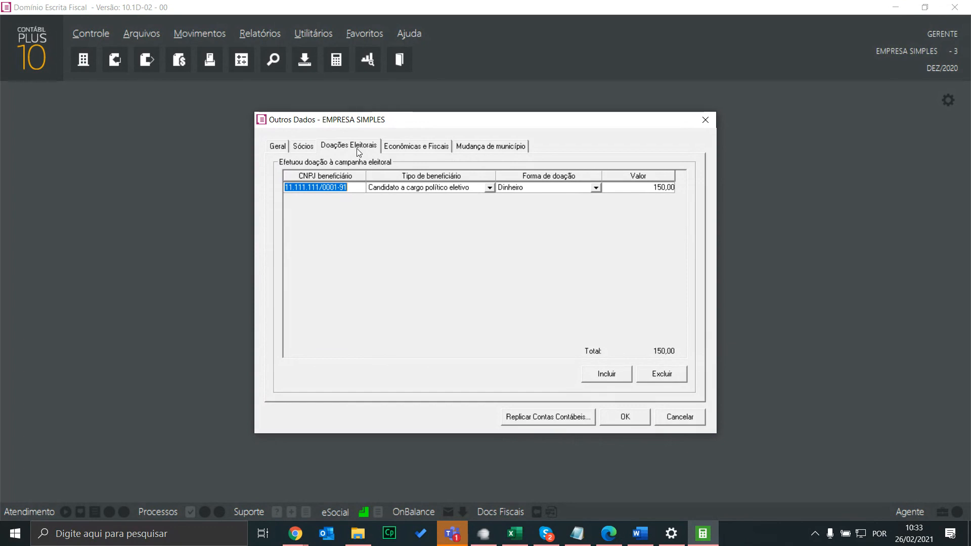
# Move Outros Dados aside and place Word's 2.2.3 Guia Doações Eleitorais section beside it
pyautogui.moveTo(444, 120); pyautogui.dragTo(657, 127)
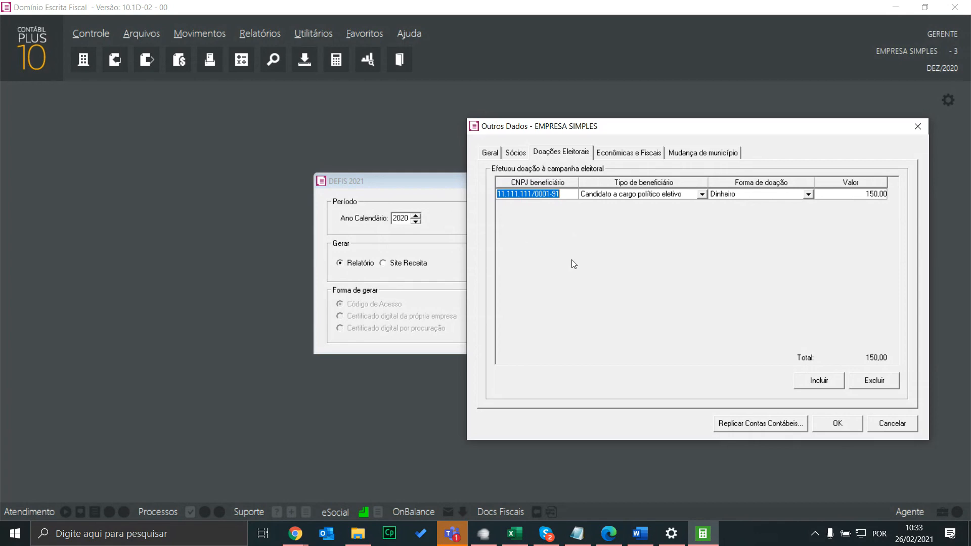
pyautogui.click(641, 534)
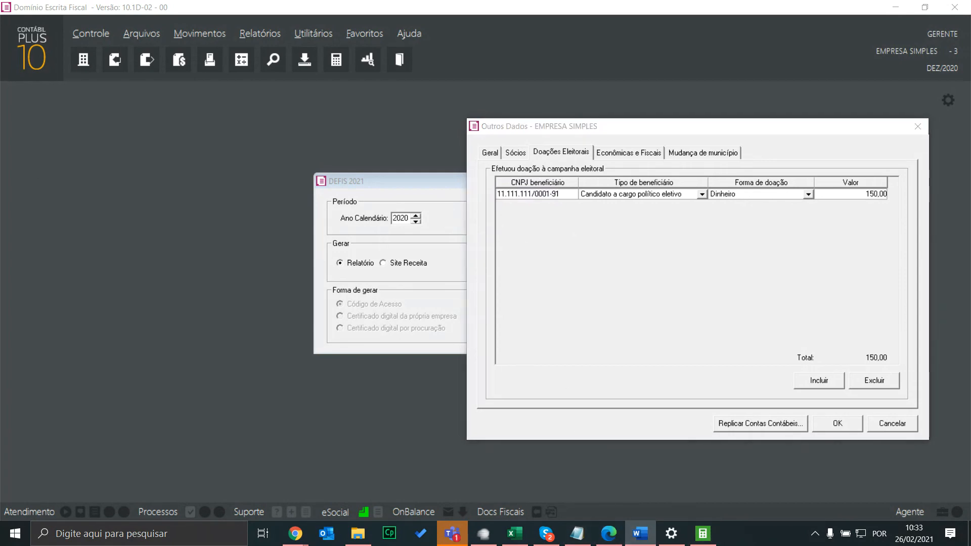
pyautogui.moveTo(0, 63); pyautogui.dragTo(0, 86)
pyautogui.scroll(-10, 568, 251)
pyautogui.moveTo(0, 182); pyautogui.dragTo(660, 62)
# Scroll Word to section 2.2.3's example donation form (CNPJ, type, form, value), then shift the window aside
pyautogui.scroll(-1, 538, 252)
pyautogui.click(317, 240)
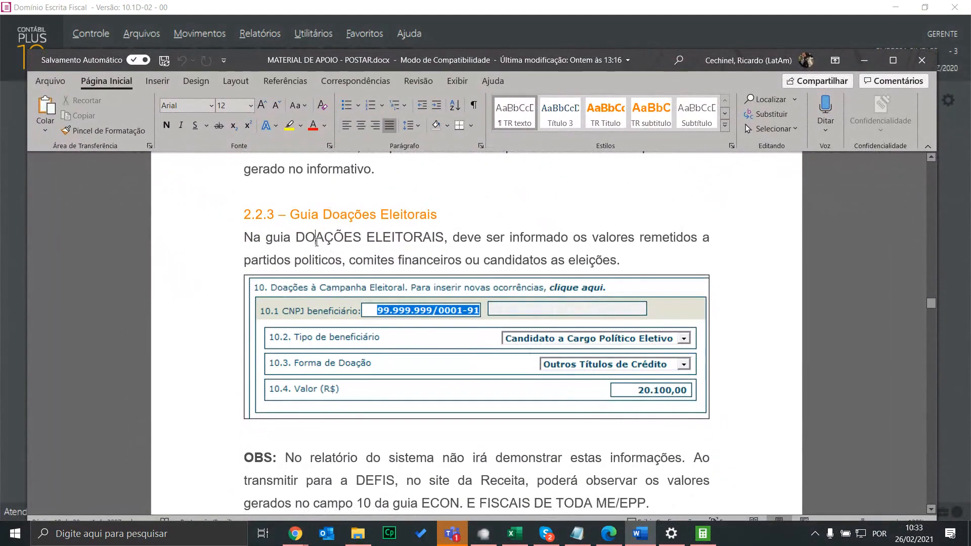
pyautogui.scroll(-1, 514, 256)
pyautogui.click(391, 308)
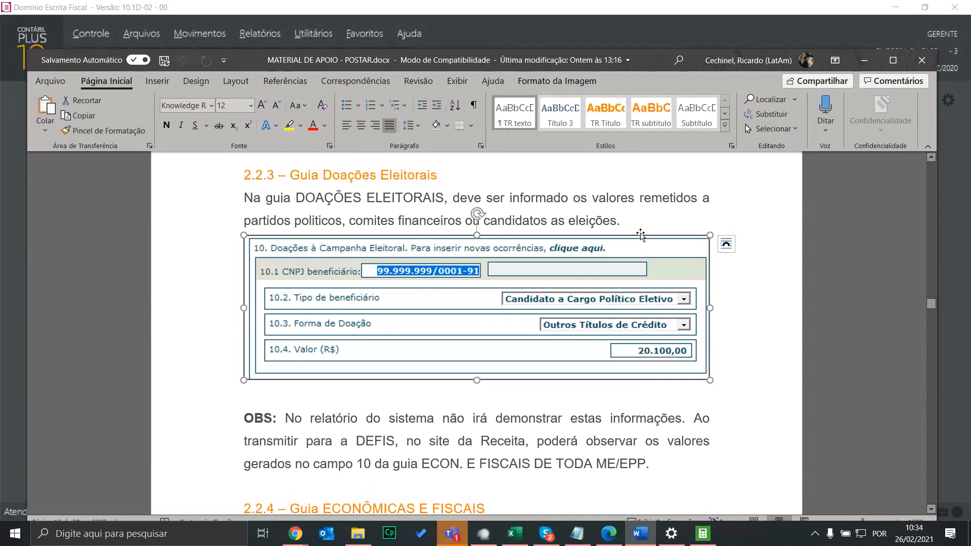
pyautogui.moveTo(645, 65); pyautogui.dragTo(0, 96)
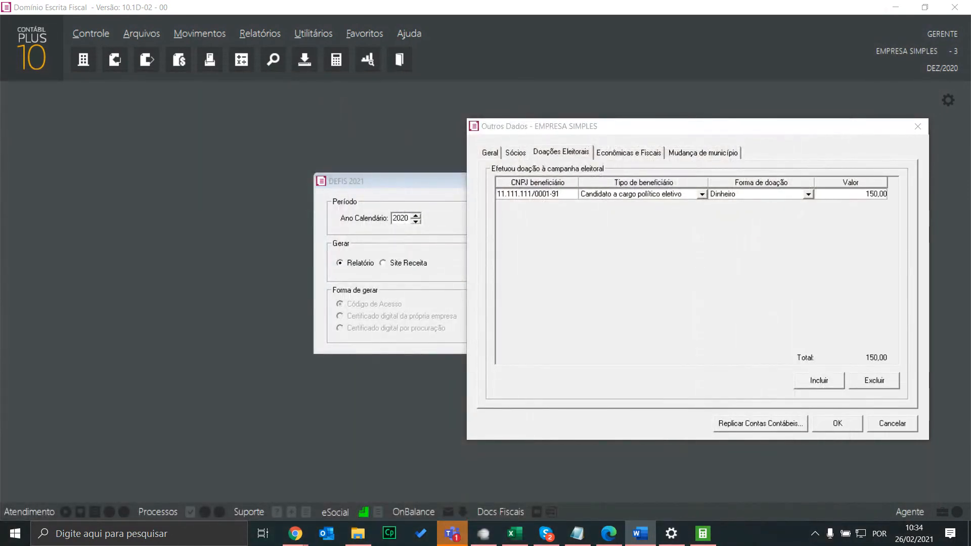
# Back in Outros Dados, keep the candidate beneficiary and Dinheiro donation form, then show Econômicas e Fiscais
pyautogui.hotkey('alt', 'Tab')
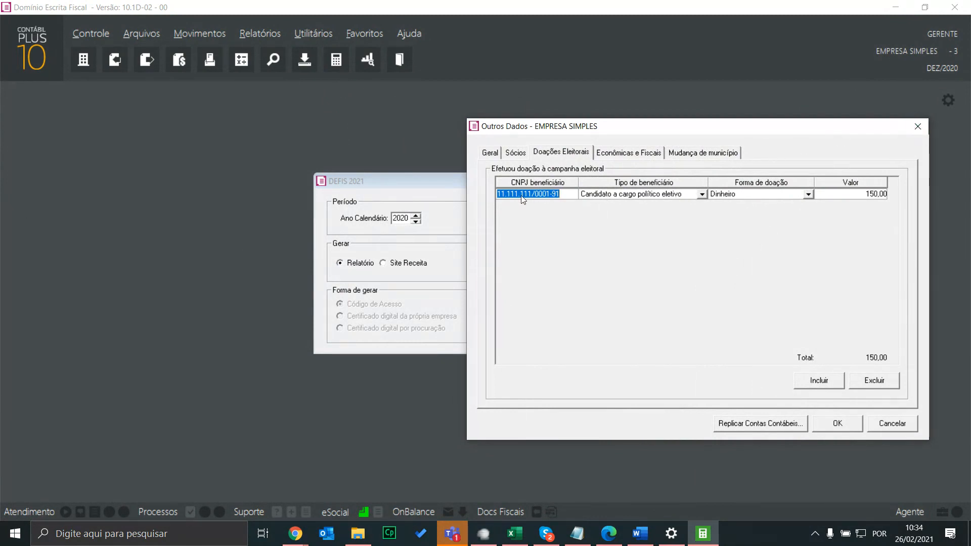
pyautogui.click(653, 197)
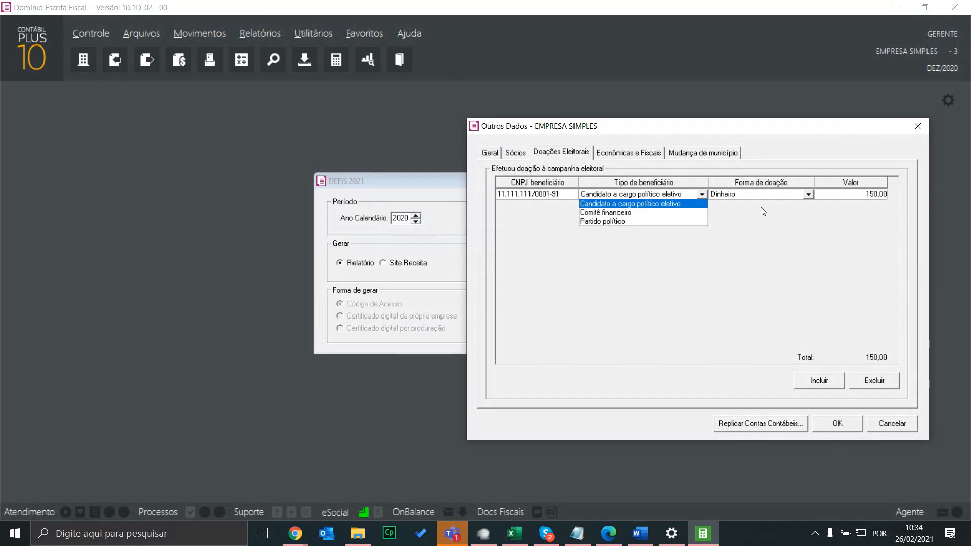
pyautogui.click(787, 200)
pyautogui.click(782, 198)
pyautogui.click(678, 311)
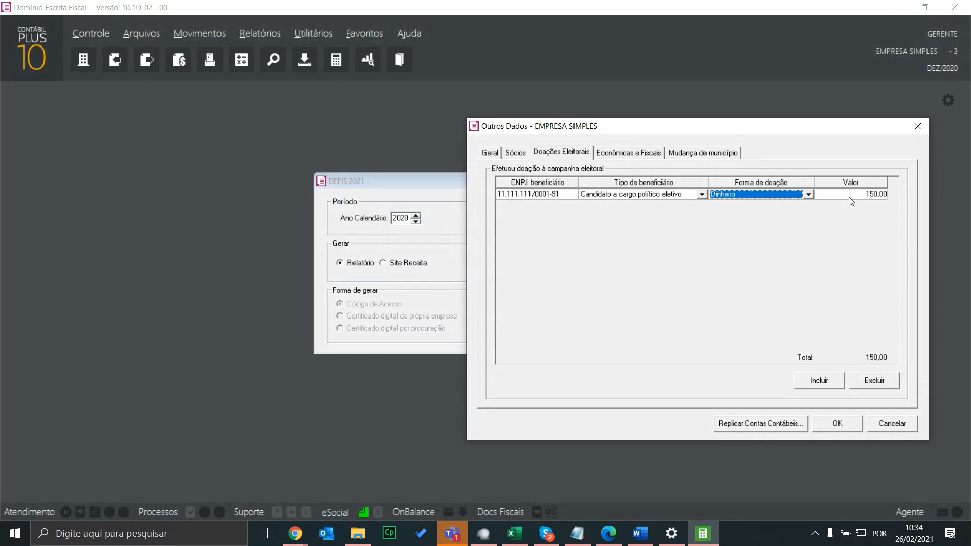
pyautogui.click(629, 154)
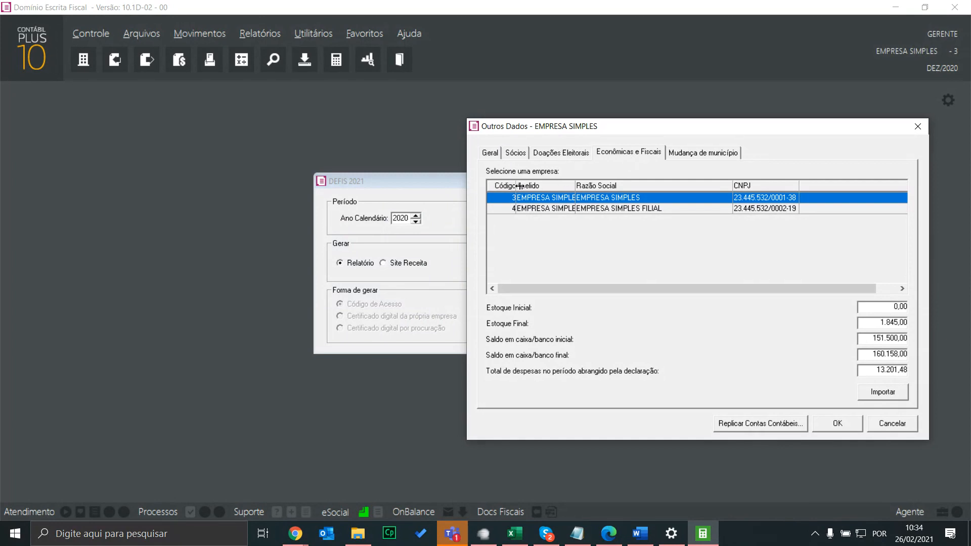
# Compare the head office and branch stock and cash figures by switching between rows 3 and 4
pyautogui.click(548, 208)
pyautogui.click(545, 199)
pyautogui.click(548, 210)
pyautogui.click(546, 198)
pyautogui.click(550, 209)
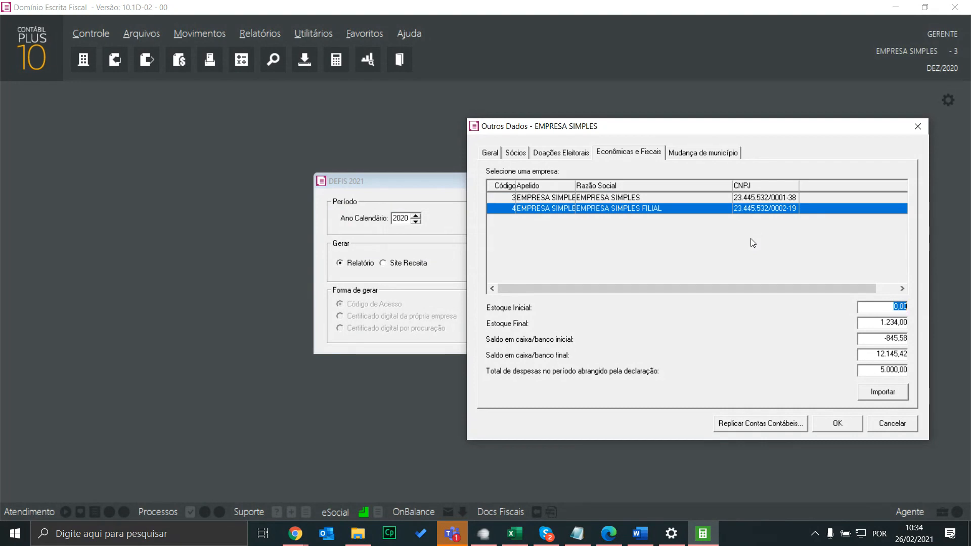
# Reselect EMPRESA SIMPLES and open Importa saldo da conta for the Estoque Inicial value
pyautogui.click(773, 198)
pyautogui.click(773, 208)
pyautogui.click(763, 199)
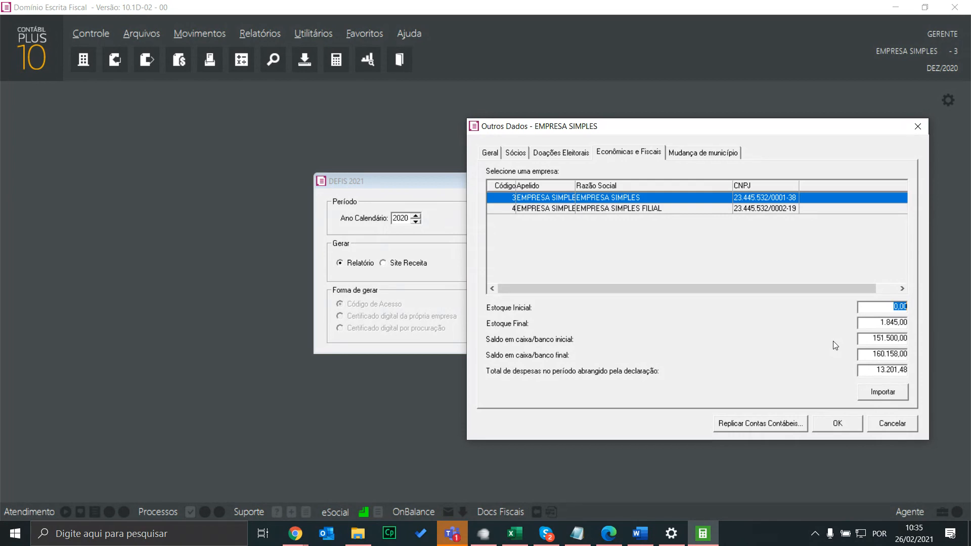
pyautogui.doubleClick(889, 311)
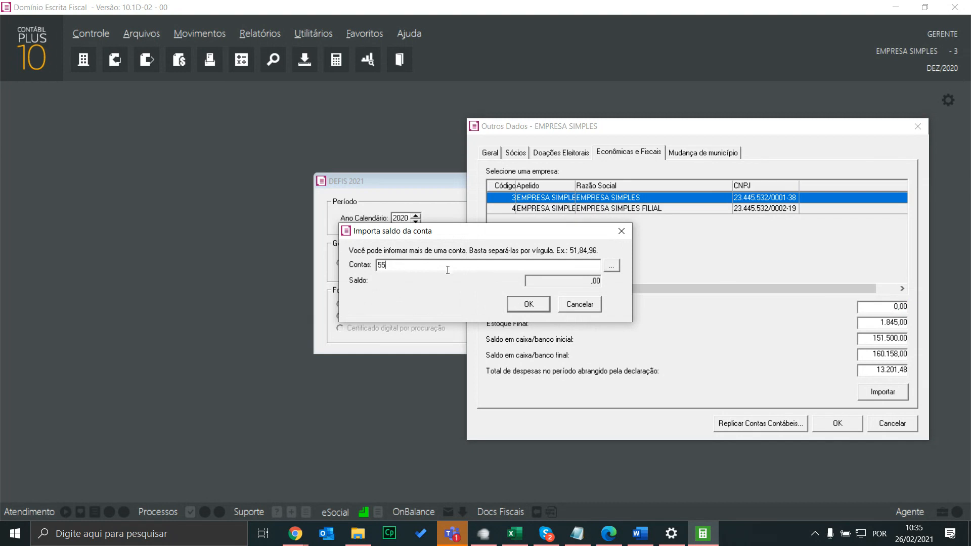
# Import accounts 5, 6, 7, 8, 9, 11 and 504, review the 301.800,00 balance, then cancel
pyautogui.click(613, 267)
pyautogui.click(538, 280)
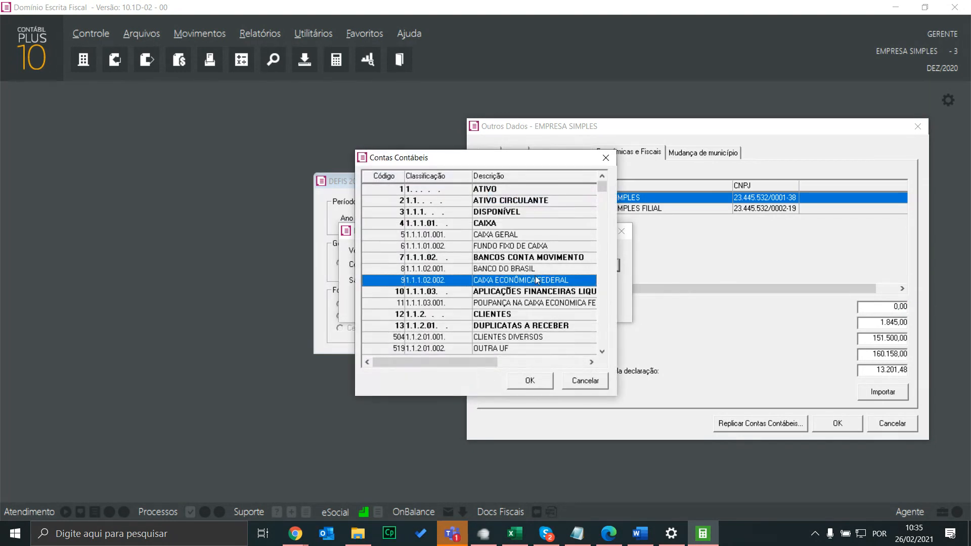
pyautogui.keyDown('ctrl'); pyautogui.click(529, 269); pyautogui.keyUp('ctrl')
pyautogui.keyDown('ctrl'); pyautogui.click(526, 257); pyautogui.keyUp('ctrl')
pyautogui.keyDown('ctrl'); pyautogui.click(519, 246); pyautogui.keyUp('ctrl')
pyautogui.keyDown('ctrl'); pyautogui.click(518, 235); pyautogui.keyUp('ctrl')
pyautogui.keyDown('ctrl'); pyautogui.click(485, 303); pyautogui.keyUp('ctrl')
pyautogui.keyDown('ctrl'); pyautogui.click(526, 336); pyautogui.keyUp('ctrl')
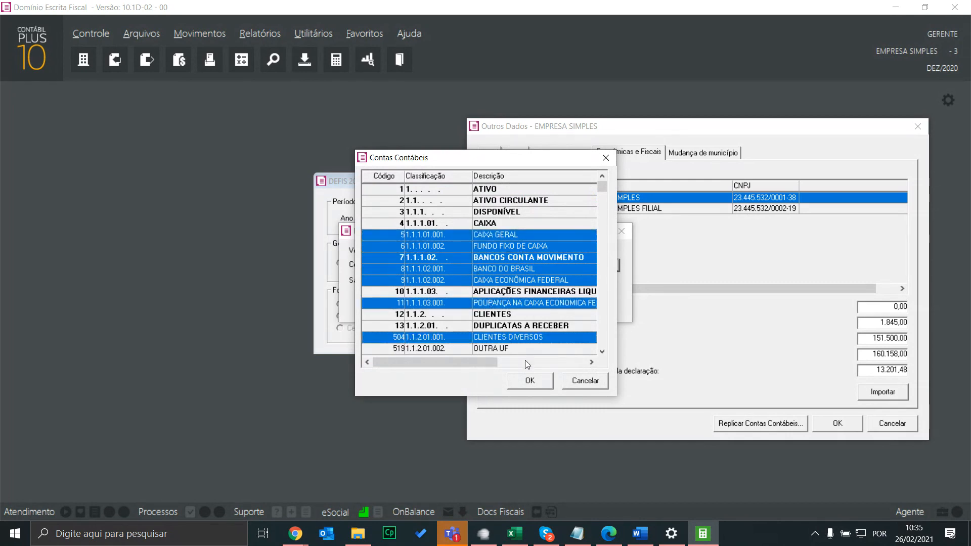
pyautogui.click(525, 360)
pyautogui.click(530, 380)
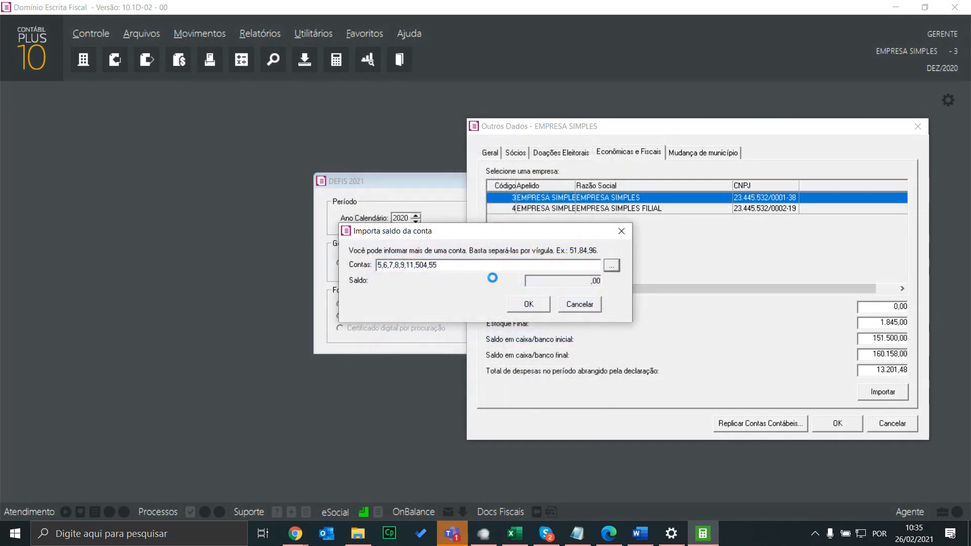
pyautogui.click(585, 305)
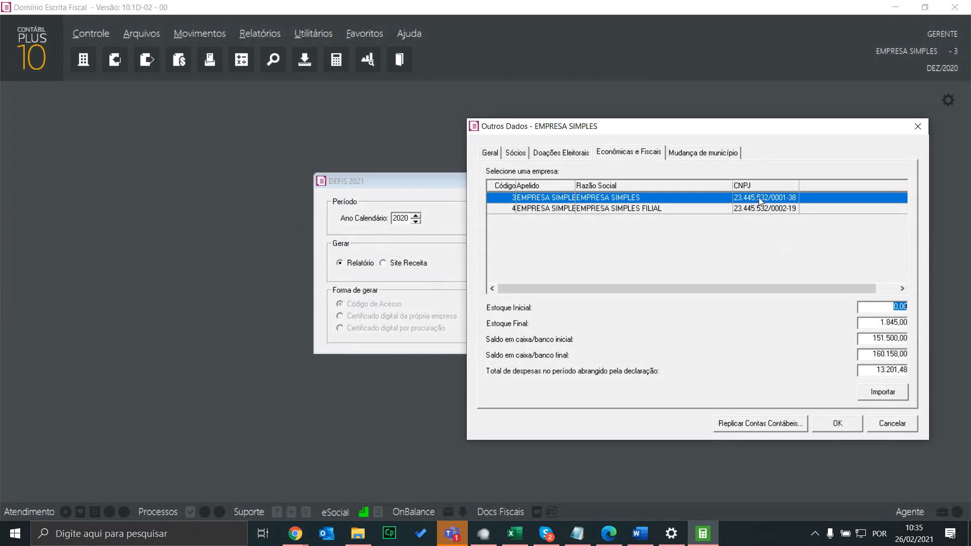
pyautogui.click(757, 209)
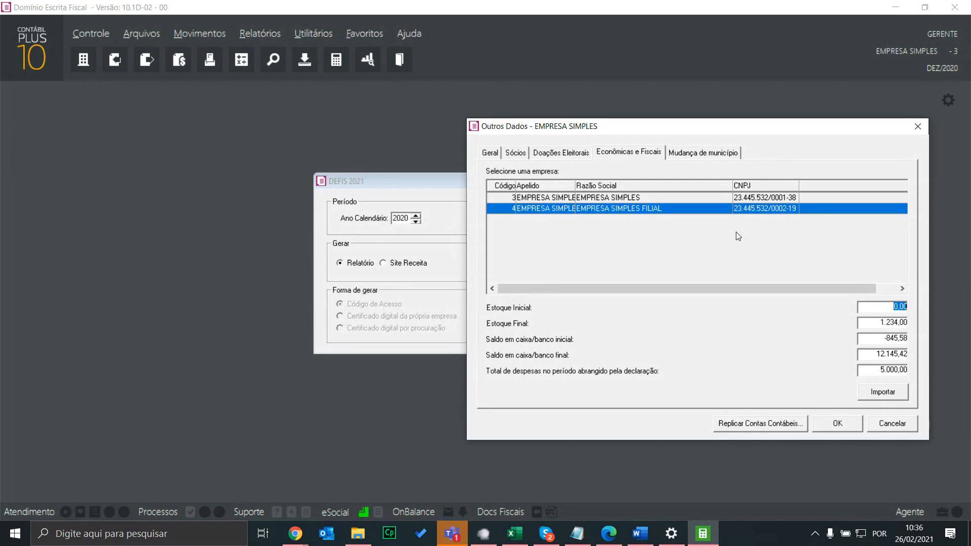
pyautogui.click(750, 199)
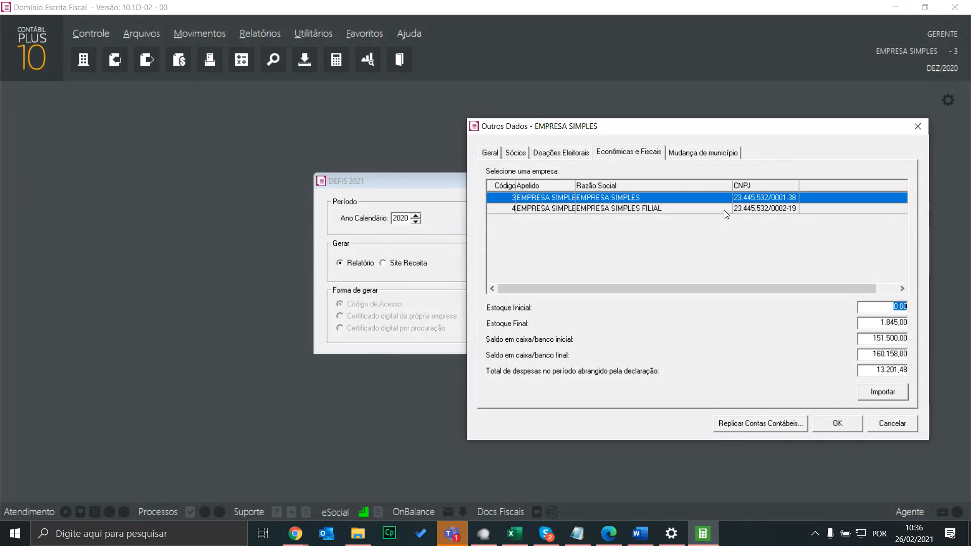
pyautogui.click(489, 154)
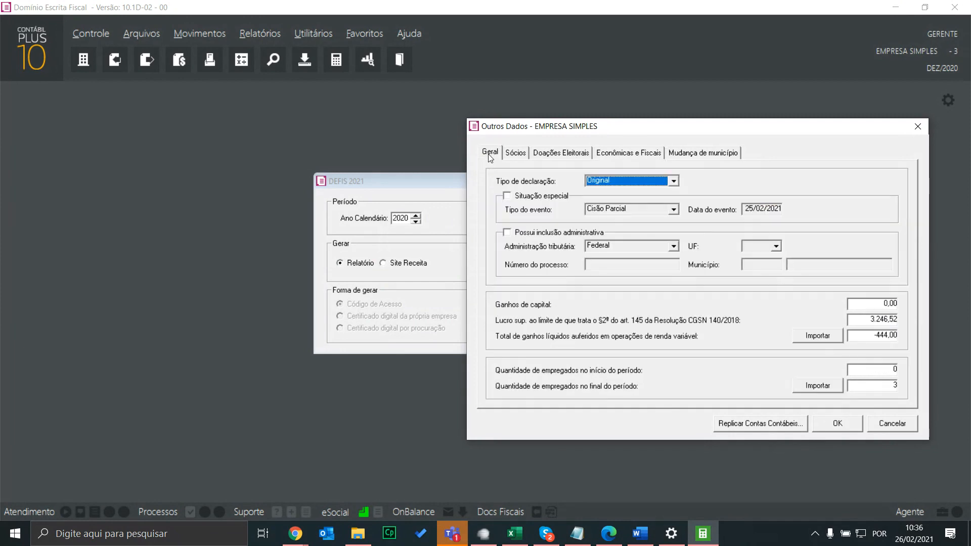
pyautogui.click(883, 336)
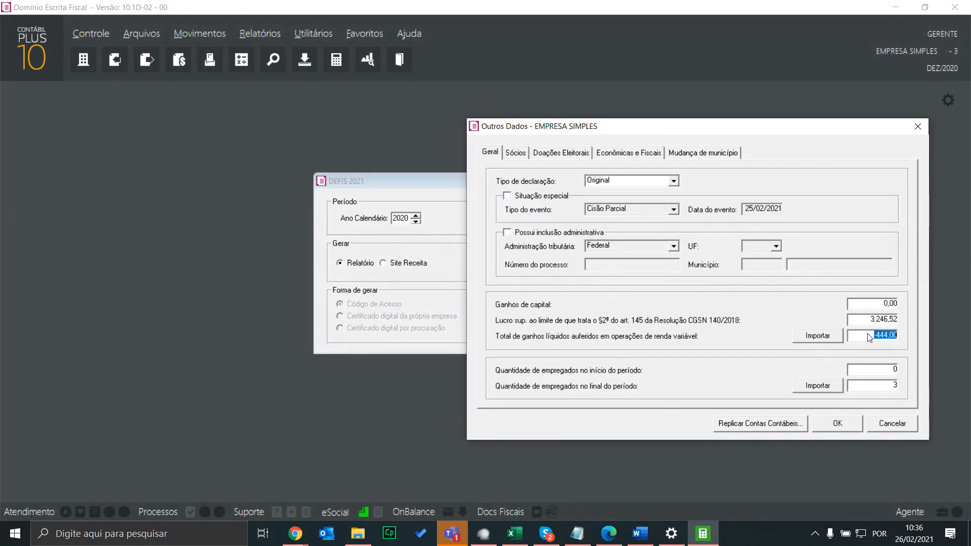
pyautogui.click(617, 154)
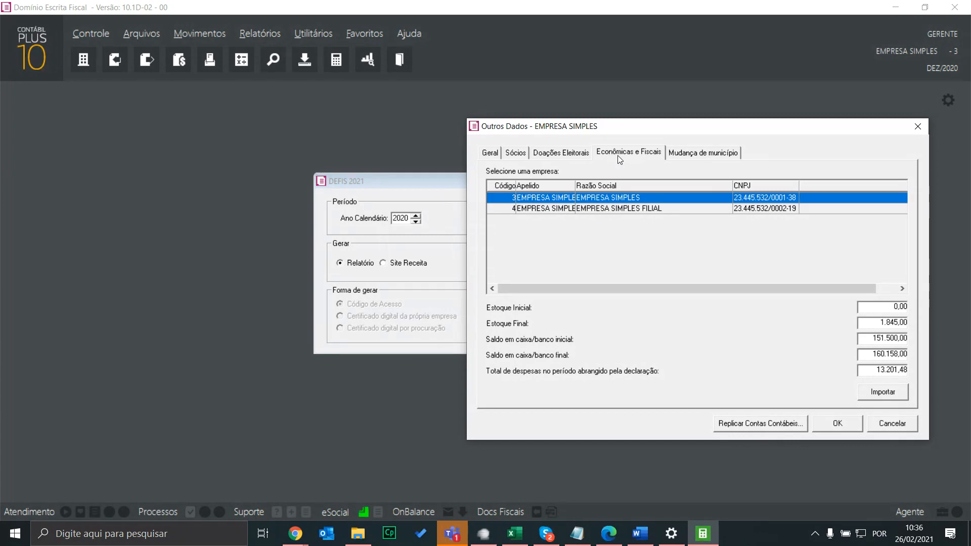
# Return to Outros Dados, select head office EMPRESA SIMPLES, and cancel to get the save prompt
pyautogui.hotkey('alt', 'Tab')
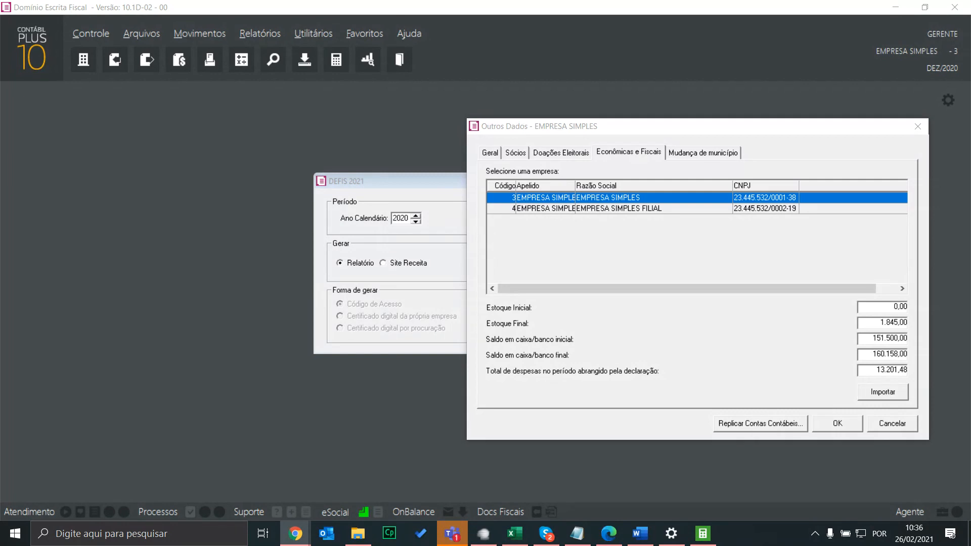
pyautogui.click(617, 154)
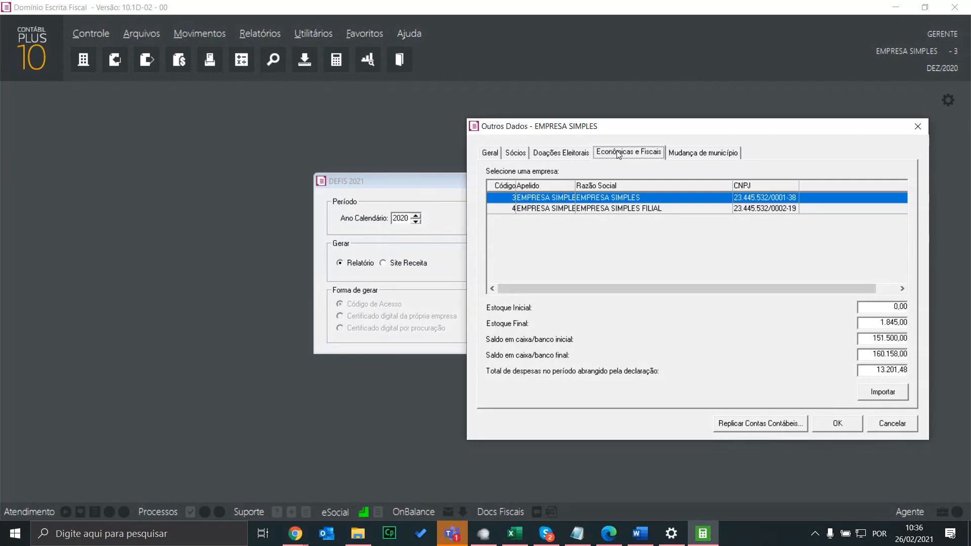
pyautogui.press('Tab')
pyautogui.click(533, 199)
pyautogui.click(641, 534)
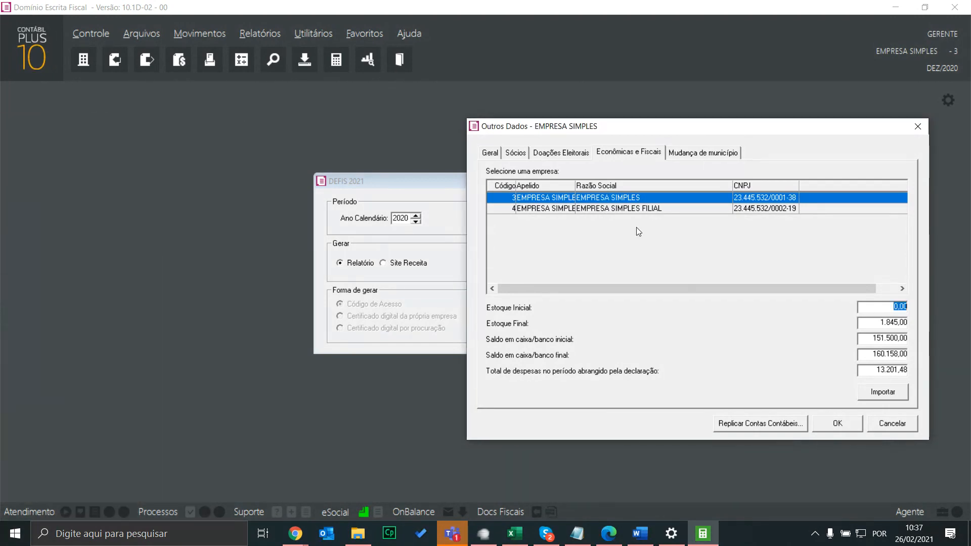
pyautogui.click(898, 427)
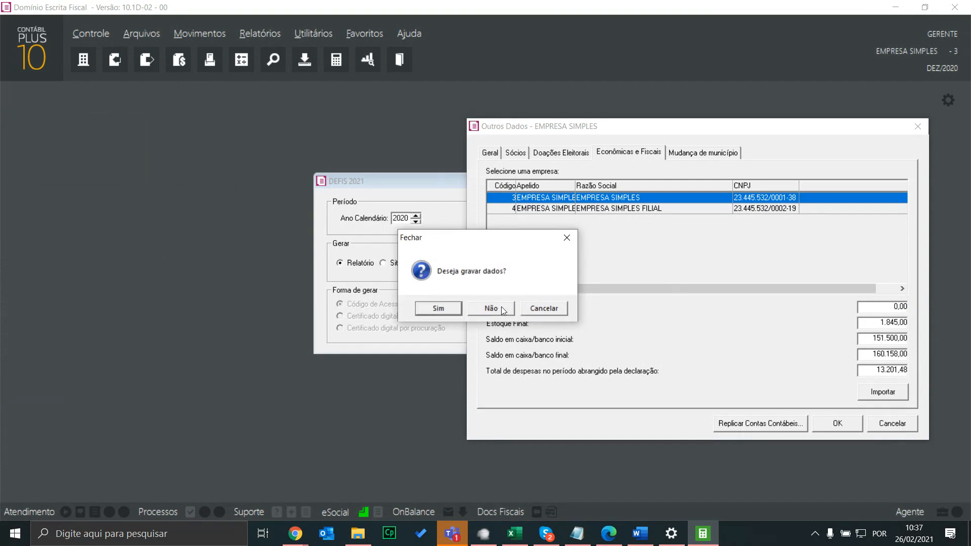
# Decline saving the supplementary data and generate the DEFIS 2021 report
pyautogui.click(501, 307)
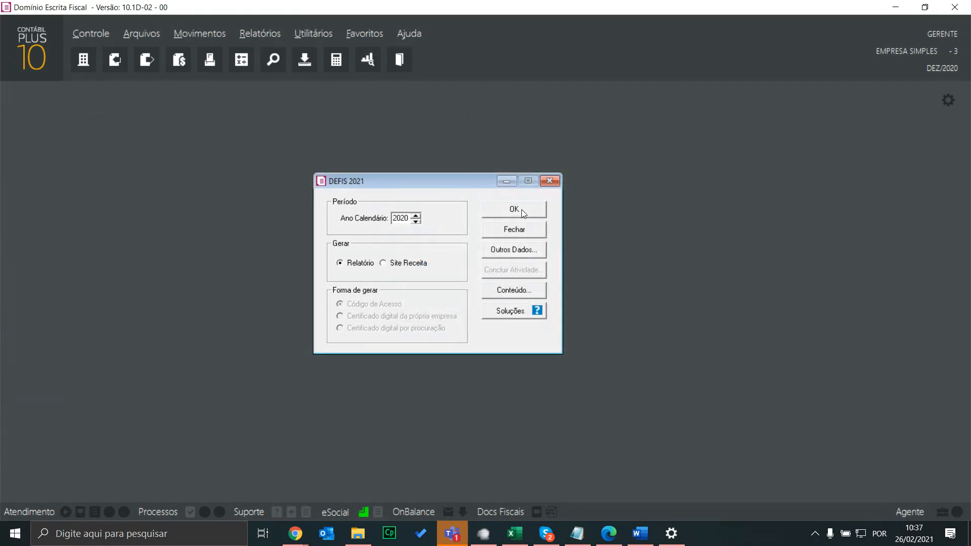
pyautogui.click(523, 211)
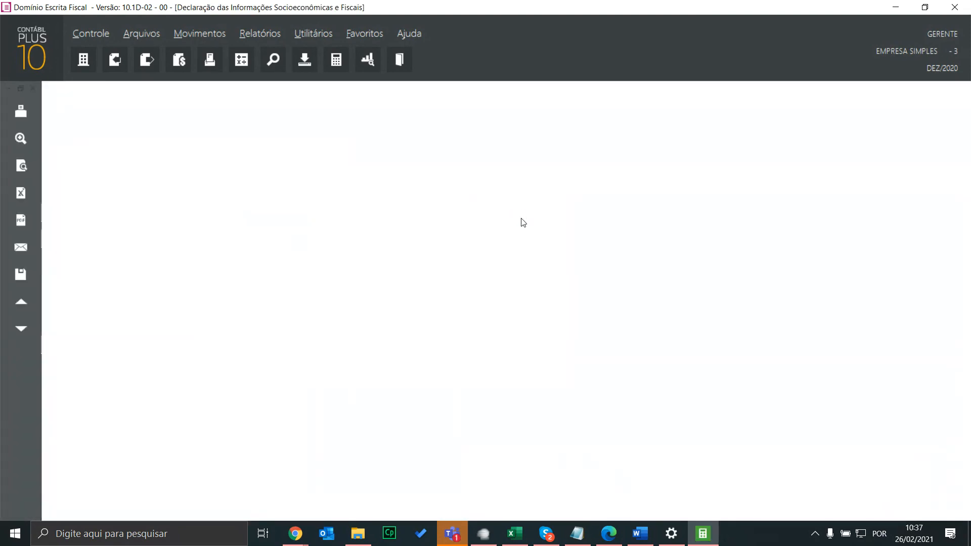
pyautogui.scroll(-3, 347, 320)
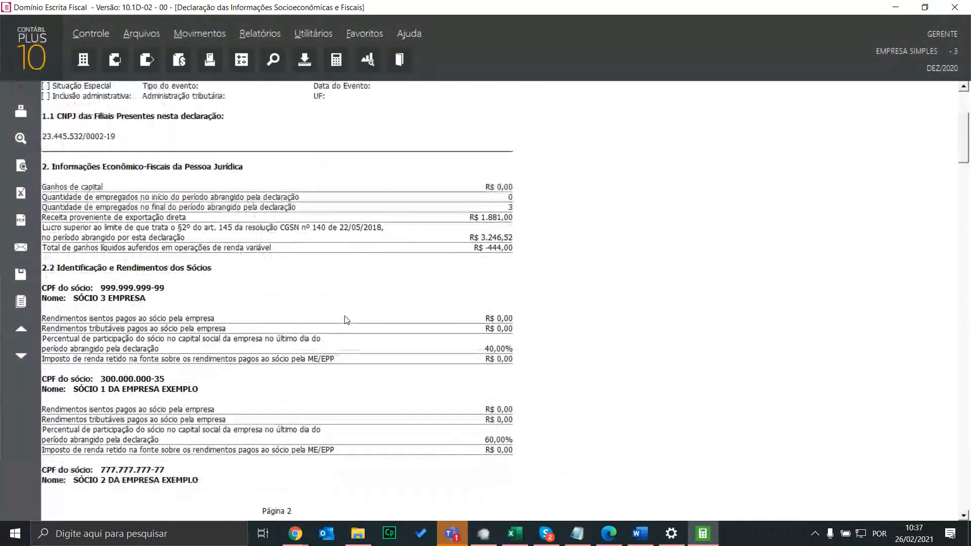
# Scroll through the report to the head office's economic figures, including final stock 1.845,00
pyautogui.scroll(-7, 347, 320)
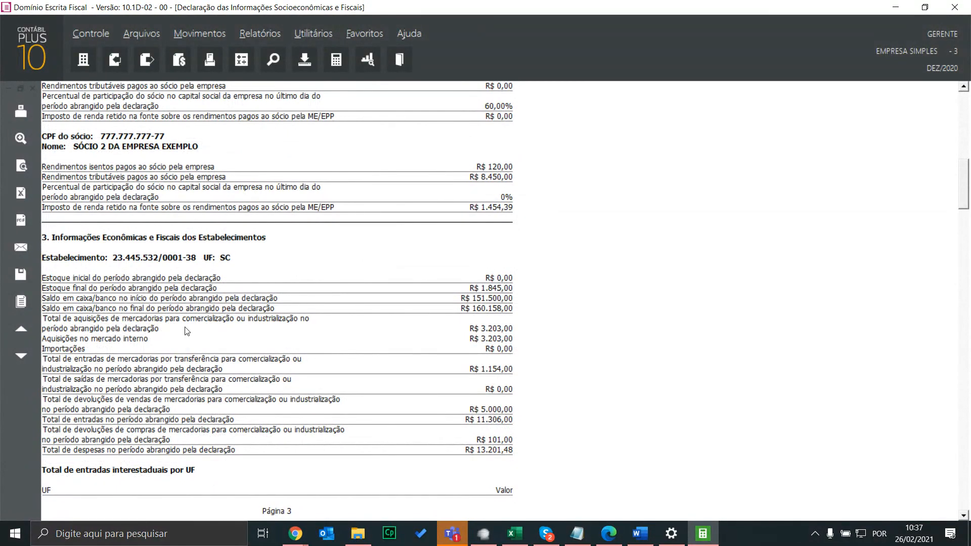
pyautogui.scroll(-1, 228, 334)
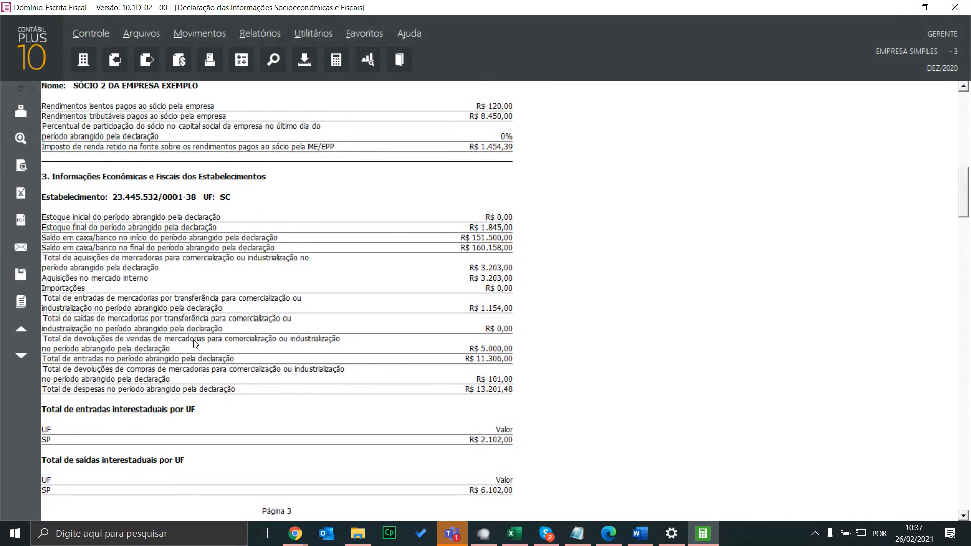
pyautogui.scroll(-2, 237, 276)
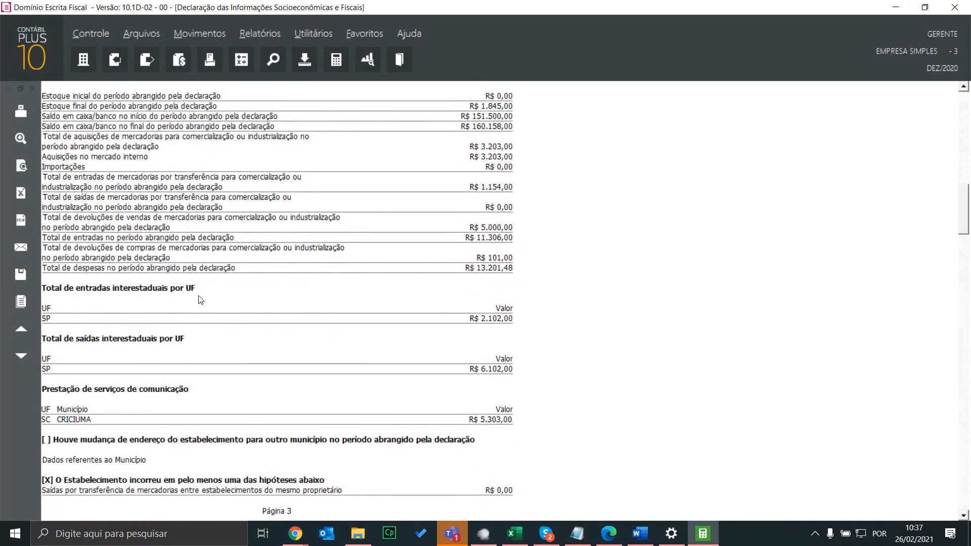
pyautogui.scroll(-3, 230, 309)
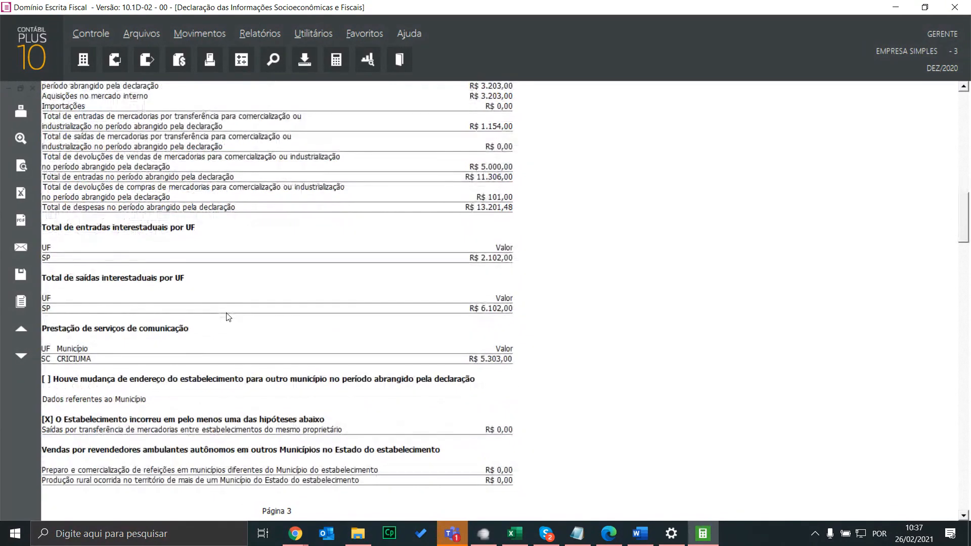
pyautogui.scroll(-3, 190, 309)
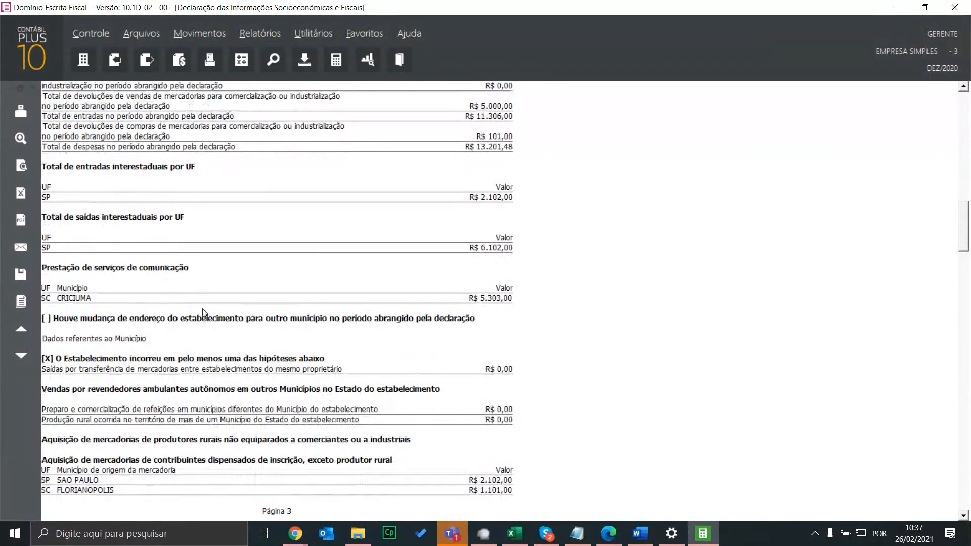
pyautogui.scroll(-1, 225, 317)
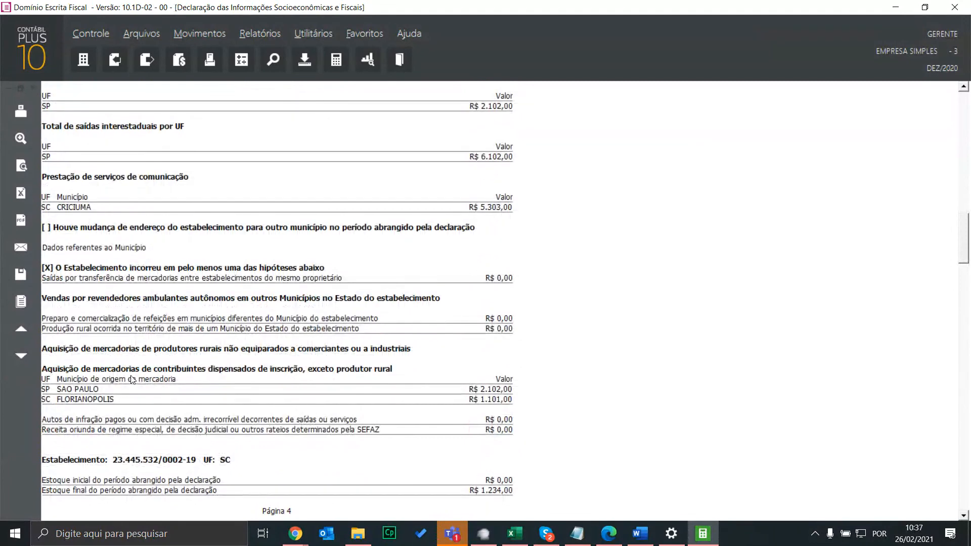
pyautogui.scroll(-4, 290, 399)
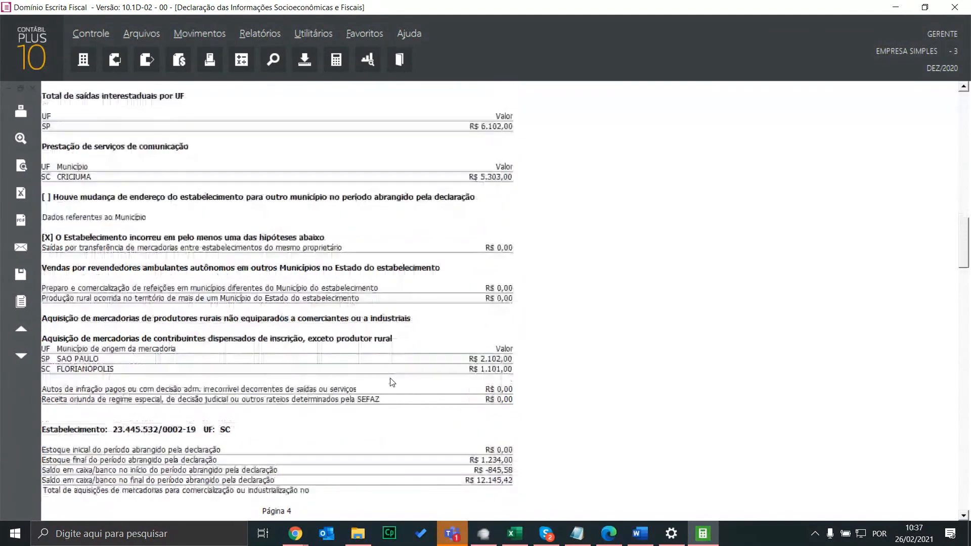
pyautogui.scroll(9, 384, 374)
pyautogui.scroll(7, 385, 372)
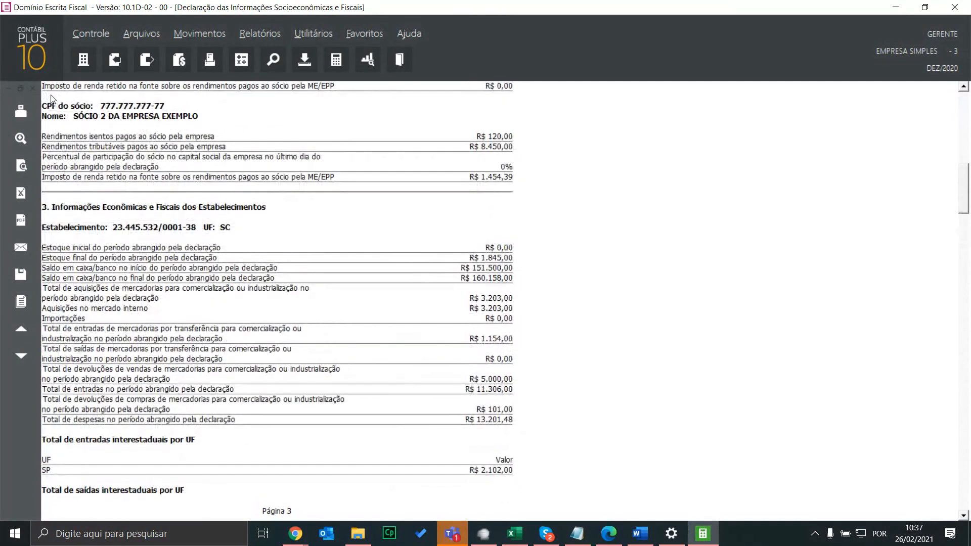
# Close the report preview and reopen Outros Dados to check the variable-income net gains value
pyautogui.press('Escape')
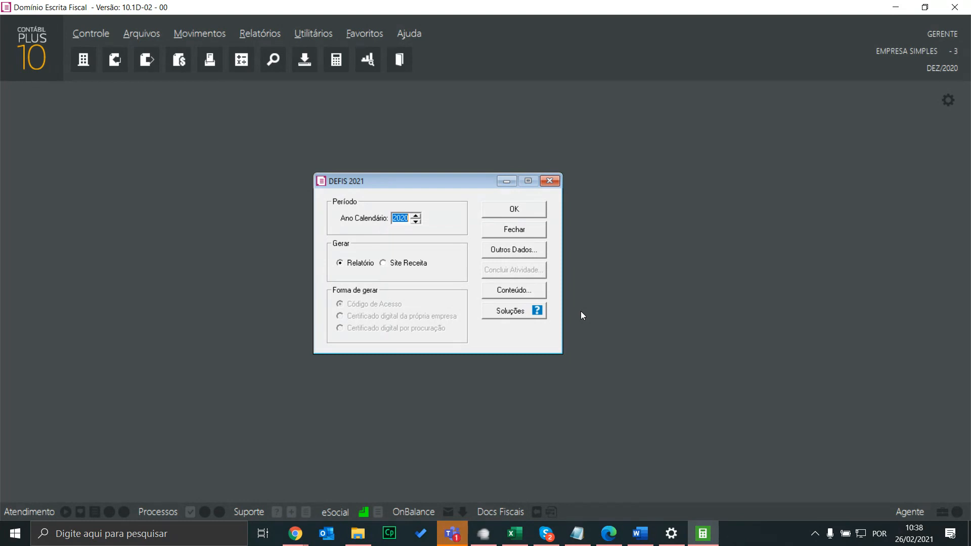
pyautogui.click(515, 253)
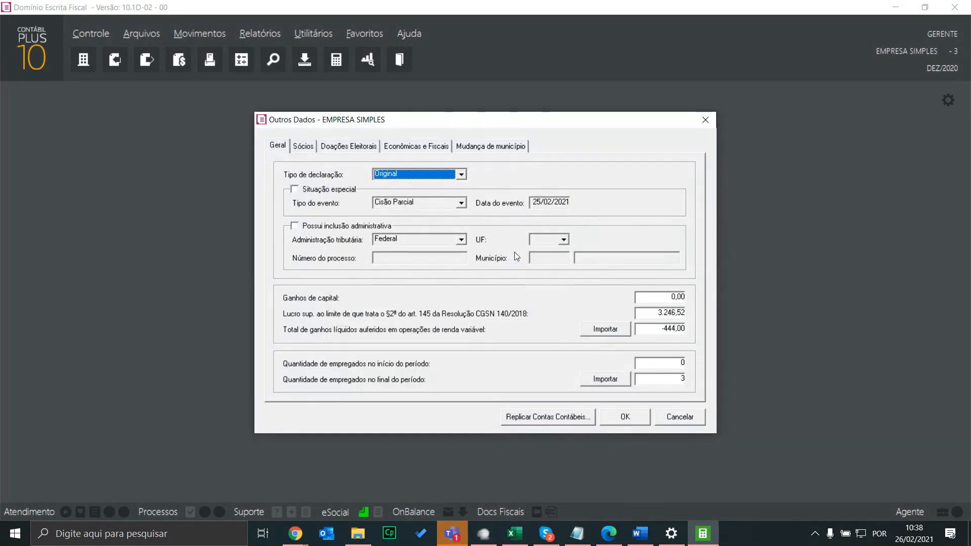
pyautogui.click(660, 330)
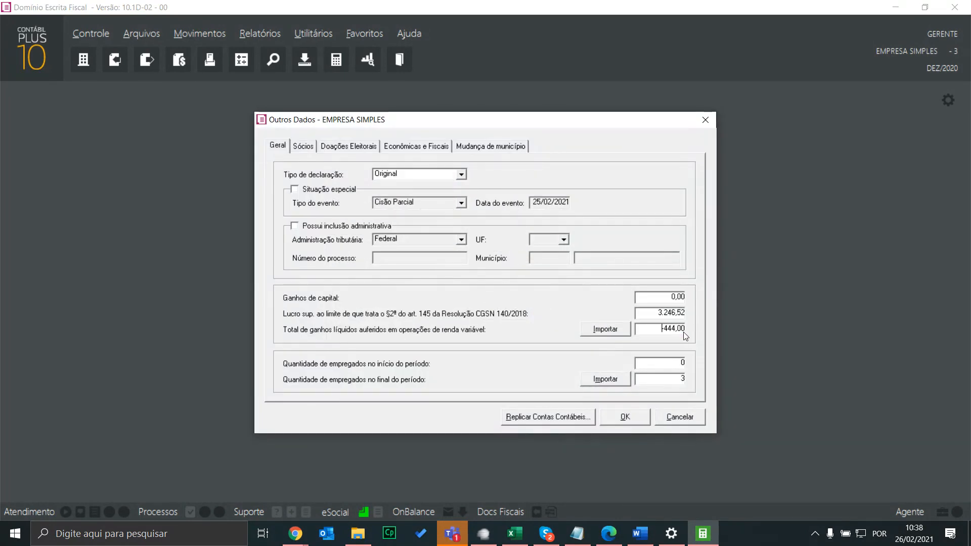
pyautogui.click(645, 411)
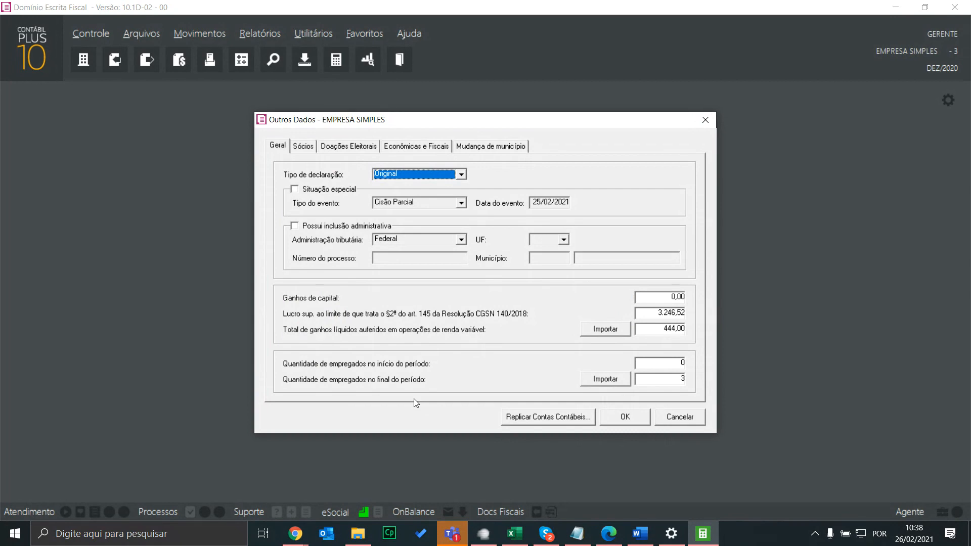
# Enter 3 employees at period end, re-import the variable-income gains, and show Econômicas e Fiscais
pyautogui.click(606, 380)
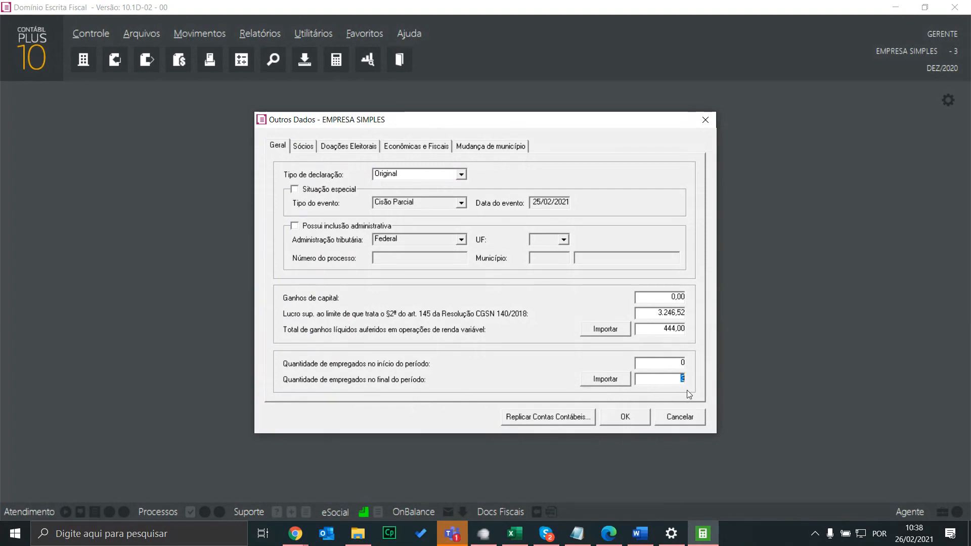
pyautogui.write('3')
pyautogui.click(608, 328)
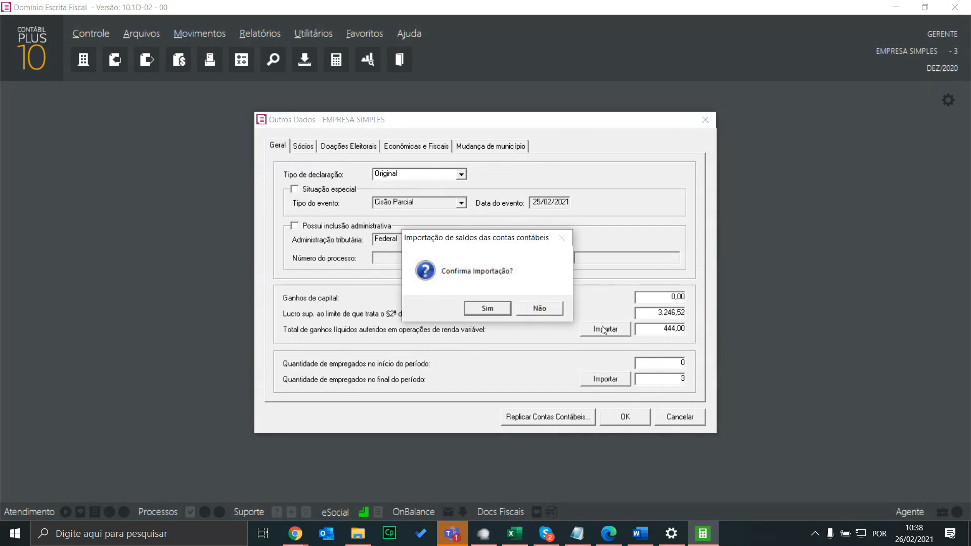
pyautogui.click(498, 310)
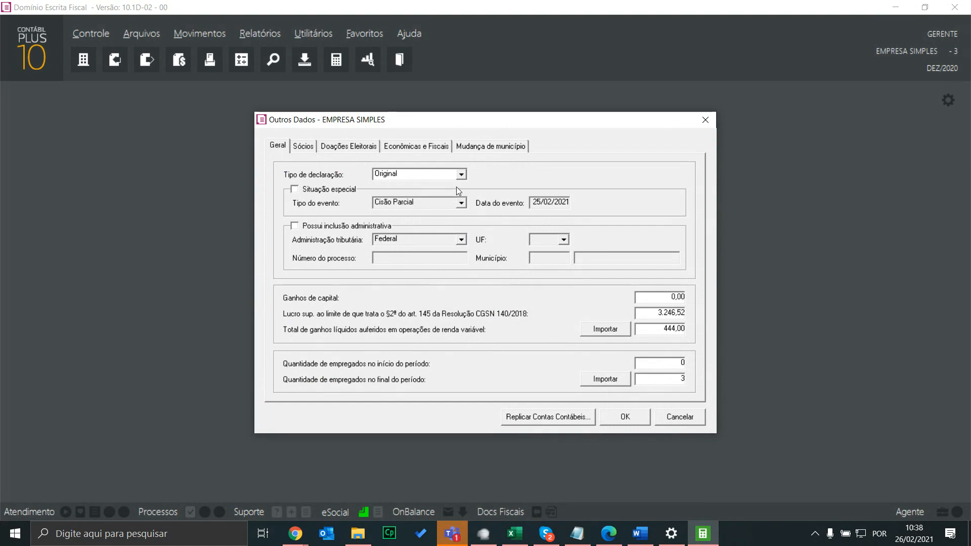
pyautogui.click(422, 147)
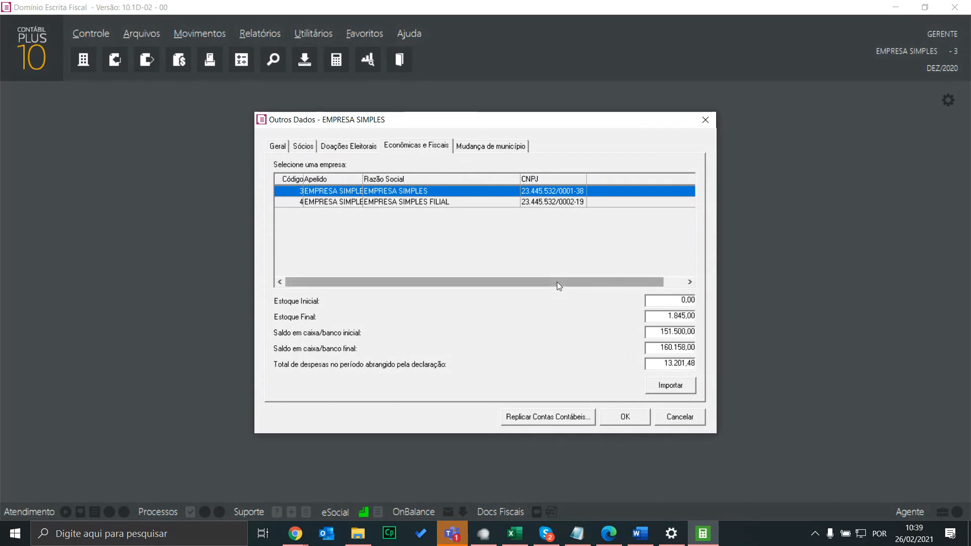
# Compare the EMPRESA SIMPLES FILIAL figures with the head office's, then close Outros Dados answering Não
pyautogui.click(706, 121)
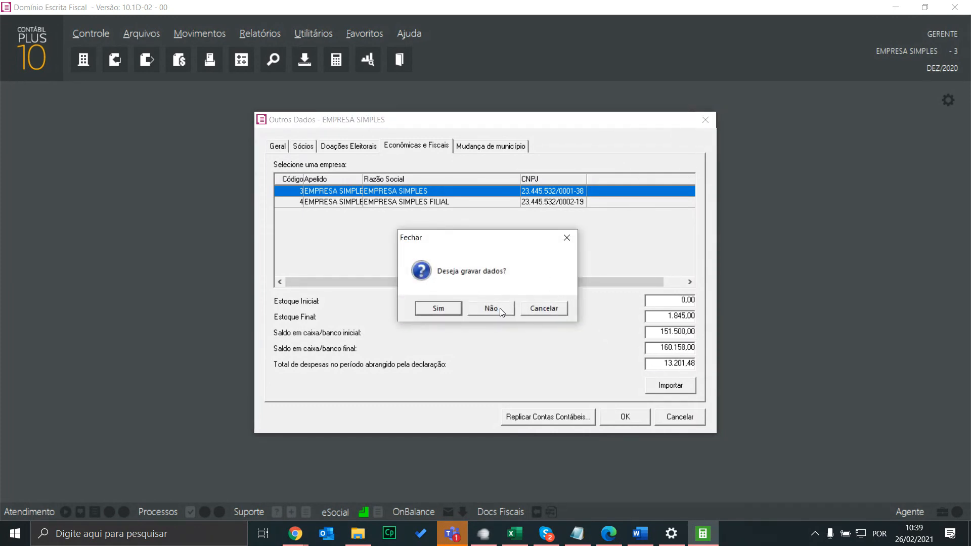
pyautogui.click(537, 309)
pyautogui.click(530, 203)
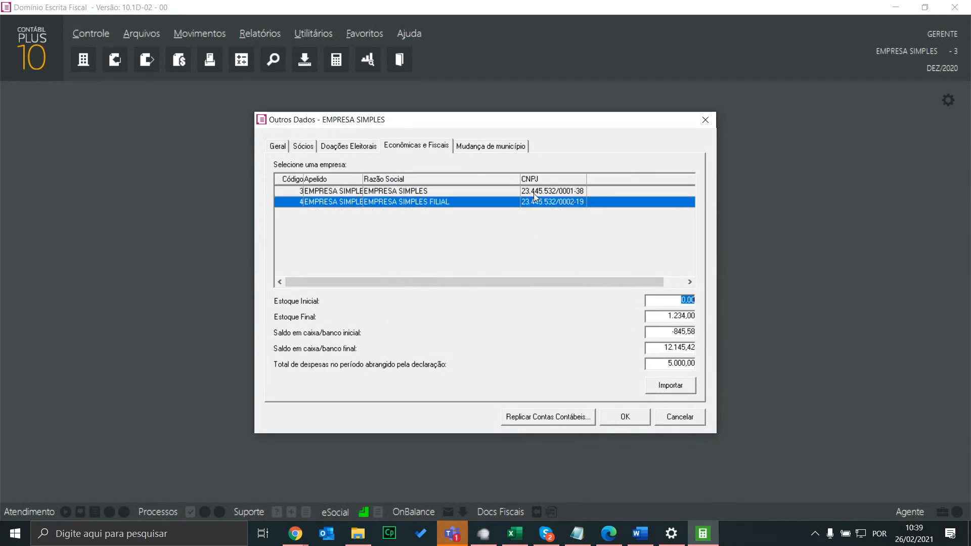
pyautogui.click(534, 193)
pyautogui.click(706, 121)
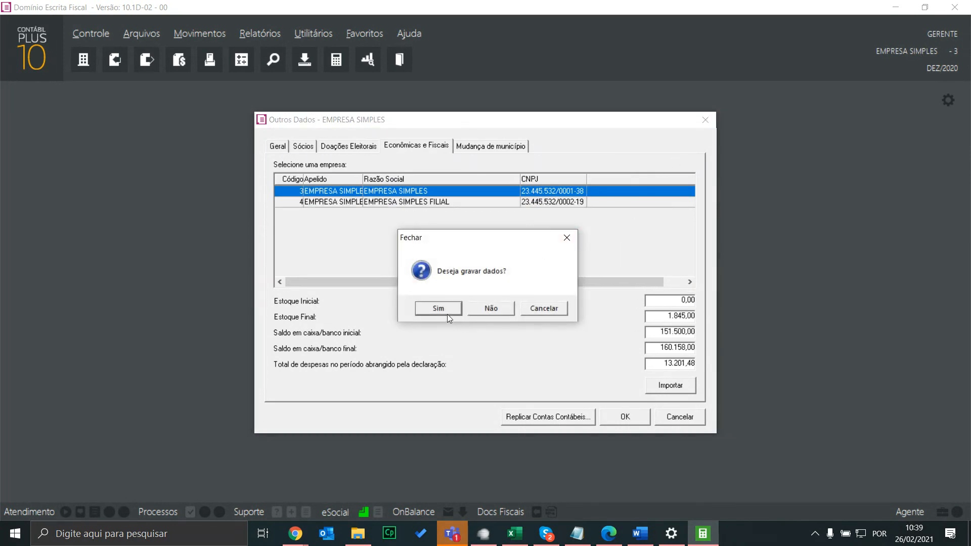
pyautogui.click(492, 308)
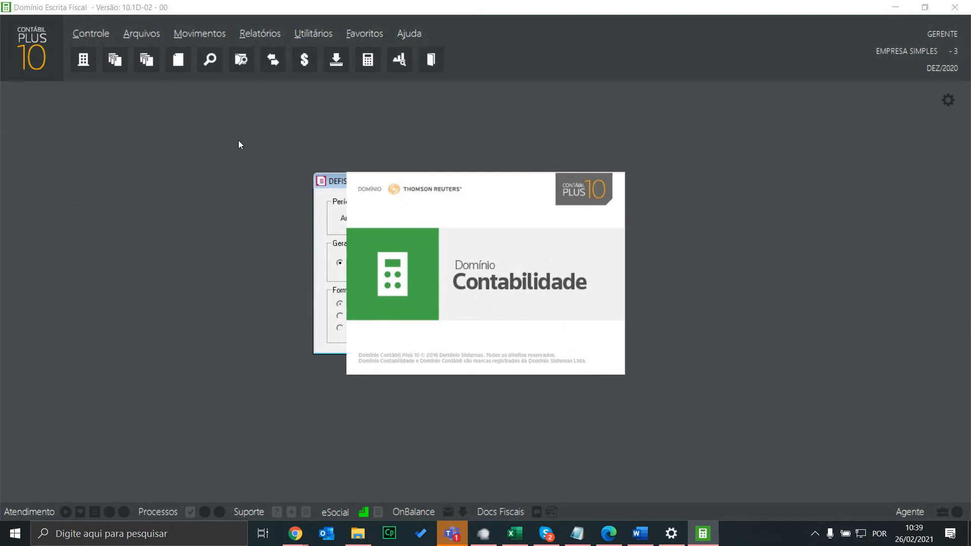
# Open Controle > Parâmetros and show its Matriz/Filiais options, moving DEFIS 2021 aside
pyautogui.click(105, 36)
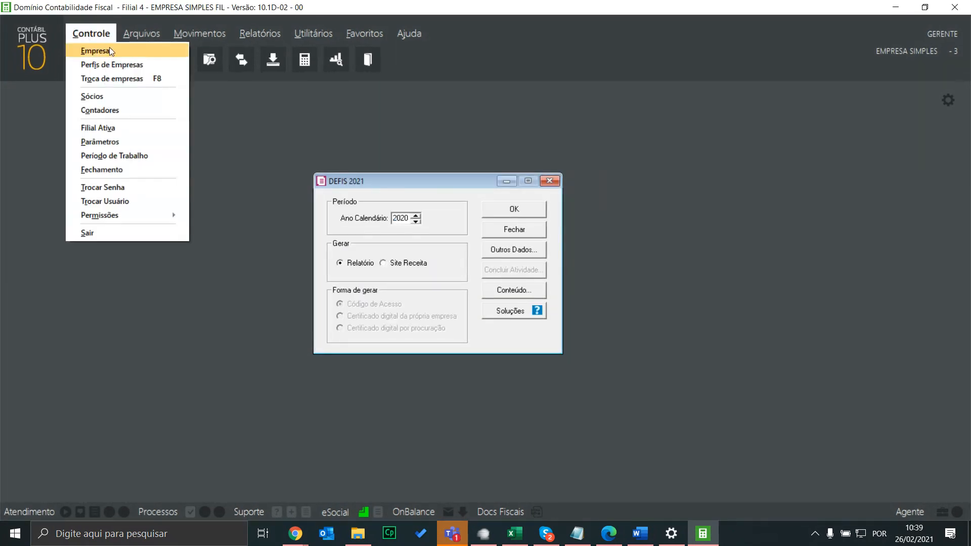
pyautogui.click(153, 142)
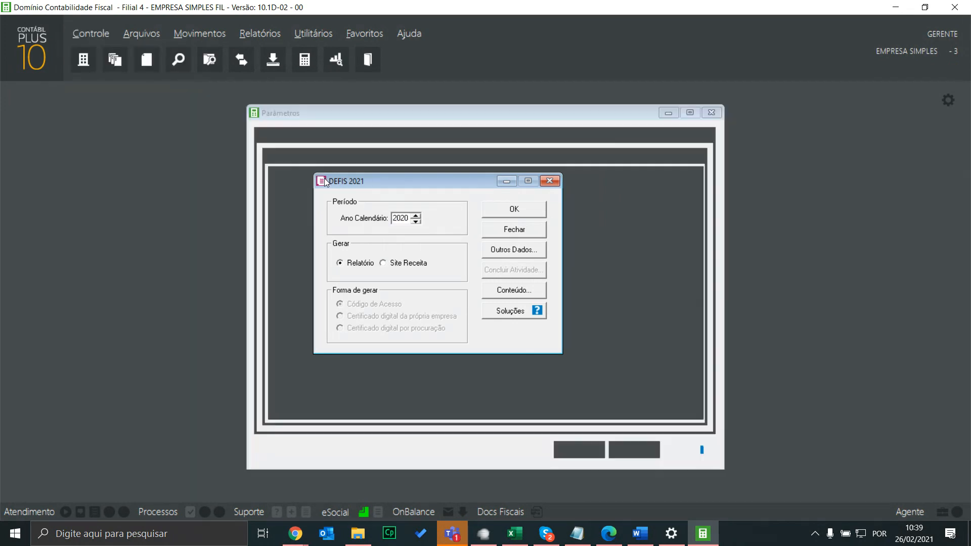
pyautogui.moveTo(400, 181); pyautogui.dragTo(204, 164)
pyautogui.click(635, 155)
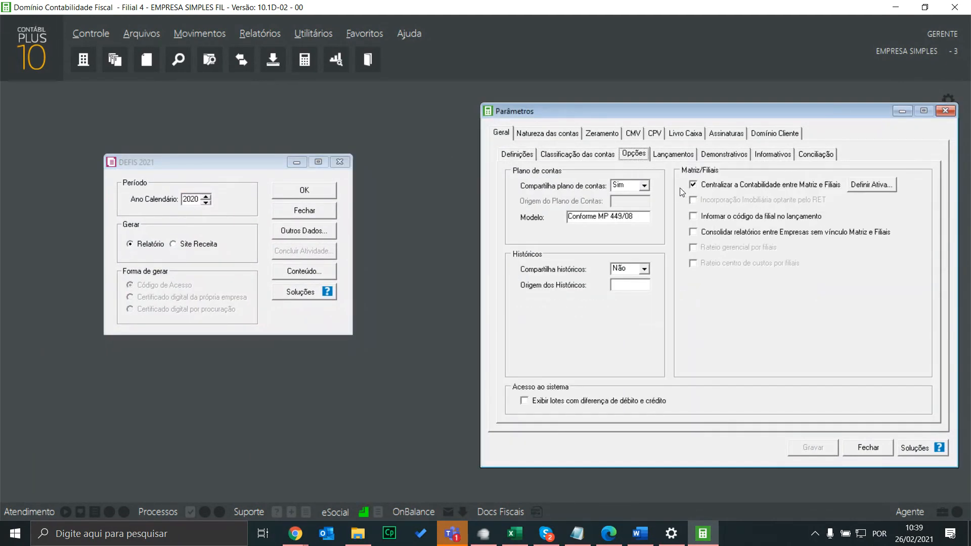
# Reopen DEFIS Outros Dados beside Parâmetros on its Econômicas e Fiscais tab
pyautogui.click(299, 236)
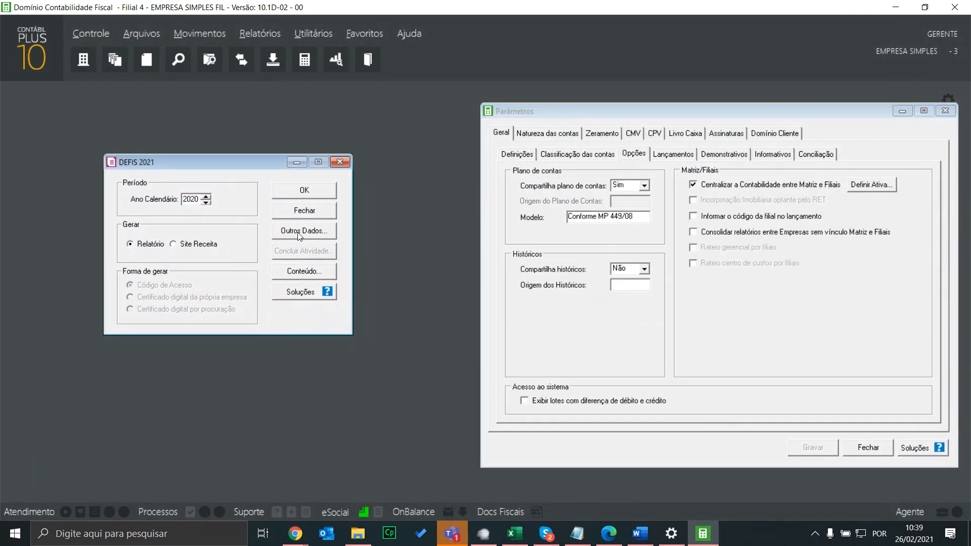
pyautogui.click(299, 233)
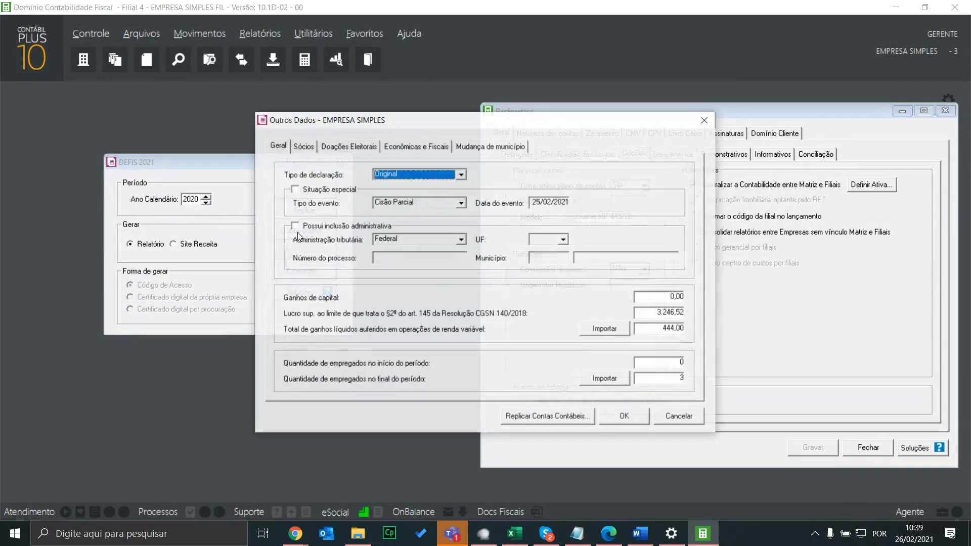
pyautogui.moveTo(559, 105); pyautogui.dragTo(342, 125)
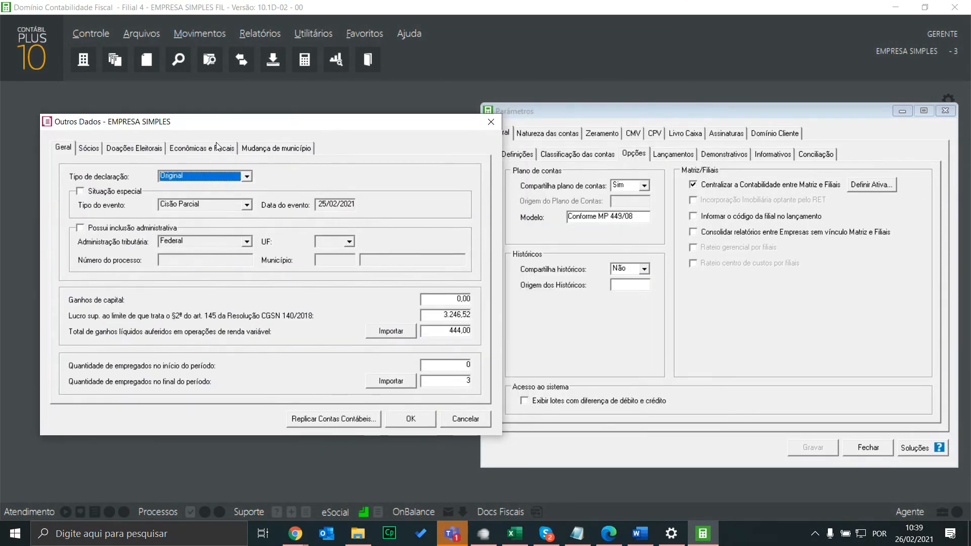
pyautogui.click(216, 147)
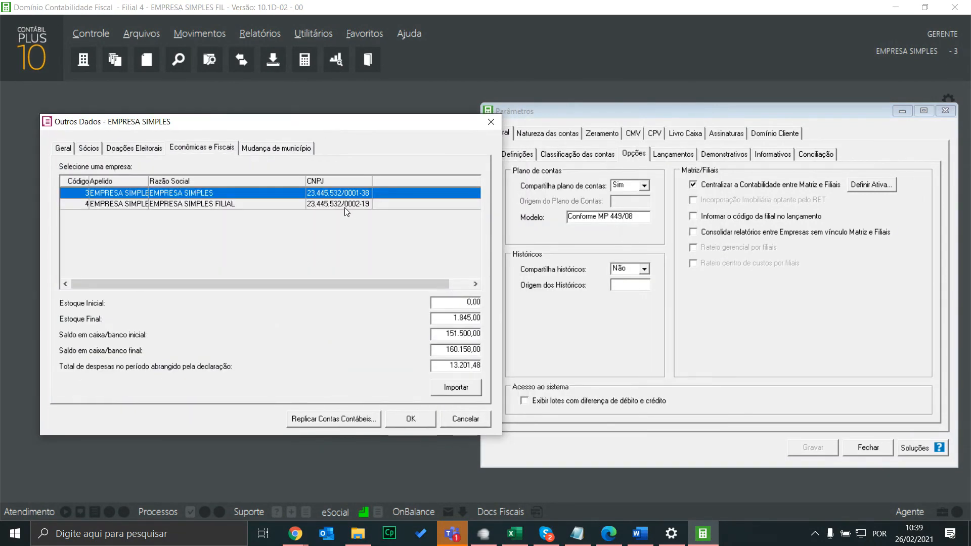
# Re-import the account balances for the head office and then the branch, confirming each
pyautogui.click(461, 387)
pyautogui.click(494, 307)
pyautogui.click(228, 204)
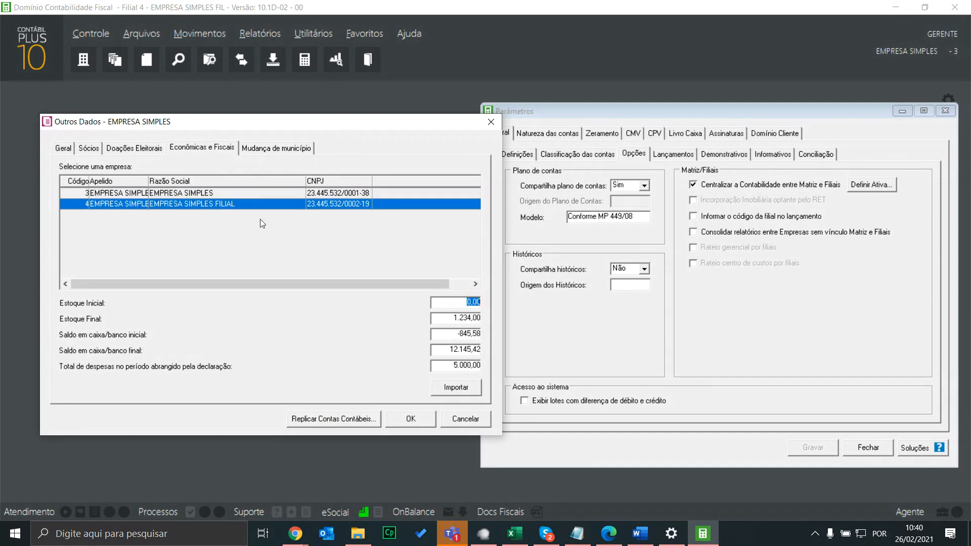
pyautogui.click(462, 387)
pyautogui.click(498, 306)
# Close Outros Dados without saving the data
pyautogui.click(510, 120)
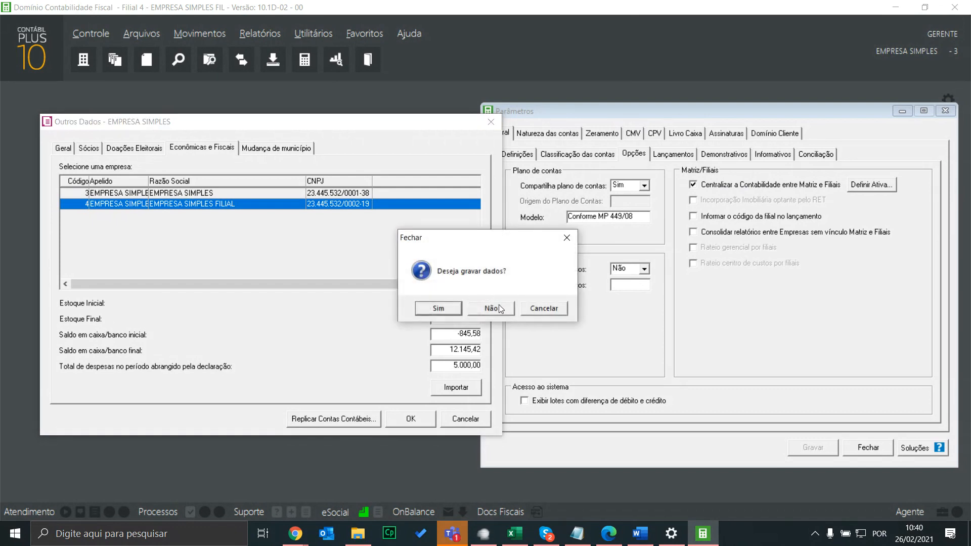
pyautogui.click(547, 306)
pyautogui.click(418, 419)
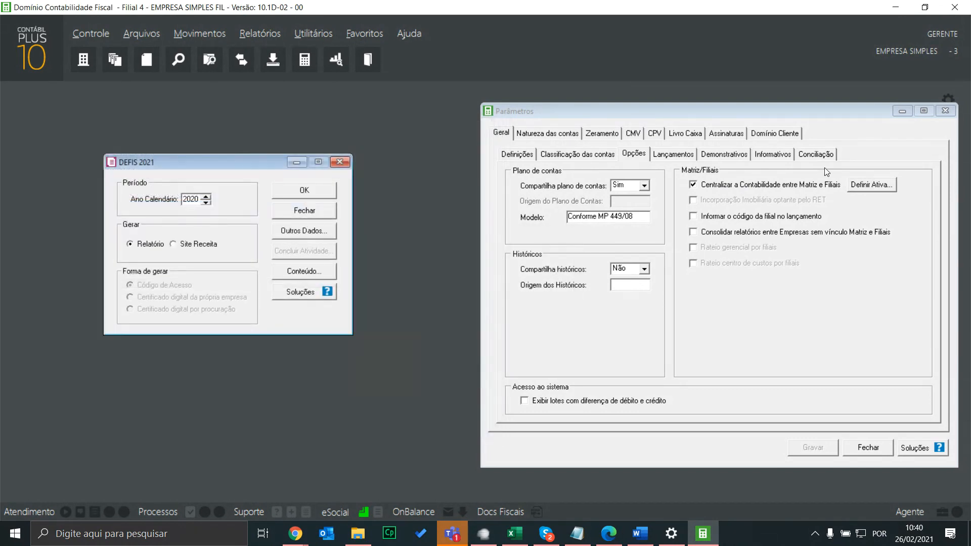
# Uncheck Centralizar a Contabilidade entre Matriz e Filiais in the accounting parameters and save
pyautogui.click(757, 192)
pyautogui.click(757, 190)
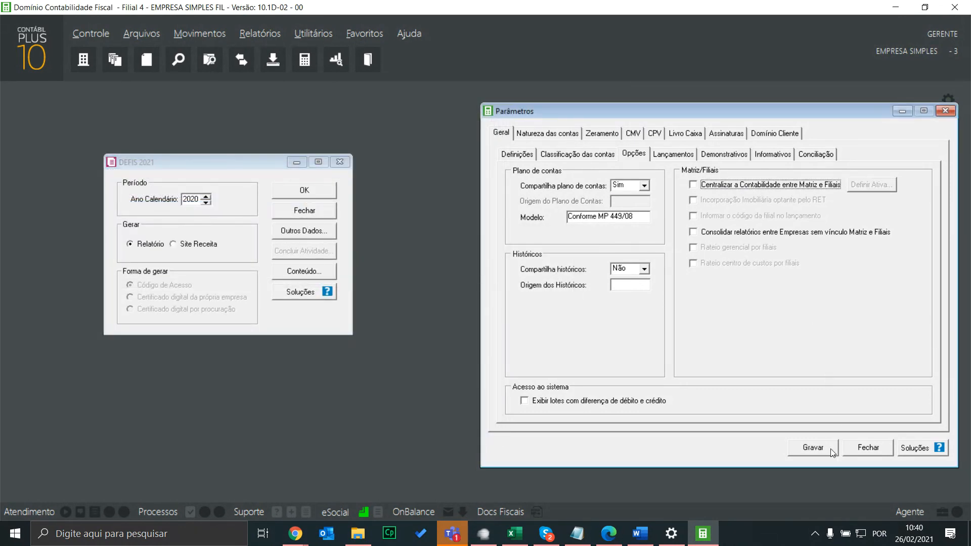
pyautogui.click(834, 451)
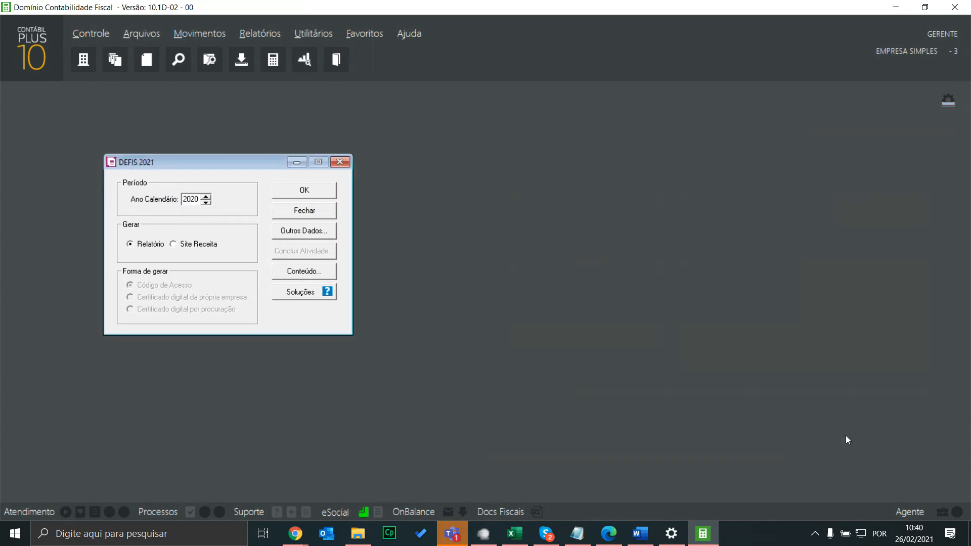
# Re-import the Econômicas e Fiscais balances from accounting and review the EMPRESA SIMPLES FILIAL figures
pyautogui.click(310, 229)
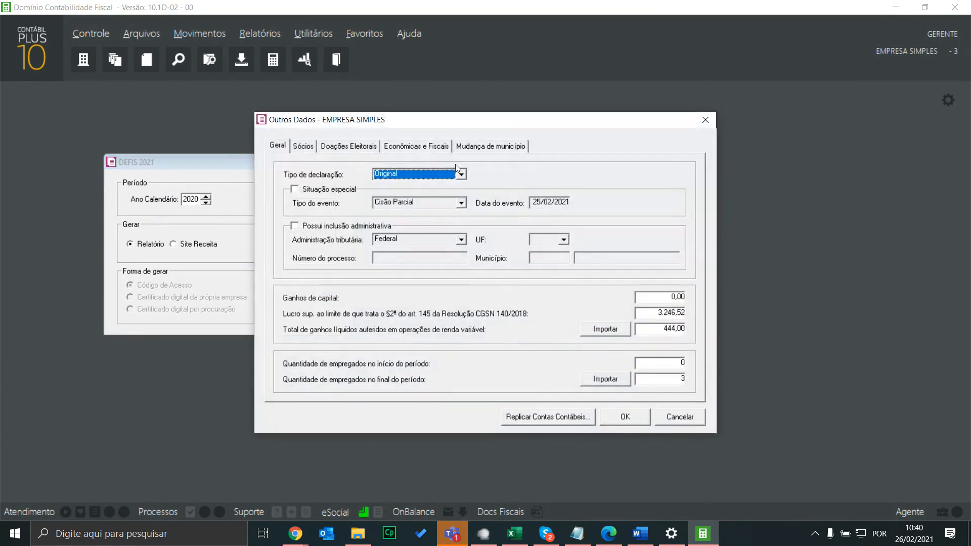
pyautogui.click(415, 146)
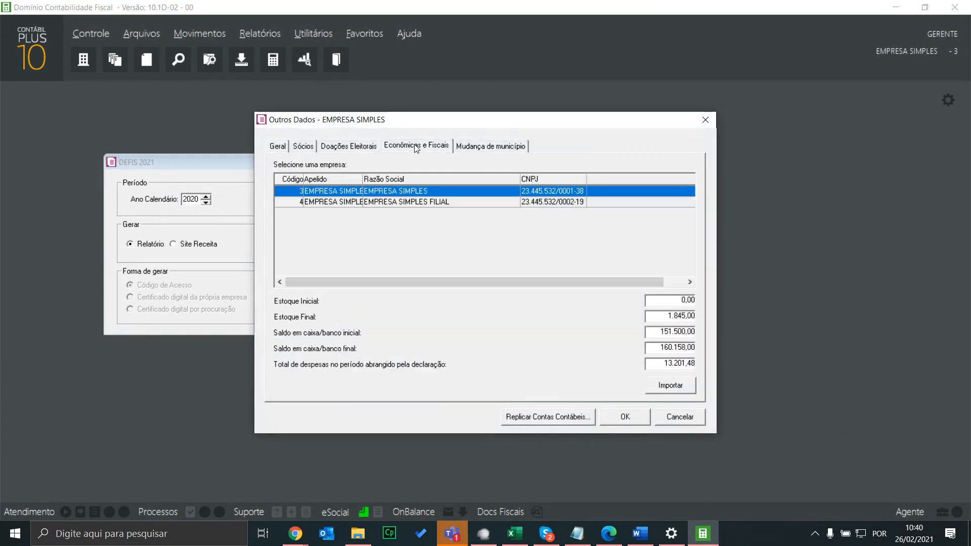
pyautogui.click(672, 388)
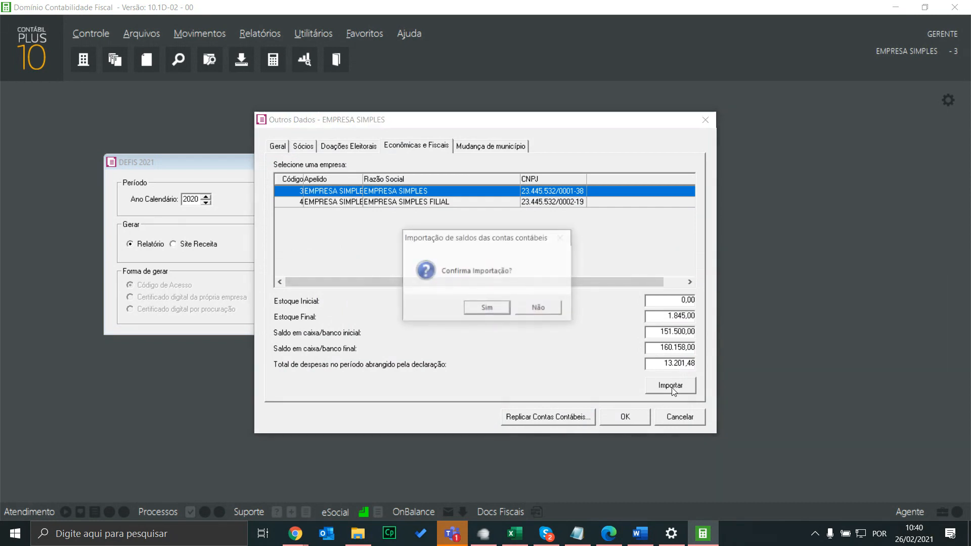
pyautogui.click(479, 310)
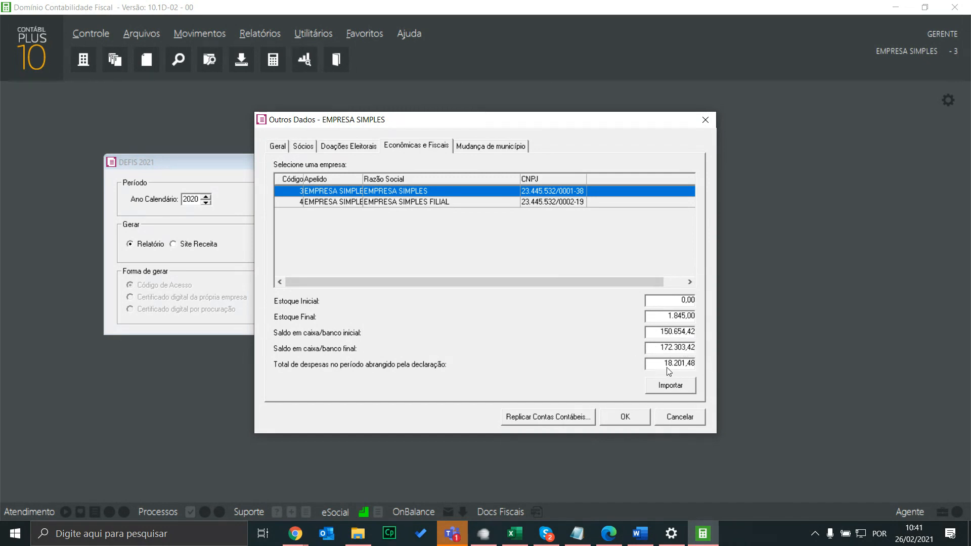
pyautogui.click(568, 203)
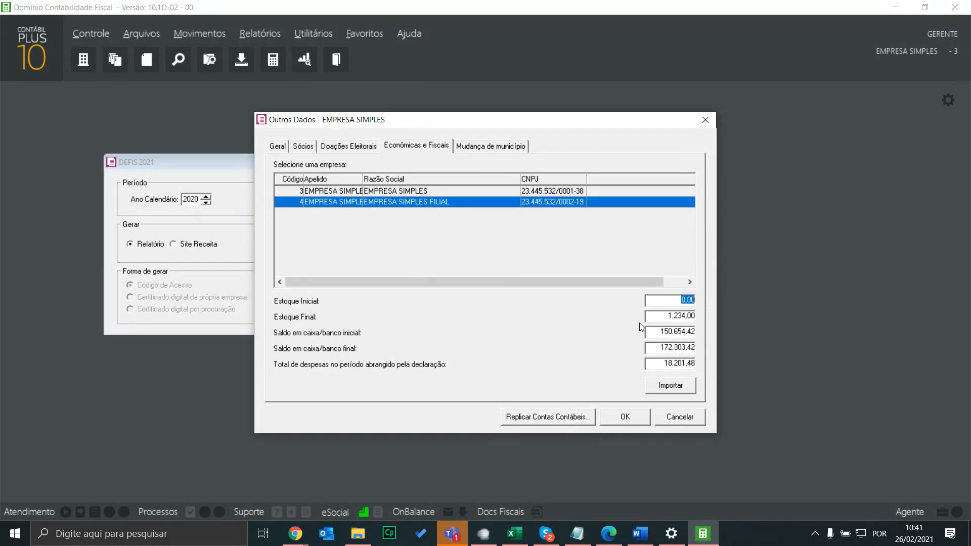
pyautogui.click(668, 419)
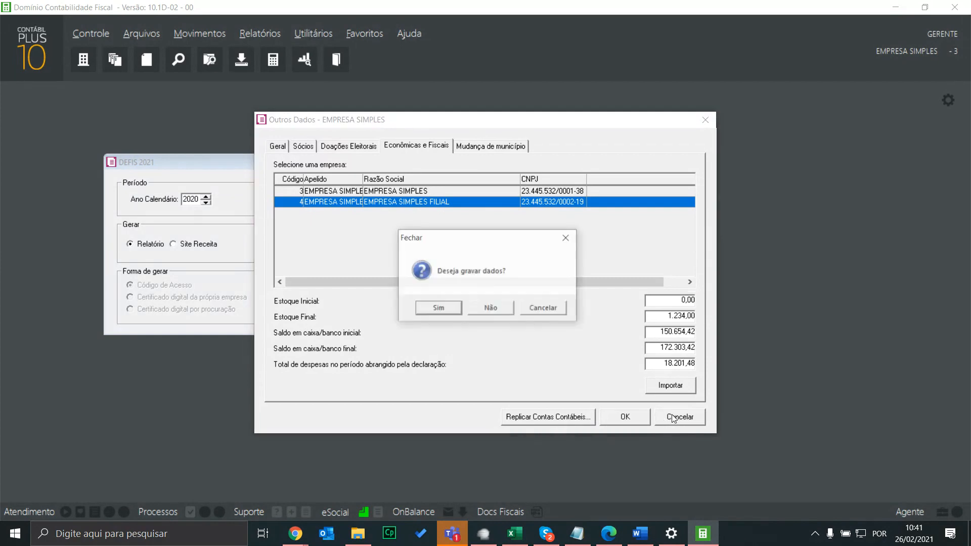
# Discard the unsaved Outros Dados, then recheck and save the accounting head-office and branch options
pyautogui.click(491, 308)
pyautogui.click(91, 33)
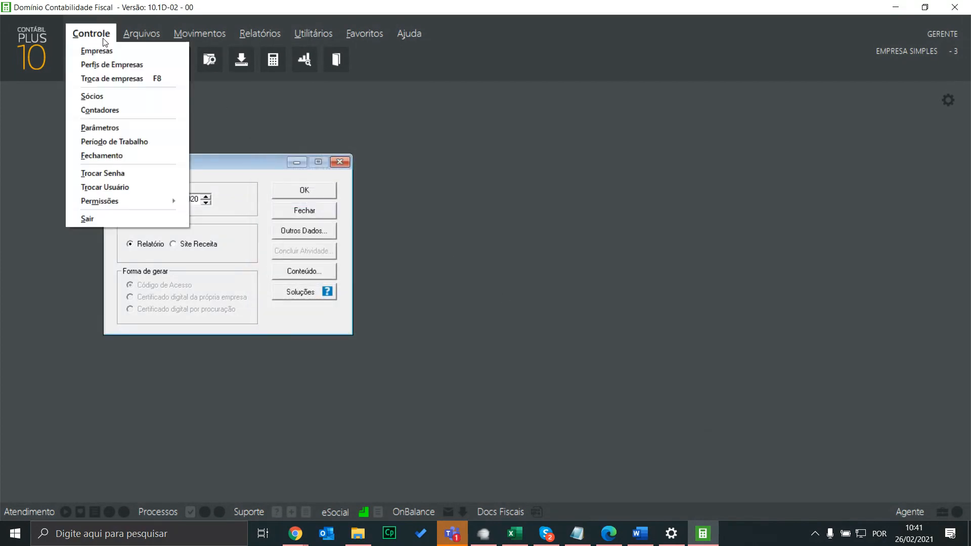
pyautogui.click(117, 129)
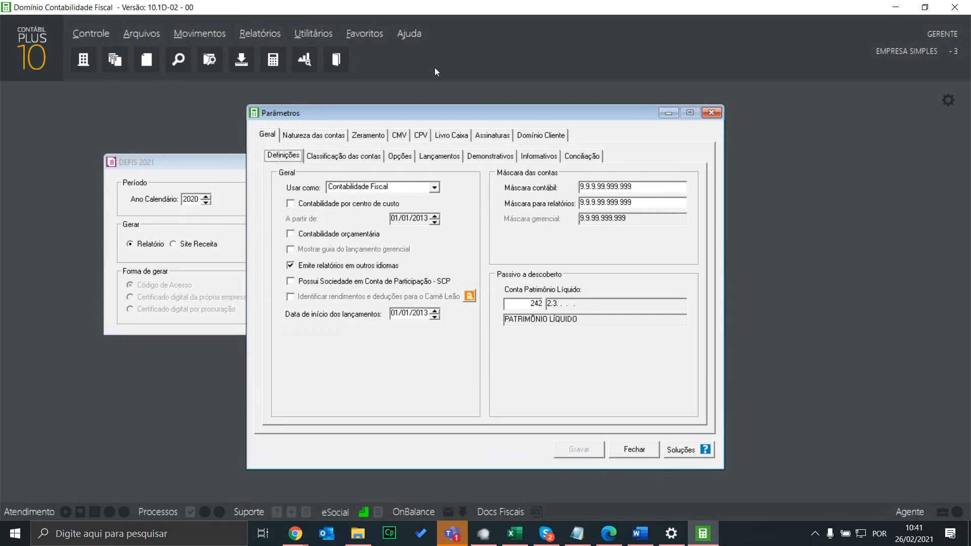
pyautogui.click(411, 155)
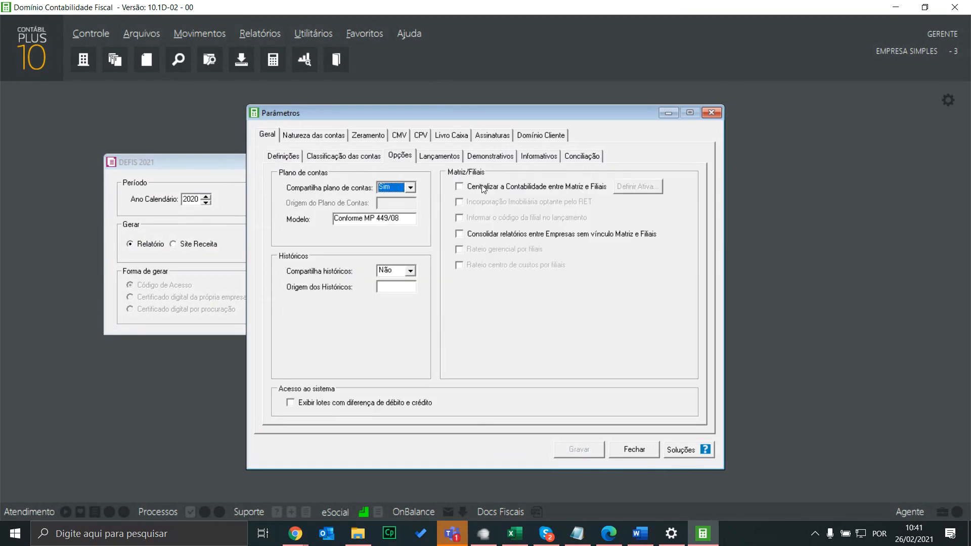
pyautogui.click(588, 448)
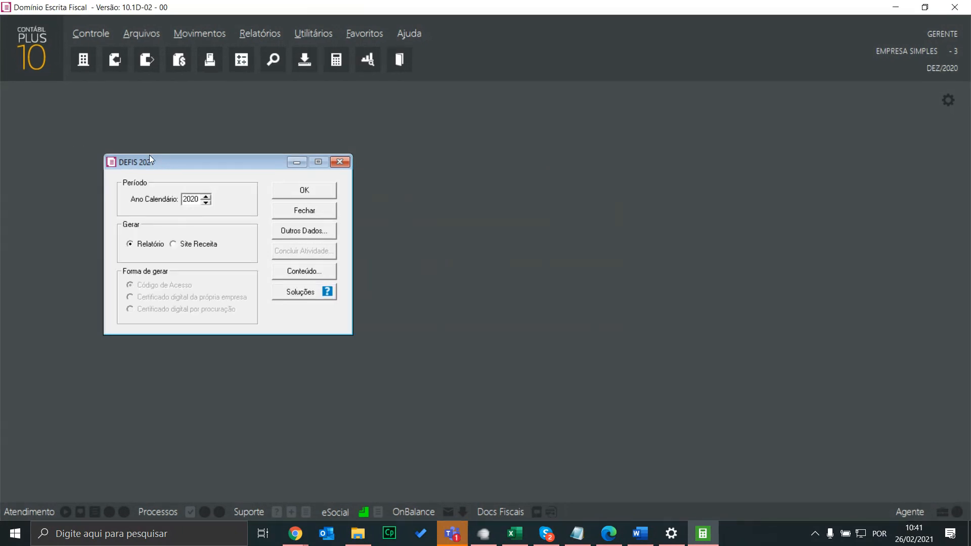
# Review the head office's Federal and Contabilidade options in Parâmetros, then close Parâmetros and DEFIS 2021
pyautogui.moveTo(192, 163)
pyautogui.mouseDown()
pyautogui.moveTo(780, 138)
pyautogui.moveTo(805, 97)
pyautogui.moveTo(794, 125)
pyautogui.moveTo(786, 113)
pyautogui.moveTo(792, 122)
pyautogui.mouseUp()
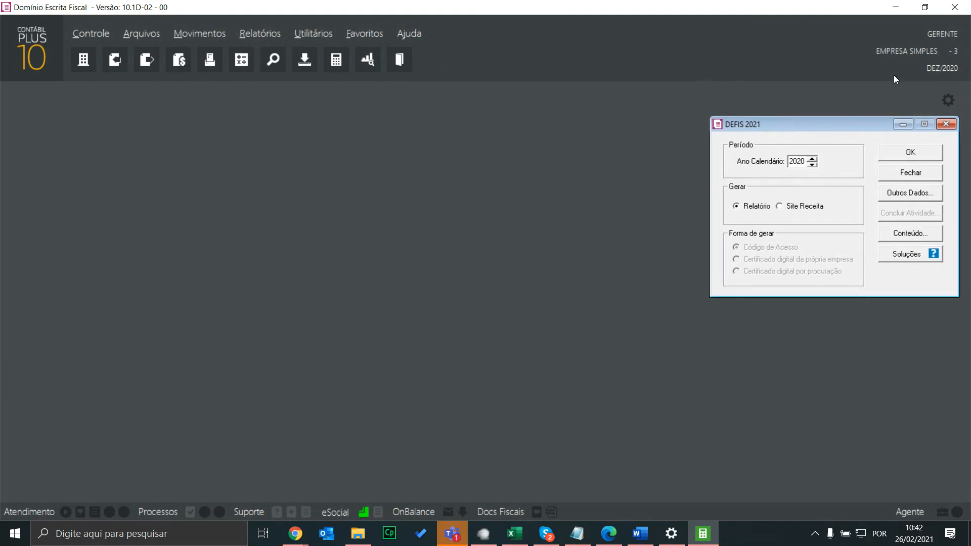
pyautogui.click(949, 100)
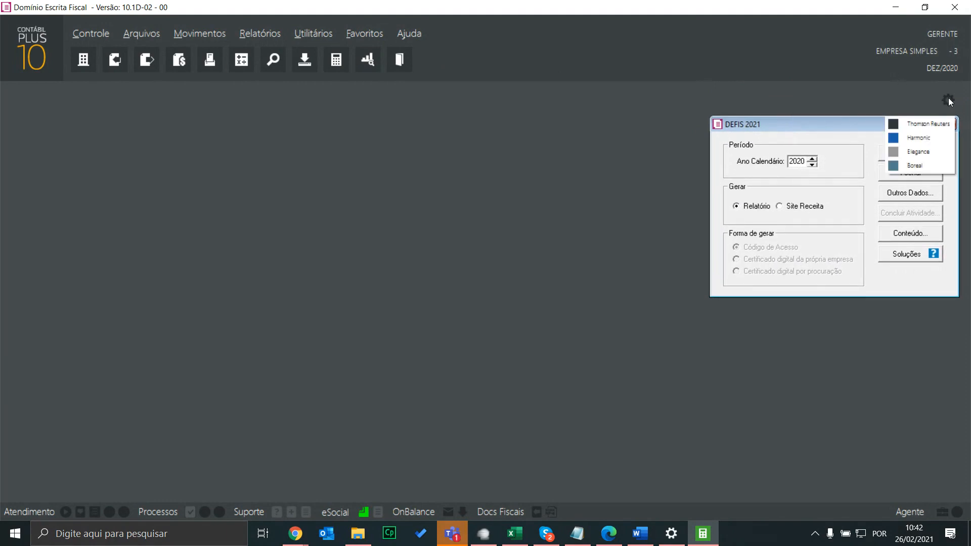
pyautogui.click(105, 35)
pyautogui.click(537, 353)
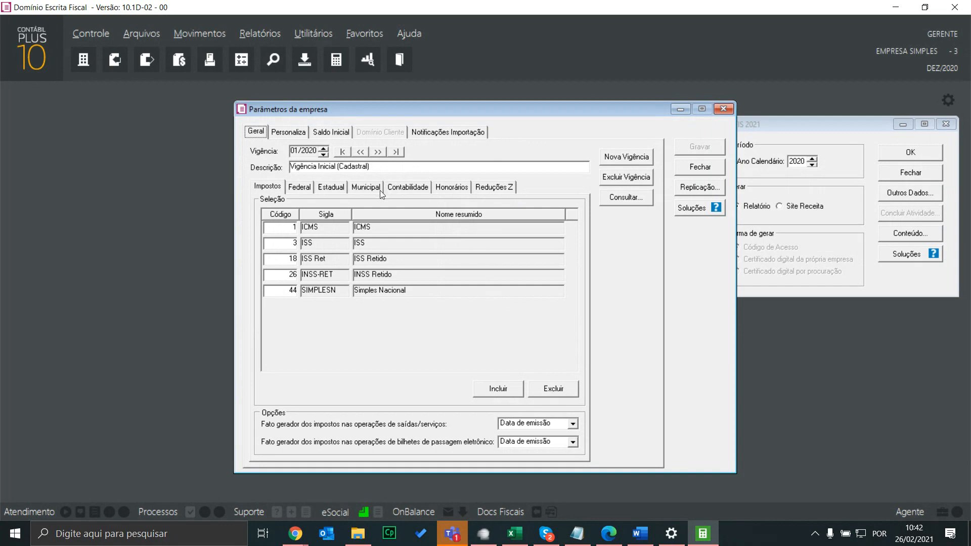
pyautogui.click(311, 192)
pyautogui.click(306, 211)
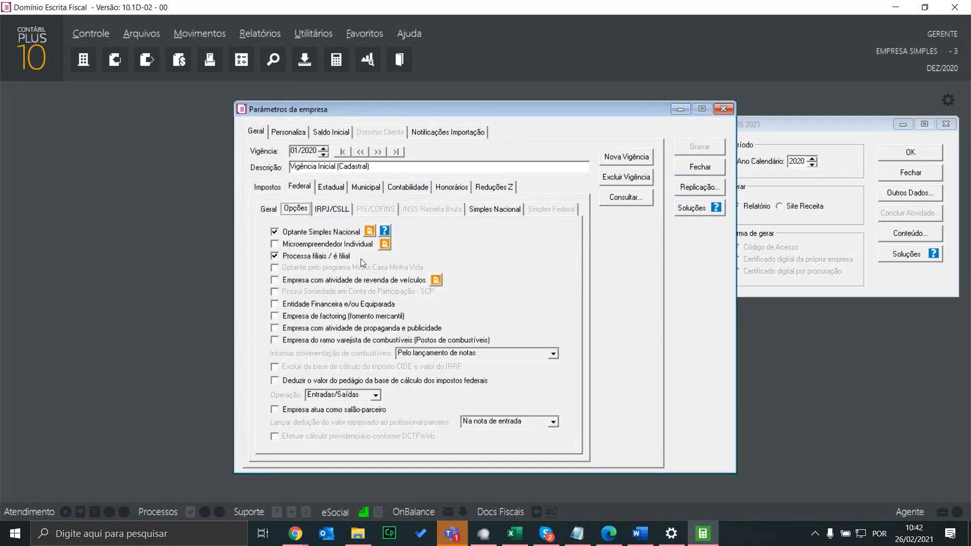
pyautogui.click(411, 190)
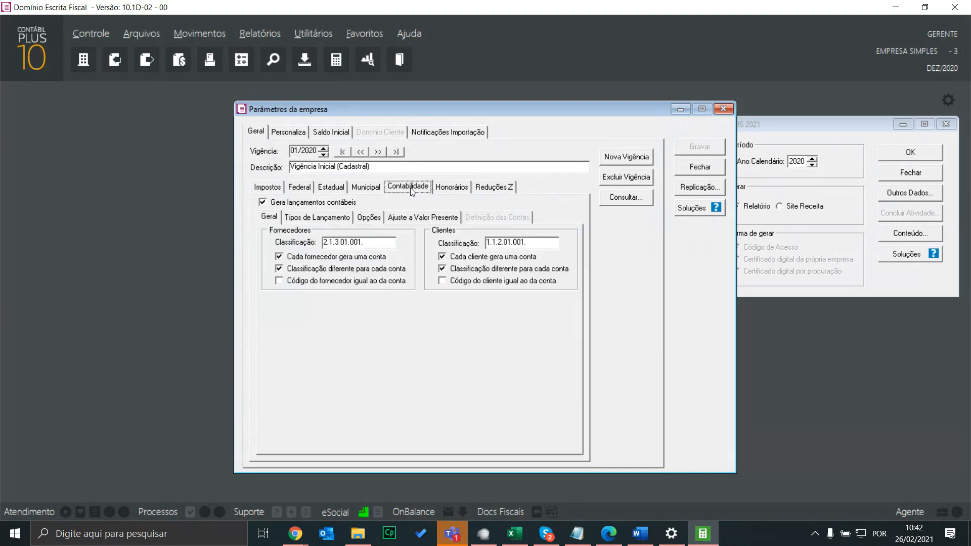
pyautogui.click(368, 221)
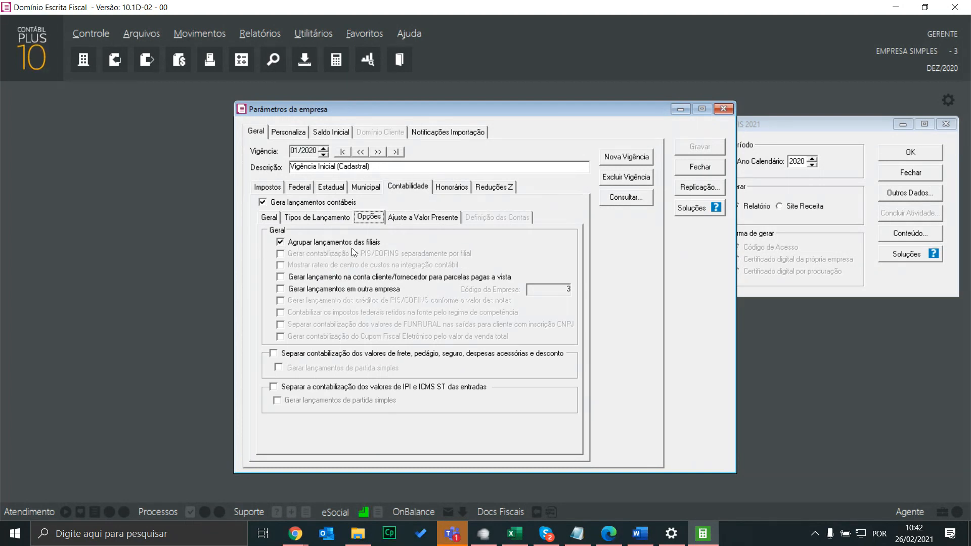
pyautogui.click(724, 109)
pyautogui.click(946, 124)
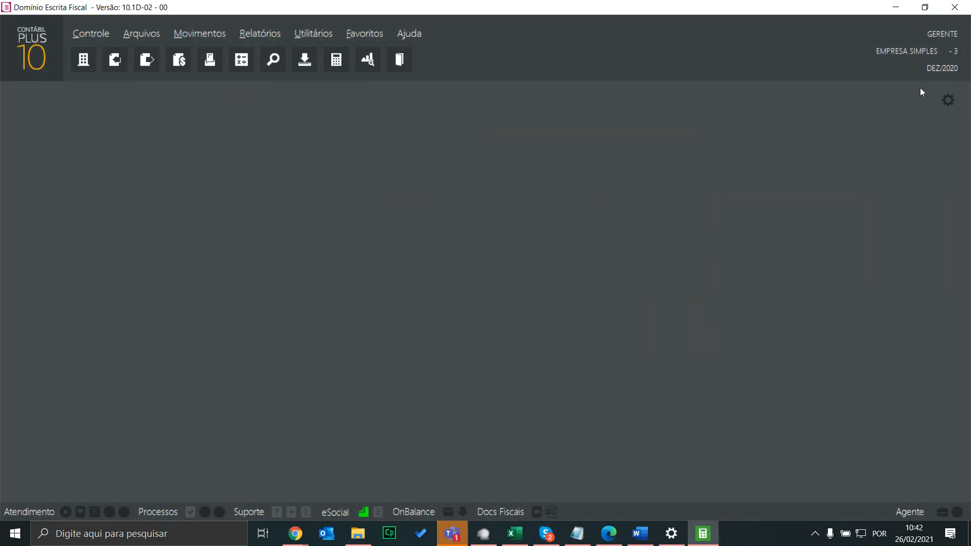
# Switch to branch EMPRESA SIMPLES FIL (company 4) and dismiss the accounting module warning
pyautogui.click(917, 53)
pyautogui.click(850, 62)
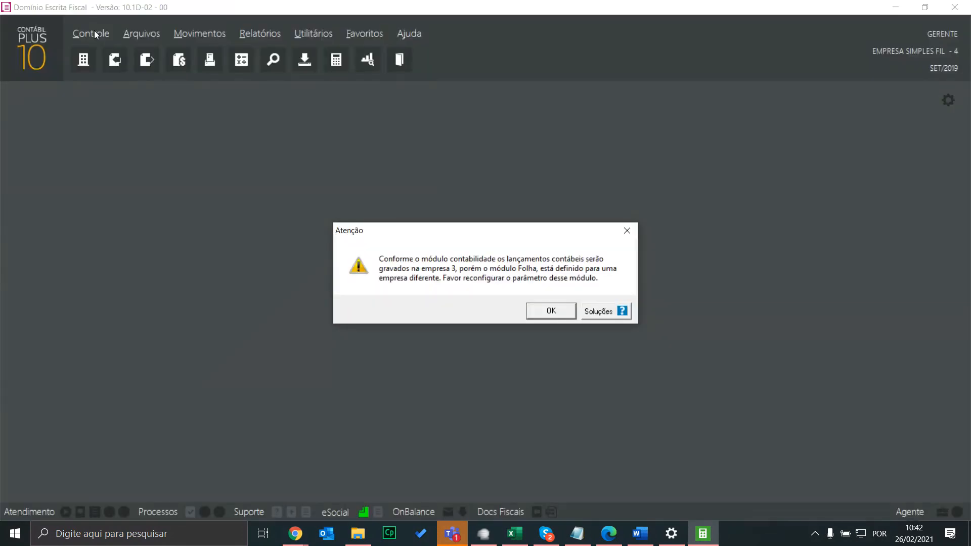
pyautogui.click(554, 310)
# Check the branch's Federal and Contabilidade options, confirming its entries post to company 3
pyautogui.click(107, 35)
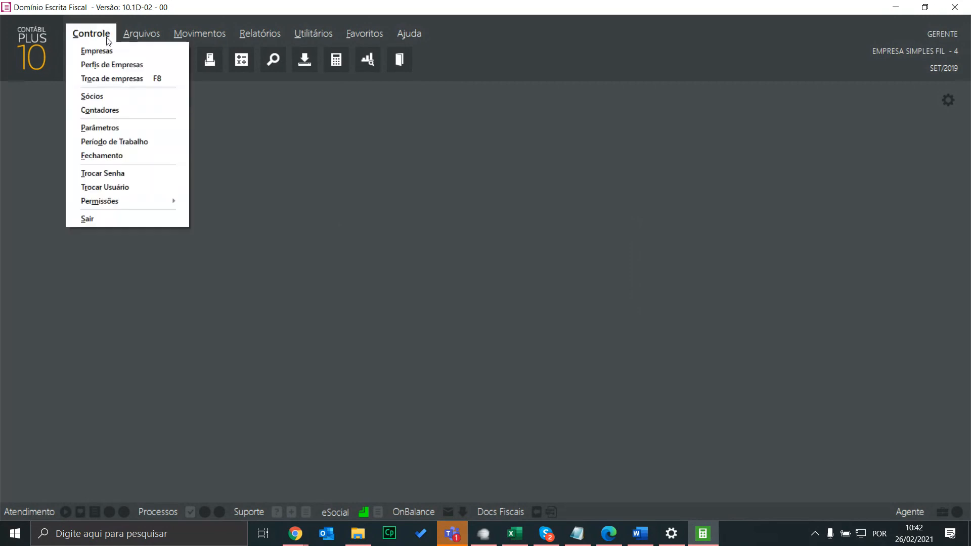
pyautogui.click(110, 131)
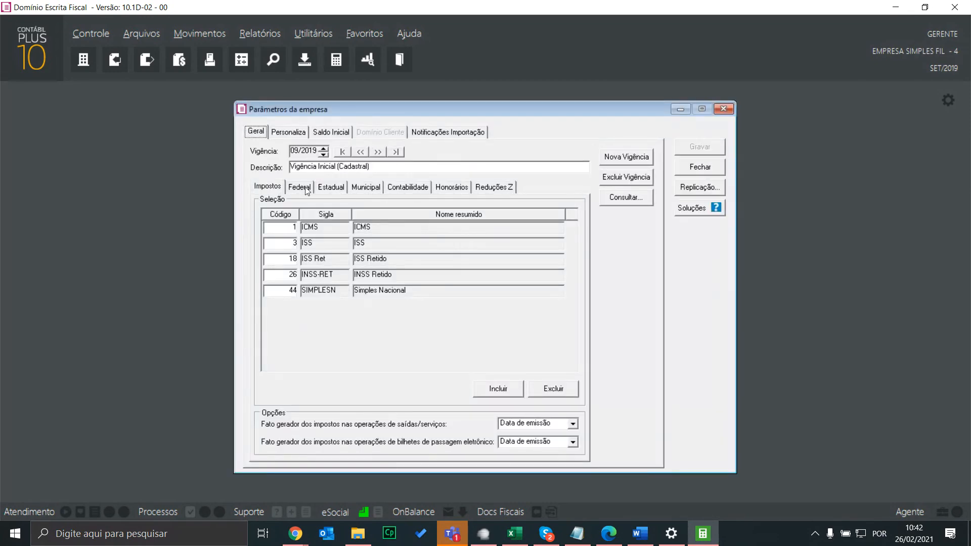
pyautogui.click(299, 188)
pyautogui.click(296, 208)
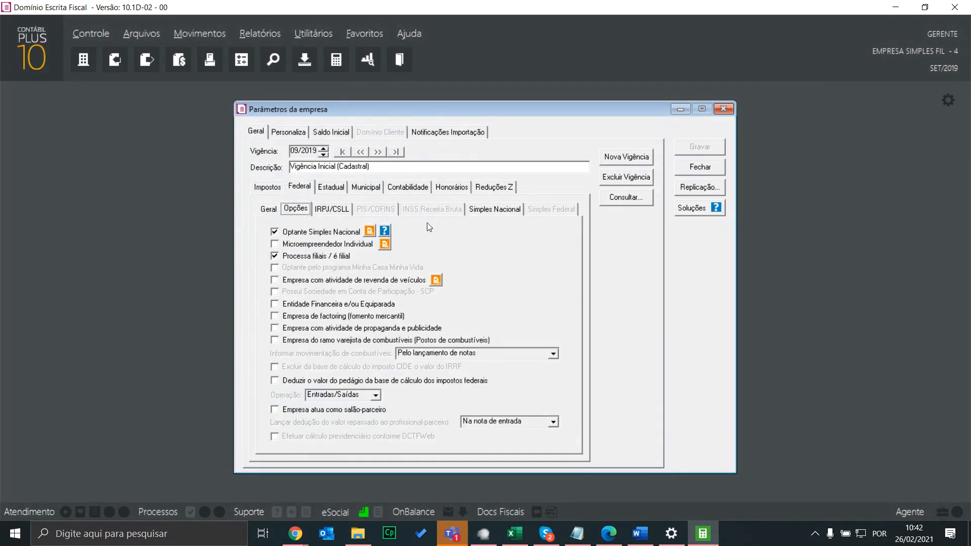
pyautogui.click(423, 188)
pyautogui.click(370, 218)
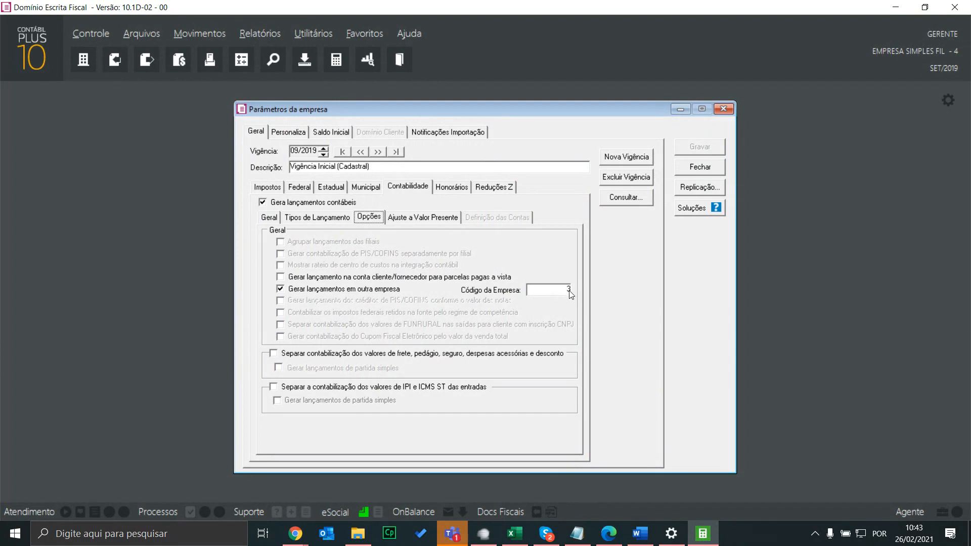
pyautogui.click(724, 109)
pyautogui.click(899, 56)
pyautogui.scroll(1, 889, 84)
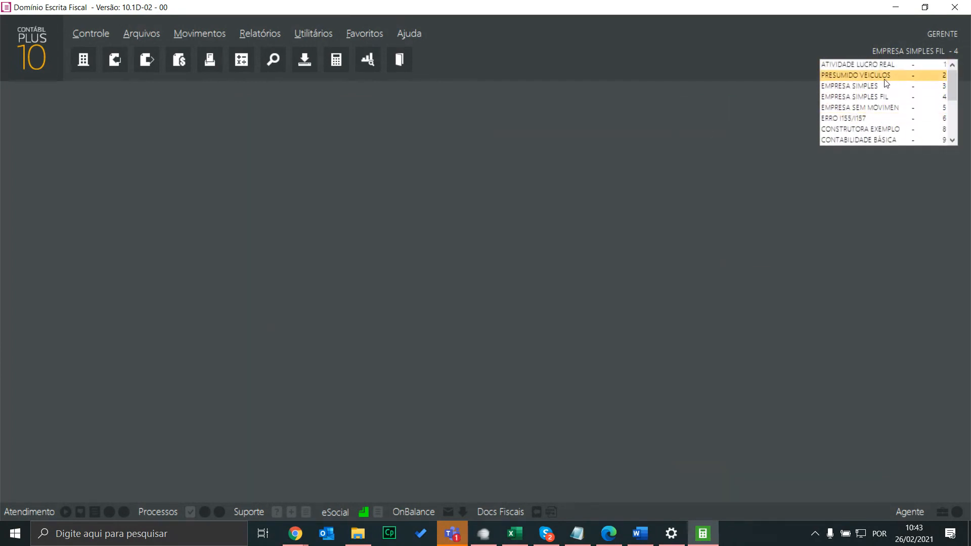
# Return to EMPRESA SIMPLES and open DEFIS 2021 via Relatórios > Informativos > Federais
pyautogui.click(879, 86)
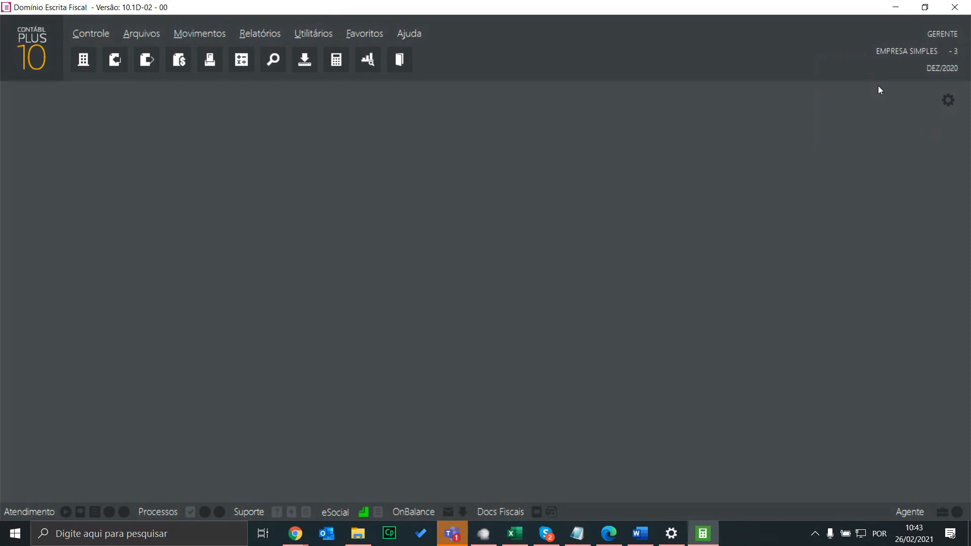
pyautogui.click(260, 33)
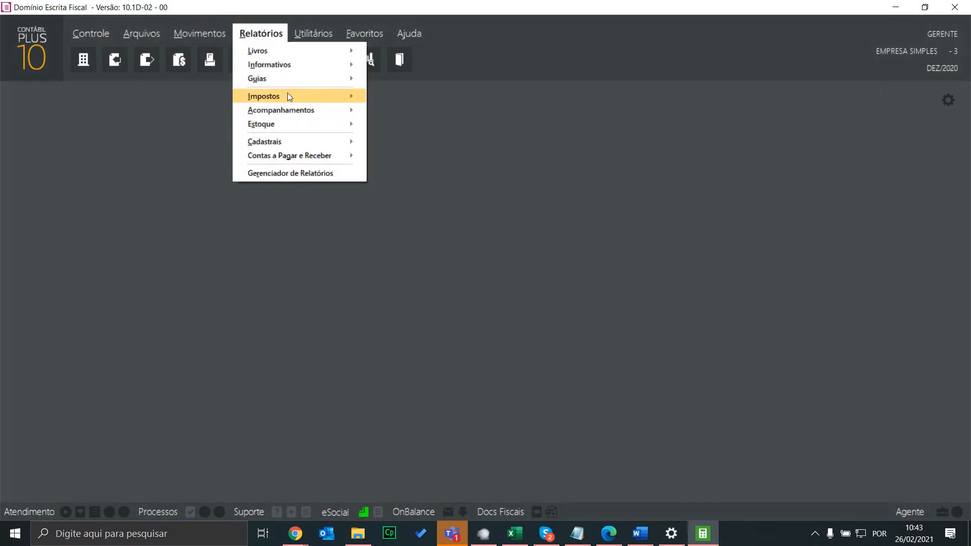
pyautogui.moveTo(305, 67)
pyautogui.moveTo(402, 66)
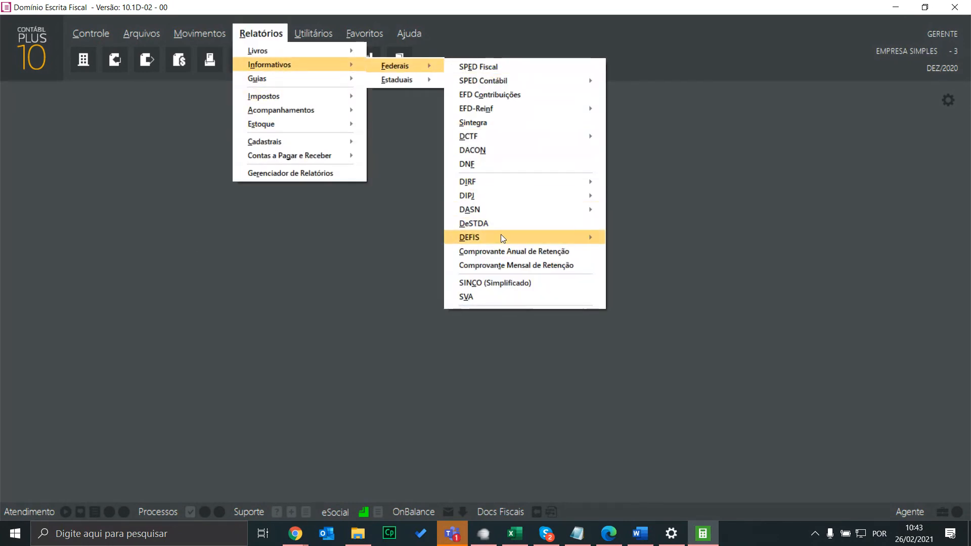
pyautogui.moveTo(500, 237)
pyautogui.click(650, 238)
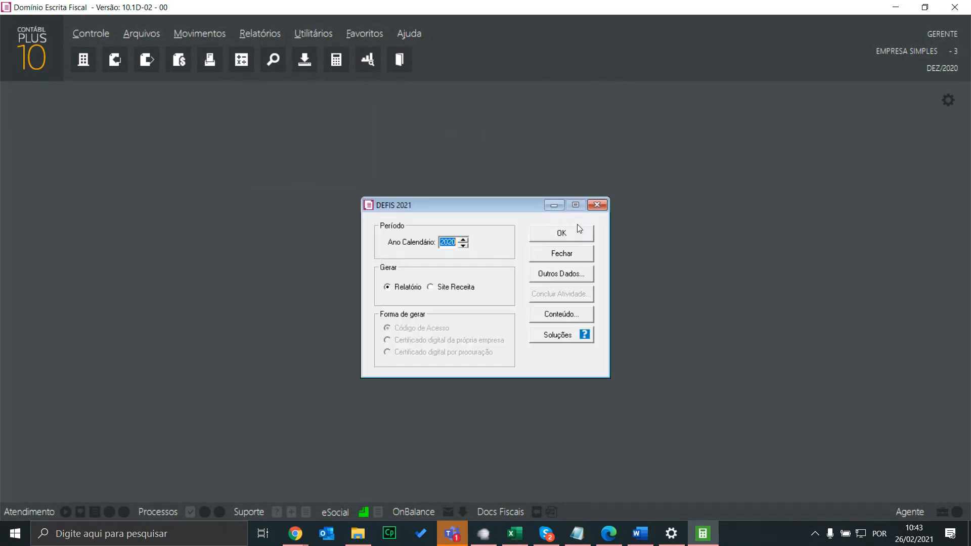
# In Outros Dados > Econômicas e Fiscais, compare both establishments and import balances for the branch, company 4
pyautogui.click(560, 275)
pyautogui.click(414, 146)
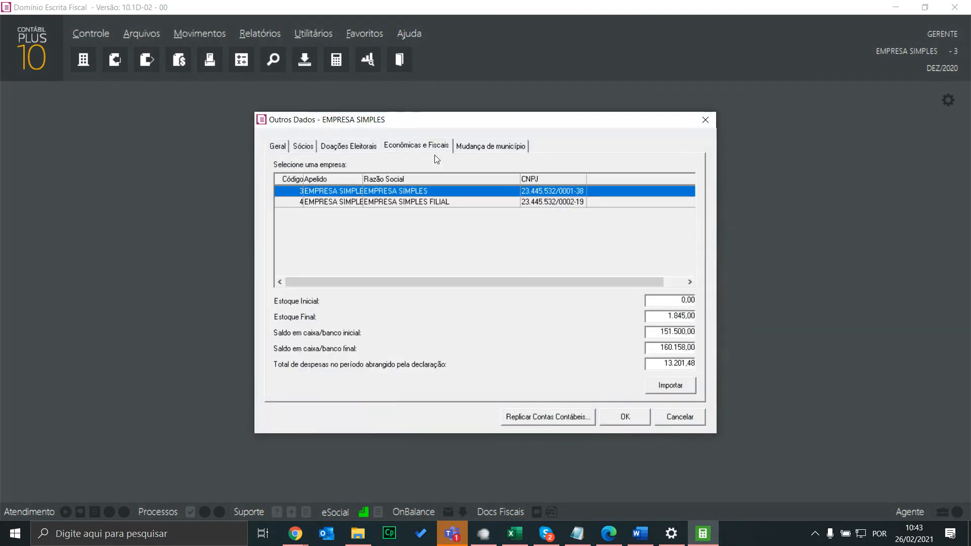
pyautogui.click(545, 202)
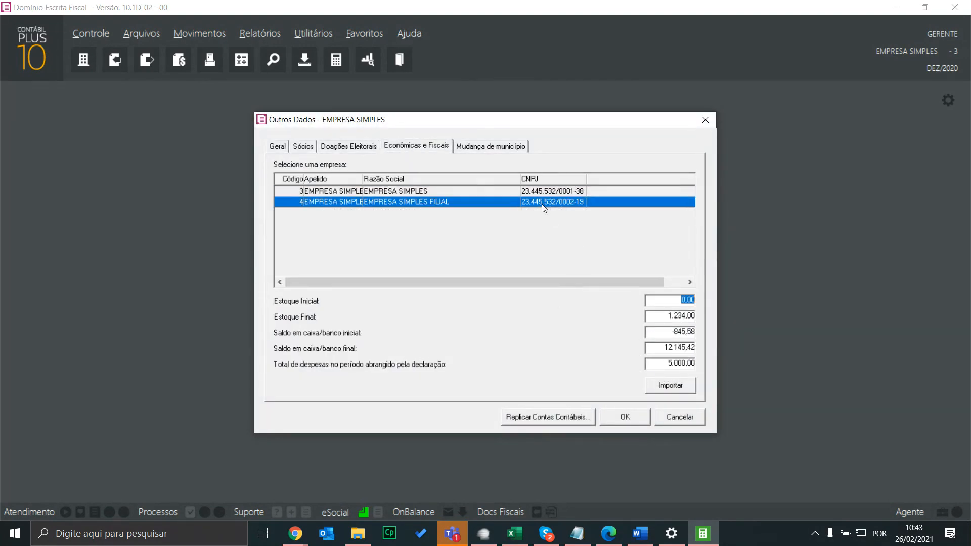
pyautogui.click(521, 191)
pyautogui.click(523, 203)
pyautogui.click(536, 195)
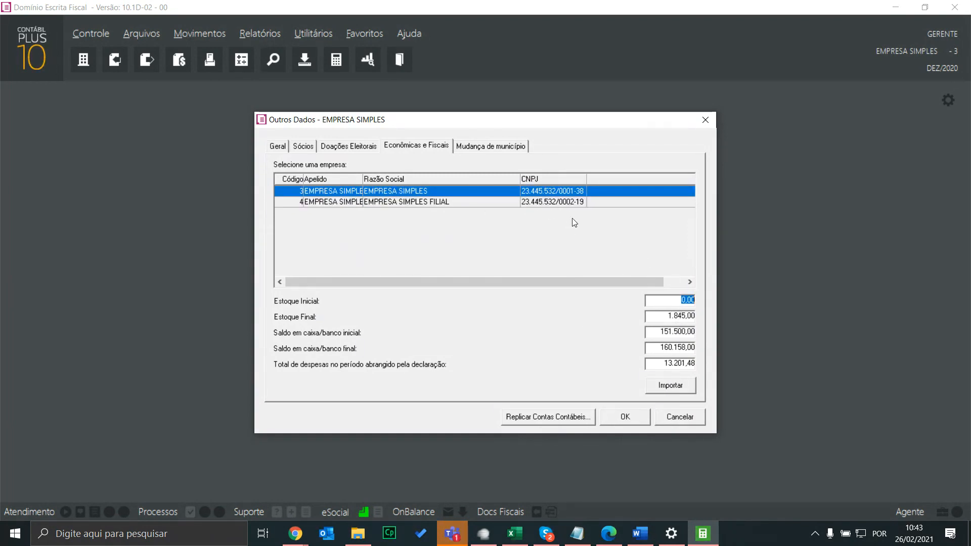
pyautogui.click(567, 203)
pyautogui.click(546, 195)
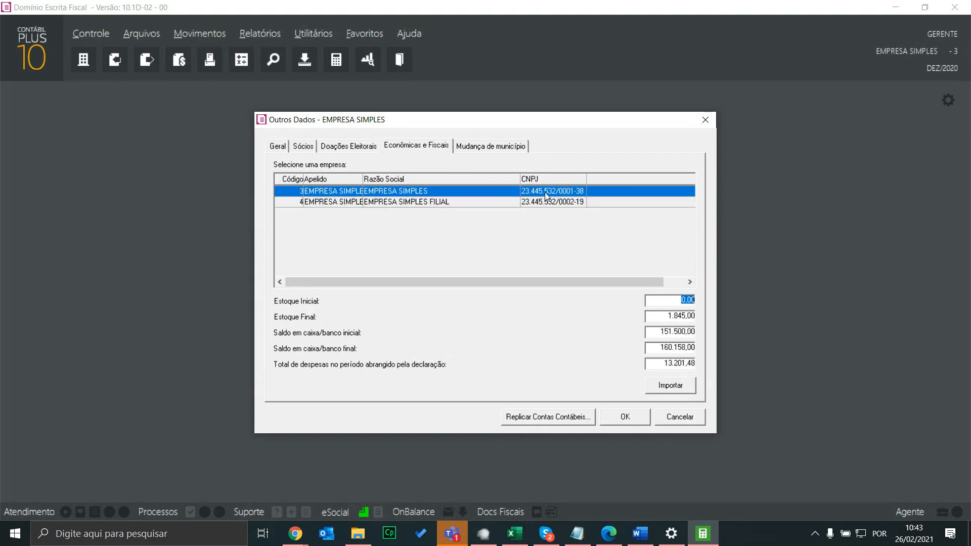
pyautogui.click(549, 202)
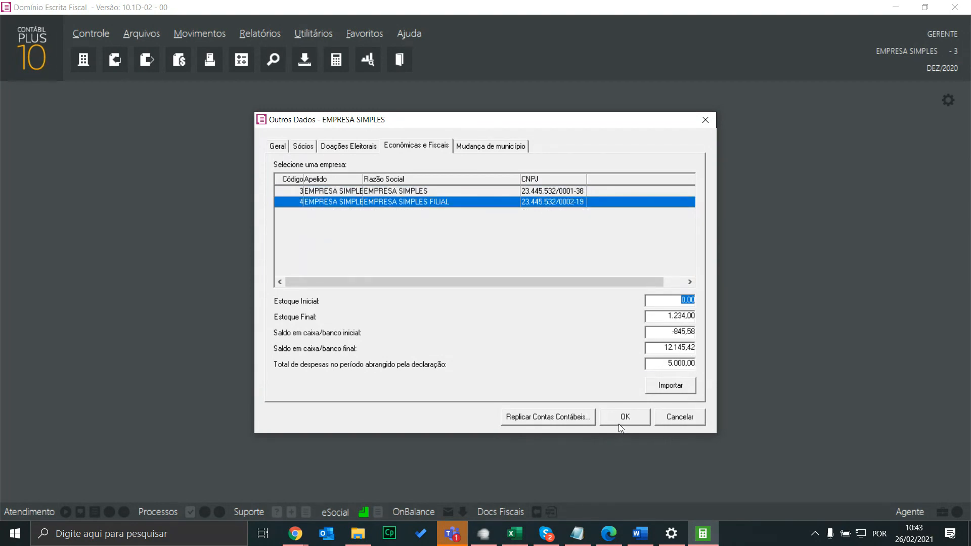
pyautogui.click(677, 387)
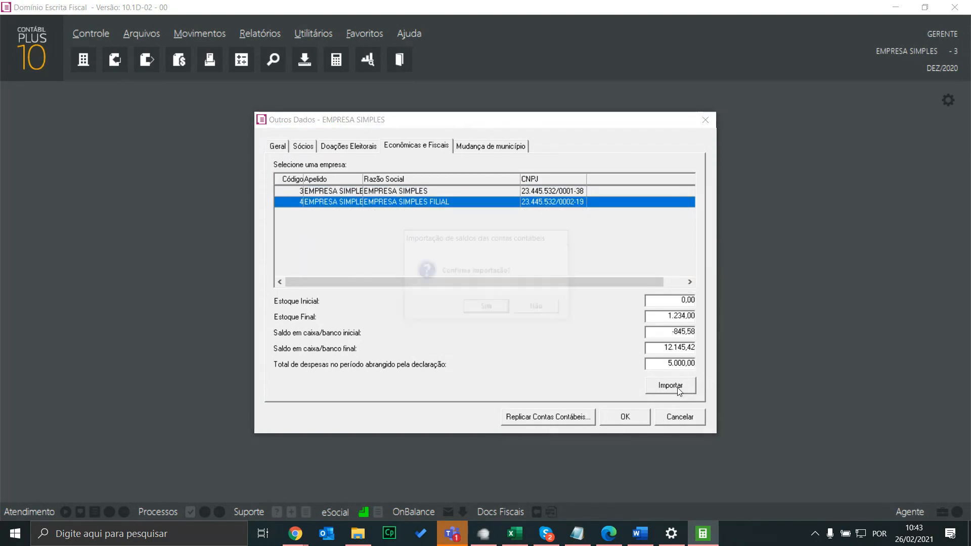
pyautogui.click(489, 307)
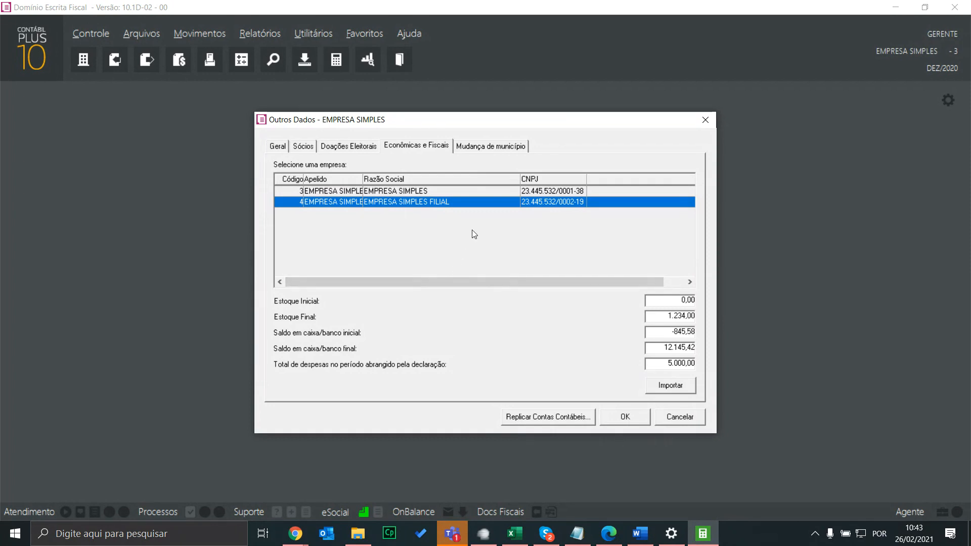
# In the Mudança de município section, tick the address-change box for head office EMPRESA SIMPLES
pyautogui.click(485, 146)
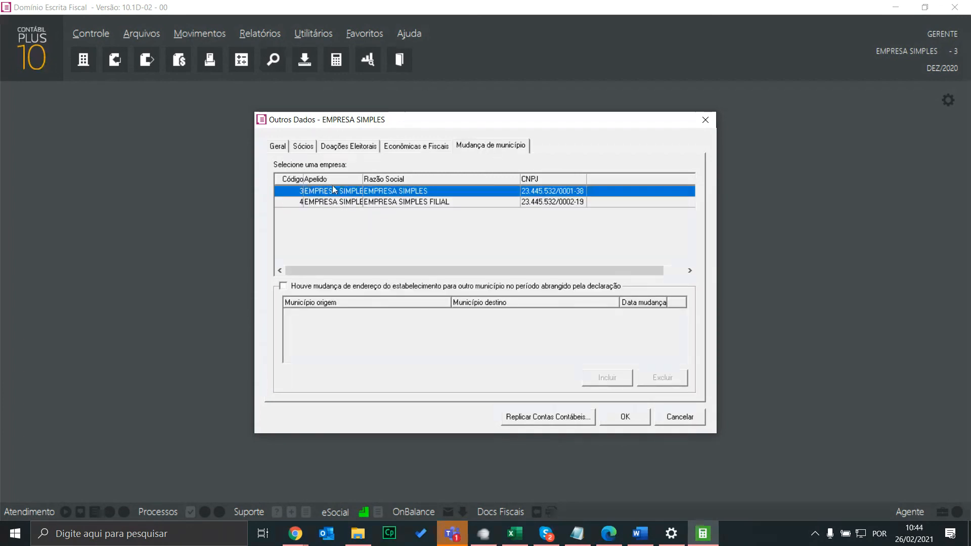
pyautogui.click(348, 202)
pyautogui.click(348, 193)
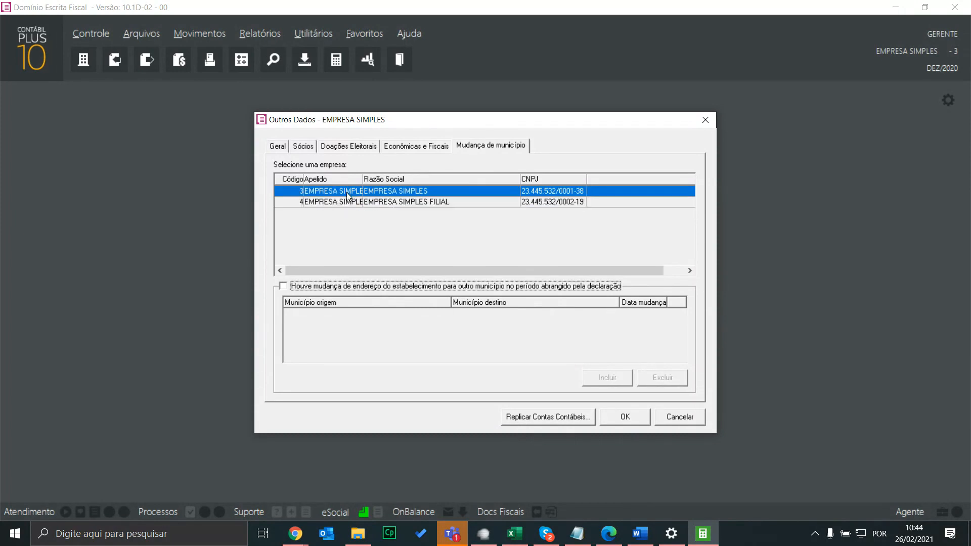
pyautogui.click(348, 202)
pyautogui.click(348, 193)
pyautogui.click(283, 286)
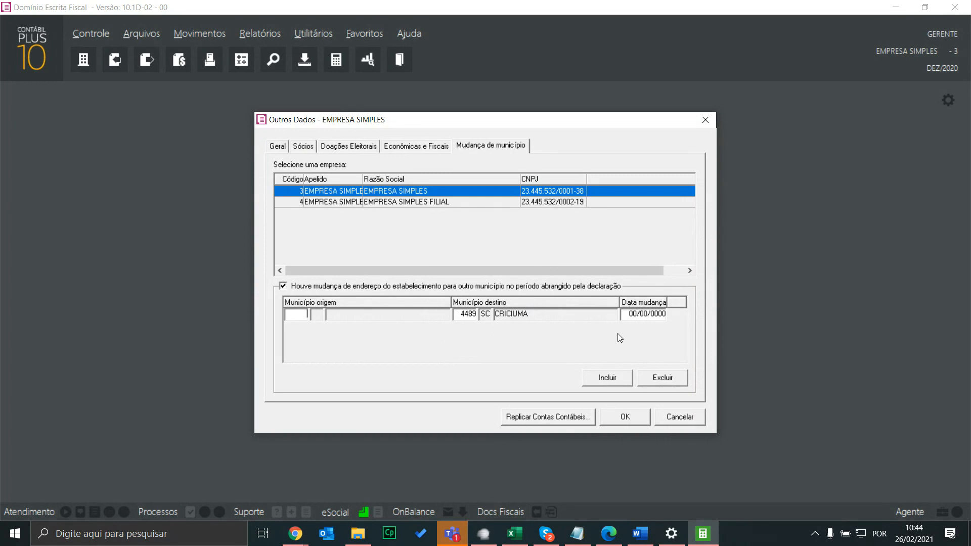
# Add four municipality-change rows, delete all four, then close Outros Dados without saving
pyautogui.click(613, 379)
pyautogui.click(613, 379)
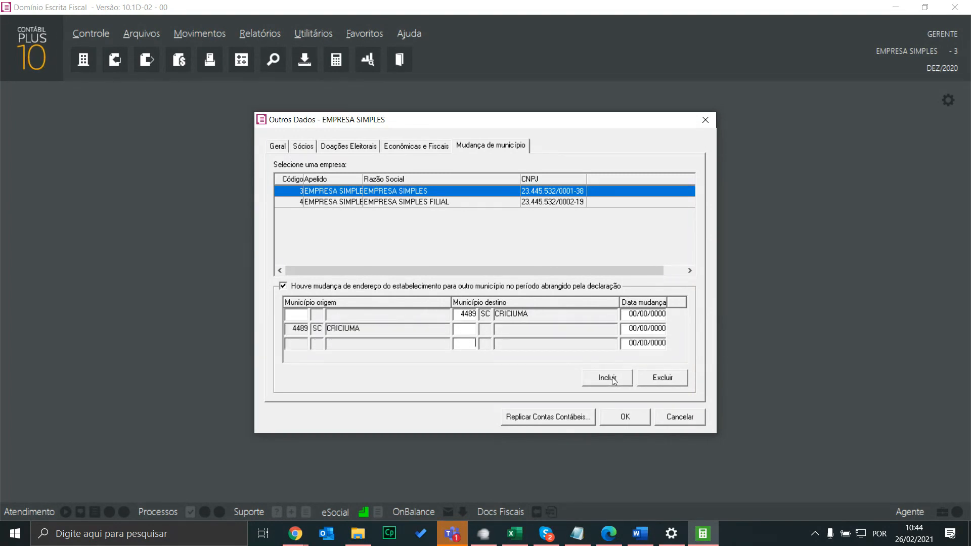
pyautogui.click(613, 379)
pyautogui.click(613, 381)
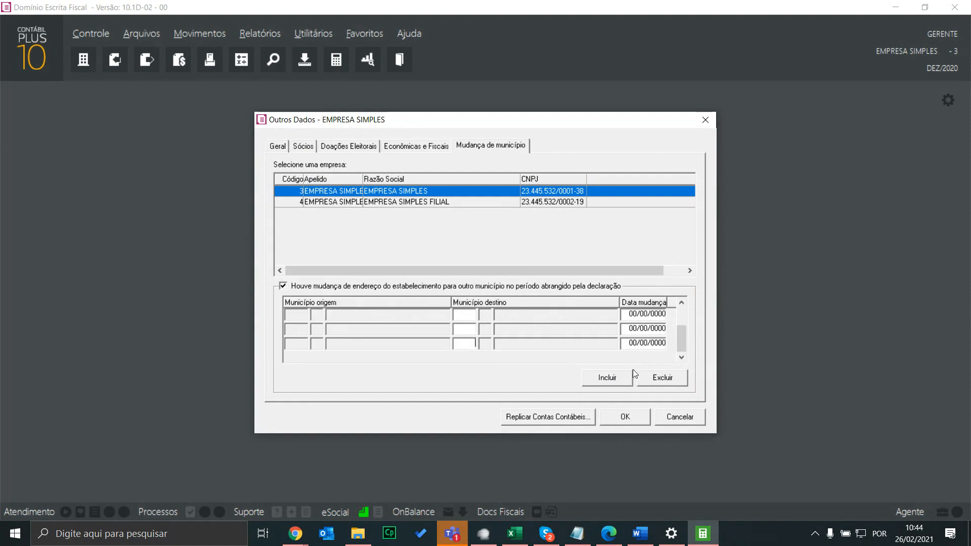
pyautogui.click(660, 376)
pyautogui.click(660, 377)
pyautogui.click(660, 377)
pyautogui.click(659, 377)
pyautogui.click(660, 377)
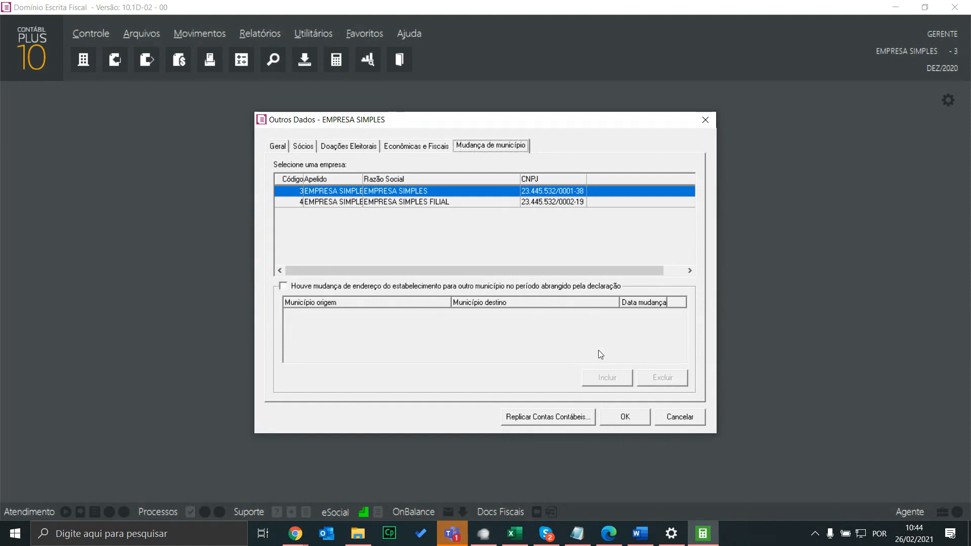
pyautogui.click(367, 202)
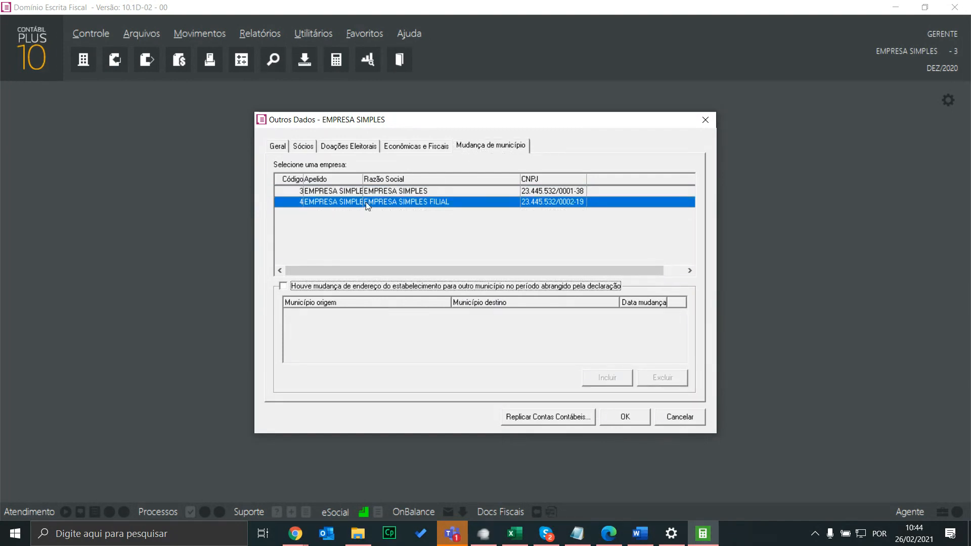
pyautogui.click(678, 417)
pyautogui.click(497, 309)
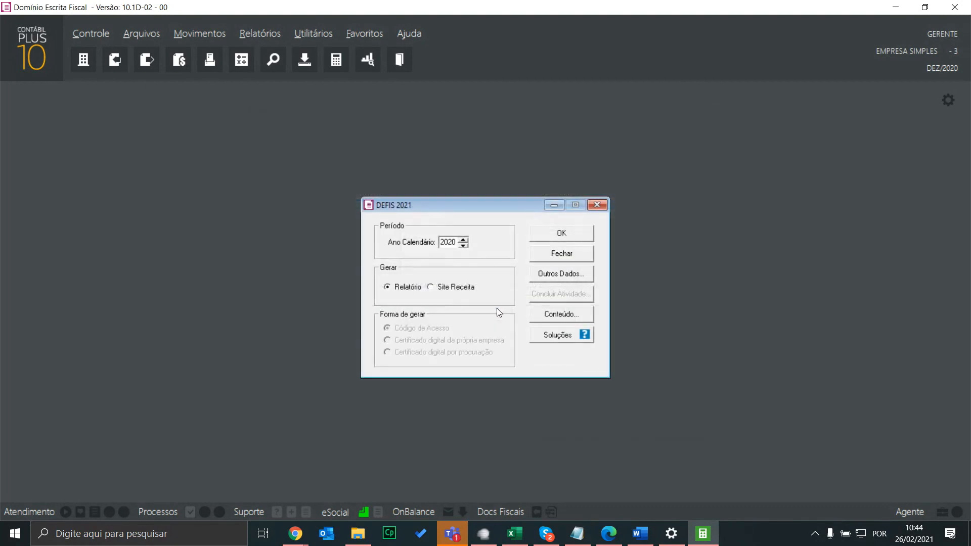
# Run the DEFIS Relatório for 2020 and check the branch's closing cash 12.145,42 and stock 1.234,00
pyautogui.click(563, 234)
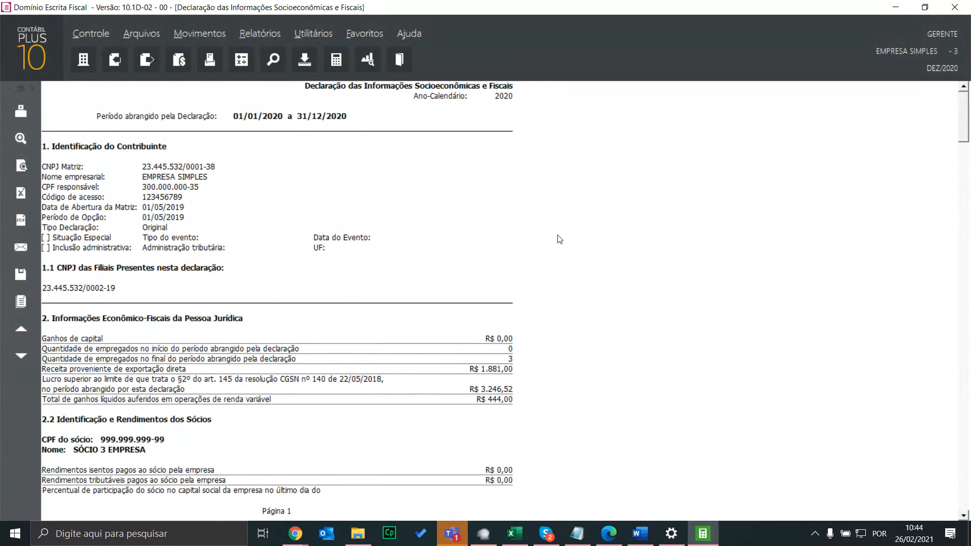
pyautogui.scroll(-7, 521, 197)
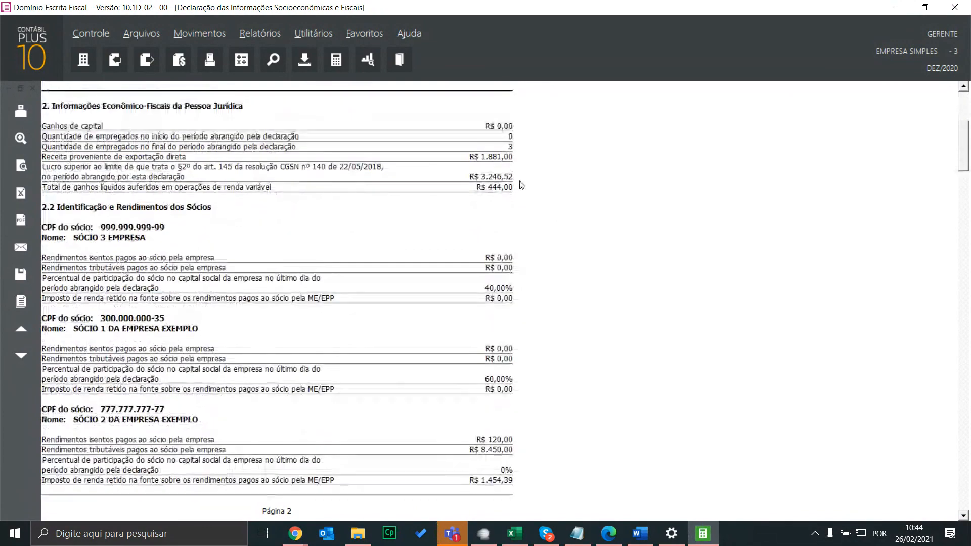
pyautogui.scroll(-6, 522, 185)
pyautogui.scroll(13, 516, 182)
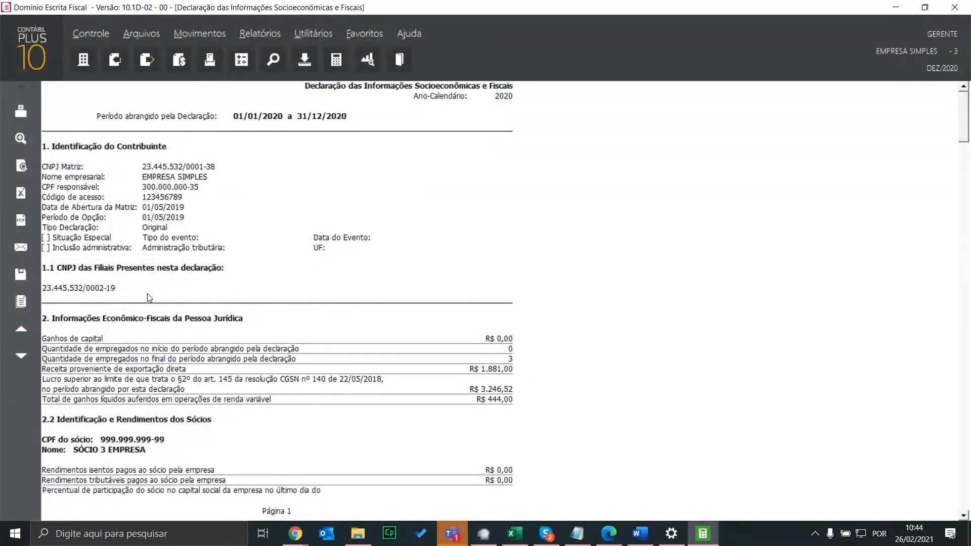
pyautogui.scroll(-9, 147, 293)
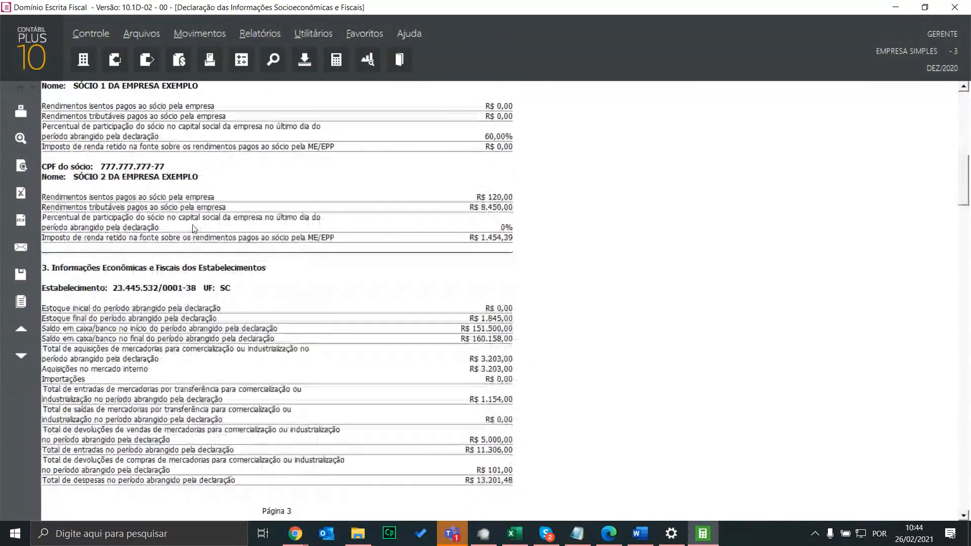
pyautogui.scroll(-2, 194, 229)
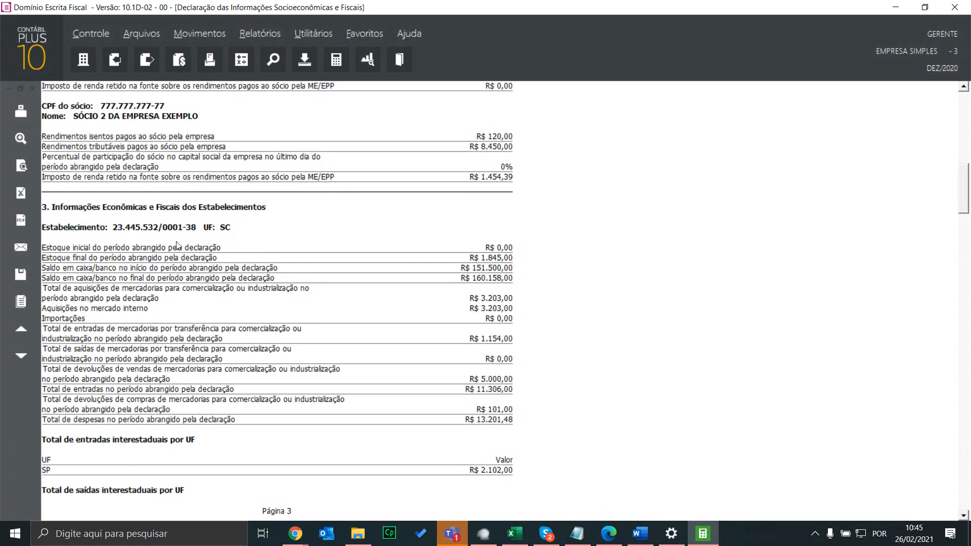
pyautogui.scroll(-10, 238, 237)
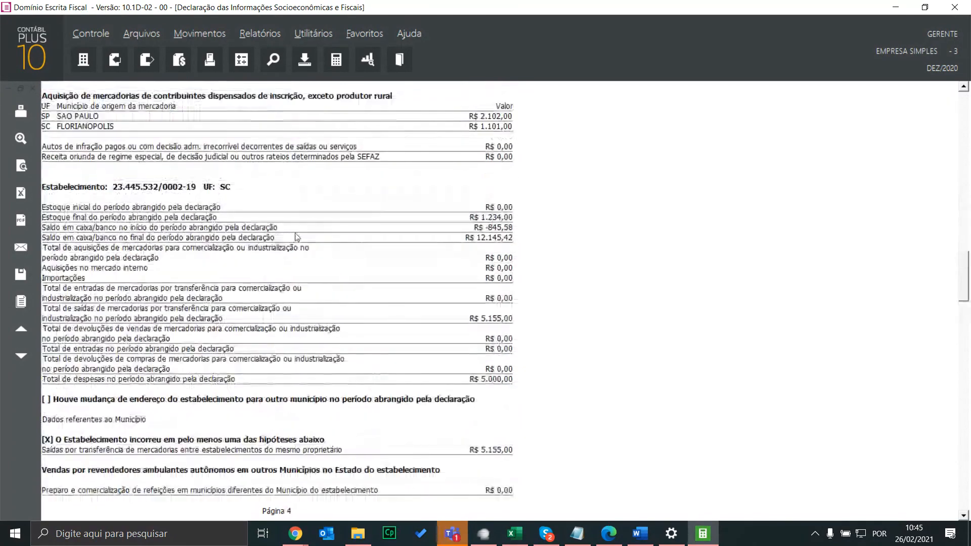
pyautogui.scroll(1, 283, 236)
pyautogui.scroll(3, 225, 235)
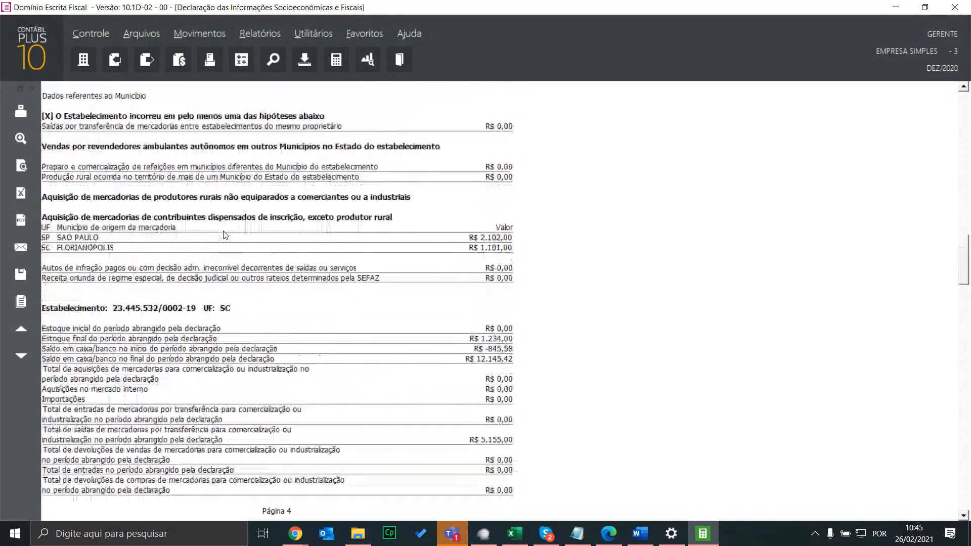
pyautogui.scroll(10, 226, 235)
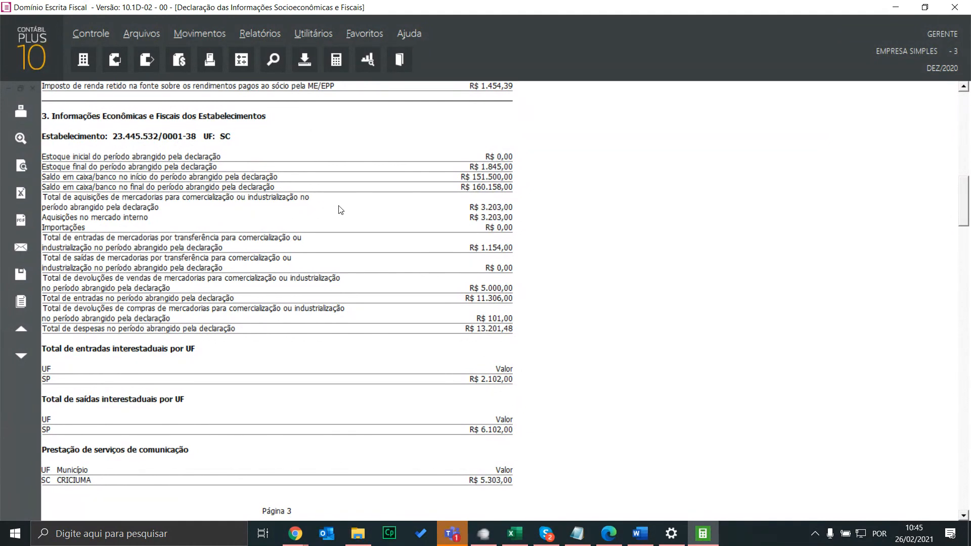
pyautogui.click(204, 32)
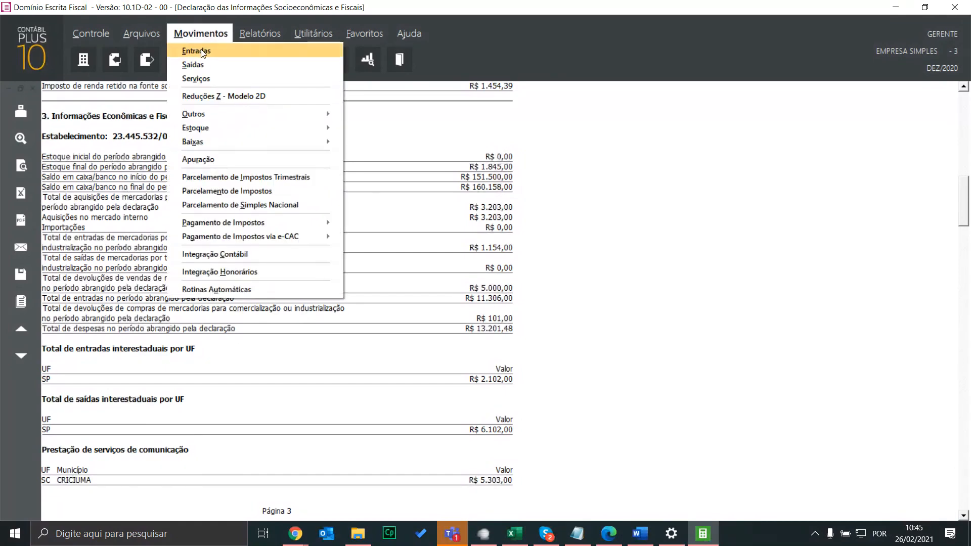
pyautogui.click(202, 50)
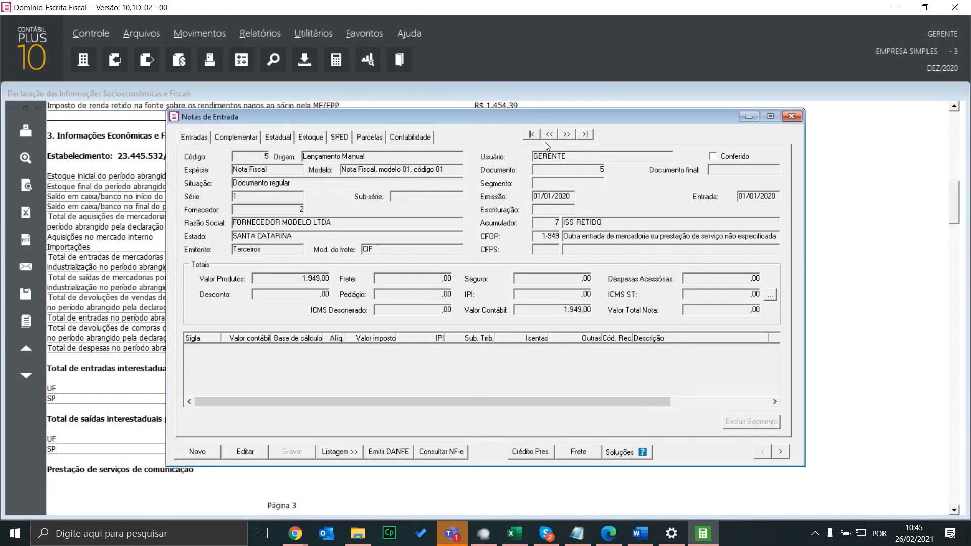
pyautogui.moveTo(433, 117); pyautogui.dragTo(650, 99)
pyautogui.click(754, 120)
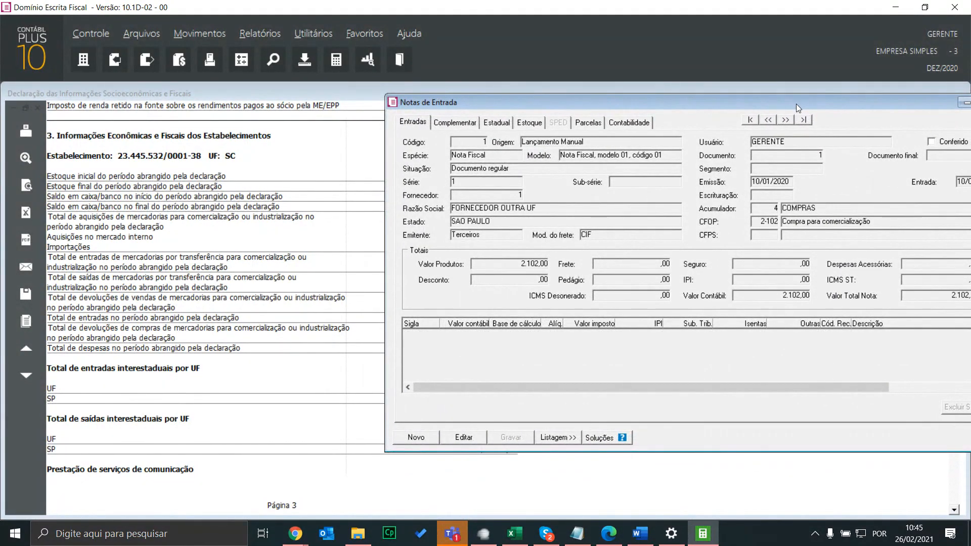
pyautogui.moveTo(797, 104); pyautogui.dragTo(747, 104)
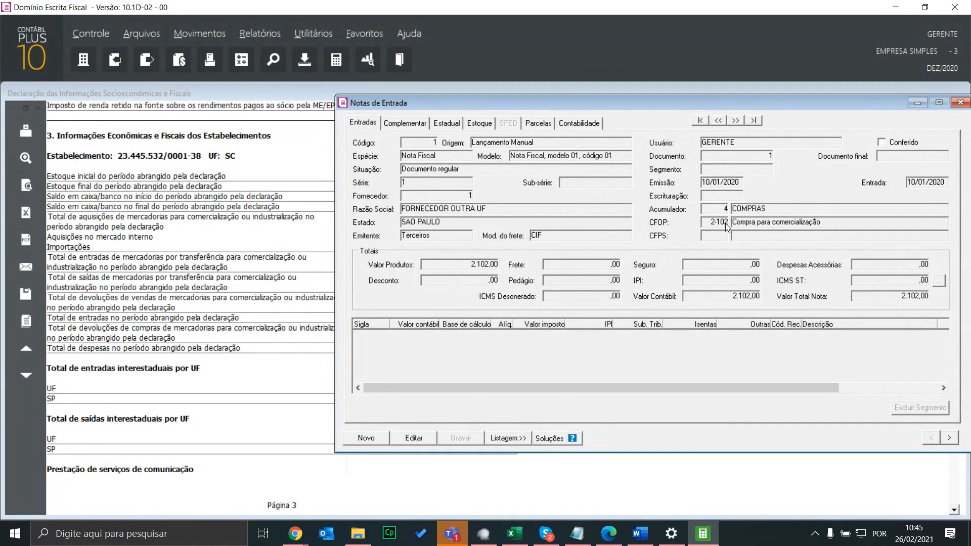
pyautogui.click(736, 120)
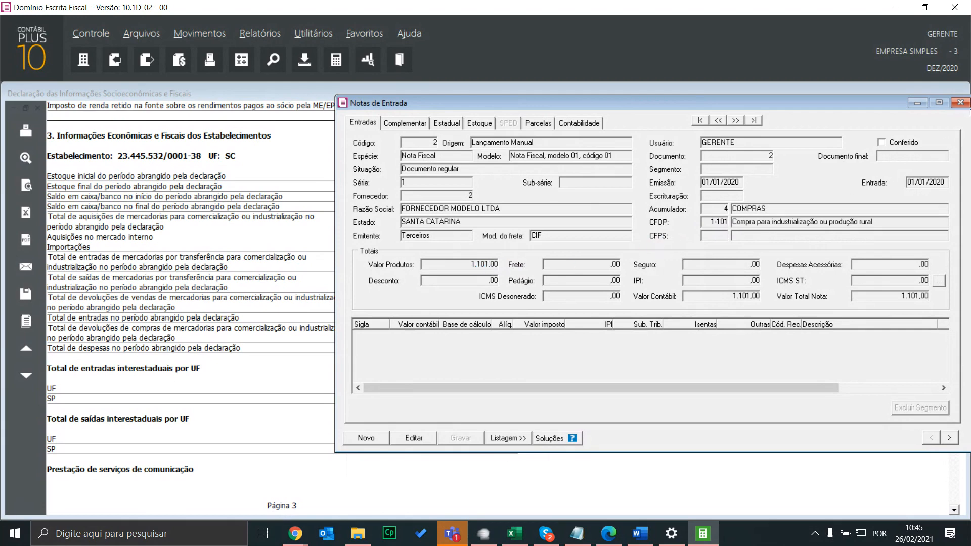
pyautogui.click(961, 103)
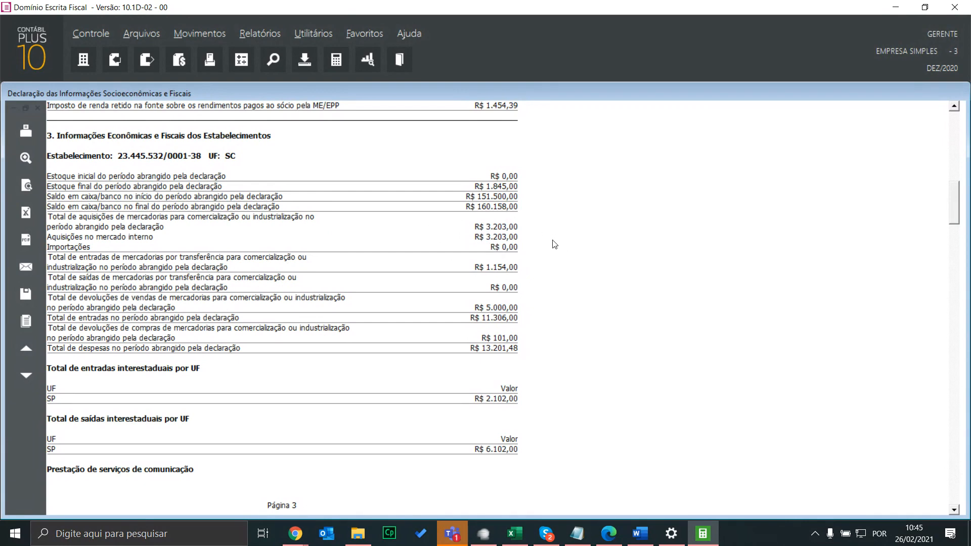
# Bring the Word electoral-donations document onto this screen and close it
pyautogui.scroll(-1, 555, 244)
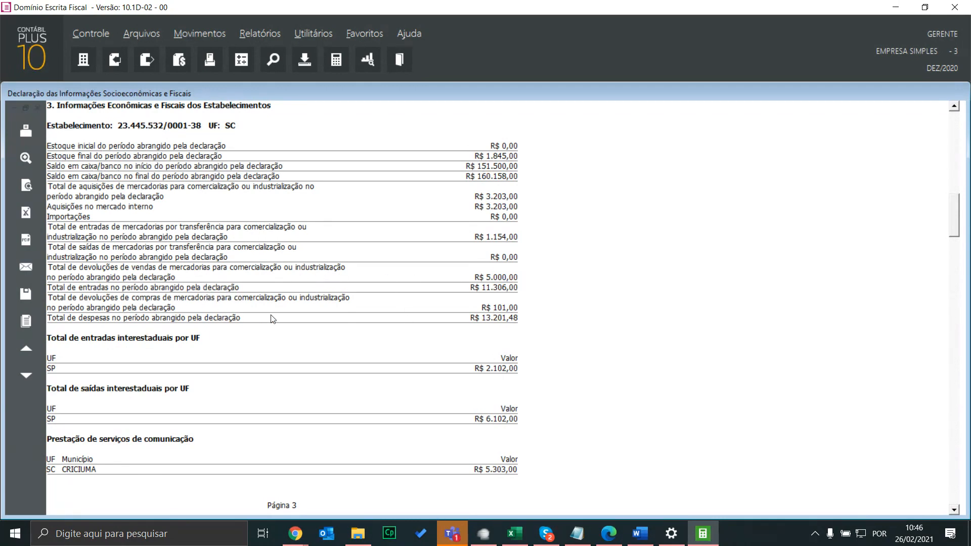
pyautogui.click(640, 534)
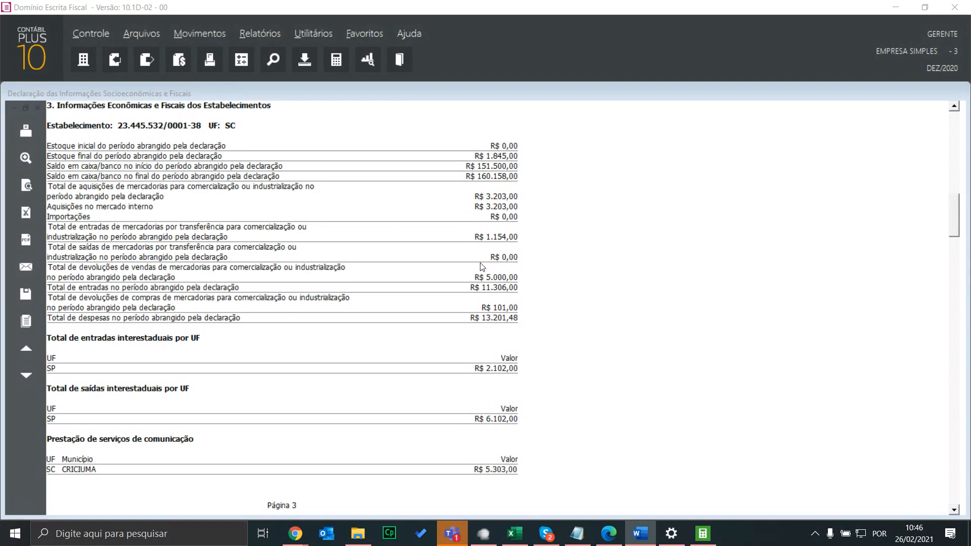
pyautogui.moveTo(0, 3); pyautogui.dragTo(678, 78)
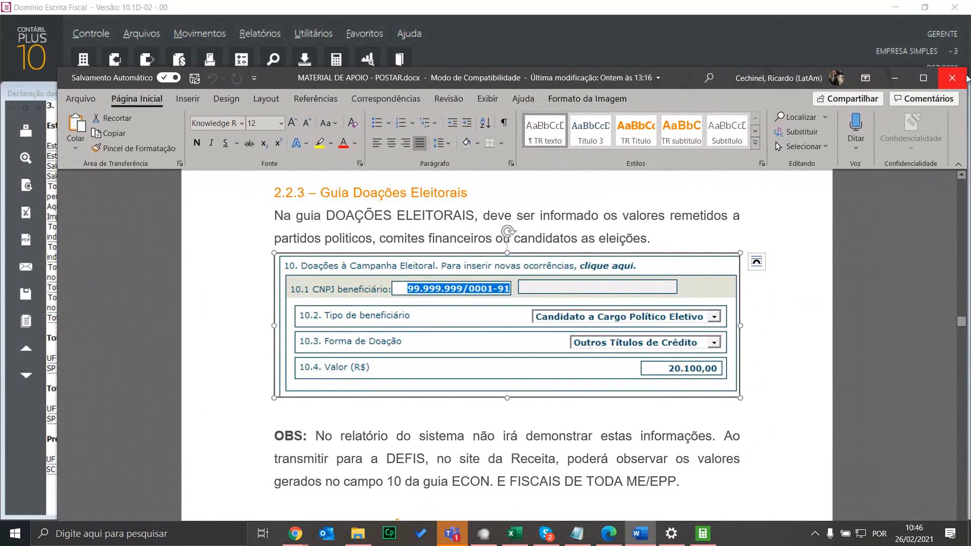
pyautogui.click(953, 78)
# Bring the support portal forward and search Central de Soluções for 'treinamento defis'
pyautogui.moveTo(296, 533)
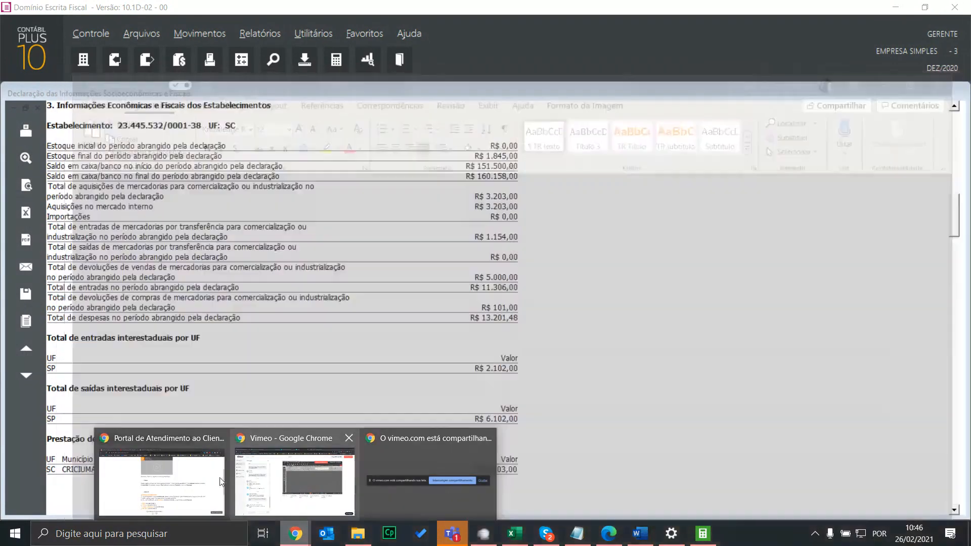
pyautogui.click(162, 478)
pyautogui.scroll(3, 431, 121)
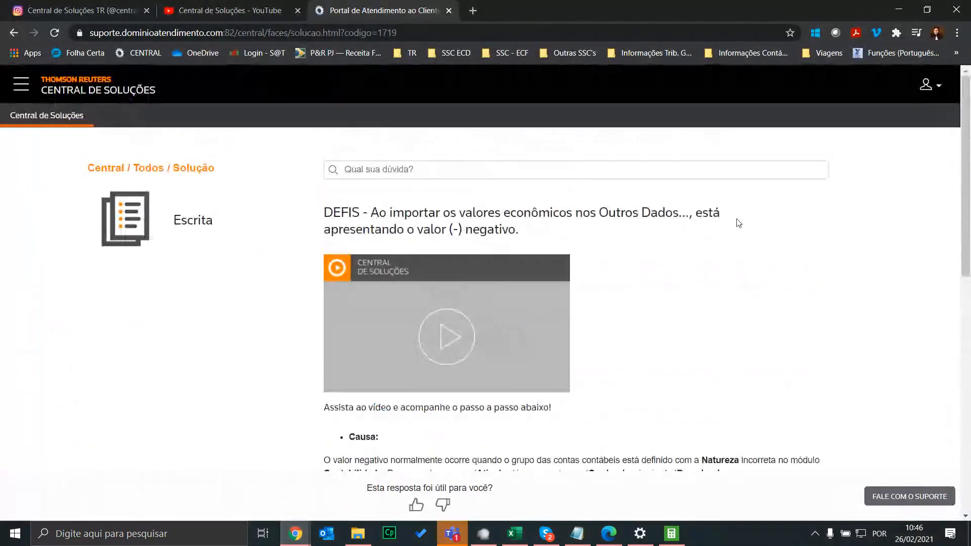
pyautogui.click(83, 116)
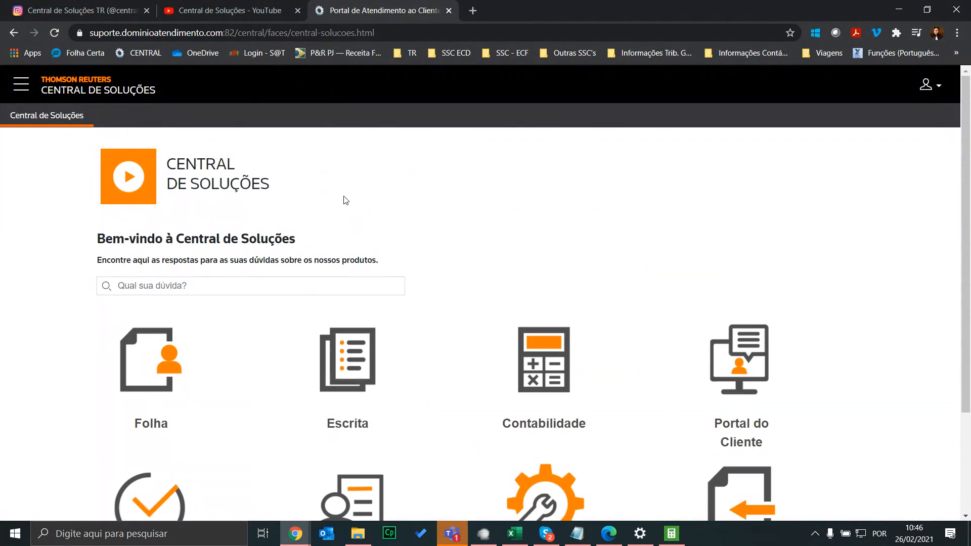
pyautogui.click(165, 287)
pyautogui.write('treinamen')
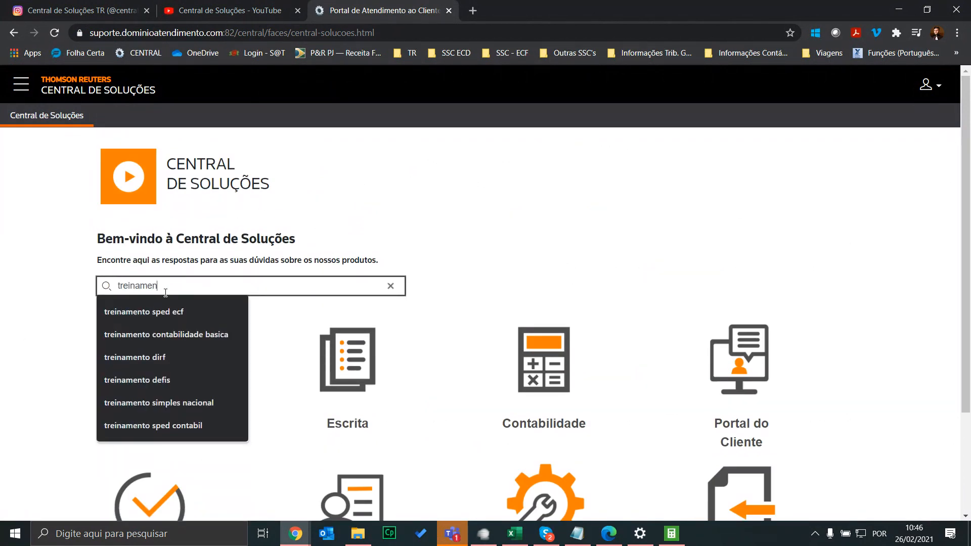
pyautogui.write('to defis')
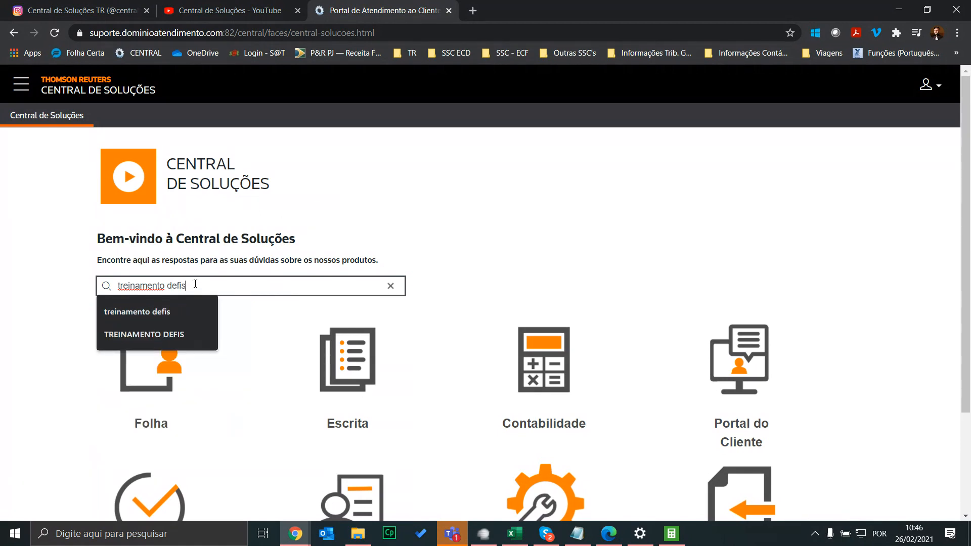
pyautogui.press('Return')
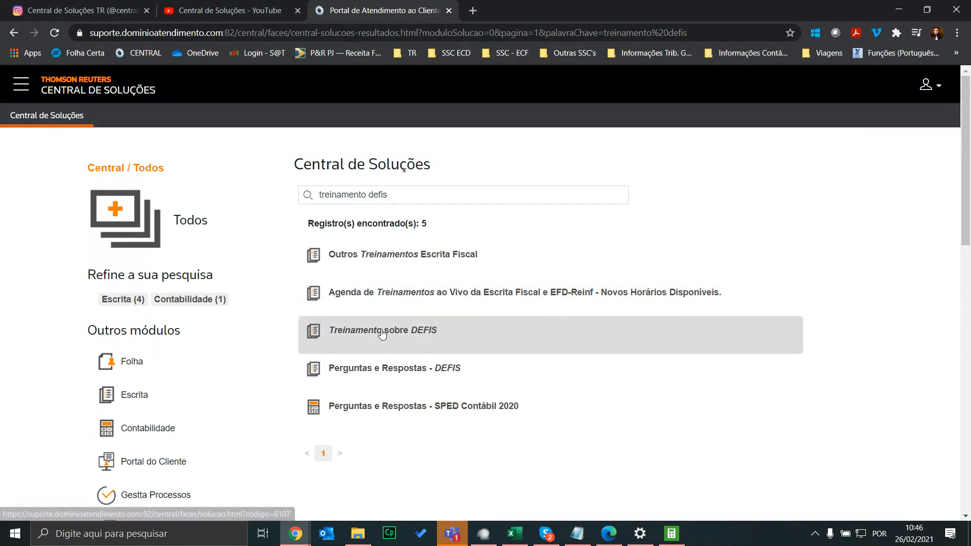
# Open 'Treinamento sobre DEFIS' and download the materialdefis.pdf training material, then return to the solution page
pyautogui.click(383, 331)
pyautogui.click(404, 31)
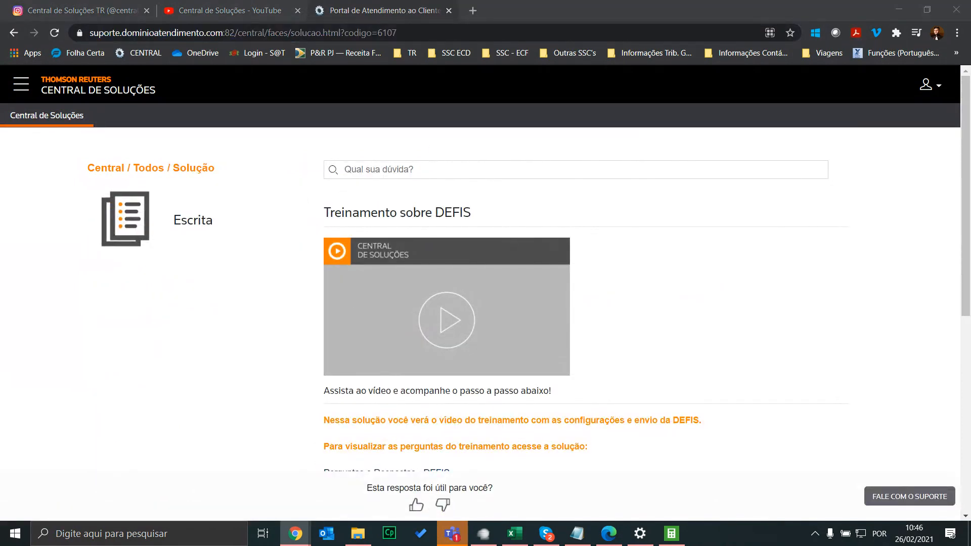
pyautogui.scroll(-1, 917, 259)
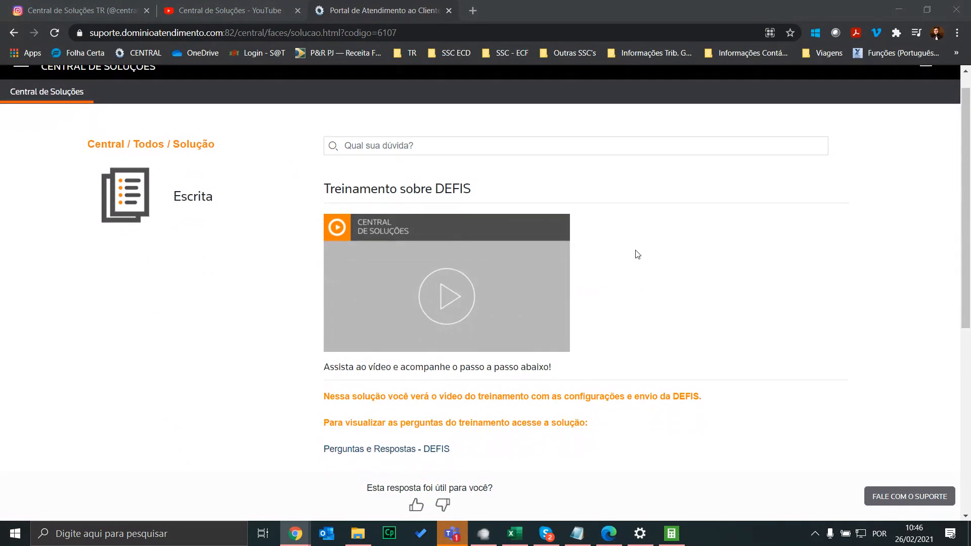
pyautogui.scroll(1, 428, 167)
pyautogui.scroll(-5, 554, 241)
pyautogui.scroll(3, 632, 252)
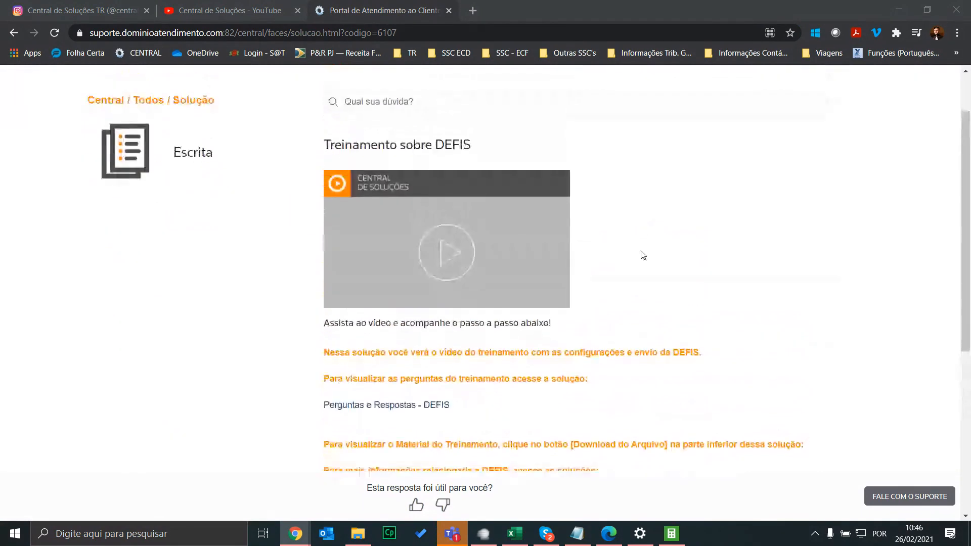
pyautogui.scroll(-6, 582, 270)
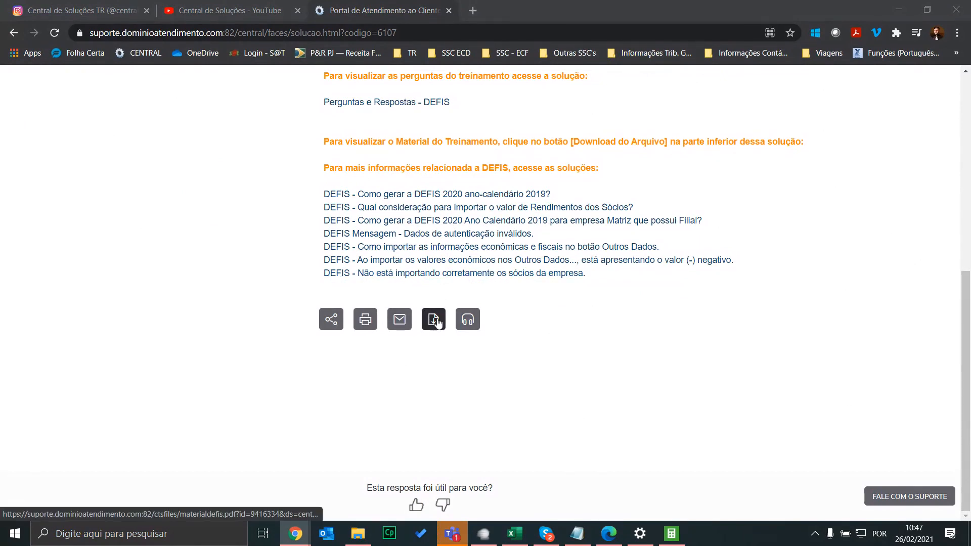
pyautogui.click(435, 319)
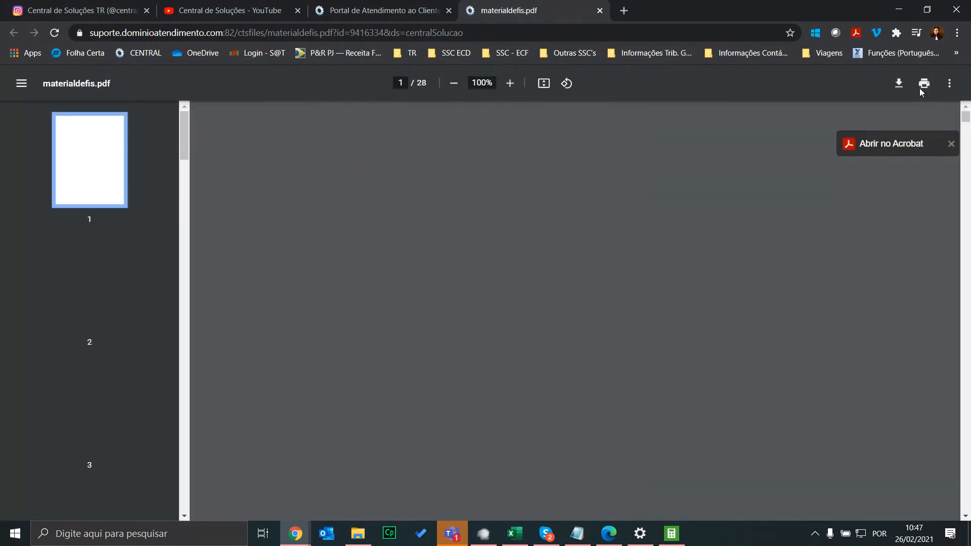
pyautogui.click(951, 145)
pyautogui.click(385, 11)
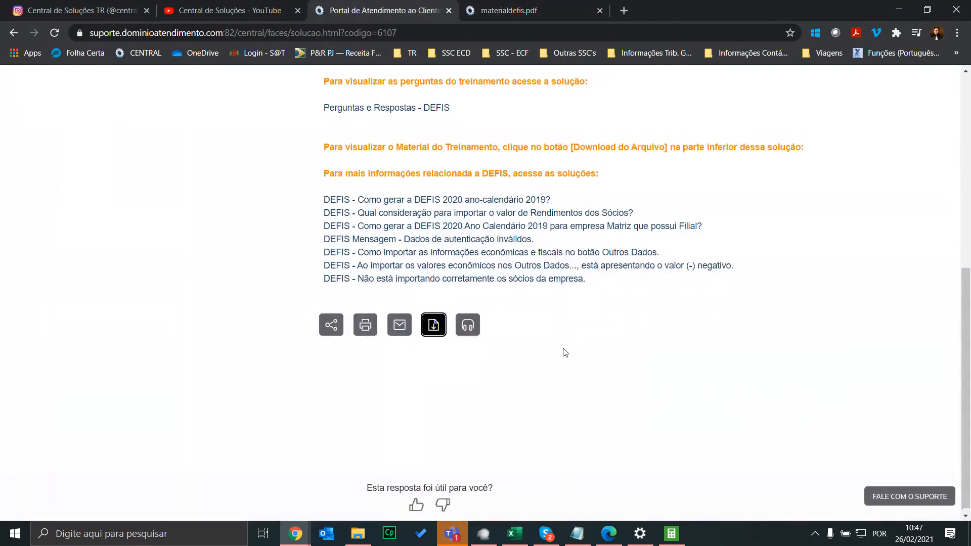
pyautogui.scroll(1, 458, 124)
pyautogui.click(398, 33)
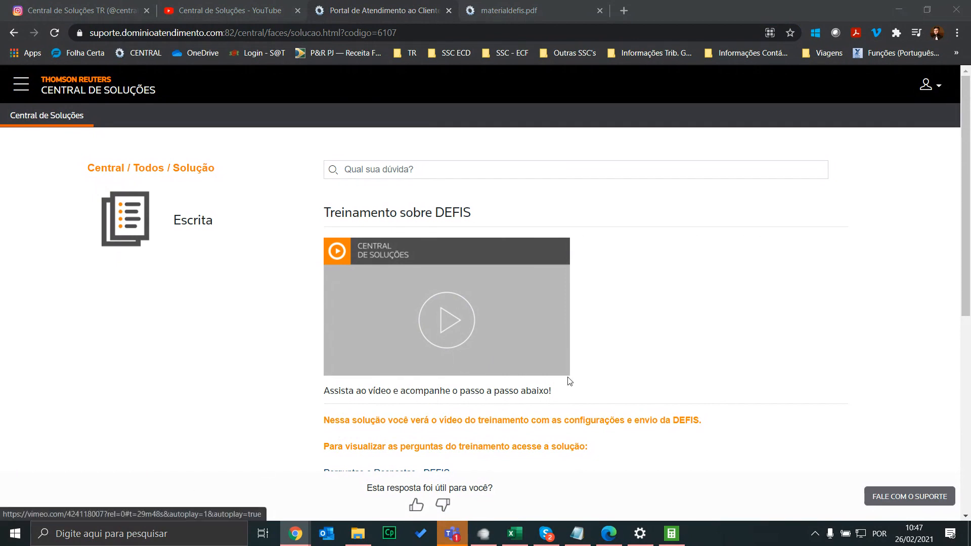
# Back in the DEFIS report, scroll from page 3 to Resumo da Declaração showing PA 01/2020 revenue R$ 52.983,00
pyautogui.click(672, 535)
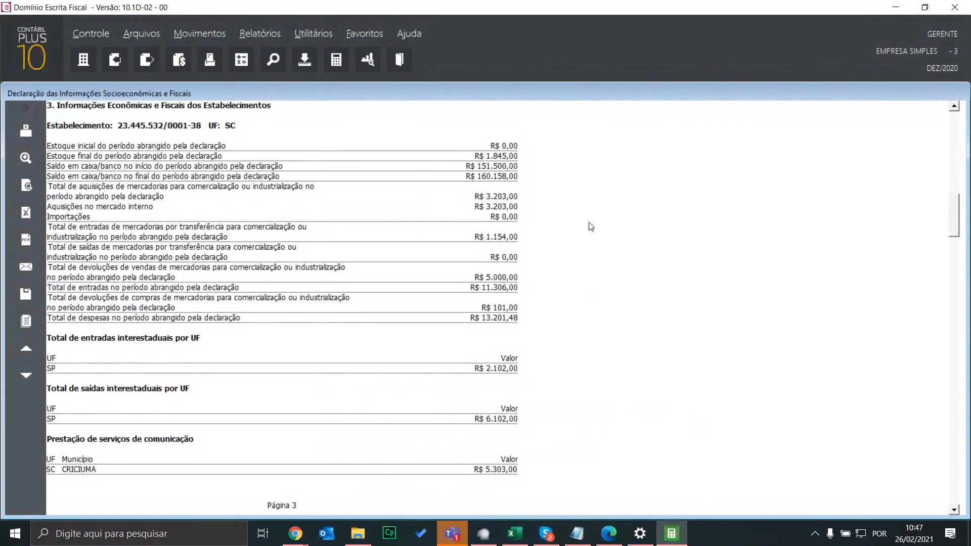
pyautogui.scroll(-3, 593, 223)
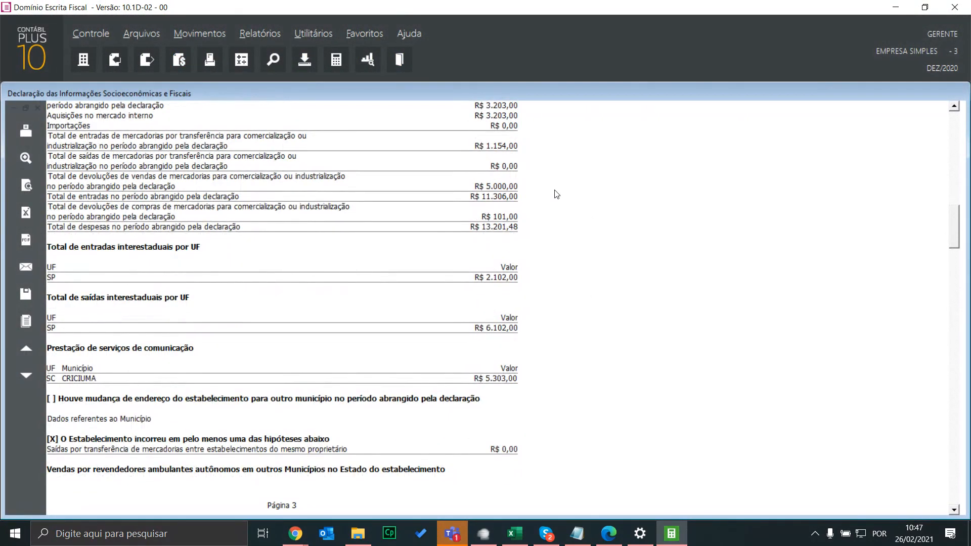
pyautogui.scroll(-1, 556, 198)
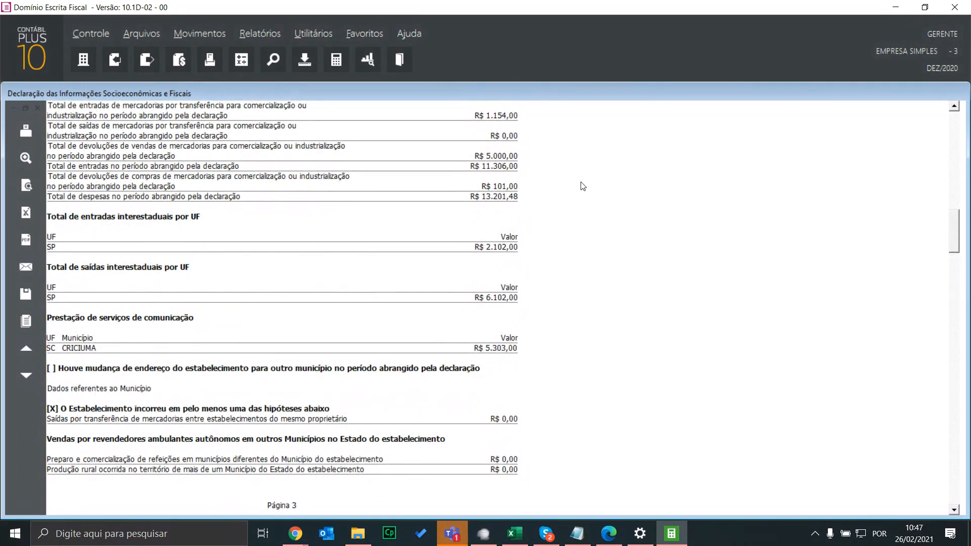
pyautogui.scroll(-3, 583, 187)
pyautogui.scroll(-2, 587, 183)
pyautogui.scroll(-2, 592, 180)
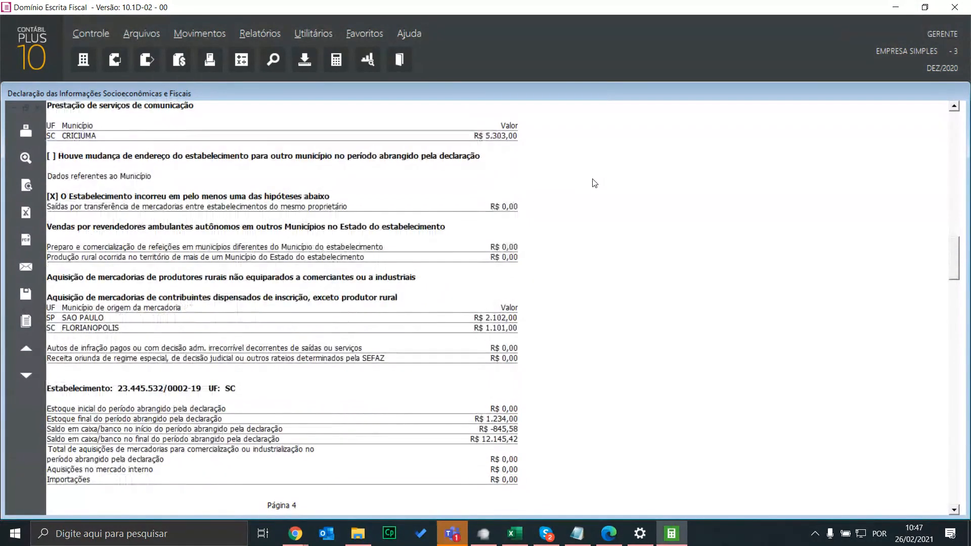
pyautogui.scroll(2, 594, 195)
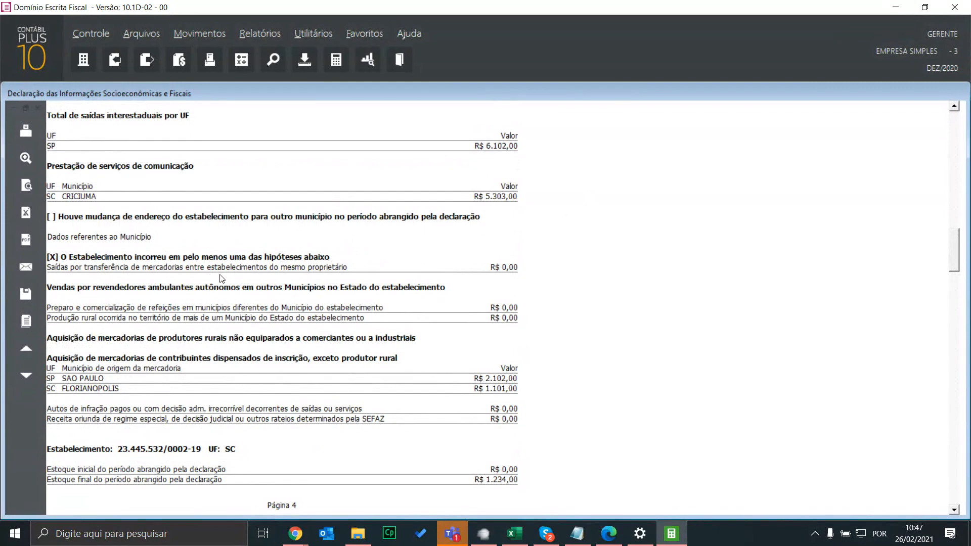
pyautogui.scroll(4, 289, 284)
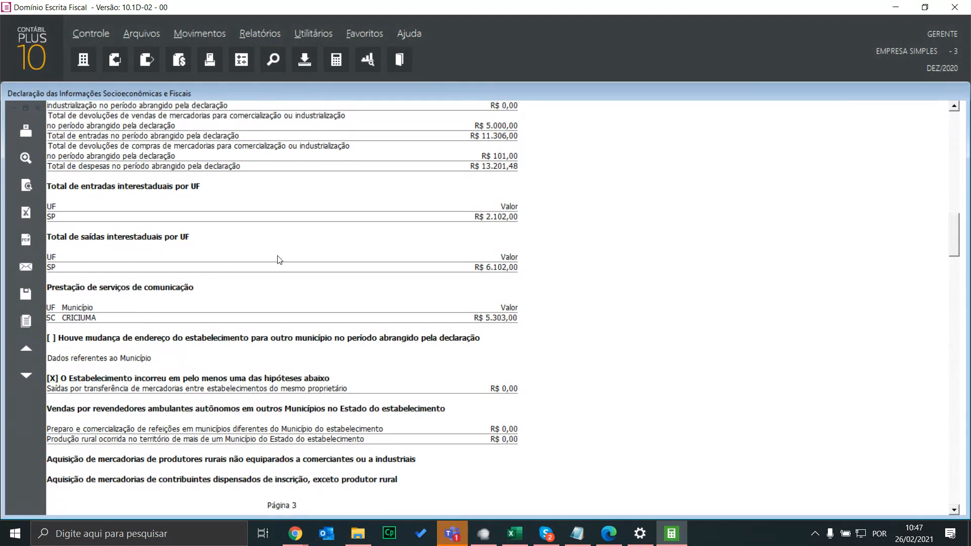
pyautogui.scroll(-2, 486, 303)
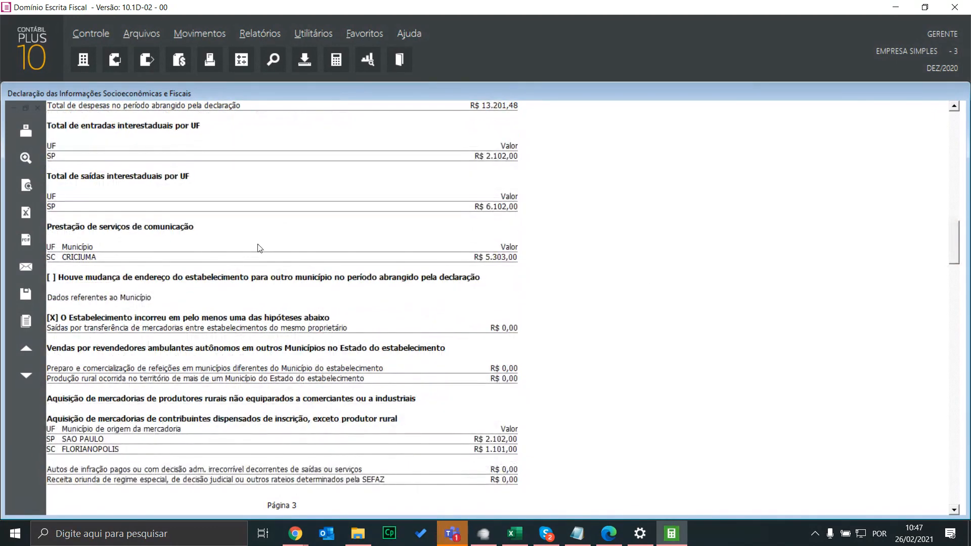
pyautogui.scroll(-3, 256, 245)
pyautogui.scroll(-1, 480, 247)
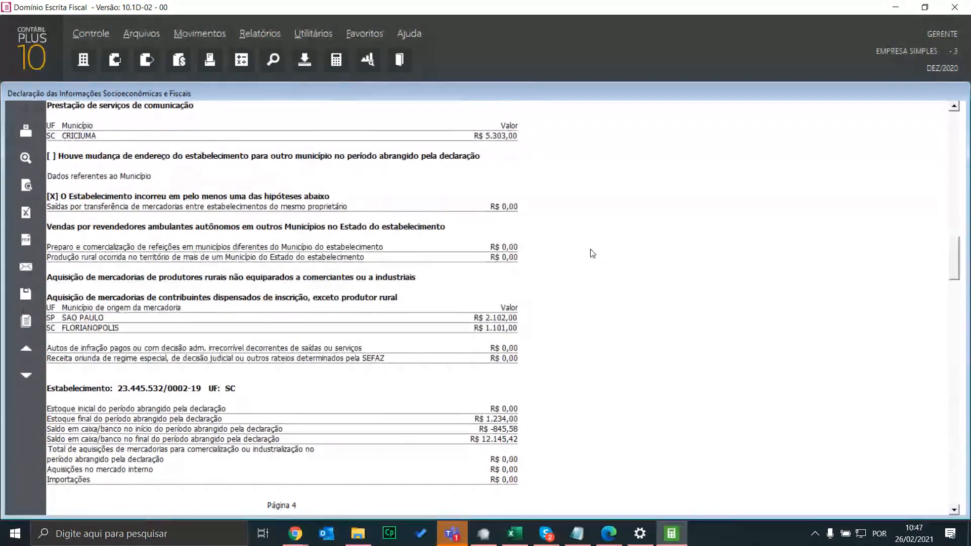
pyautogui.scroll(-2, 458, 230)
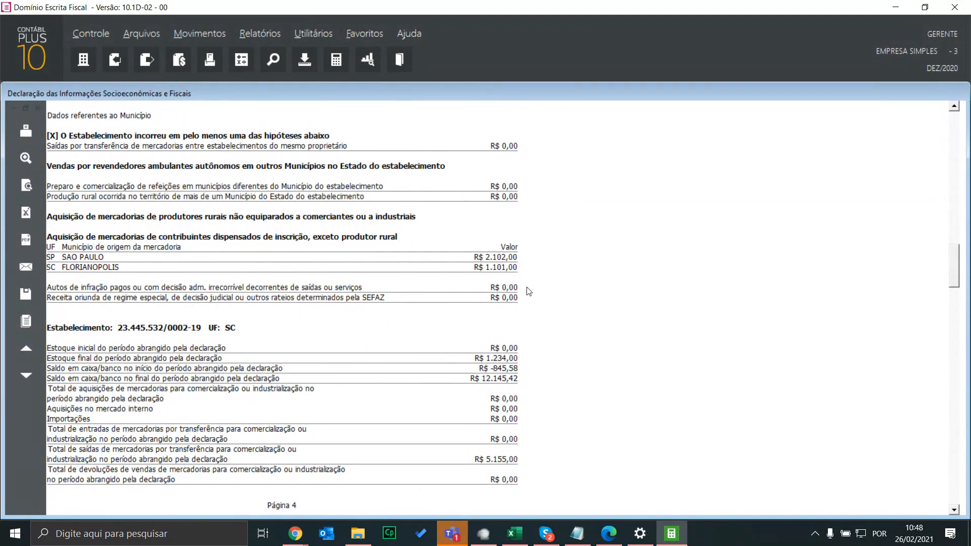
pyautogui.scroll(-3, 571, 302)
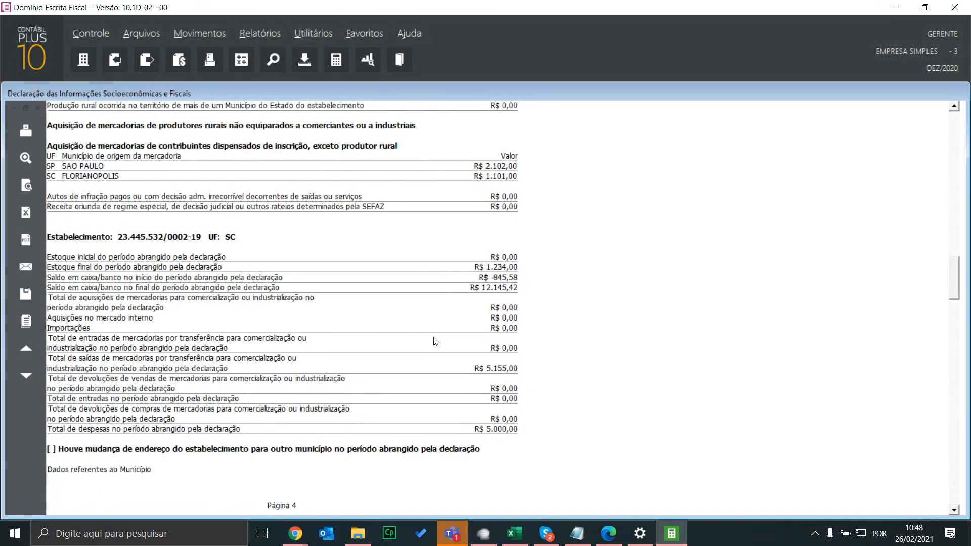
pyautogui.scroll(-7, 389, 268)
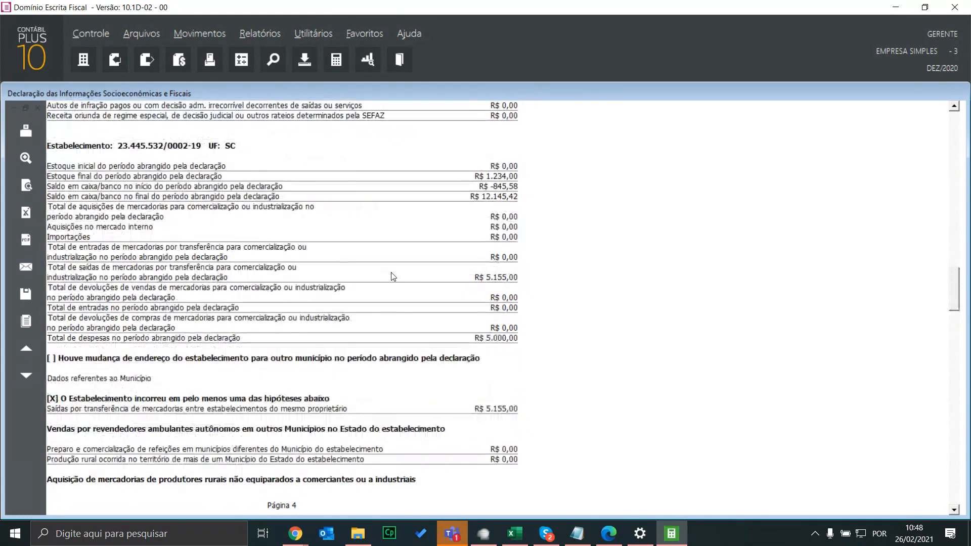
pyautogui.scroll(-6, 387, 256)
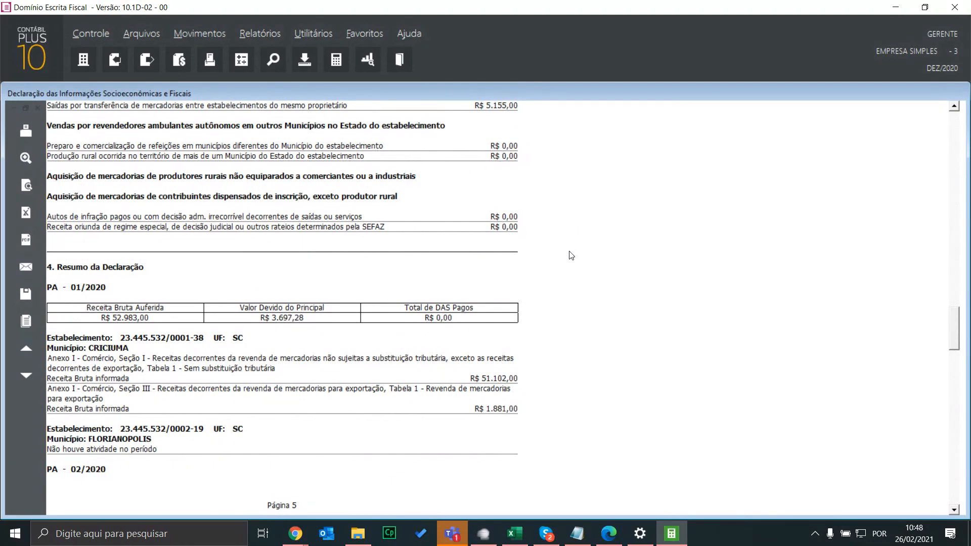
# Scroll through Resumo pages 5–9 to PA 12/2020, ending on PA 07 and 08/2020 at R$ 0,00
pyautogui.scroll(-1, 569, 257)
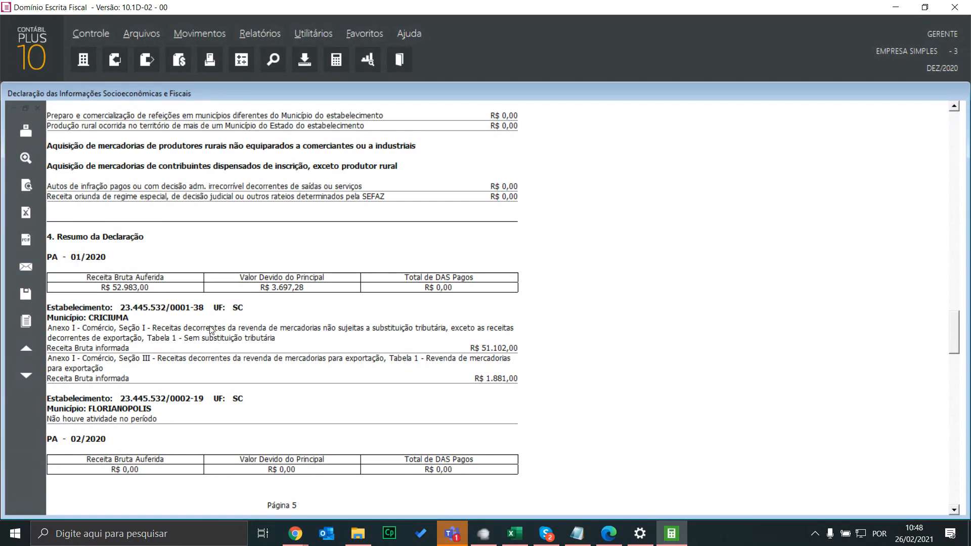
pyautogui.scroll(-6, 268, 328)
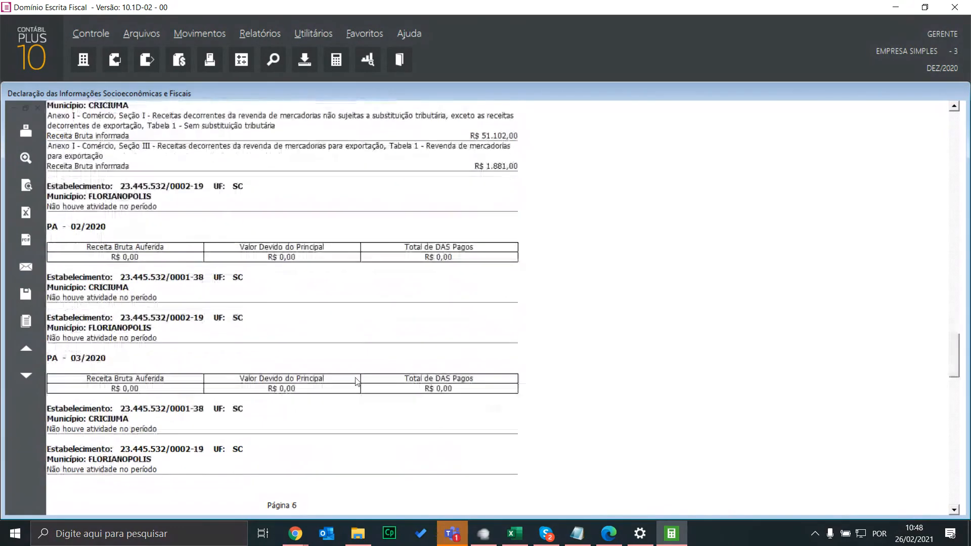
pyautogui.scroll(-15, 360, 318)
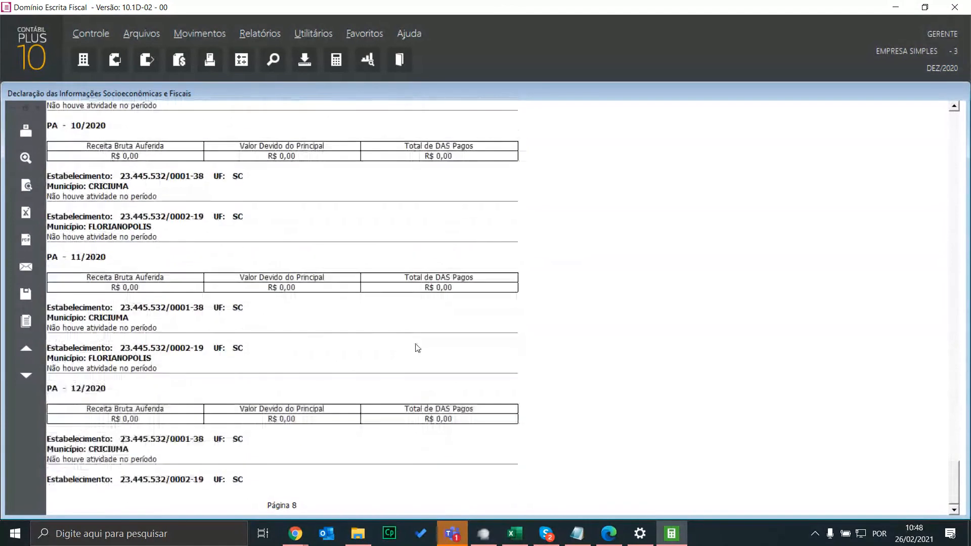
pyautogui.scroll(10, 739, 364)
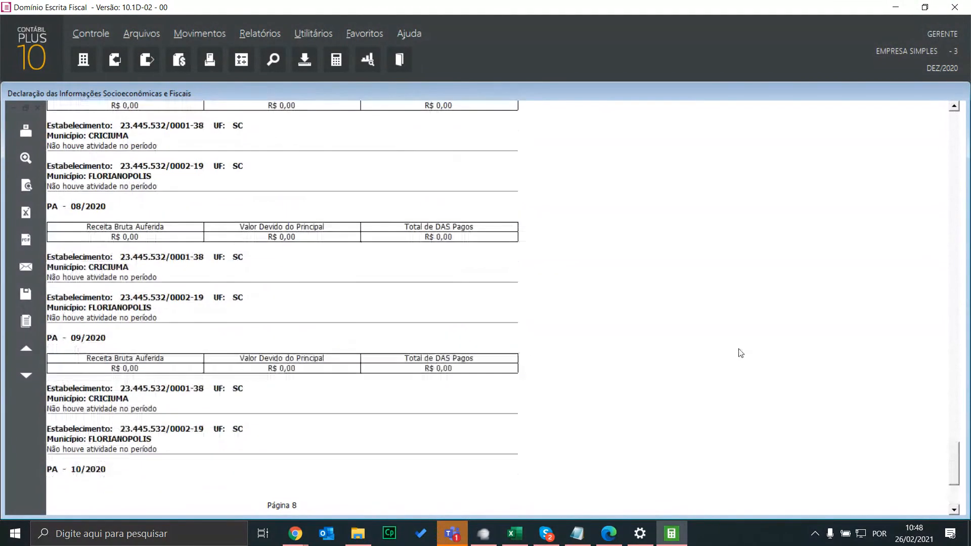
pyautogui.scroll(5, 728, 349)
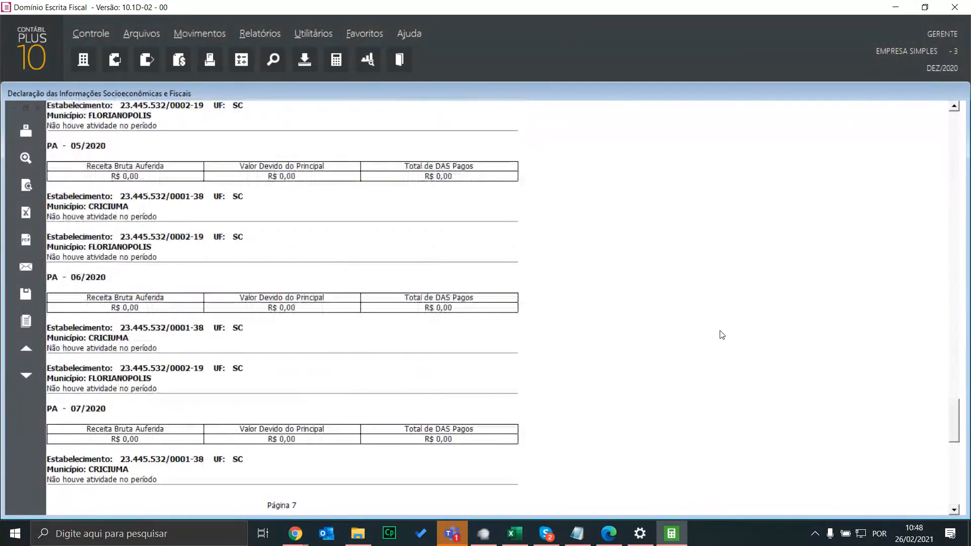
pyautogui.scroll(4, 724, 338)
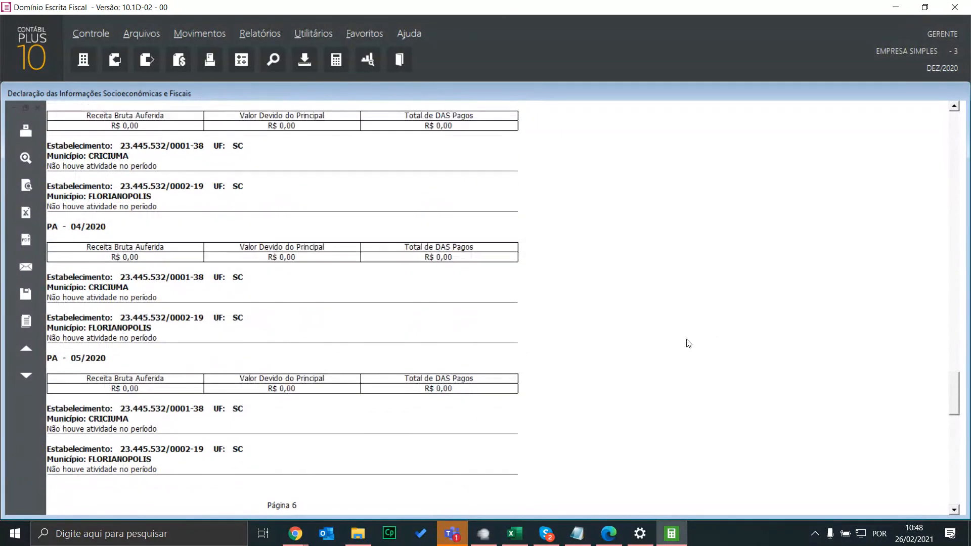
pyautogui.scroll(8, 689, 340)
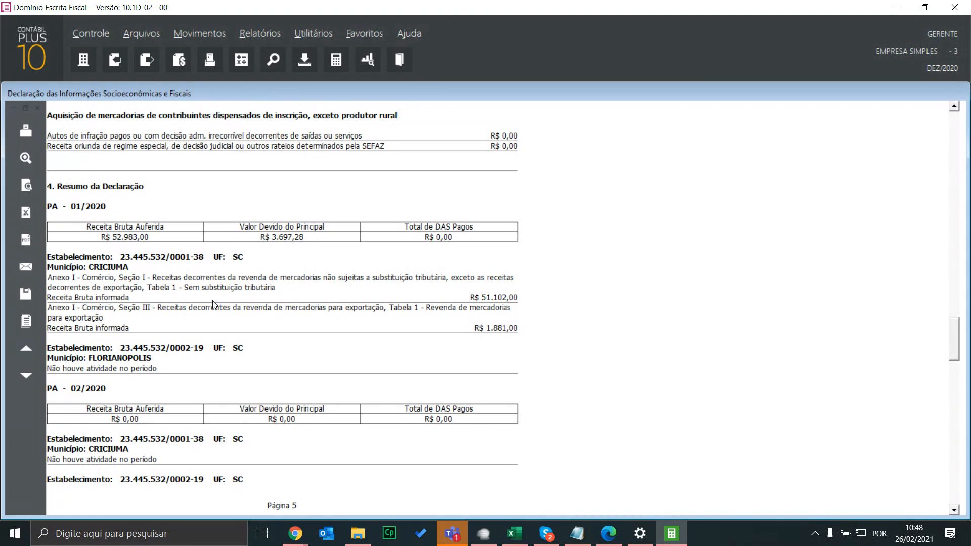
pyautogui.scroll(-10, 390, 273)
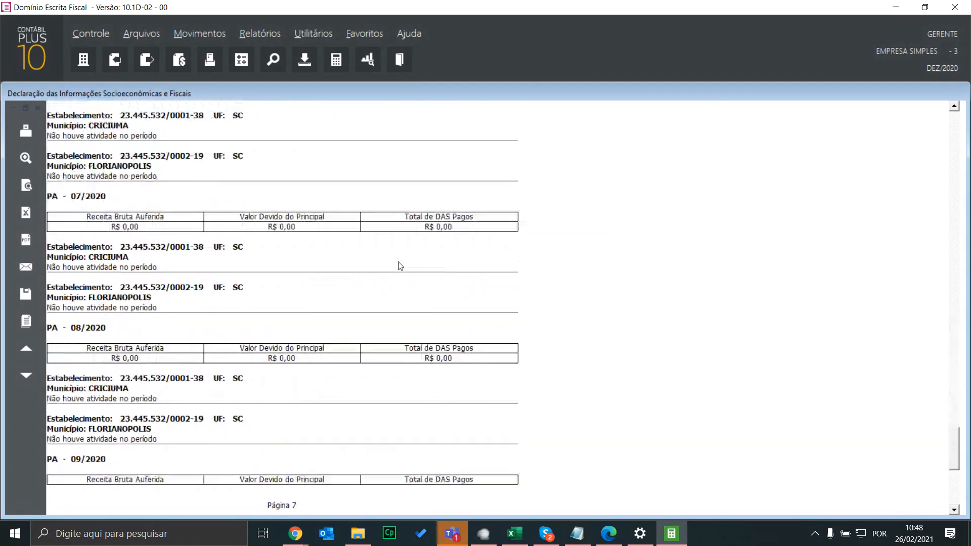
pyautogui.scroll(-8, 400, 266)
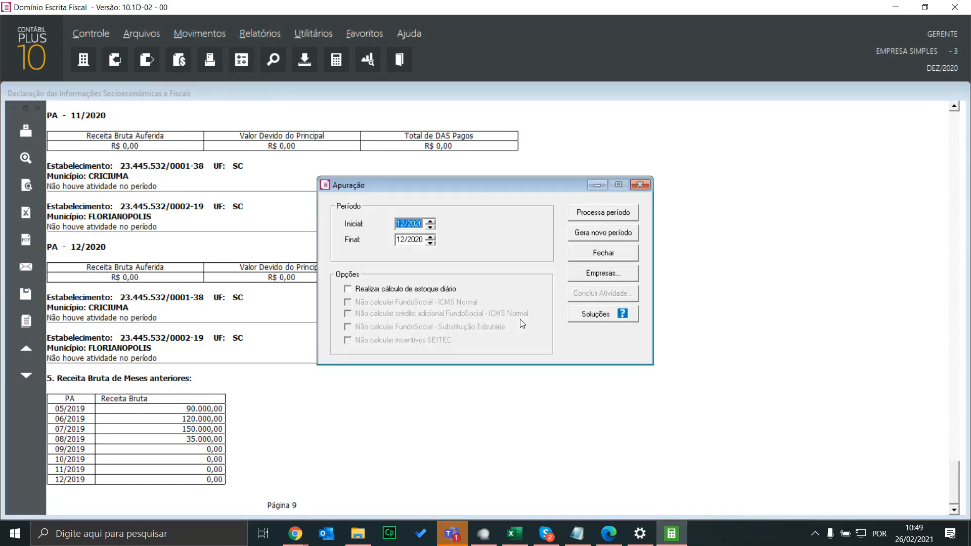
# Run the apuração for the period 11/2020 to 11/2020 as a new period
pyautogui.write('11202')
pyautogui.press('Tab')
pyautogui.write('02112020')
pyautogui.click(595, 236)
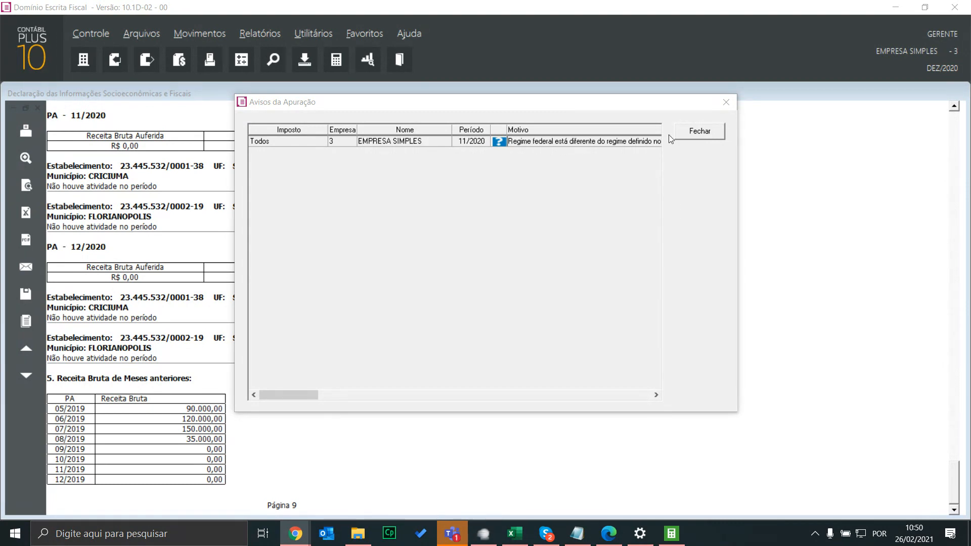
# Dismiss the calculation warnings, decline viewing the results, close the old DEFIS report, and rearrange the windows
pyautogui.click(700, 132)
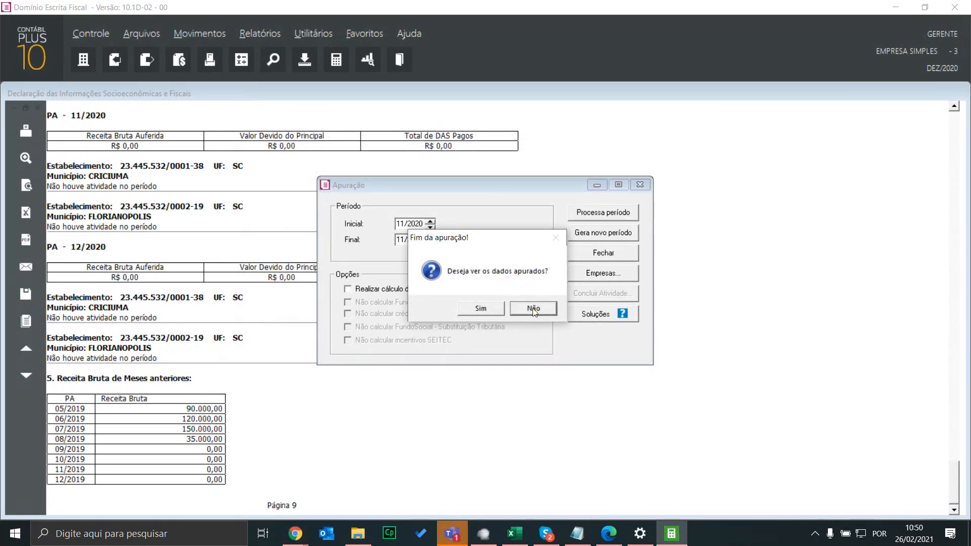
pyautogui.click(517, 308)
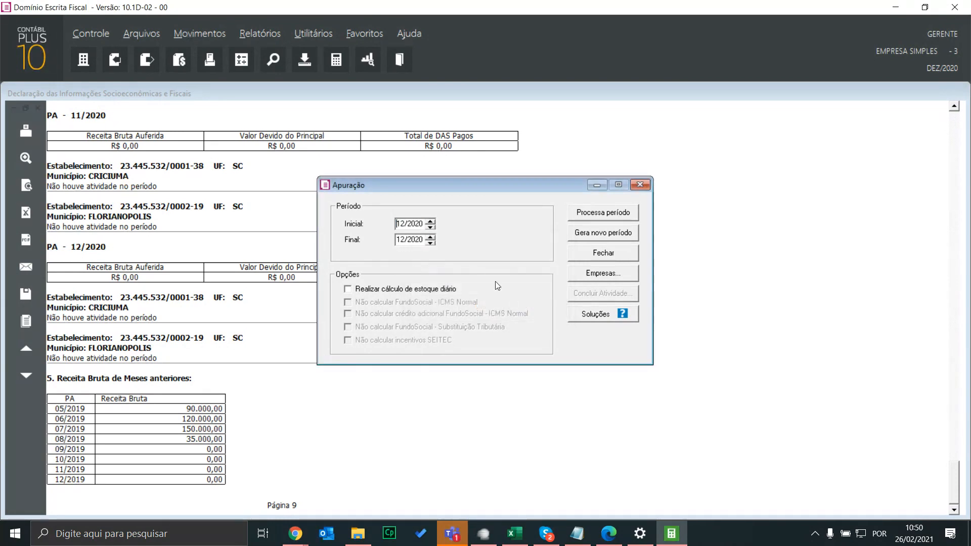
pyautogui.click(39, 108)
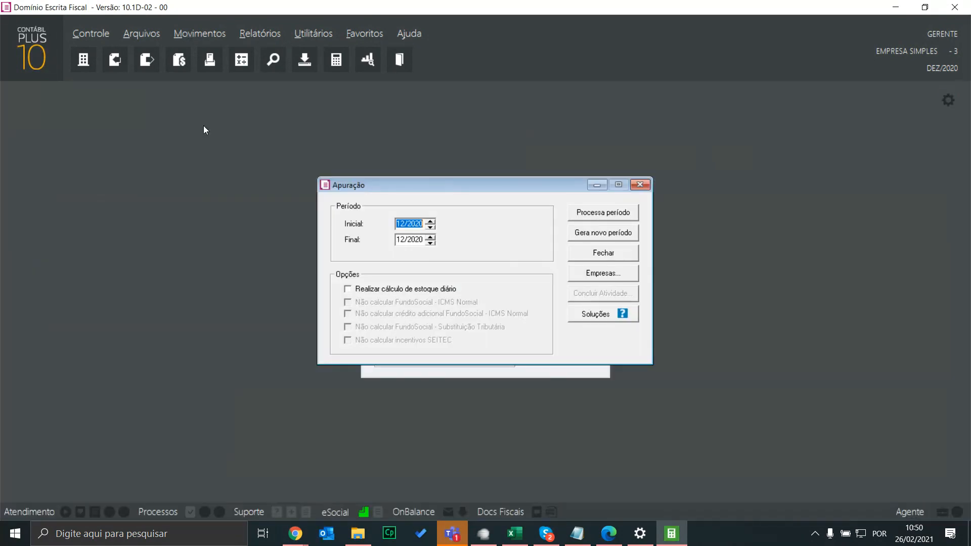
pyautogui.moveTo(538, 183); pyautogui.dragTo(798, 135)
pyautogui.moveTo(481, 196); pyautogui.dragTo(215, 128)
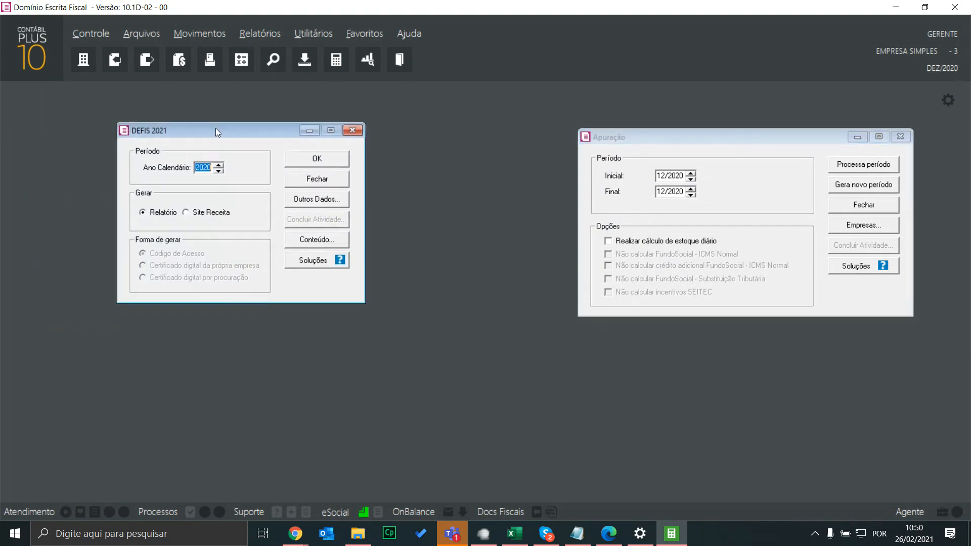
# Generate the DEFIS report for calendar year 2020 and scroll to the page 5 Resumo da Declaração
pyautogui.click(322, 159)
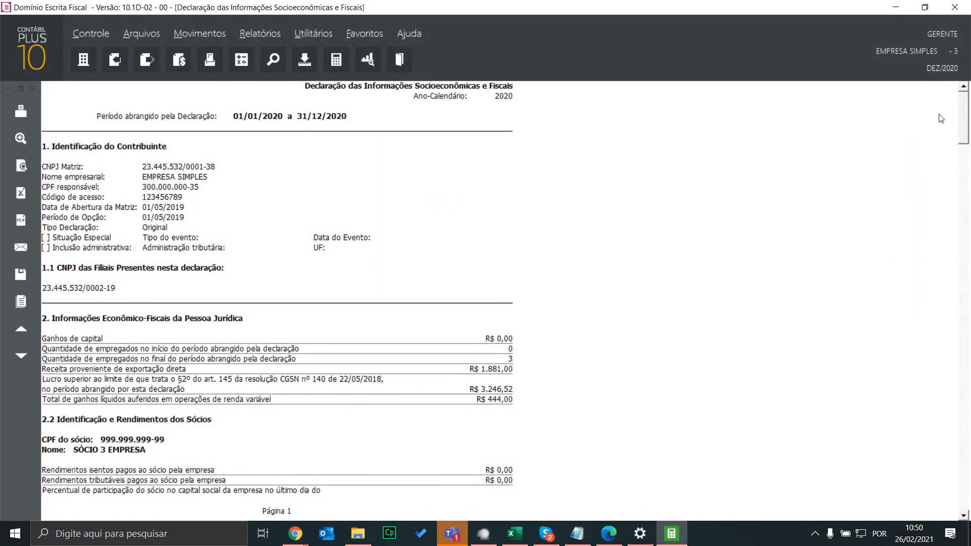
pyautogui.moveTo(966, 105); pyautogui.dragTo(956, 468)
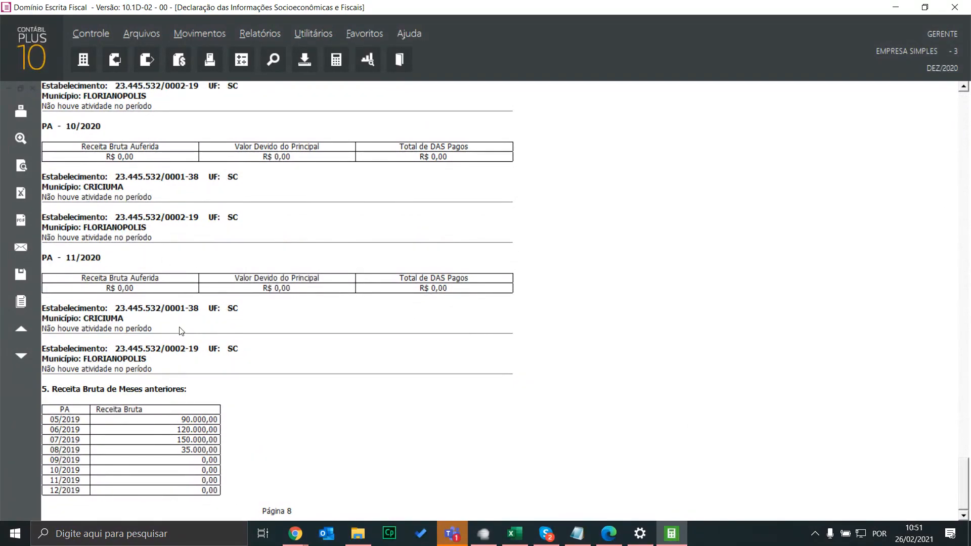
pyautogui.scroll(15, 240, 298)
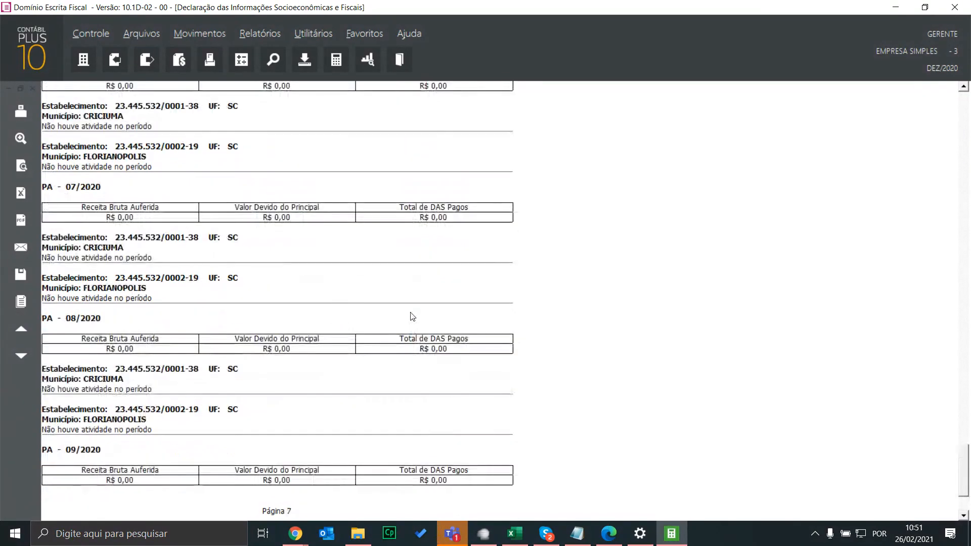
pyautogui.scroll(15, 421, 310)
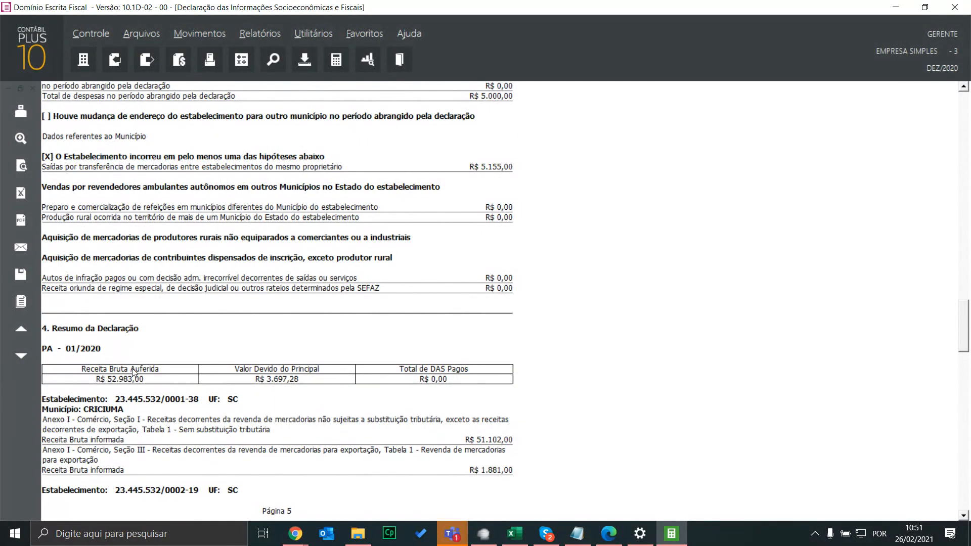
# Scroll the DEFIS report from page 5 down to the page 8 Receita Bruta de Meses anteriores table
pyautogui.scroll(-2, 253, 377)
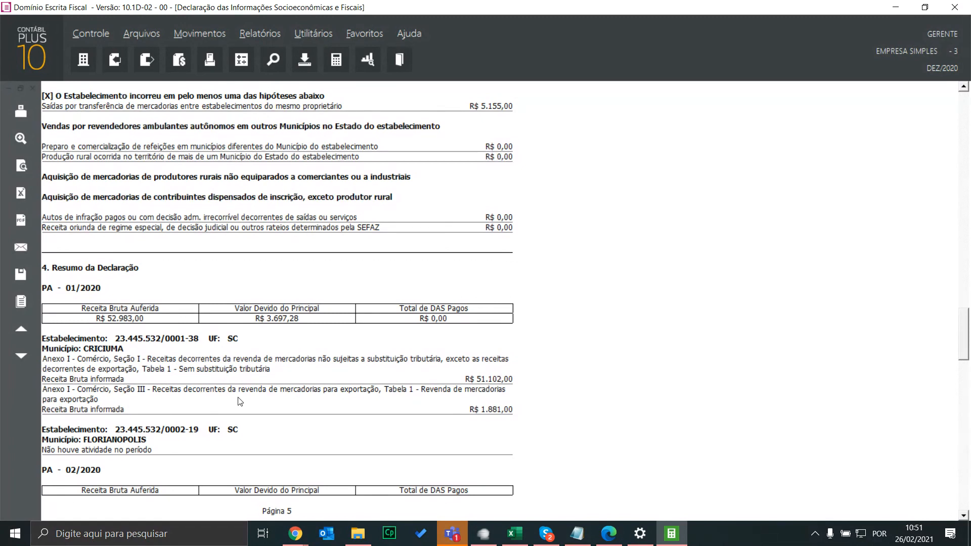
pyautogui.scroll(-1, 210, 438)
pyautogui.scroll(-1, 210, 438)
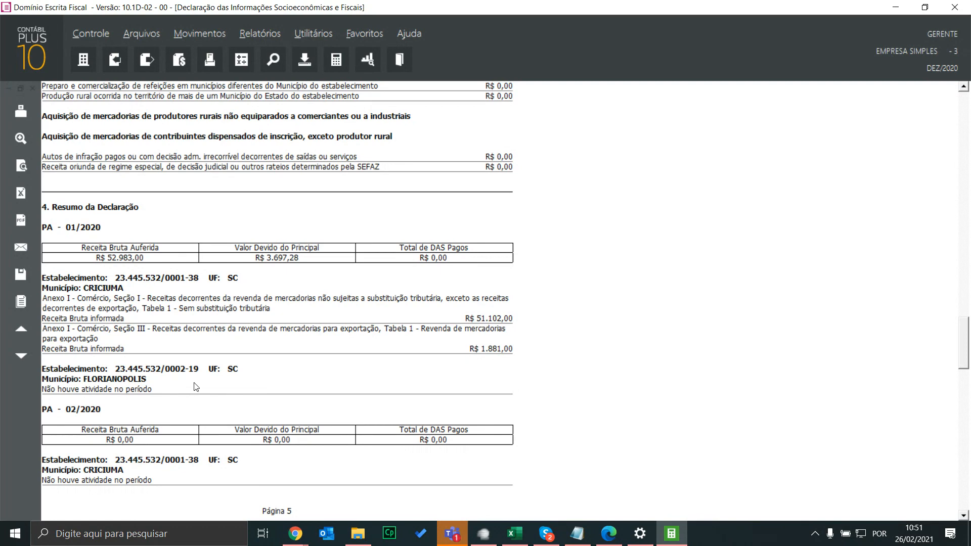
pyautogui.scroll(-15, 342, 223)
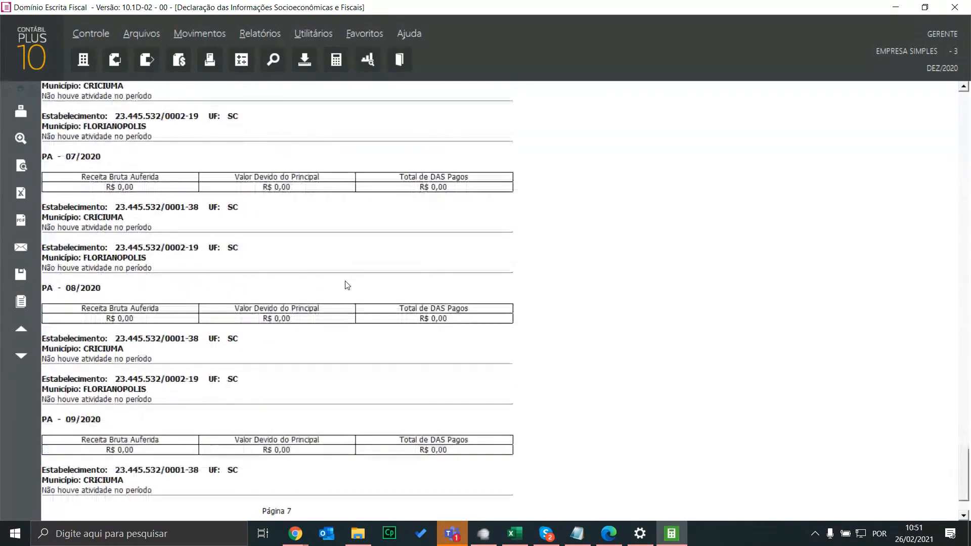
pyautogui.scroll(-8, 346, 285)
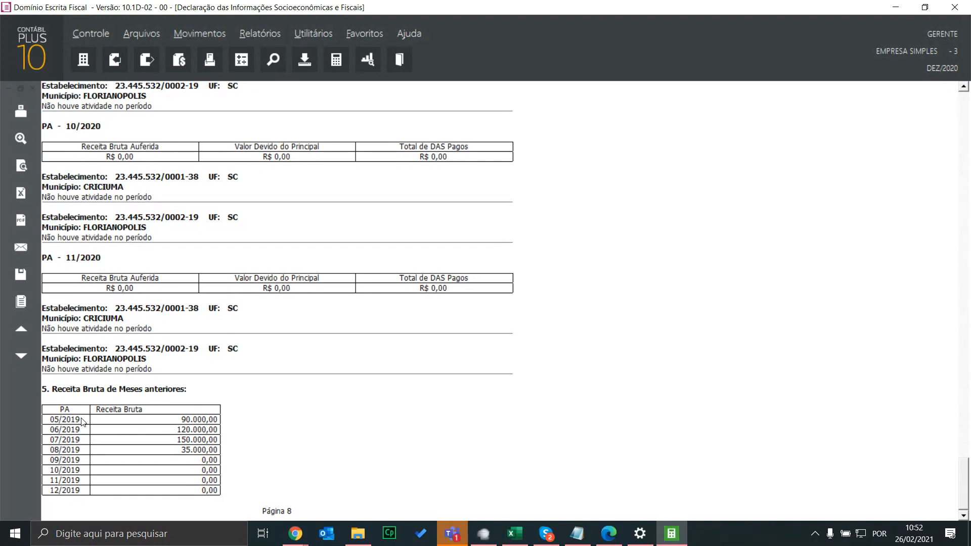
# Show the Movimentos > Outros > Simples Nacional > Receita Bruta Acumulada menu path, then dismiss the menus
pyautogui.click(203, 34)
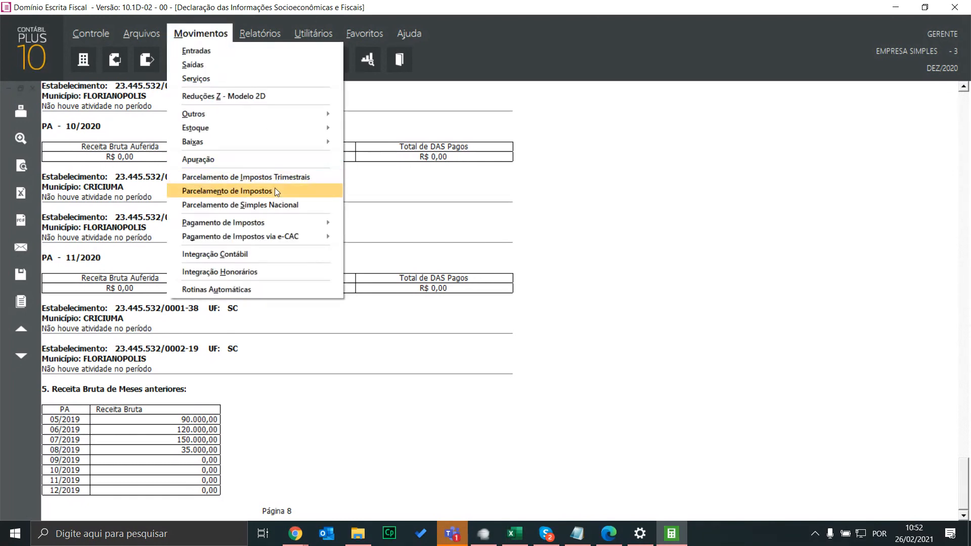
pyautogui.moveTo(261, 115)
pyautogui.moveTo(450, 296)
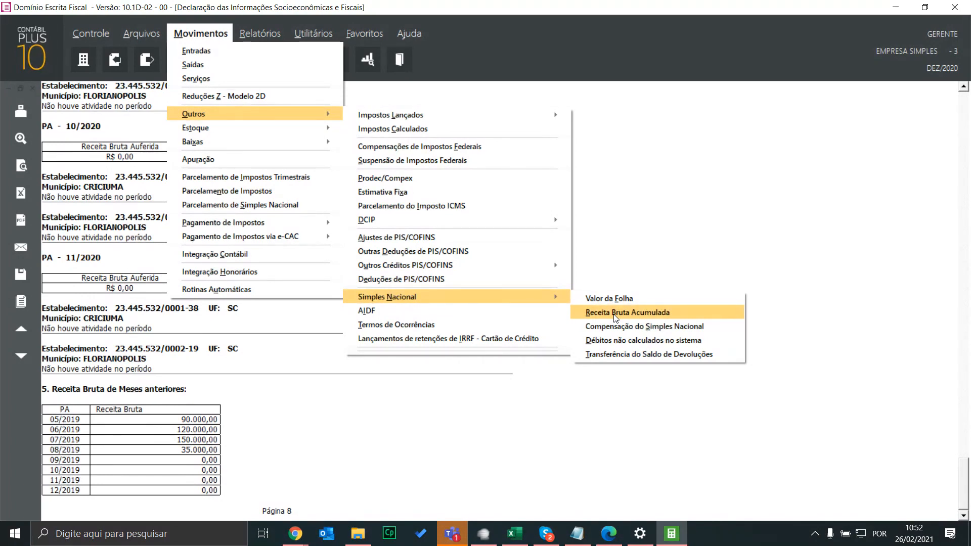
pyautogui.click(76, 418)
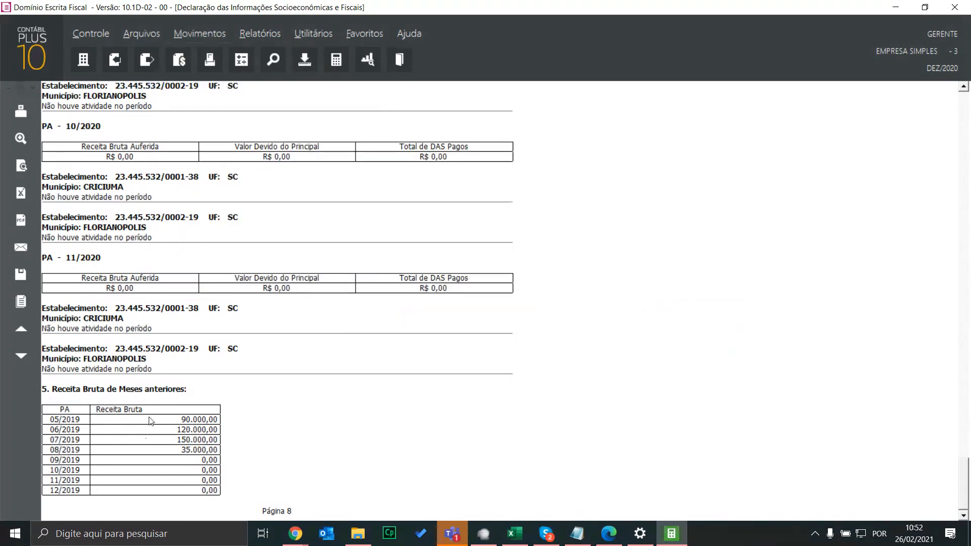
# Scroll the report back up and close the DEFIS report preview
pyautogui.scroll(10, 334, 362)
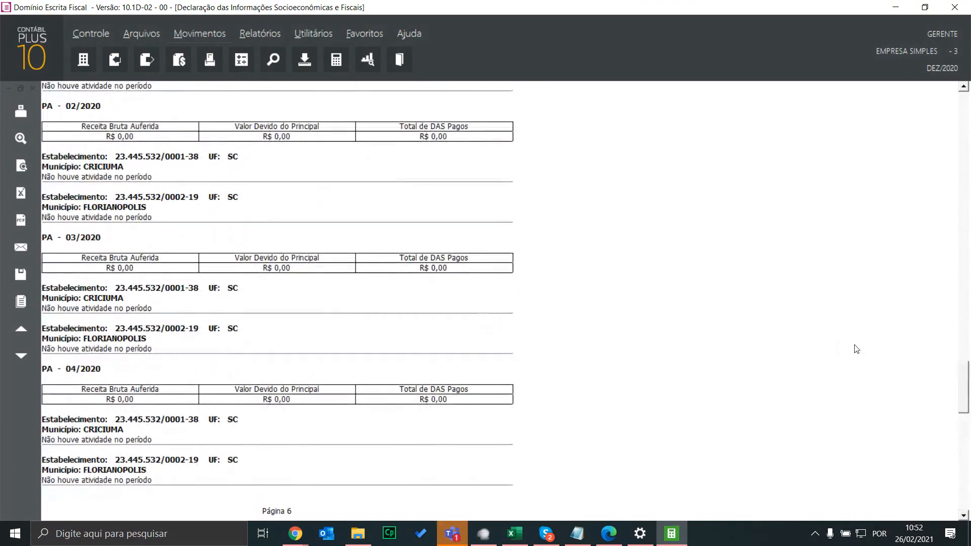
pyautogui.moveTo(963, 392); pyautogui.dragTo(963, 101)
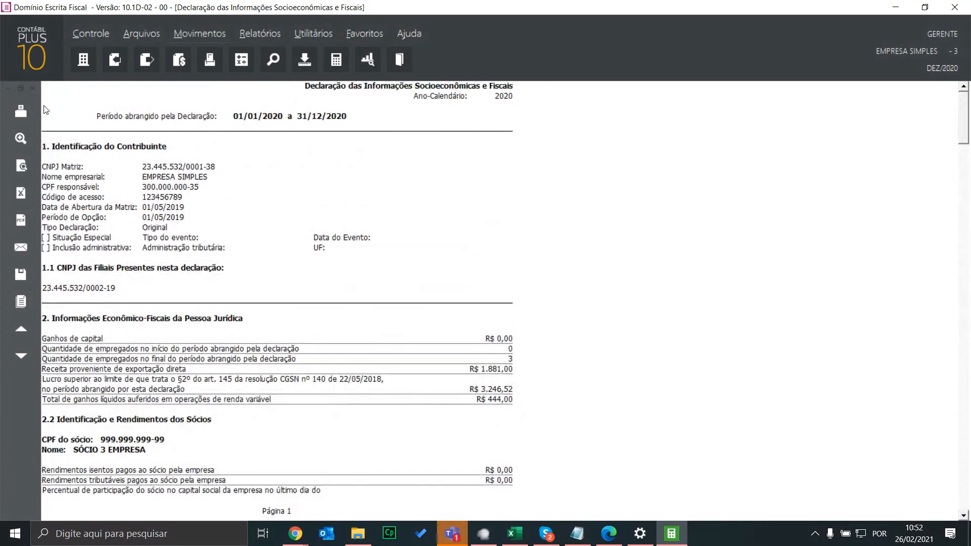
pyautogui.press('Escape')
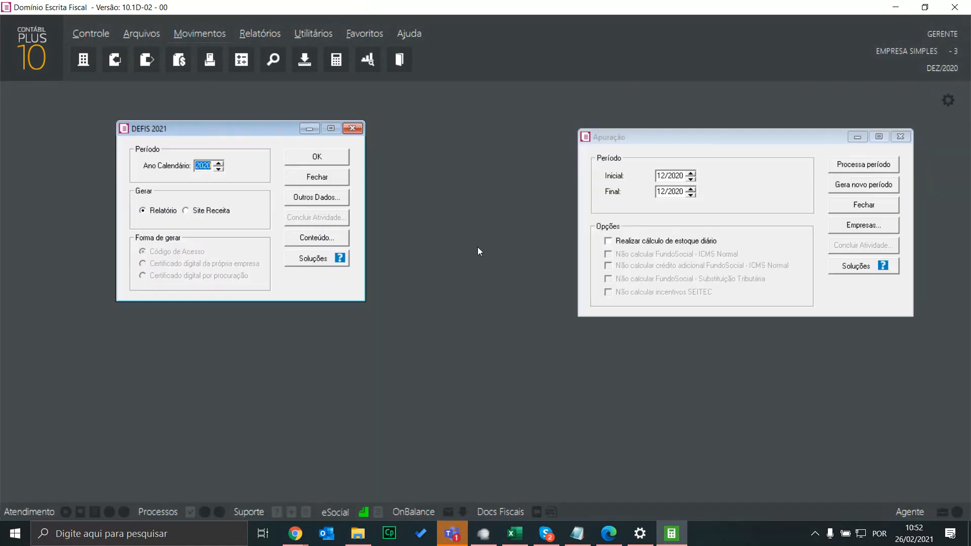
# Generate DEFIS 2021 via Site Receita with Código de Acesso to open the prefilled Simples Nacional login
pyautogui.click(203, 210)
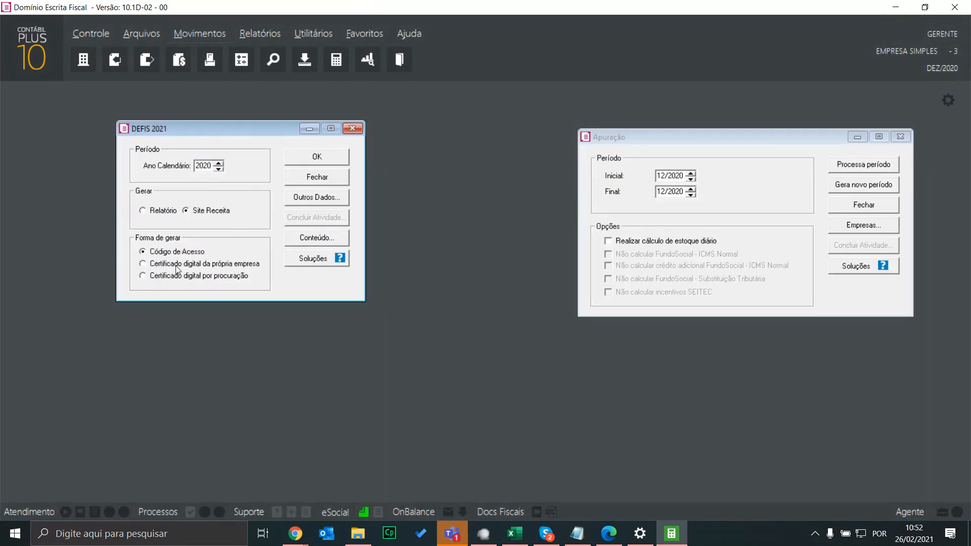
pyautogui.click(316, 156)
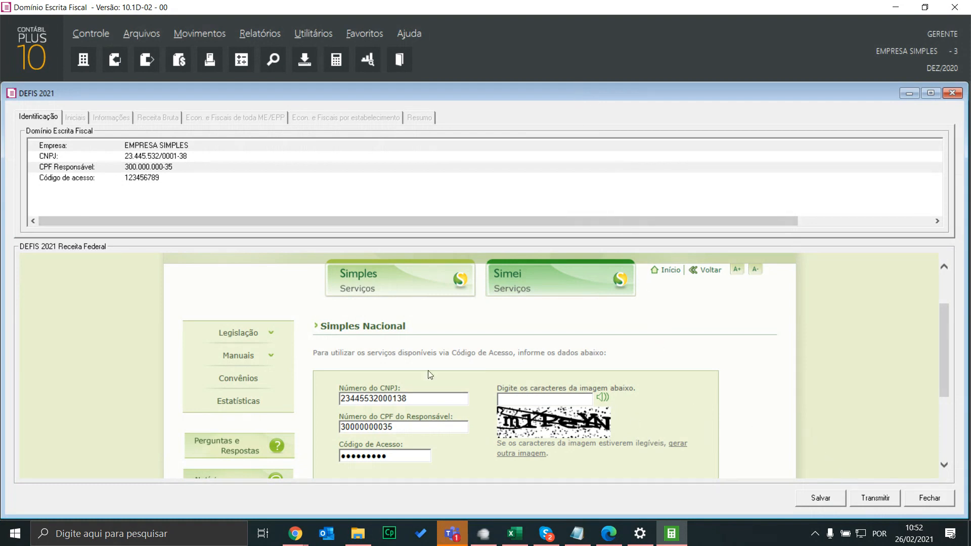
# Scroll the embedded Receita Federal login page, then switch to the Chrome Vimeo window
pyautogui.scroll(-3, 796, 466)
pyautogui.scroll(1, 900, 381)
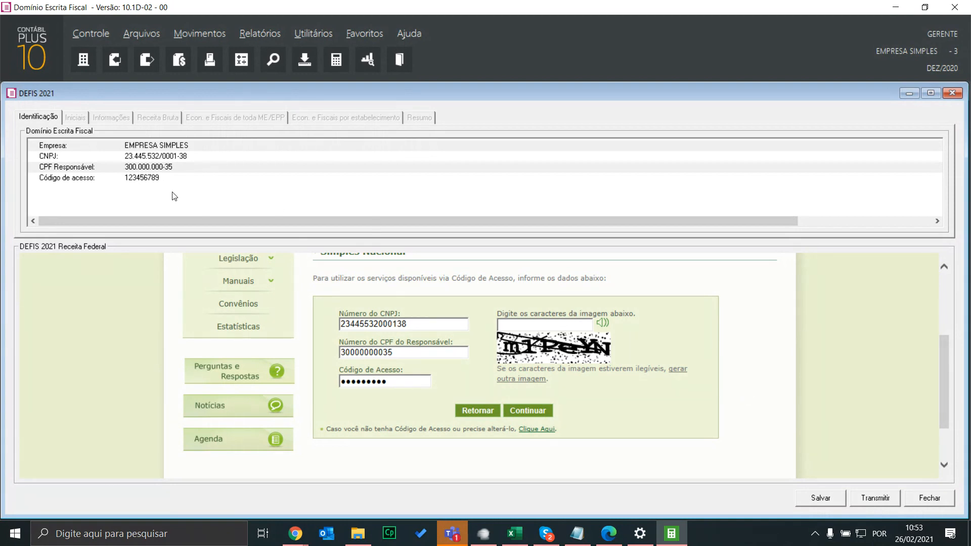
pyautogui.hotkey('alt', 'Tab')
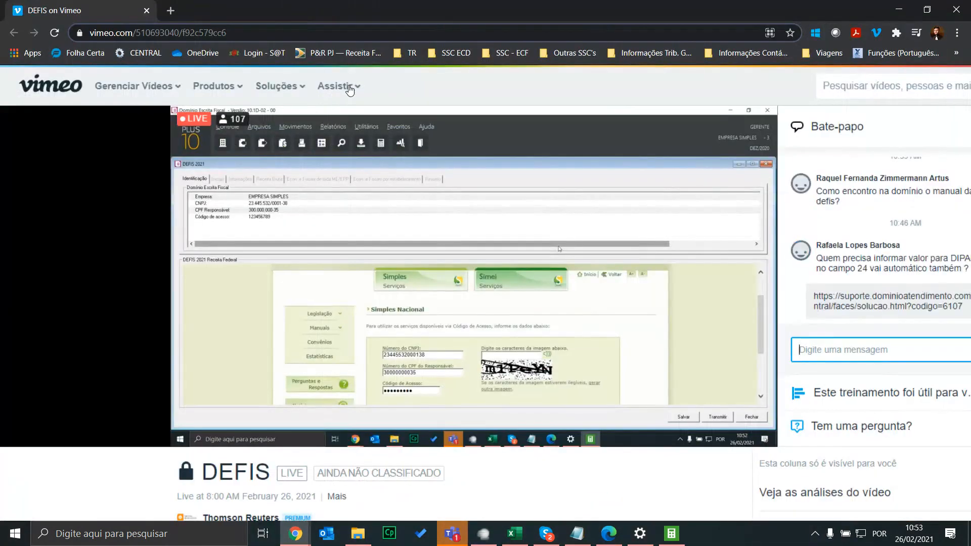
pyautogui.moveTo(349, 89)
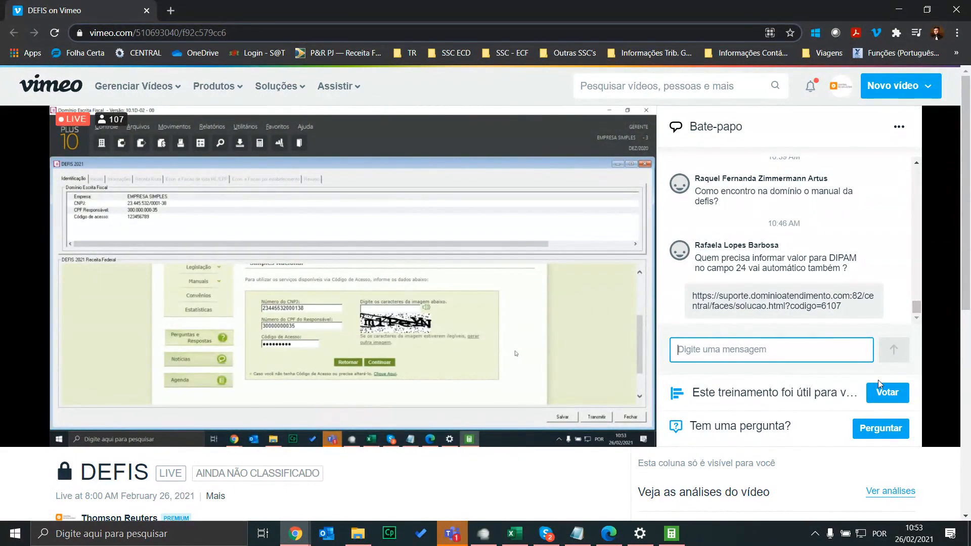
# Open the training feedback poll, close it, and bring up the Perguntar question form
pyautogui.click(886, 395)
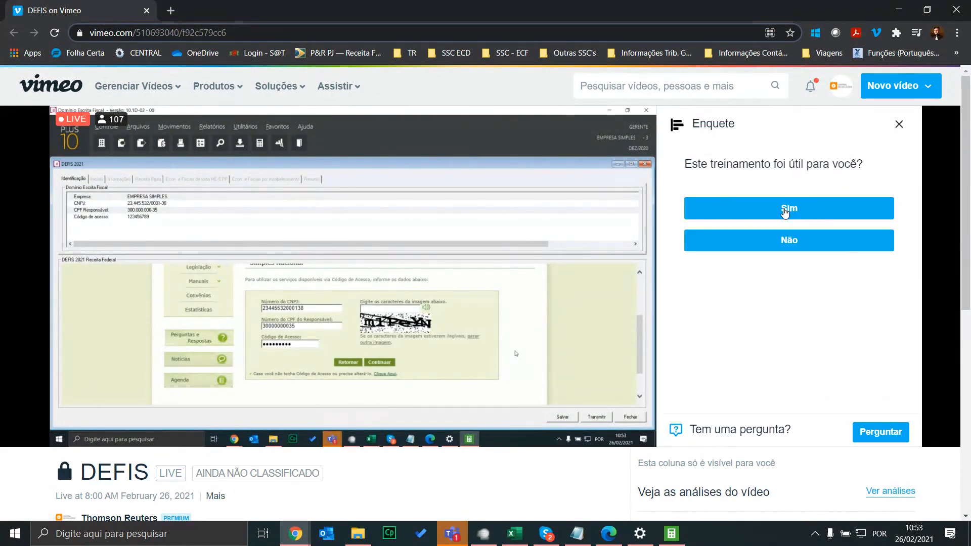
pyautogui.click(899, 124)
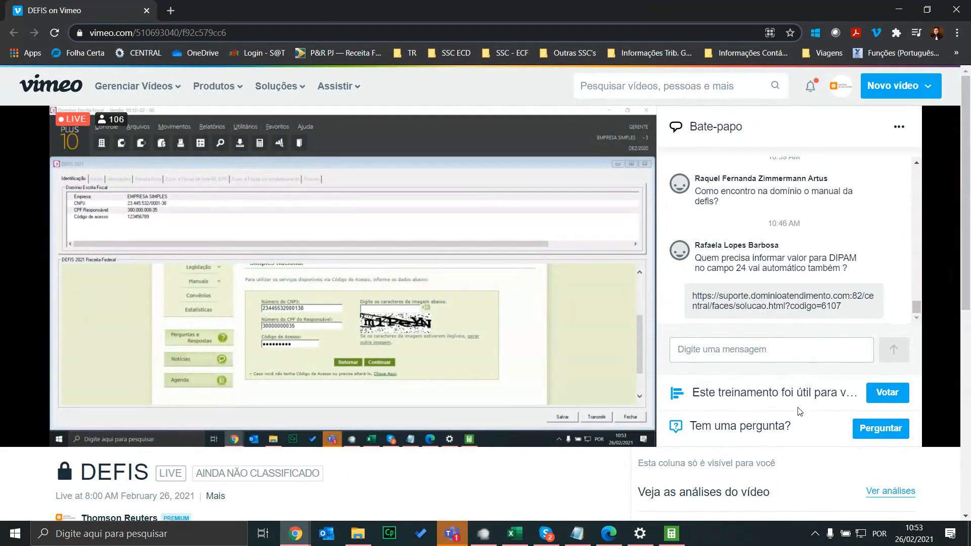
pyautogui.click(879, 429)
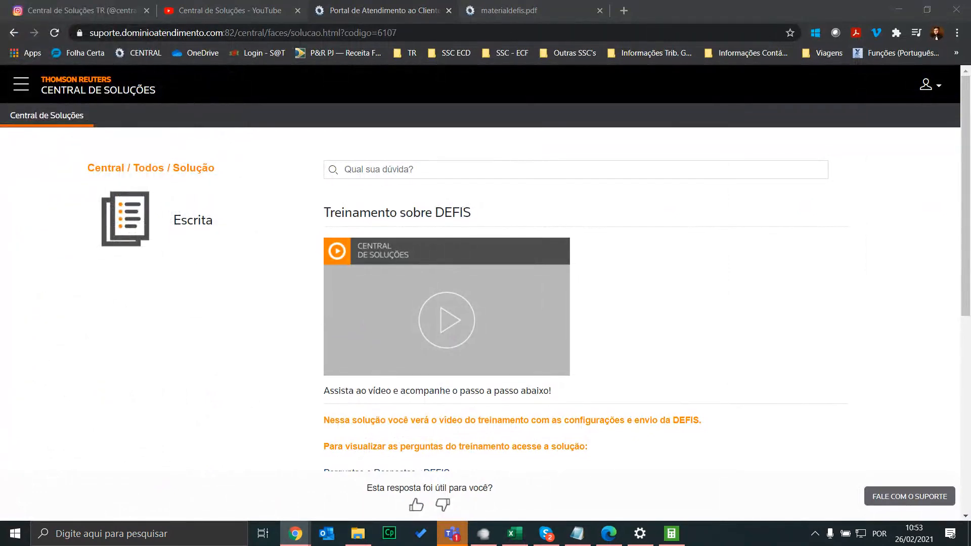
# Show the Central de Soluções Instagram profile and scroll down its posts
pyautogui.click(86, 9)
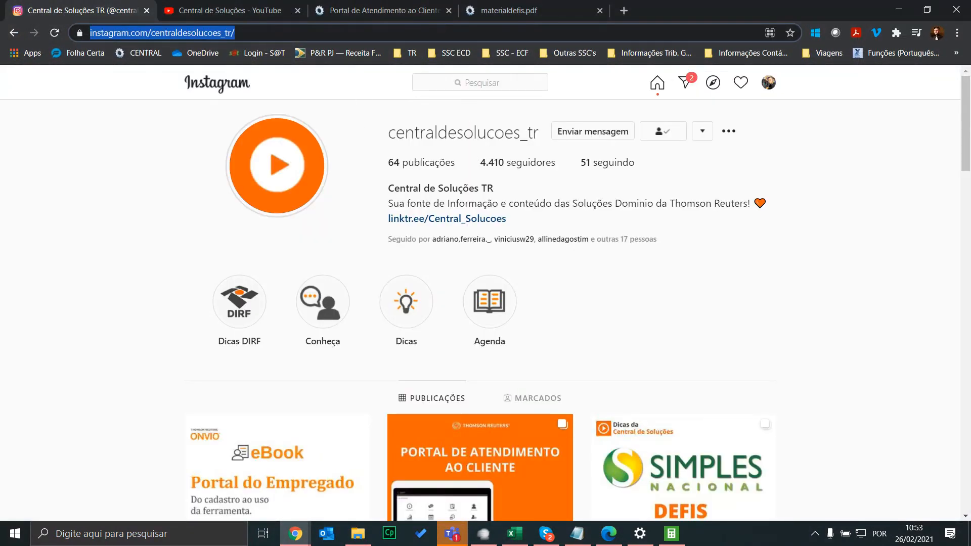
pyautogui.hotkey('alt', 'Tab')
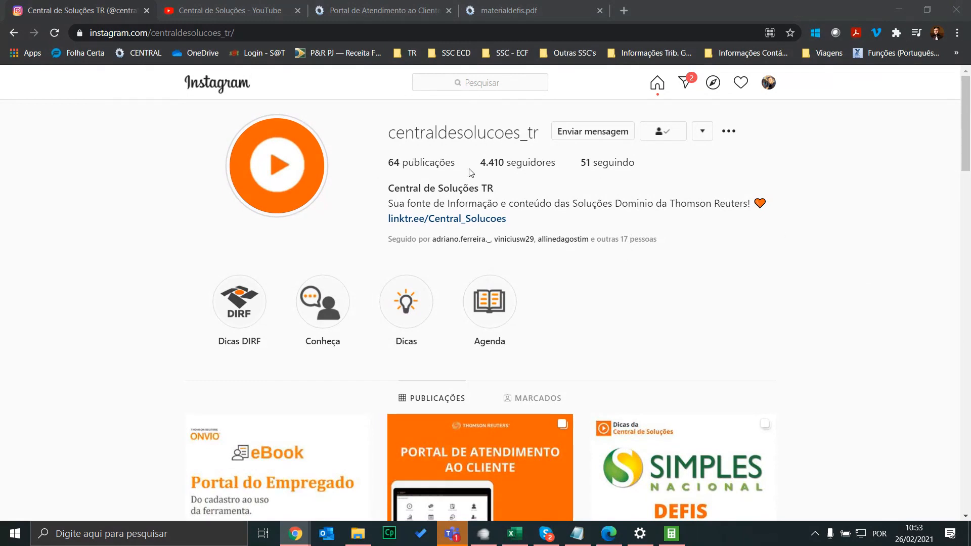
pyautogui.scroll(-3, 385, 263)
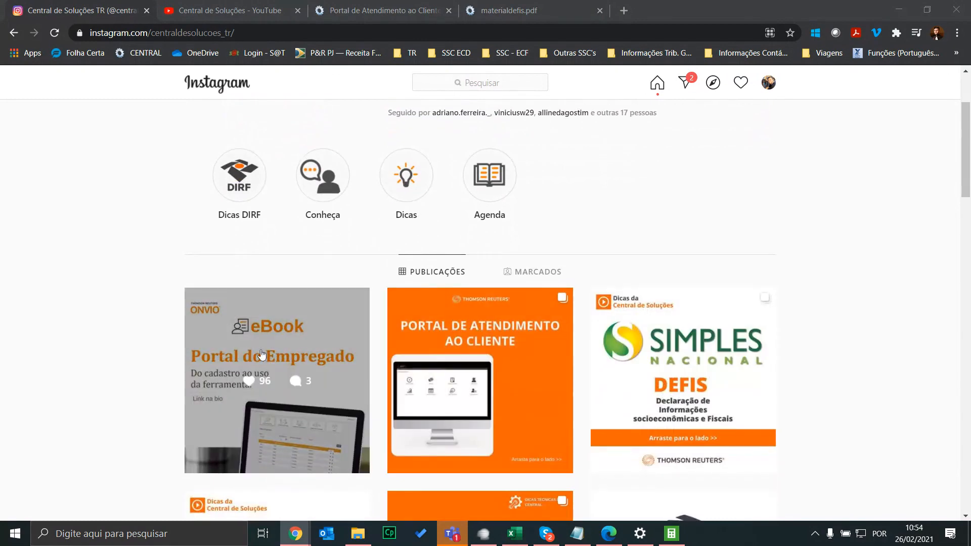
pyautogui.scroll(-3, 329, 354)
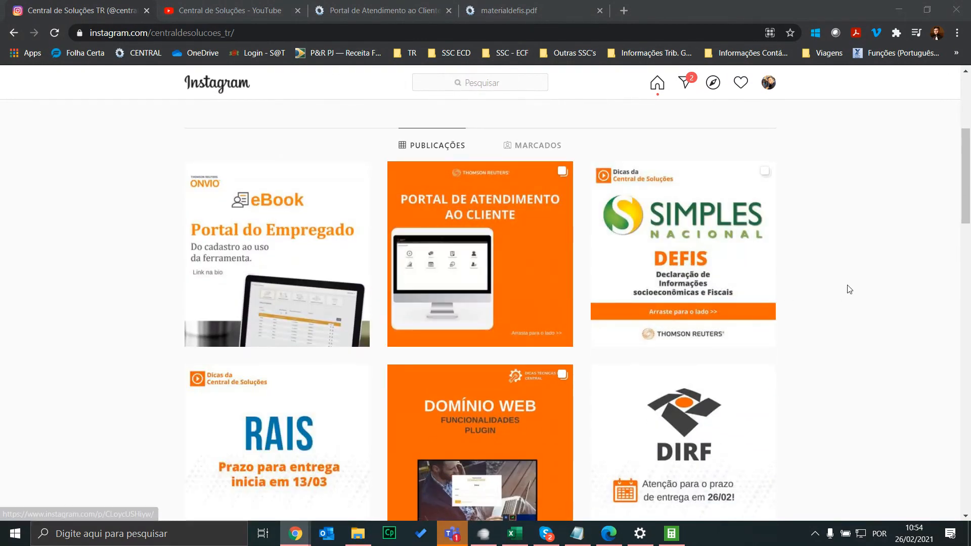
# Open the SIMPLES NACIONAL DEFIS post and page through its slides, then back to the cover
pyautogui.click(640, 209)
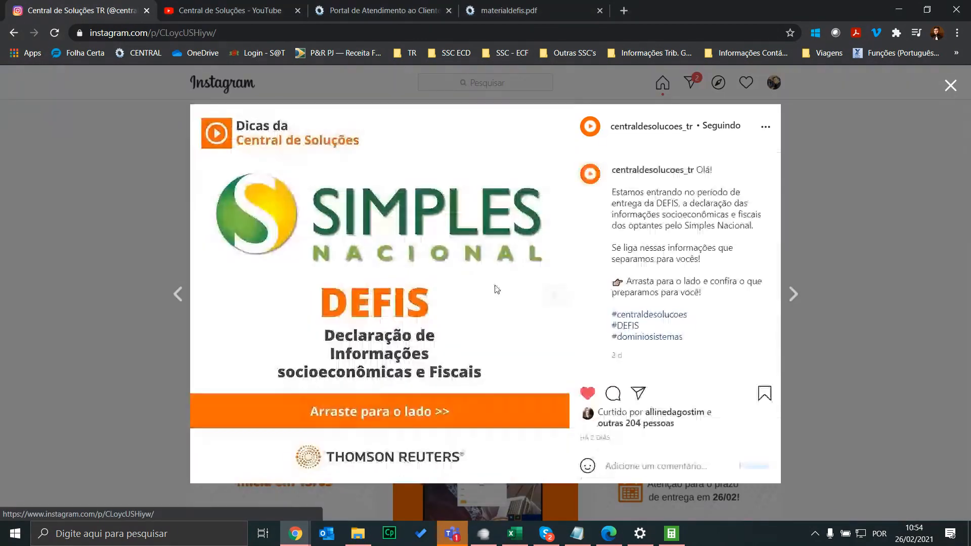
pyautogui.click(552, 296)
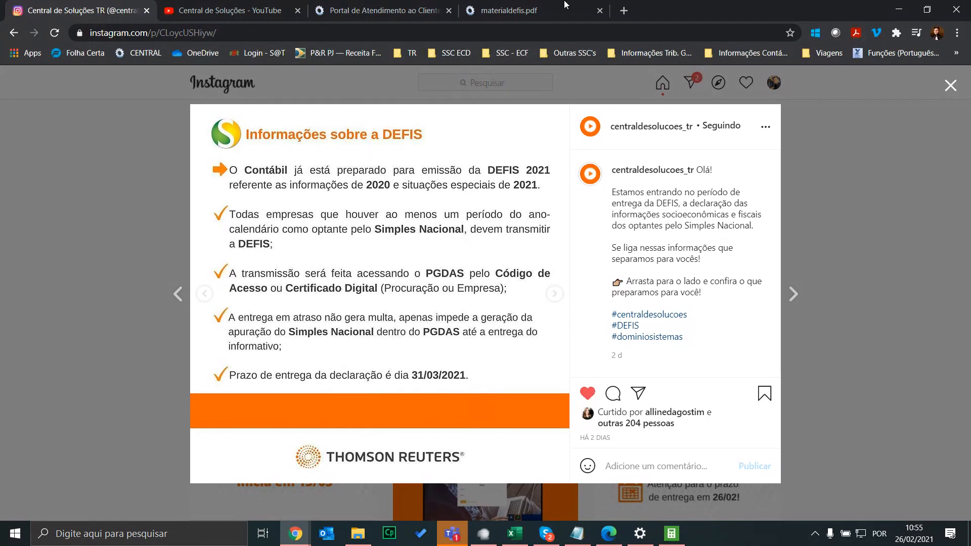
pyautogui.click(555, 294)
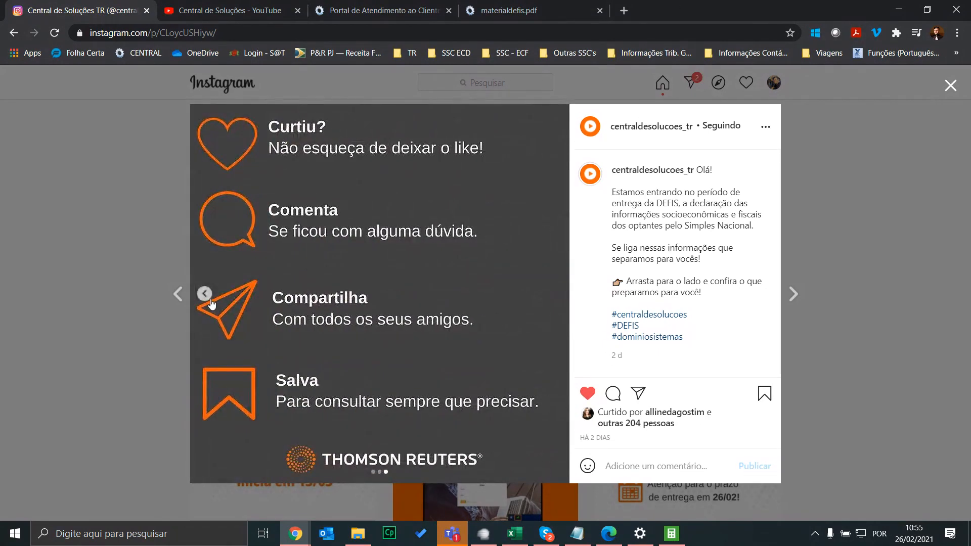
pyautogui.click(205, 294)
pyautogui.click(204, 294)
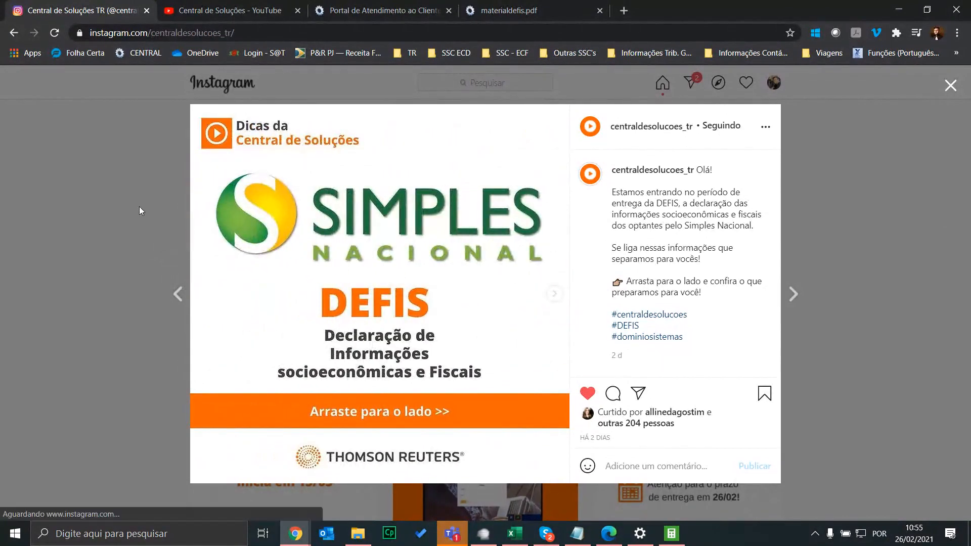
# Close the DEFIS post and scroll back to the top of the Central de Soluções TR profile
pyautogui.click(140, 208)
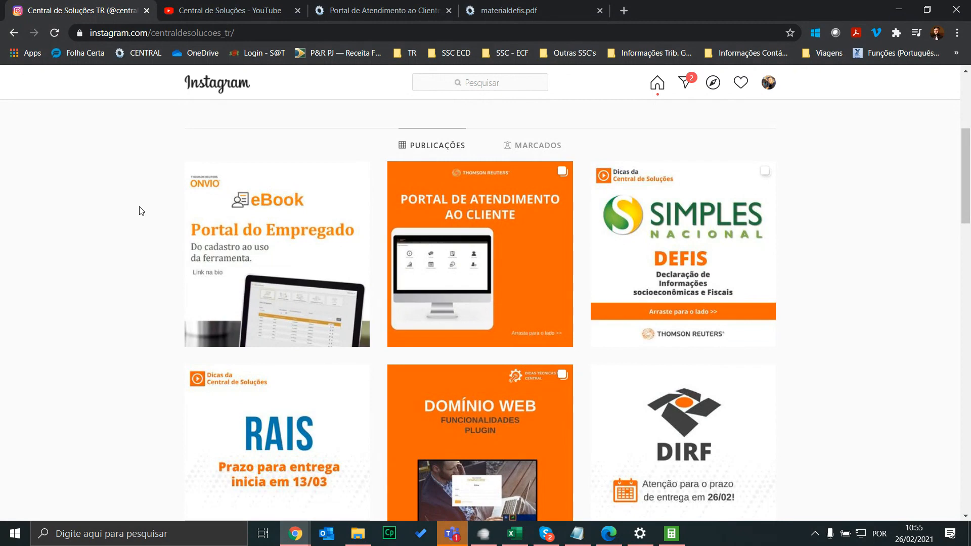
pyautogui.scroll(5, 141, 211)
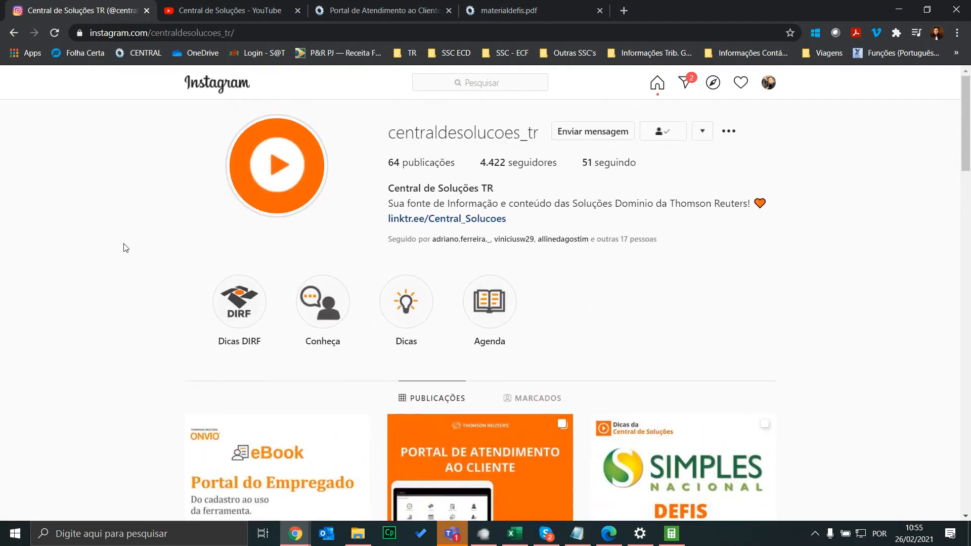
pyautogui.scroll(-2, 104, 239)
pyautogui.scroll(2, 105, 239)
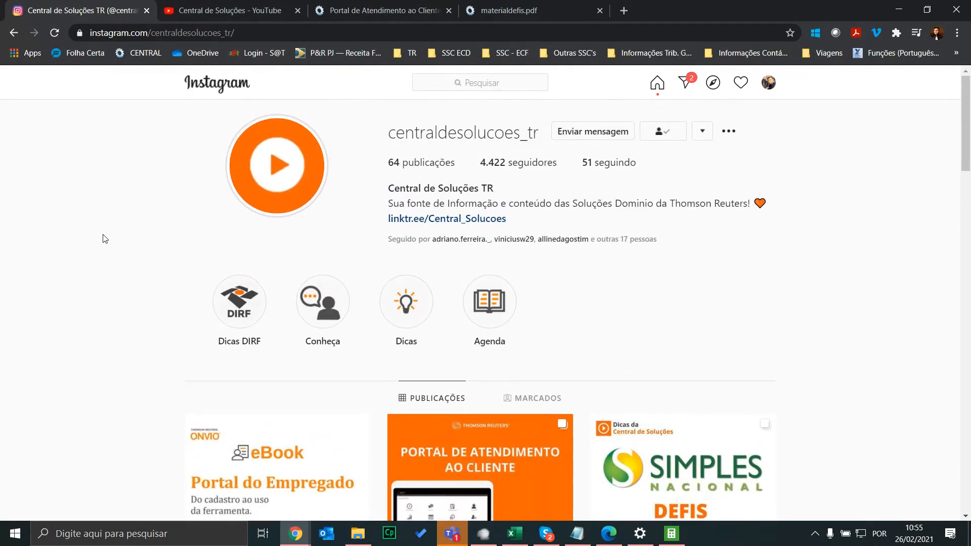
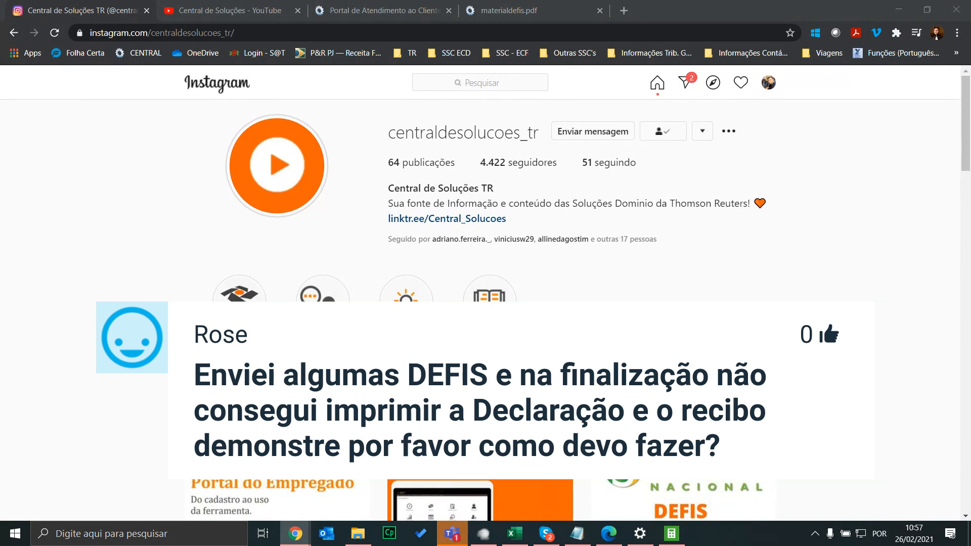
# Open the 'Perguntas e Respostas - DEFIS' page (código 6103) in a new tab and scroll to questions 19–23
pyautogui.click(385, 10)
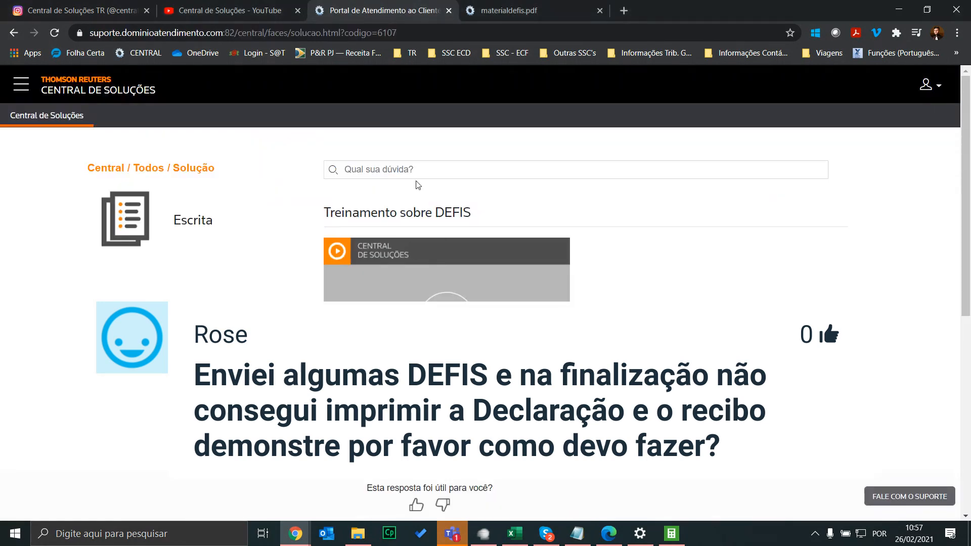
pyautogui.scroll(-9, 418, 185)
pyautogui.scroll(3, 418, 185)
pyautogui.click(413, 232)
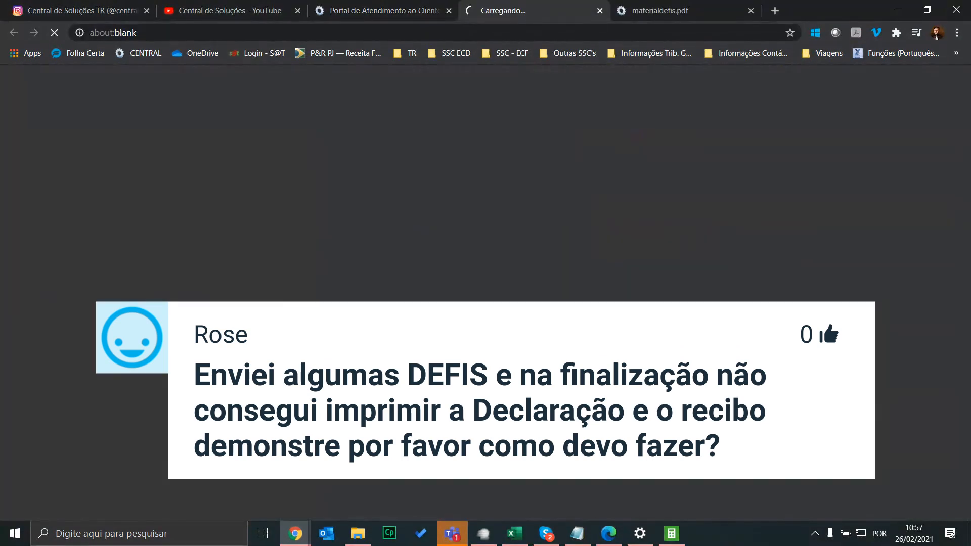
pyautogui.scroll(-7, 552, 228)
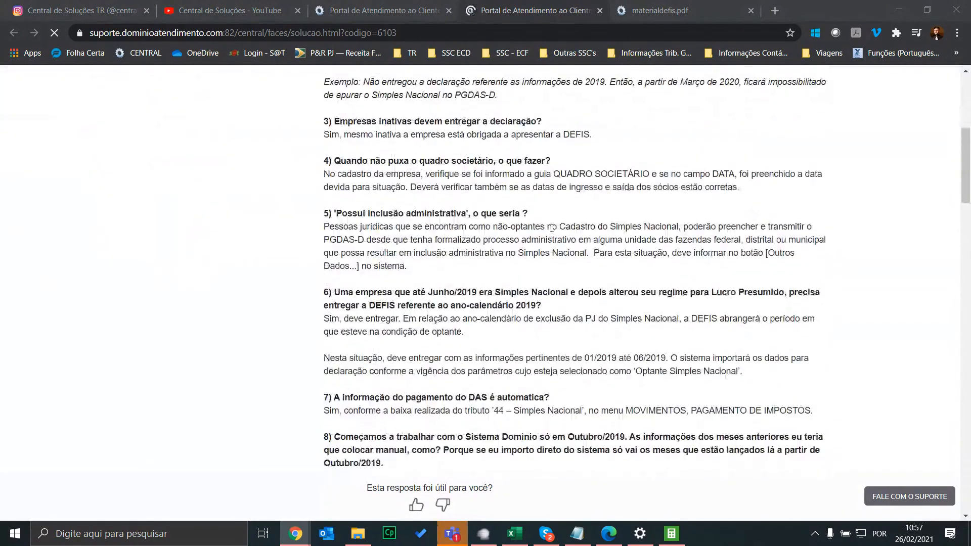
pyautogui.scroll(-20, 552, 228)
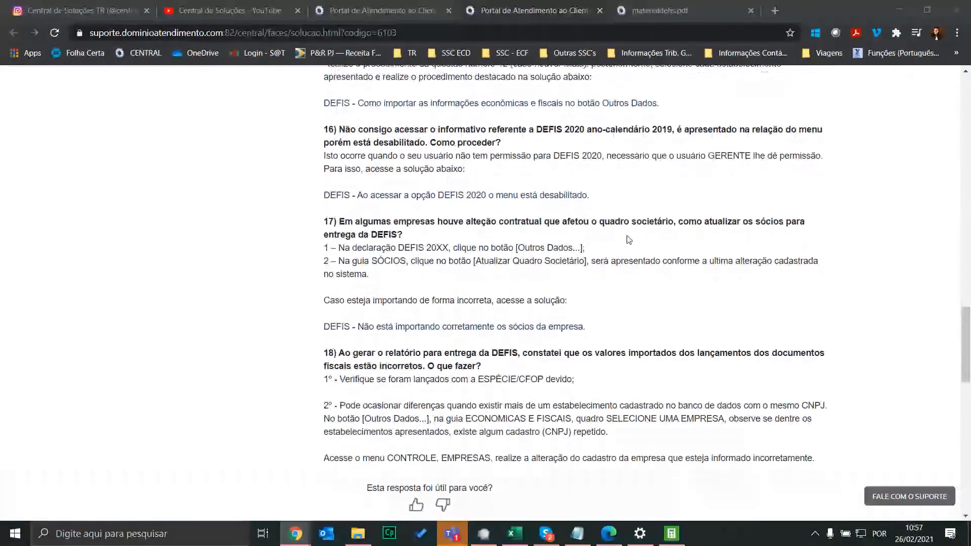
pyautogui.scroll(-7, 629, 240)
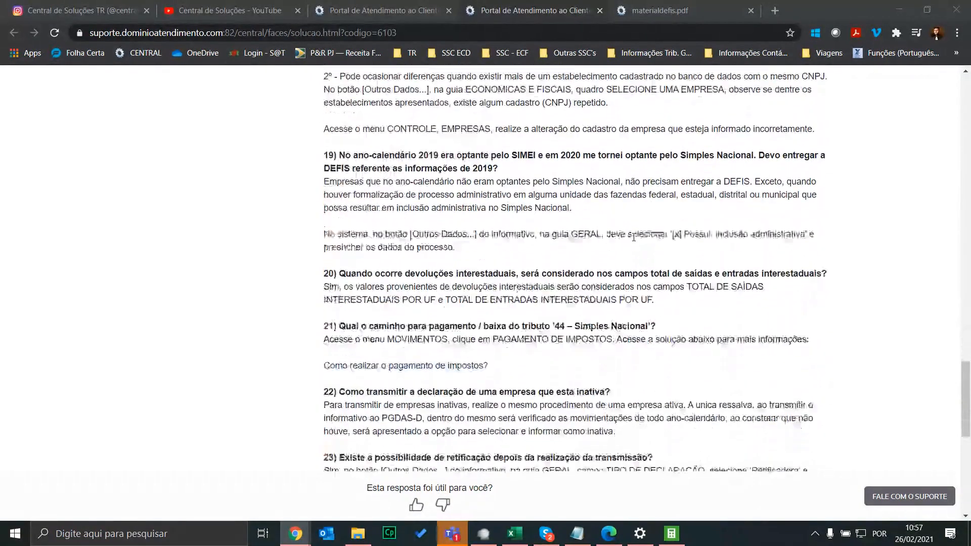
pyautogui.scroll(-1, 634, 238)
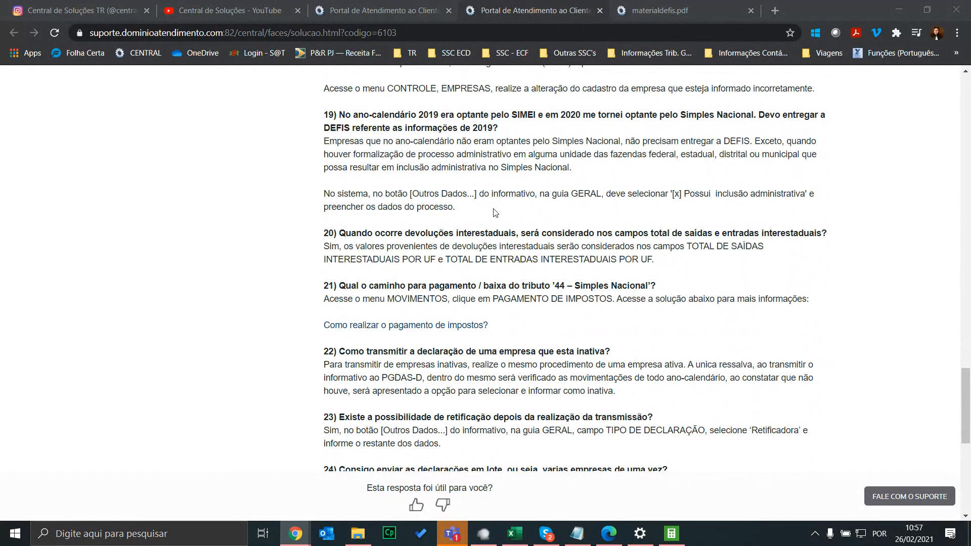
# Search the DEFIS FAQ page for 'recibo' to reach question 10
pyautogui.click(577, 228)
pyautogui.hotkey('ctrl', 'f')
pyautogui.write('re')
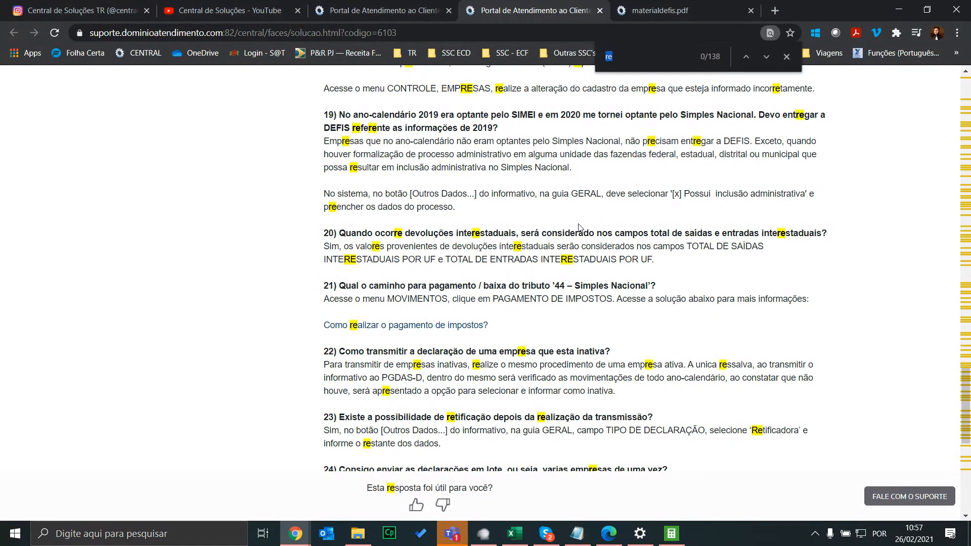
pyautogui.write('cibo')
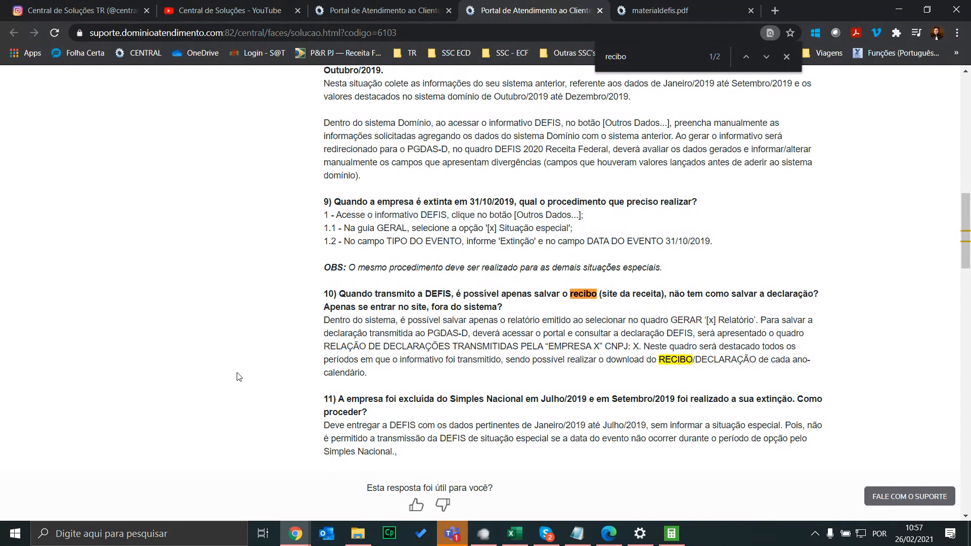
# Select the FAQ page address, then highlight question 10 about saving the receipt and declaration
pyautogui.click(401, 32)
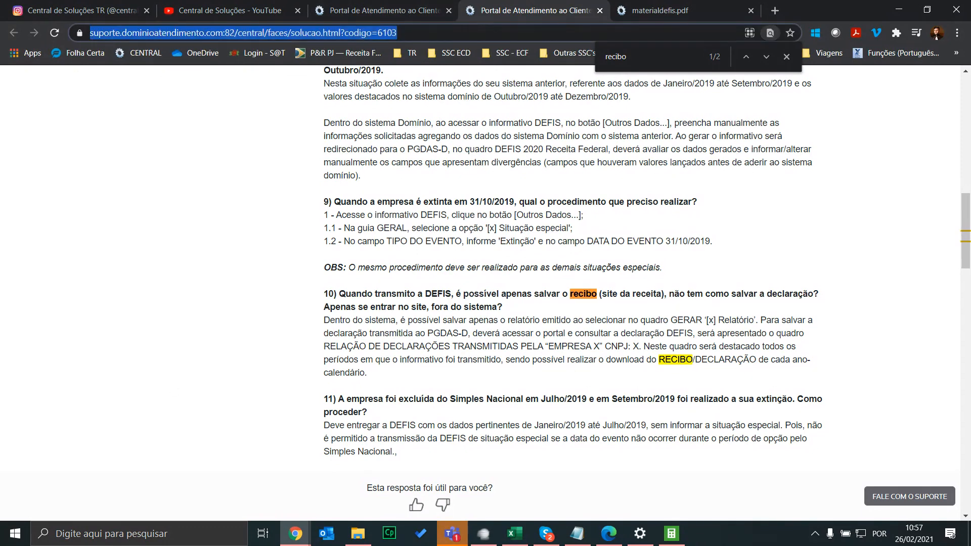
pyautogui.hotkey('alt', 'Tab')
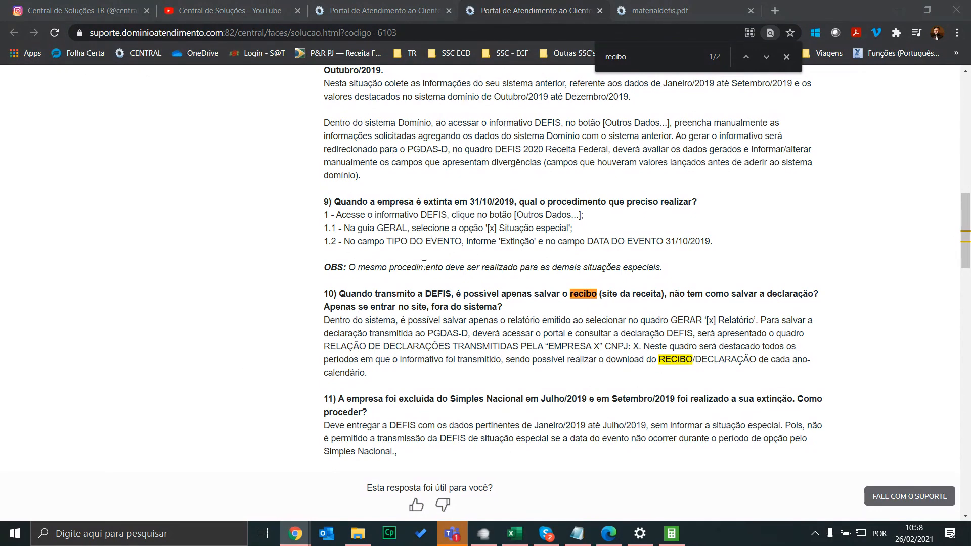
pyautogui.moveTo(416, 390); pyautogui.dragTo(380, 375)
pyautogui.click(327, 304)
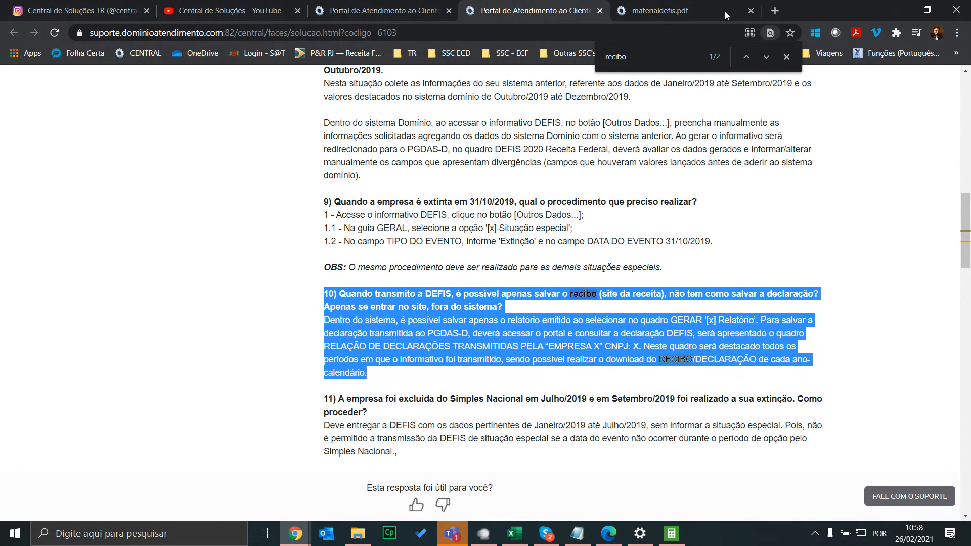
# Load the DEFIS training schedule page (codigo=4464) in the training video tab by pasting its address
pyautogui.click(385, 10)
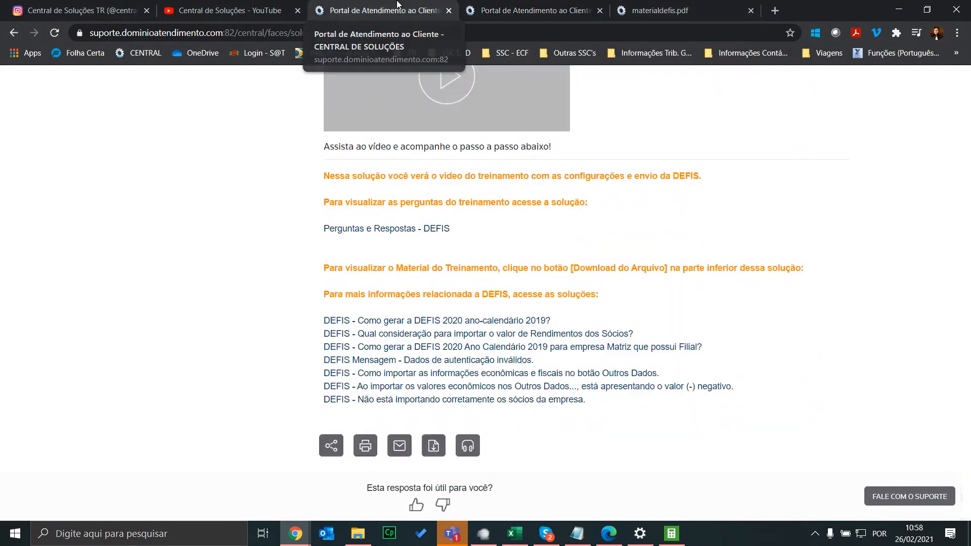
pyautogui.scroll(3, 458, 298)
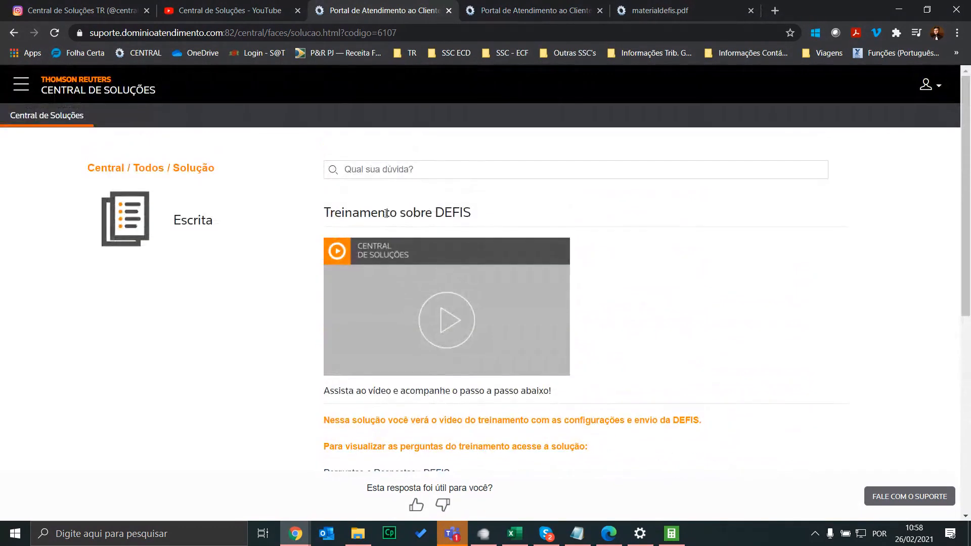
pyautogui.scroll(-7, 420, 247)
pyautogui.scroll(7, 377, 196)
pyautogui.click(403, 32)
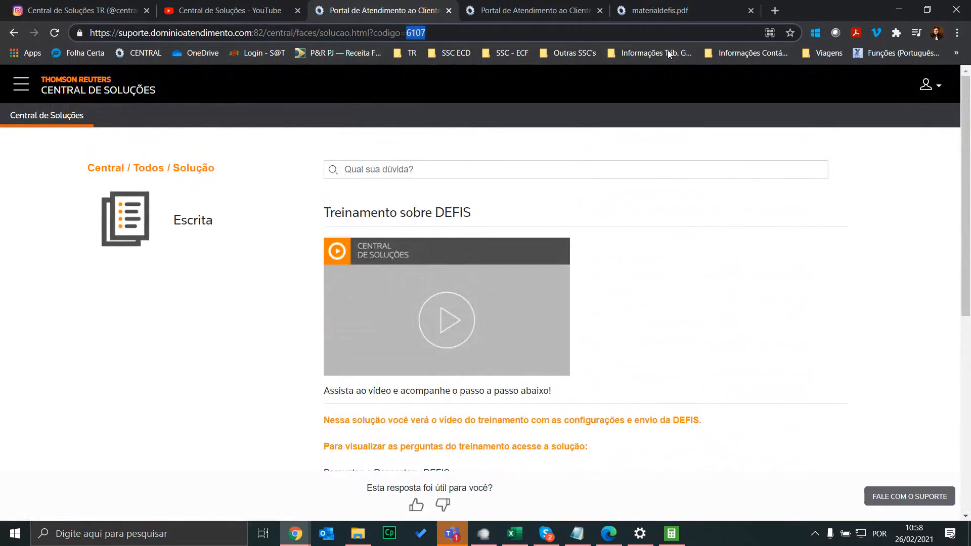
pyautogui.write('https://suporte.dominioatendimento.com:82/central/faces/solucao.html?codigo=4464')
pyautogui.press('Return')
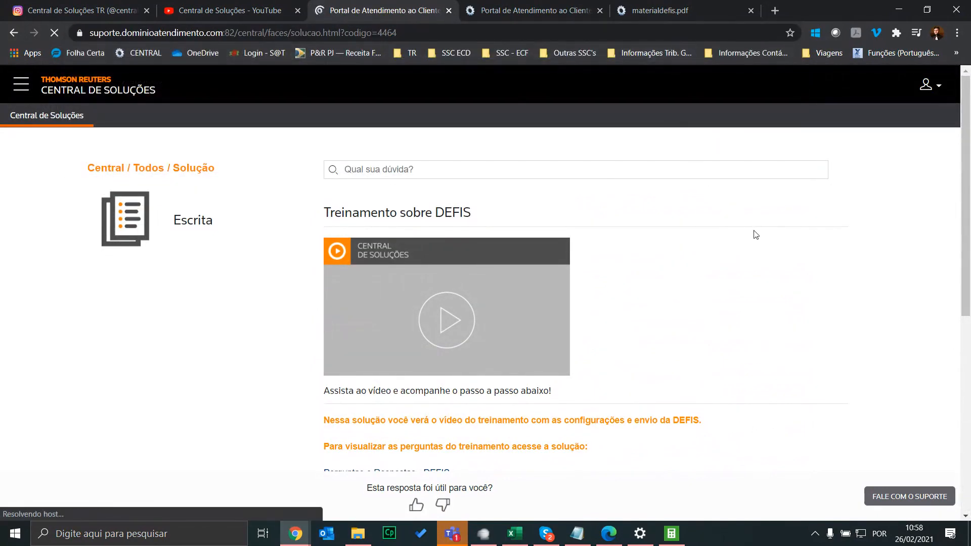
# Scroll down and select the training contact e-mail address
pyautogui.scroll(-5, 699, 243)
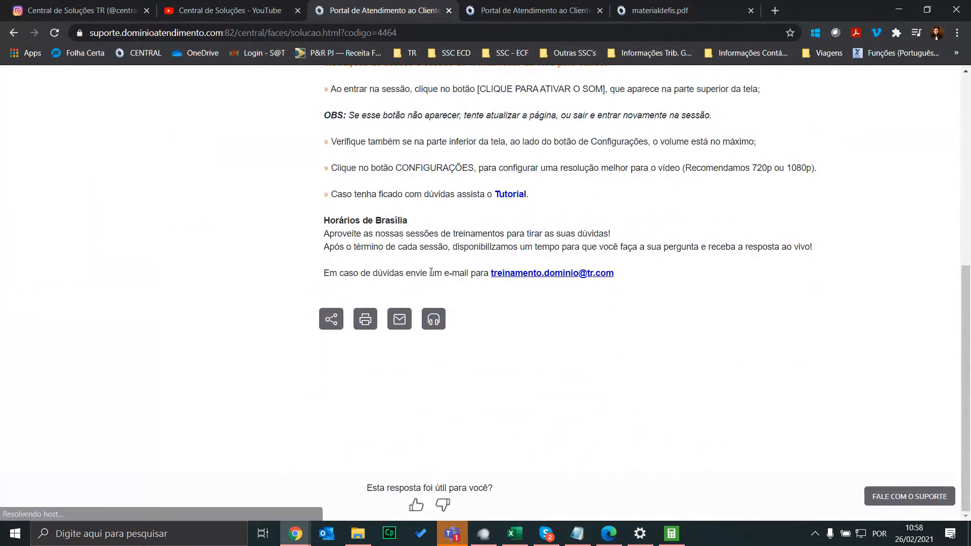
pyautogui.moveTo(619, 278); pyautogui.dragTo(490, 273)
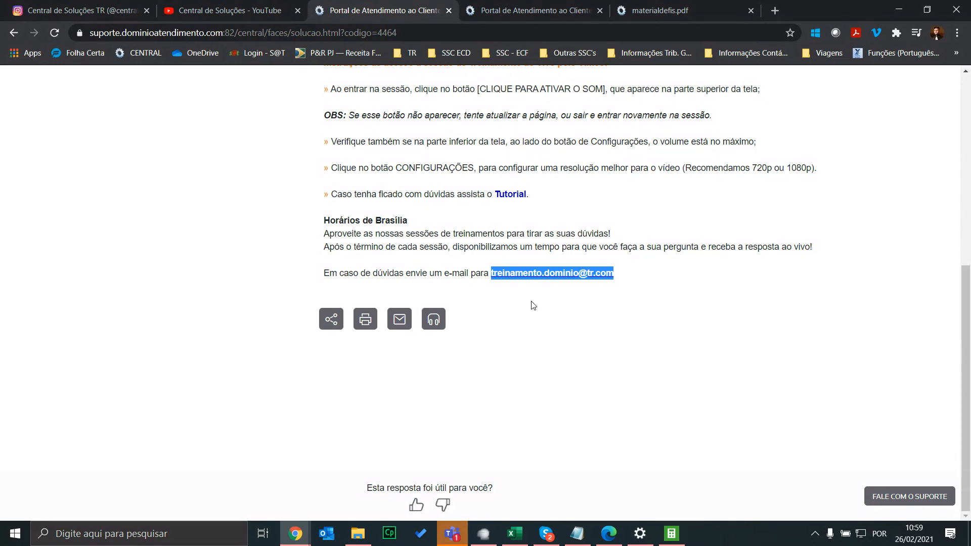
pyautogui.click(562, 275)
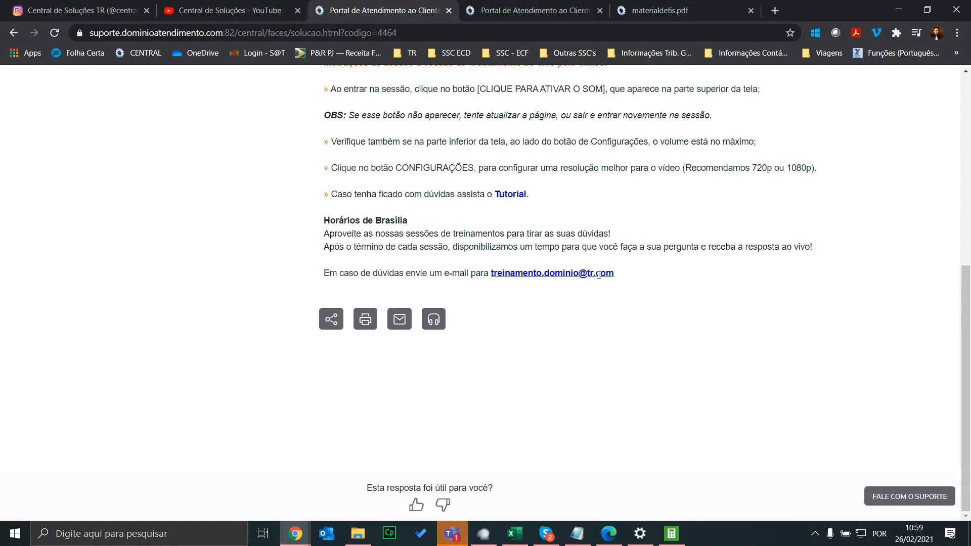
pyautogui.moveTo(619, 276); pyautogui.dragTo(553, 273)
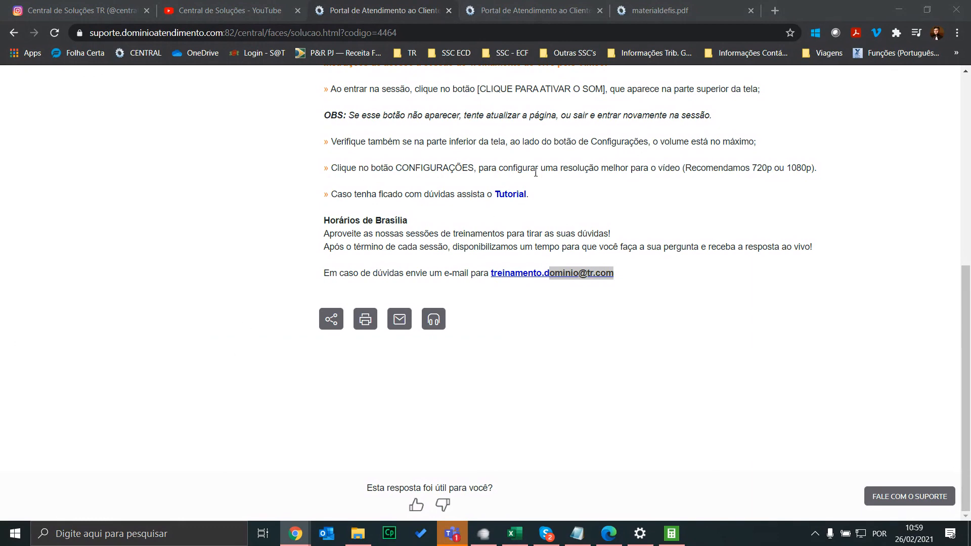
# On the DEFIS Q&A tab (código 6103), highlight question 10 about saving the recibo, then clear it
pyautogui.scroll(1, 536, 173)
pyautogui.click(536, 10)
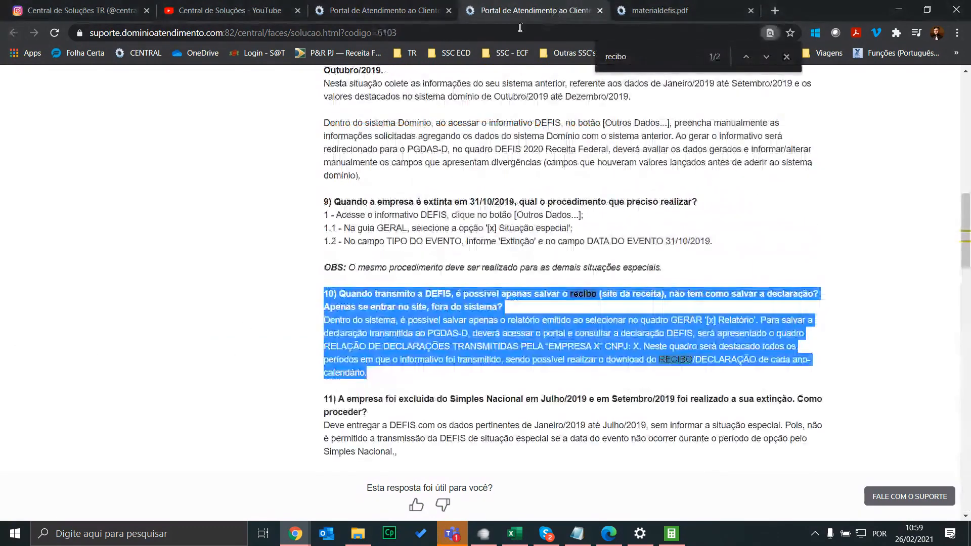
pyautogui.click(408, 310)
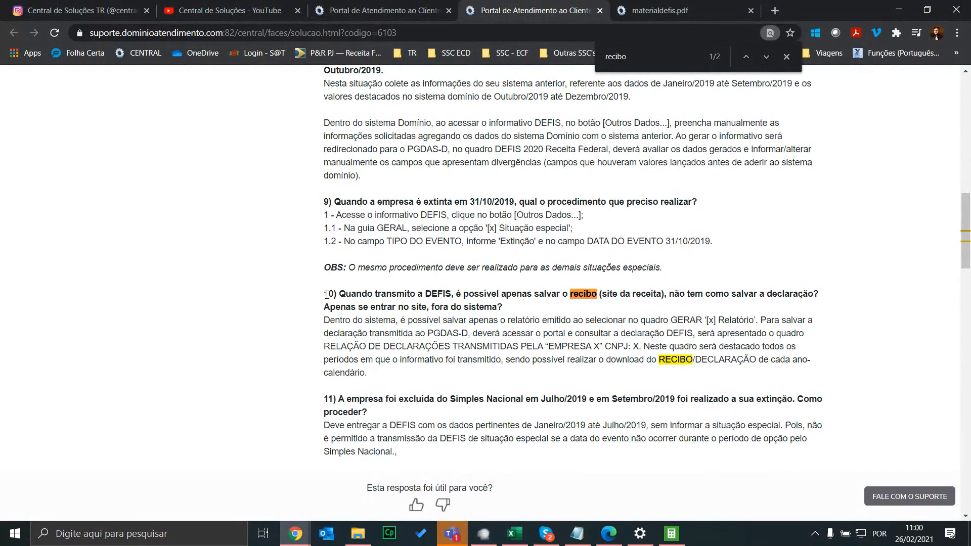
pyautogui.moveTo(326, 294); pyautogui.dragTo(556, 382)
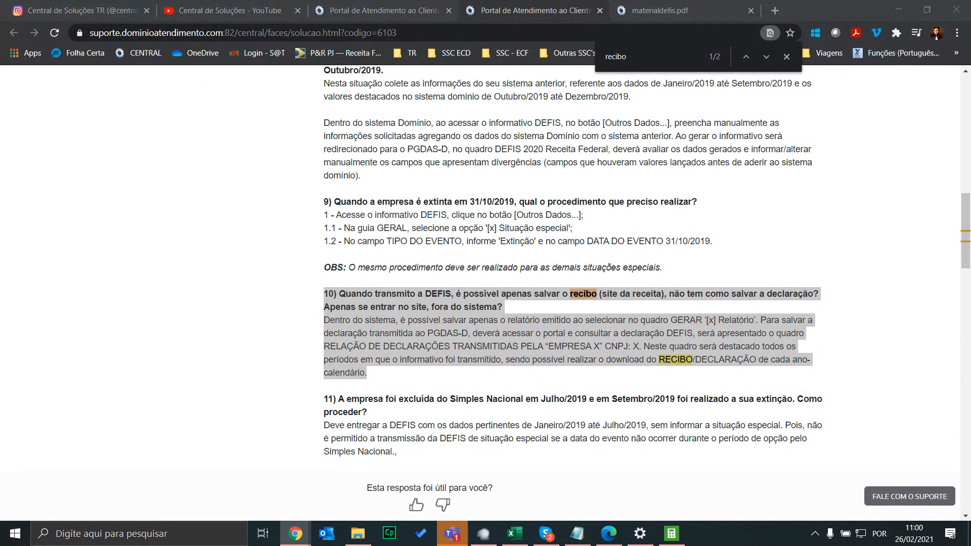
pyautogui.moveTo(360, 386); pyautogui.dragTo(325, 290)
pyautogui.click(387, 333)
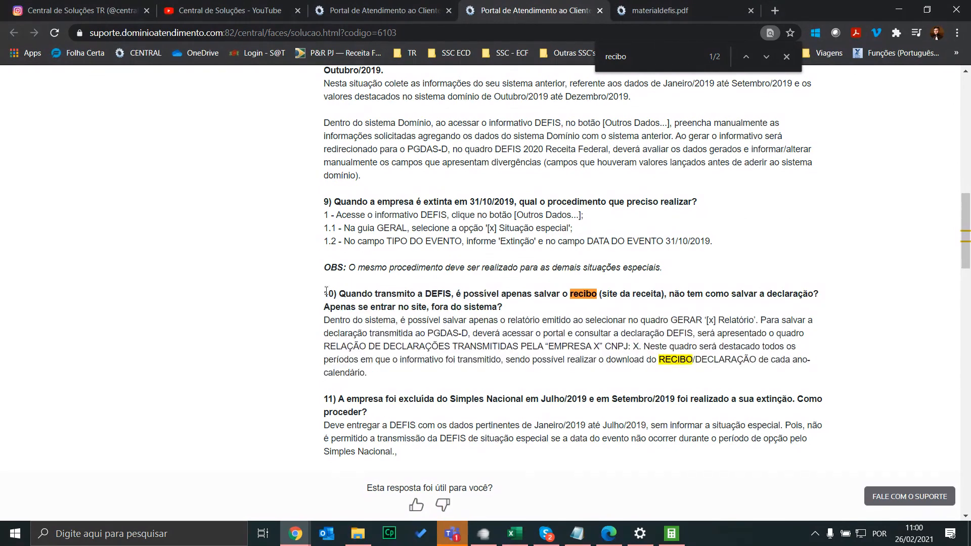
pyautogui.moveTo(324, 293); pyautogui.dragTo(364, 292)
pyautogui.click(419, 308)
# Go back to the DEFIS training page (código 4464) with its Vimeo instructions and 10-hour session time
pyautogui.click(412, 10)
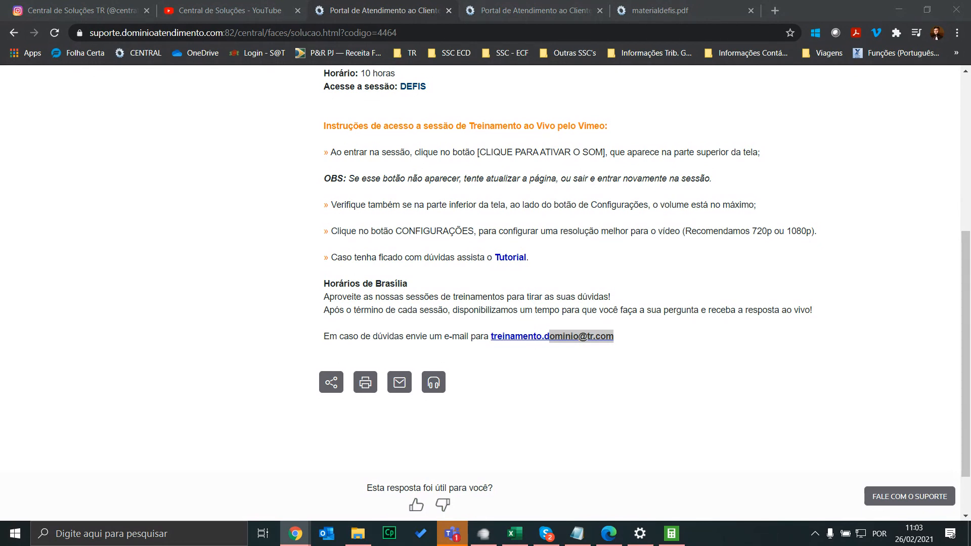
# Bring Domínio's DEFIS 2021 window with the Receita Federal access-code form to the front
pyautogui.click(672, 533)
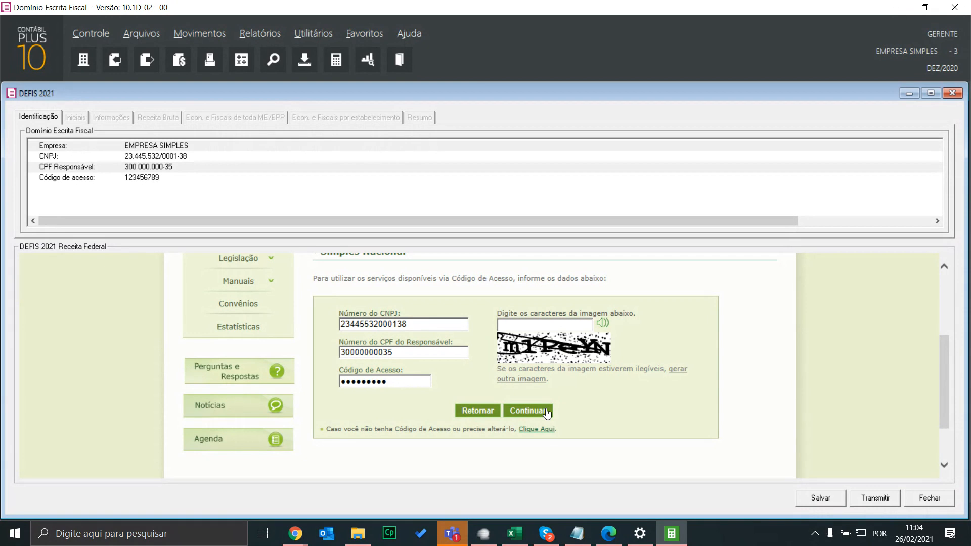
# Close the Receita Federal form, switch DEFIS 2021 to report output, and open the PGDAS-D/DEFIS 2018 manual
pyautogui.click(952, 93)
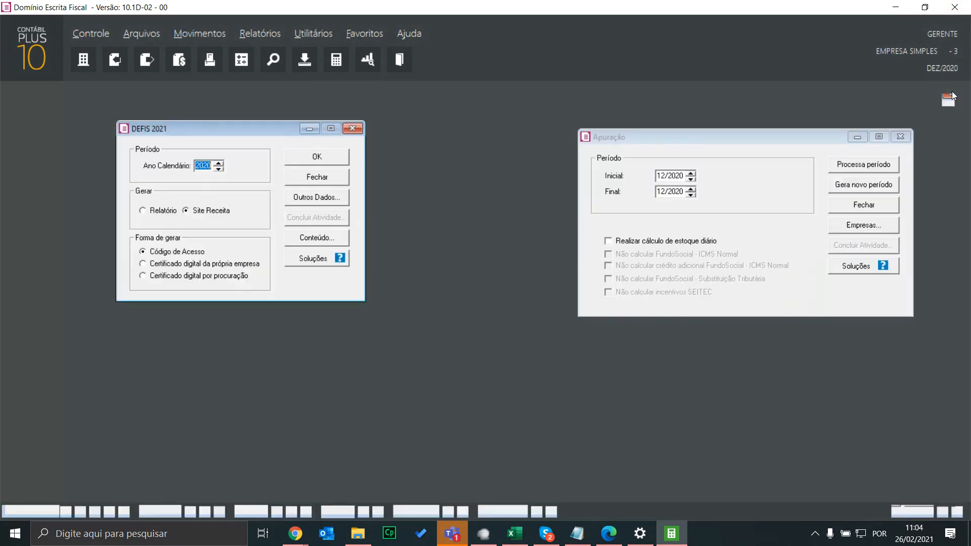
pyautogui.click(154, 210)
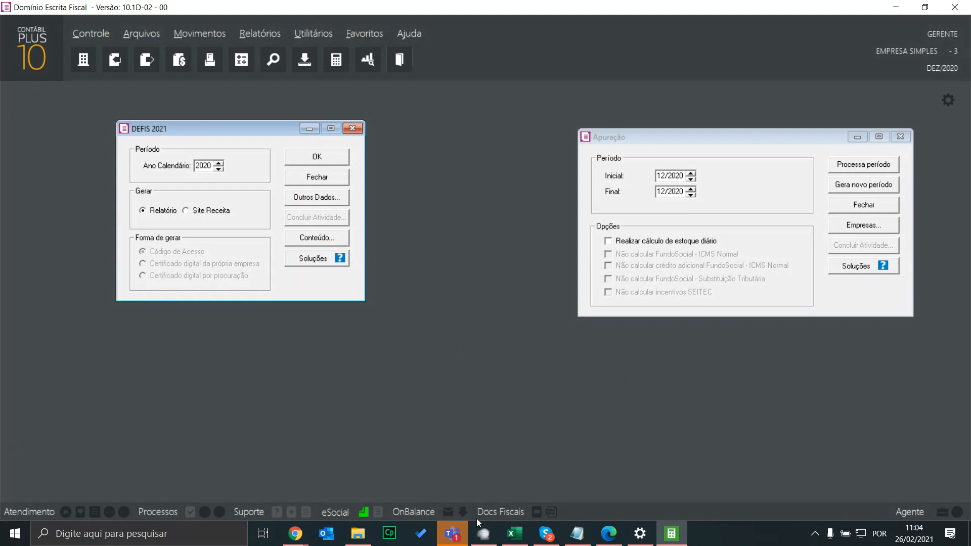
pyautogui.click(358, 534)
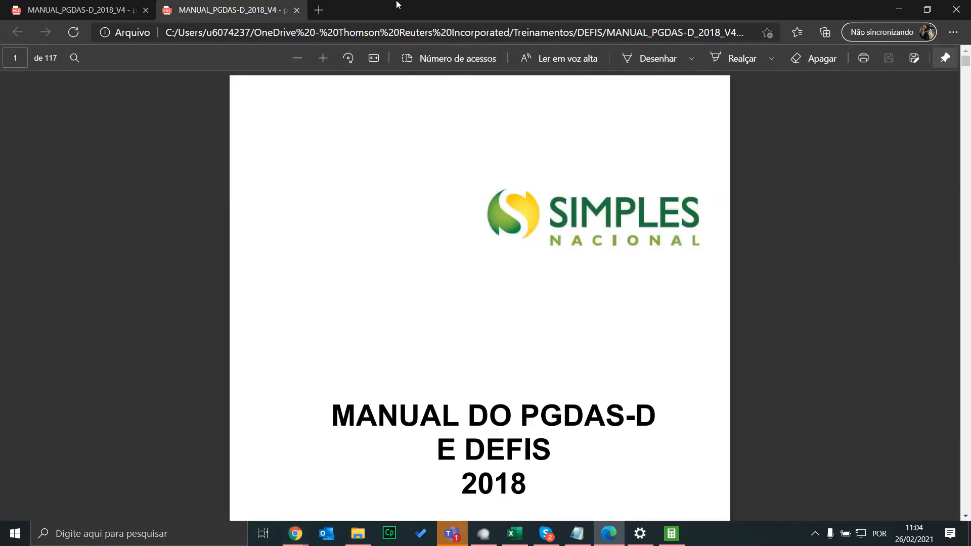
# Close the duplicate manual tab and return to the DEFIS training page (código 4464)
pyautogui.click(146, 10)
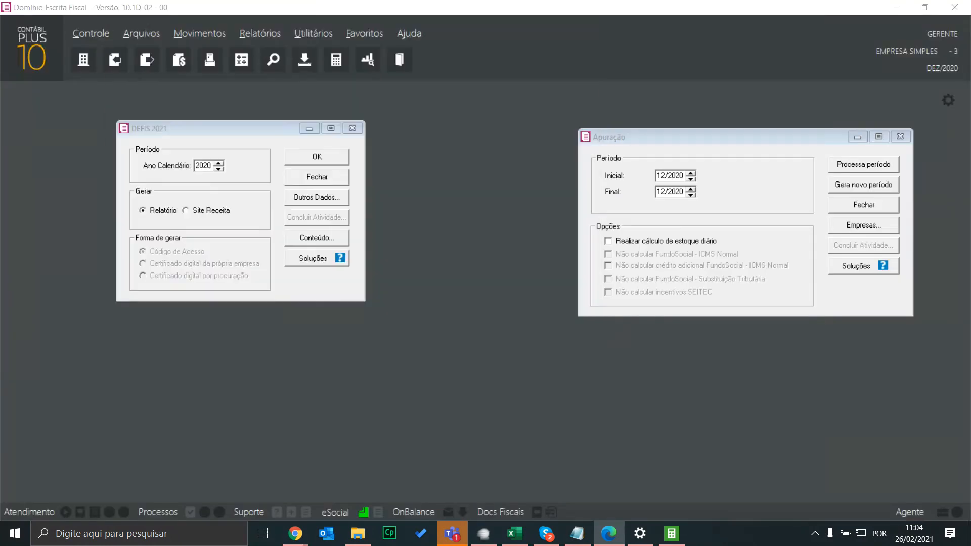
pyautogui.moveTo(295, 534)
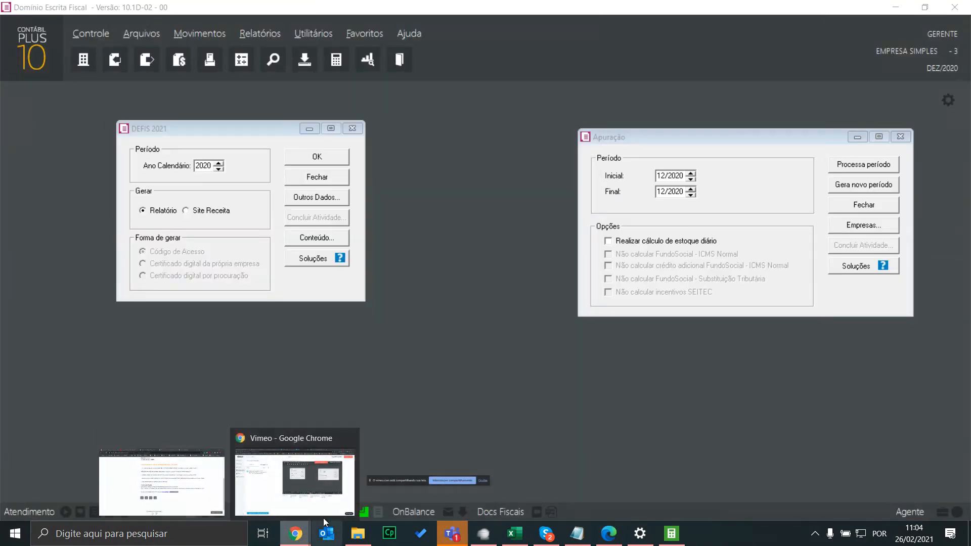
pyautogui.click(167, 476)
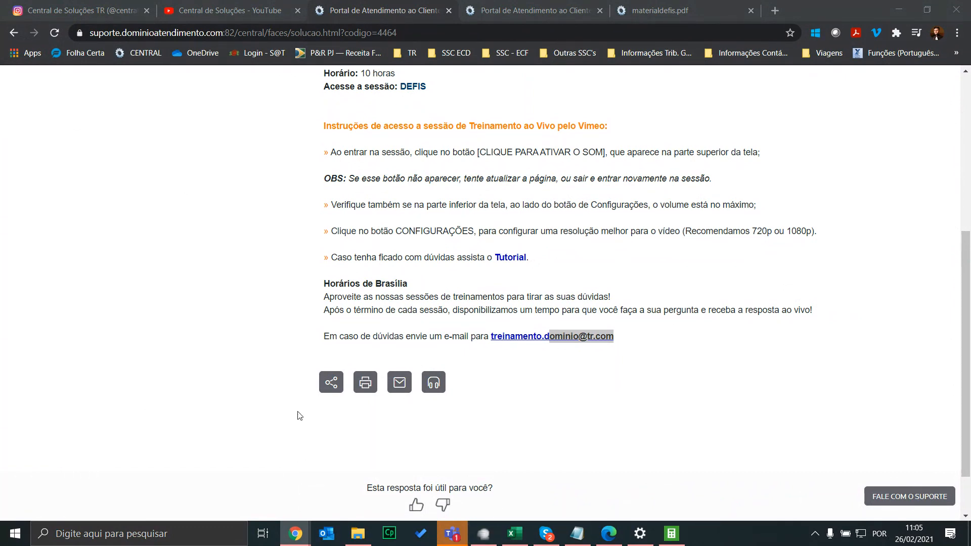
# After viewing the manual, return to Domínio's DEFIS 2021 and Apuração windows, moving DEFIS 2021 slightly lower
pyautogui.click(617, 535)
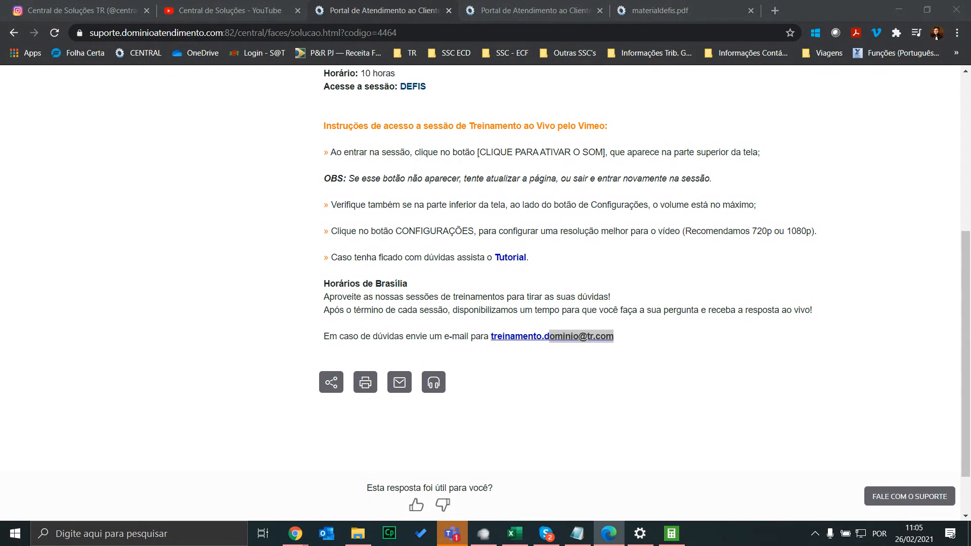
pyautogui.hotkey('alt', 'Tab')
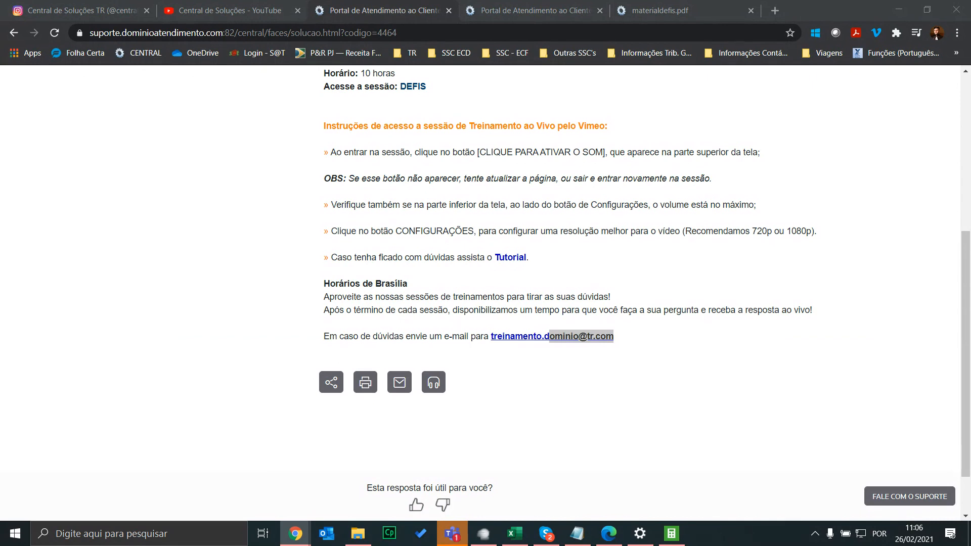
pyautogui.click(672, 534)
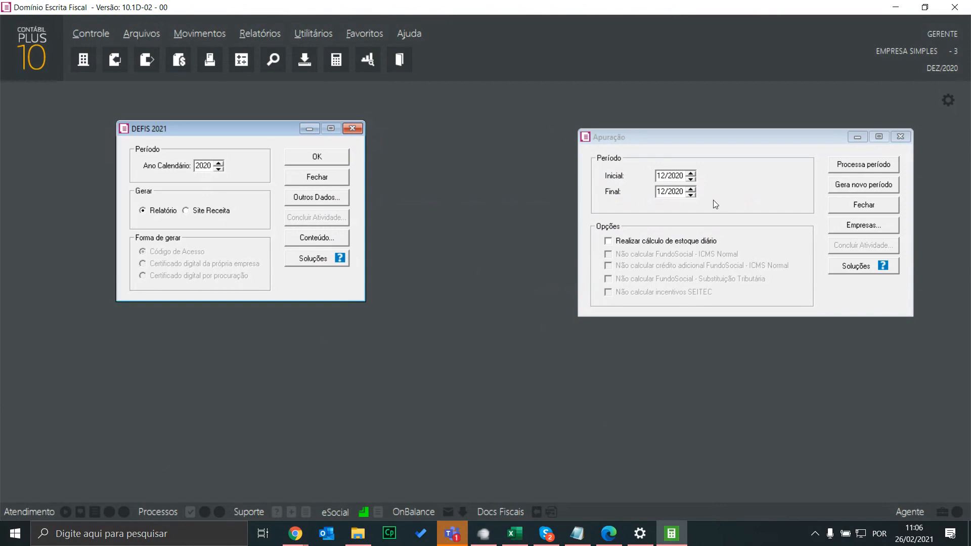
pyautogui.click(712, 137)
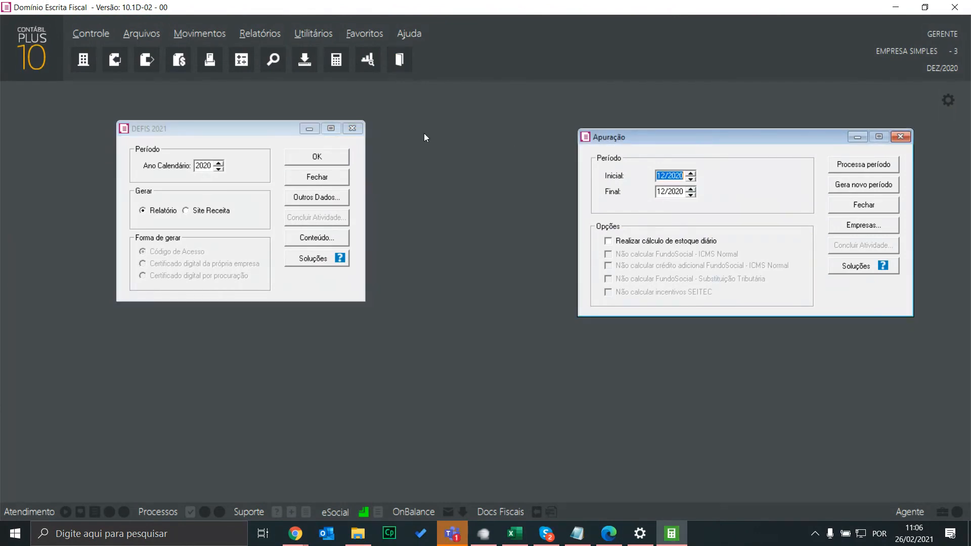
pyautogui.moveTo(260, 130); pyautogui.dragTo(260, 148)
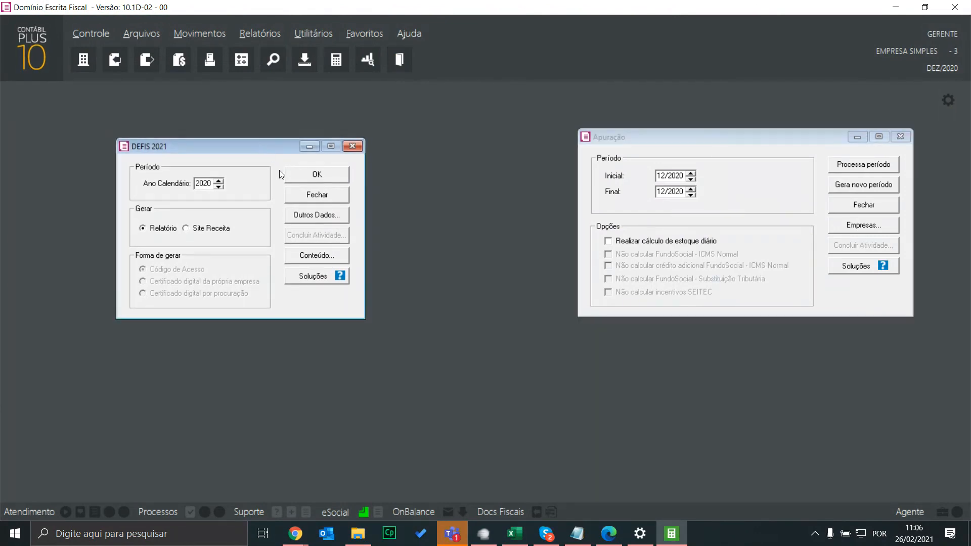
# Open Outros Dados for EMPRESA SIMPLES and view Econômicas e Fiscais (Estoque Final 1.845,00, despesas 13.201,48)
pyautogui.click(310, 217)
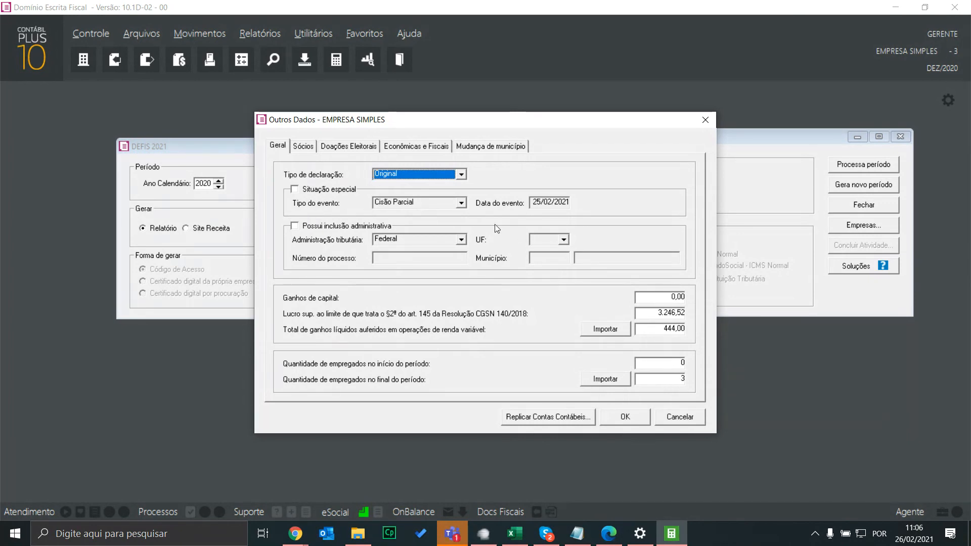
pyautogui.hotkey('shift', 'Tab')
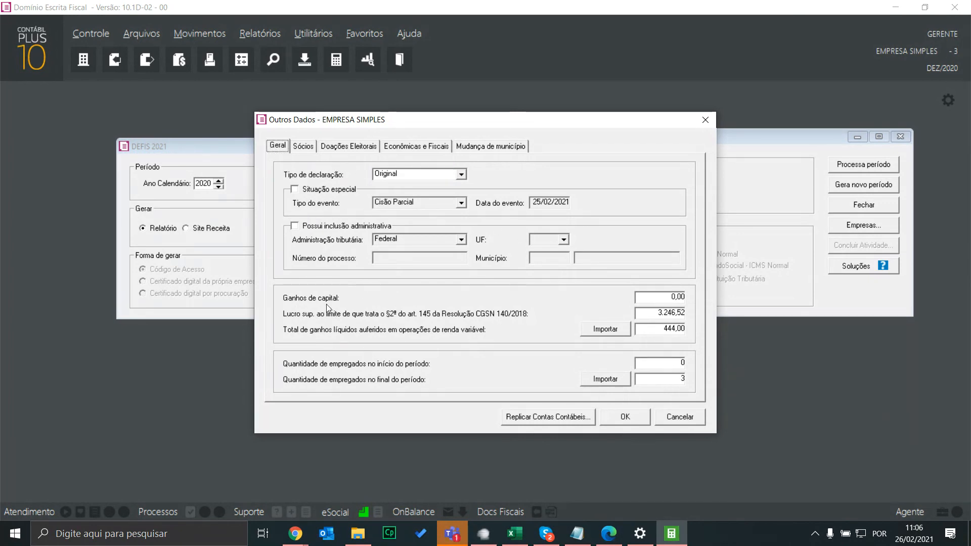
pyautogui.hotkey('shift', 'Tab')
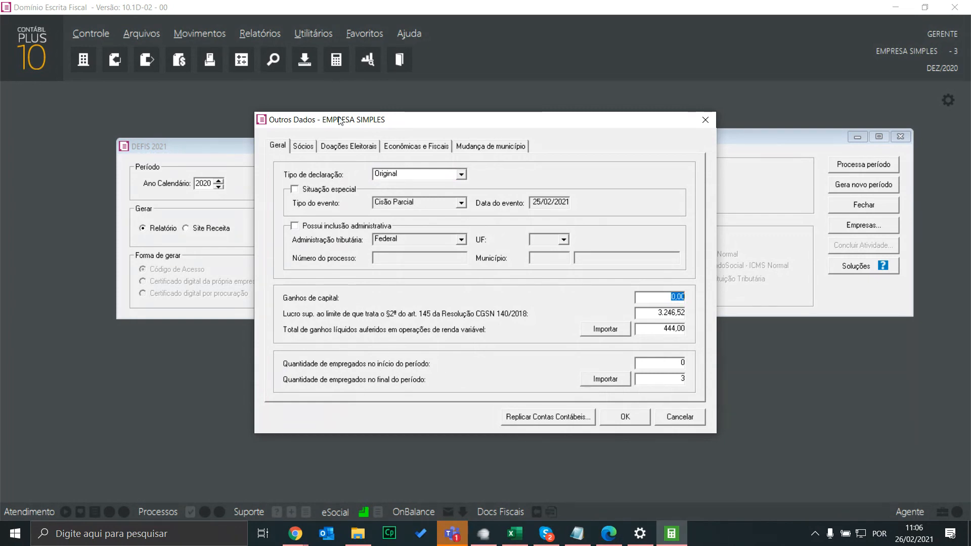
pyautogui.click(357, 148)
pyautogui.click(400, 147)
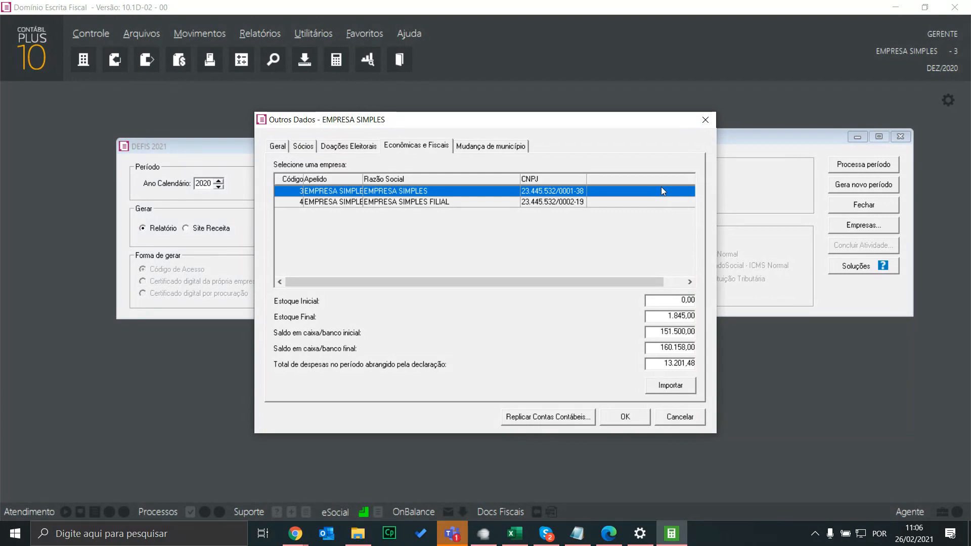
# Close Outros Dados and show the 28-page materialdefis.pdf DEFIS guide at its Sumário in the browser
pyautogui.click(705, 120)
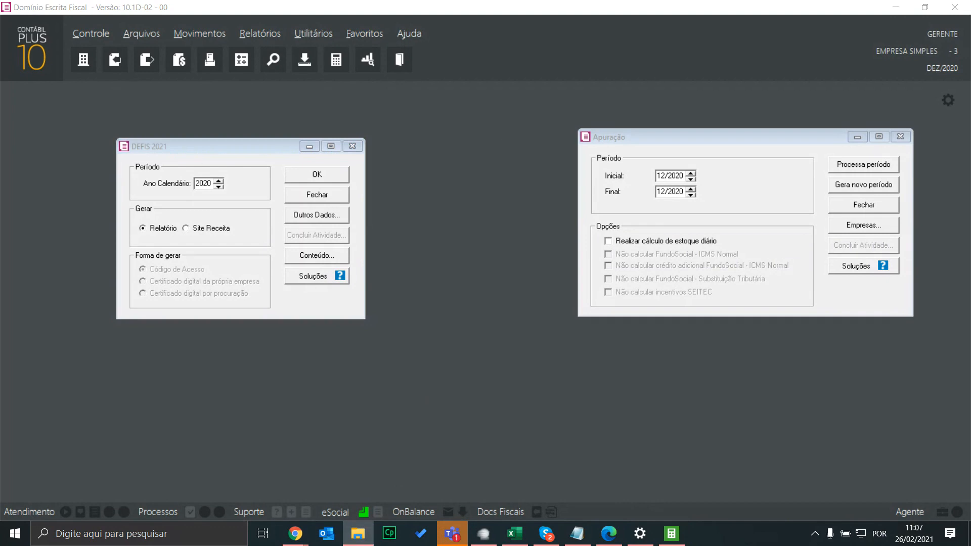
pyautogui.moveTo(299, 541)
pyautogui.click(161, 481)
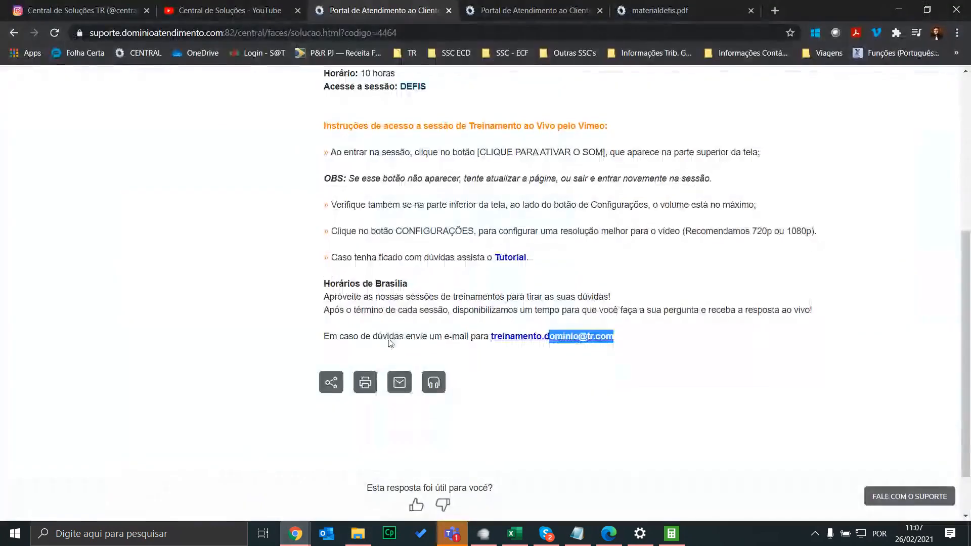
pyautogui.click(542, 10)
pyautogui.click(697, 6)
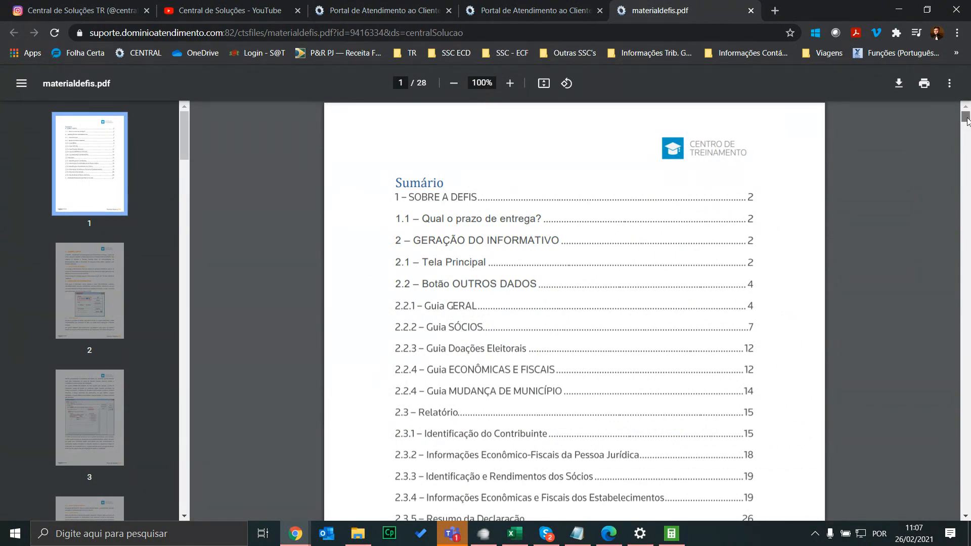
# Scroll materialdefis.pdf from page 27 back to page 25's CFOP list for unregistered suppliers
pyautogui.moveTo(966, 120); pyautogui.dragTo(967, 493)
pyautogui.scroll(15, 834, 238)
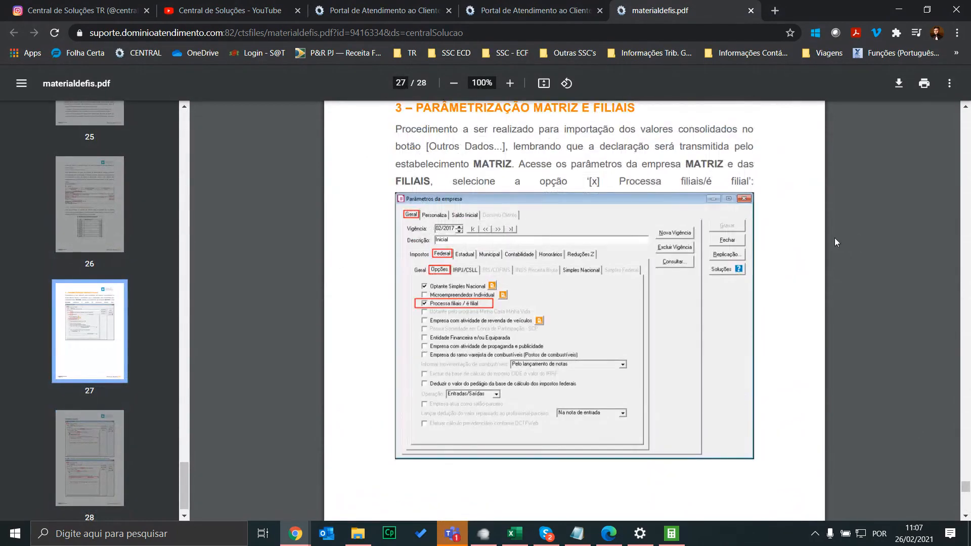
pyautogui.scroll(8, 723, 334)
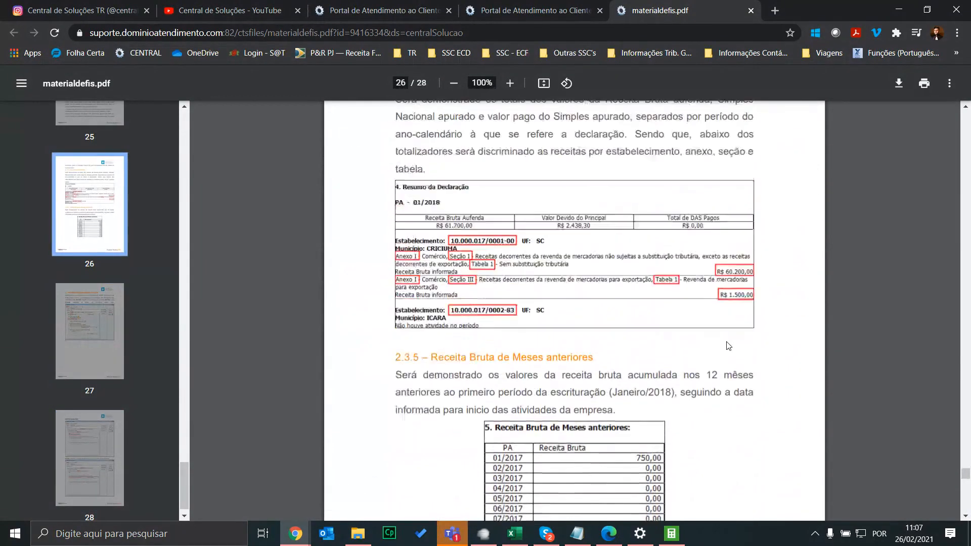
pyautogui.scroll(-6, 631, 354)
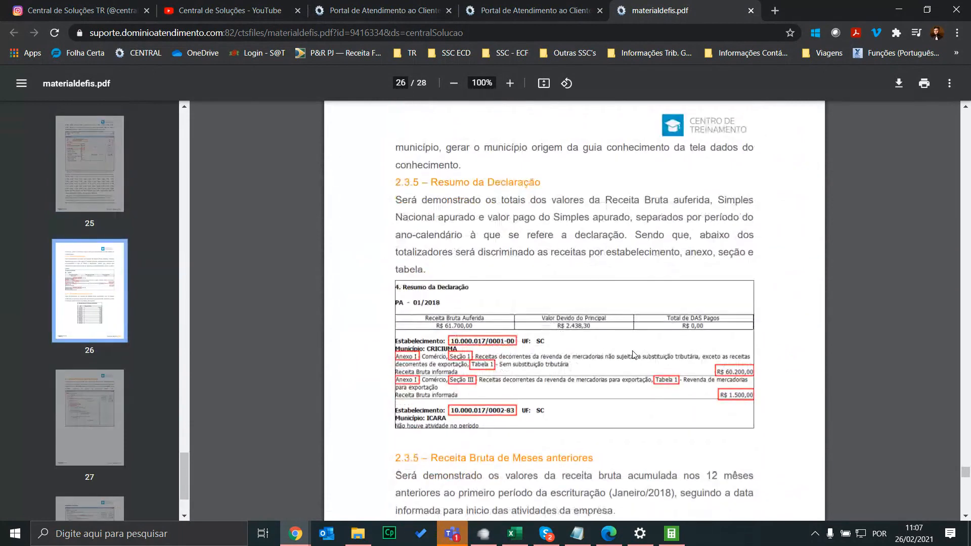
pyautogui.scroll(10, 578, 323)
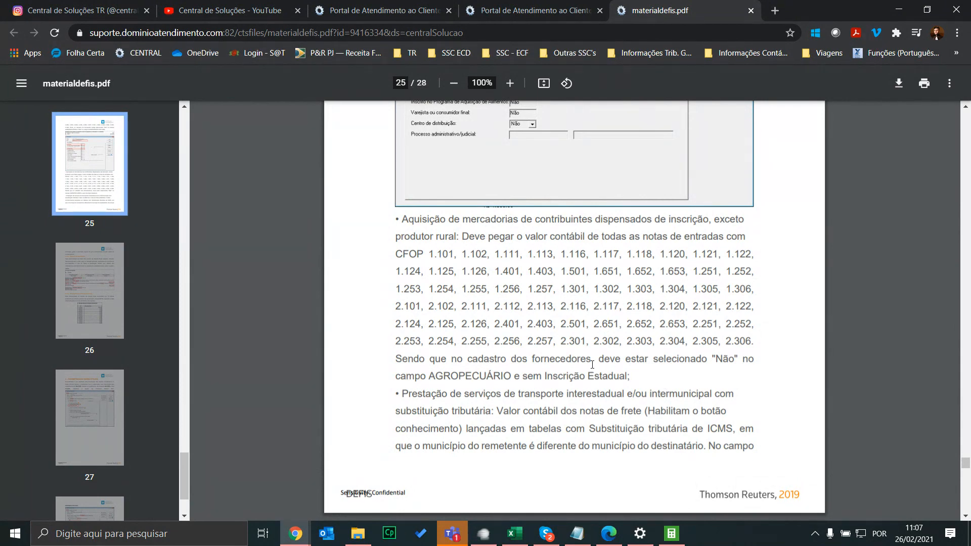
pyautogui.scroll(-3, 593, 364)
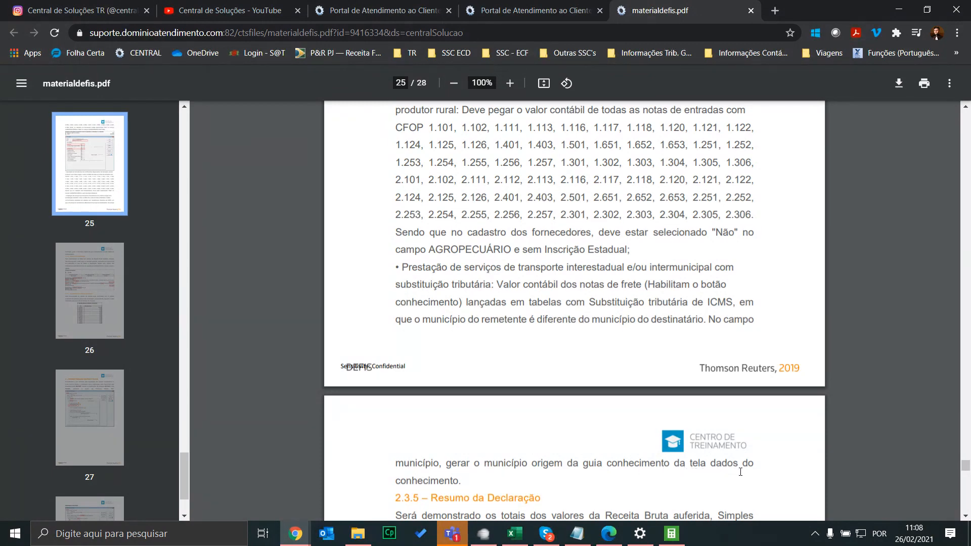
pyautogui.scroll(-2, 739, 460)
pyautogui.scroll(2, 658, 395)
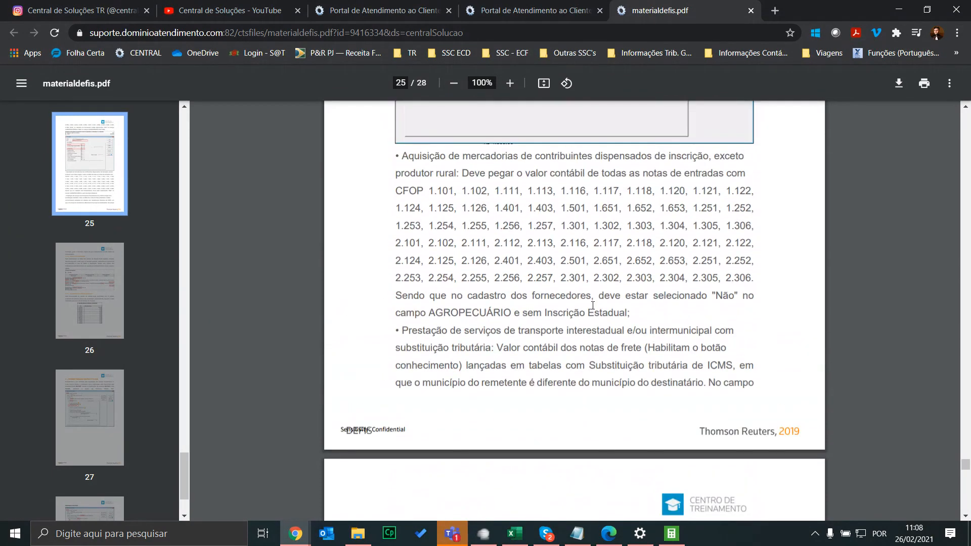
pyautogui.scroll(-1, 590, 333)
pyautogui.scroll(-3, 591, 333)
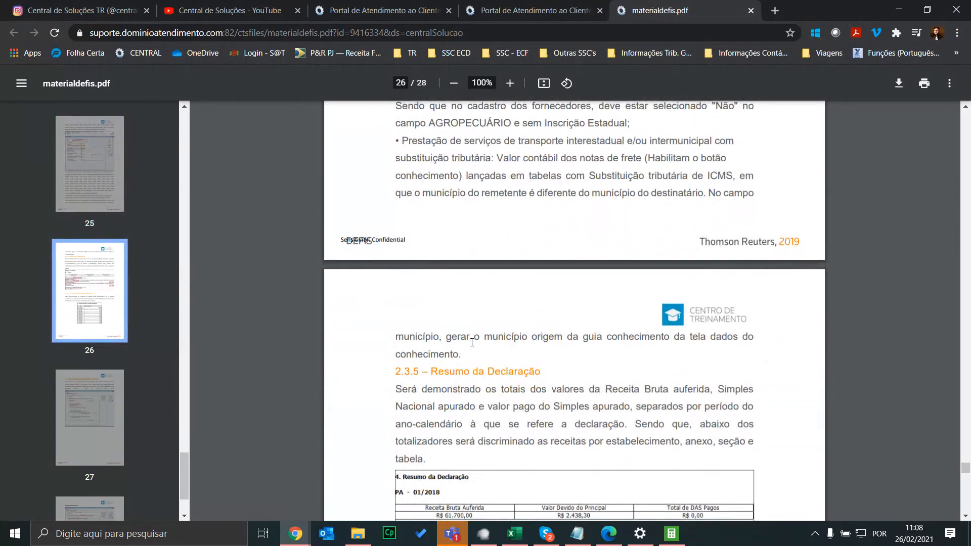
pyautogui.scroll(2, 510, 361)
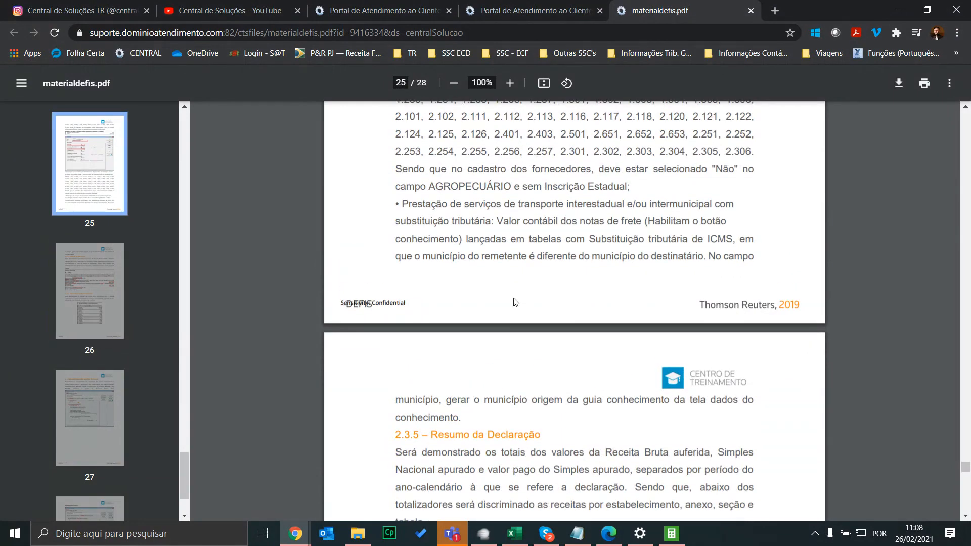
pyautogui.scroll(2, 544, 294)
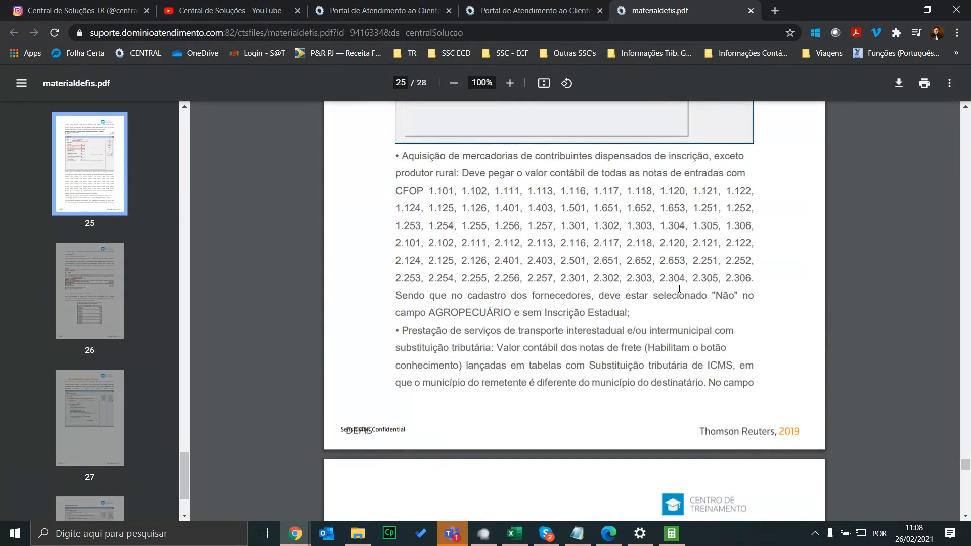
pyautogui.moveTo(754, 279); pyautogui.dragTo(358, 187)
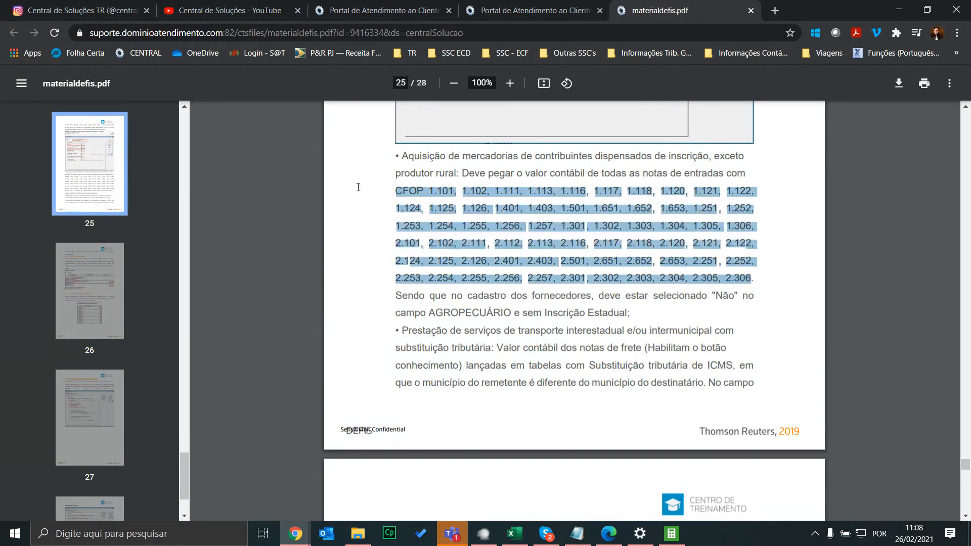
pyautogui.click(530, 231)
pyautogui.scroll(-2, 409, 204)
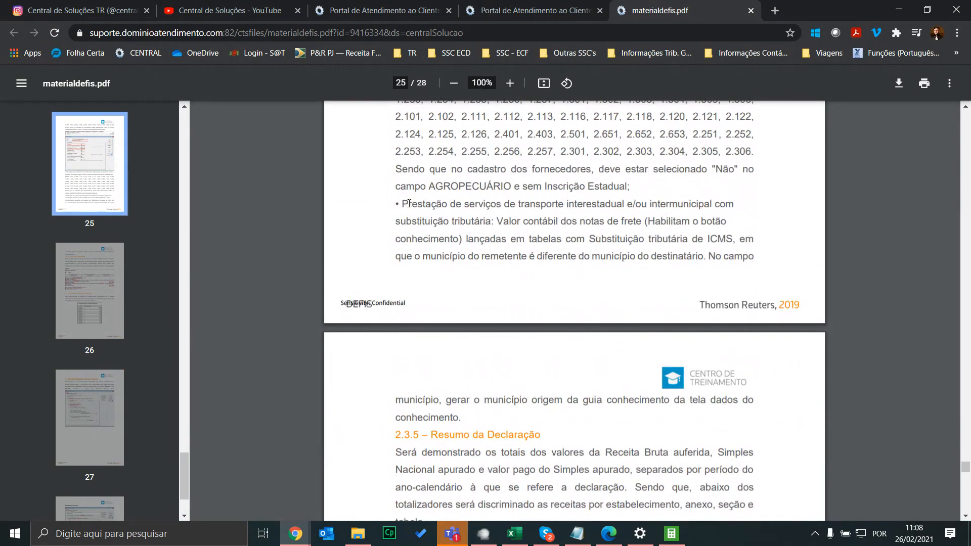
pyautogui.moveTo(403, 205); pyautogui.dragTo(588, 404)
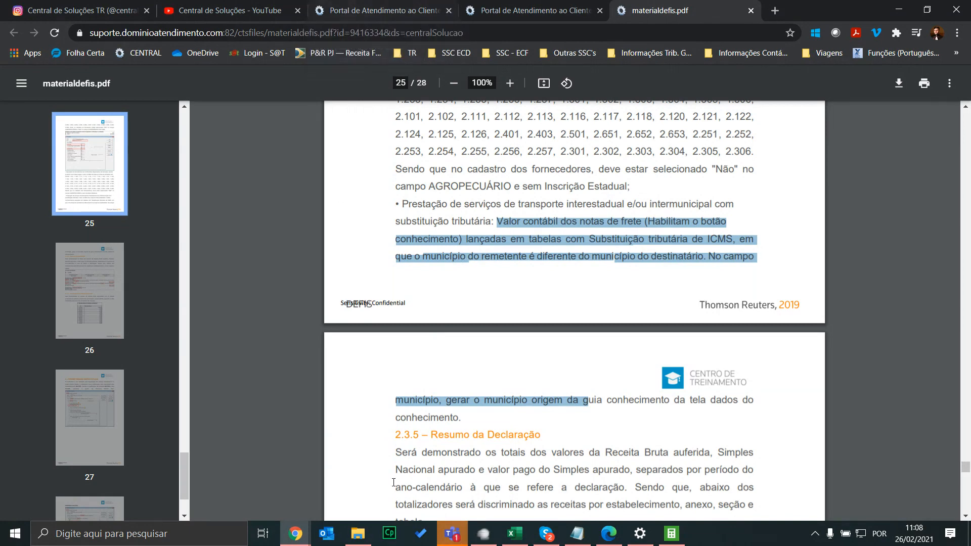
pyautogui.moveTo(295, 534)
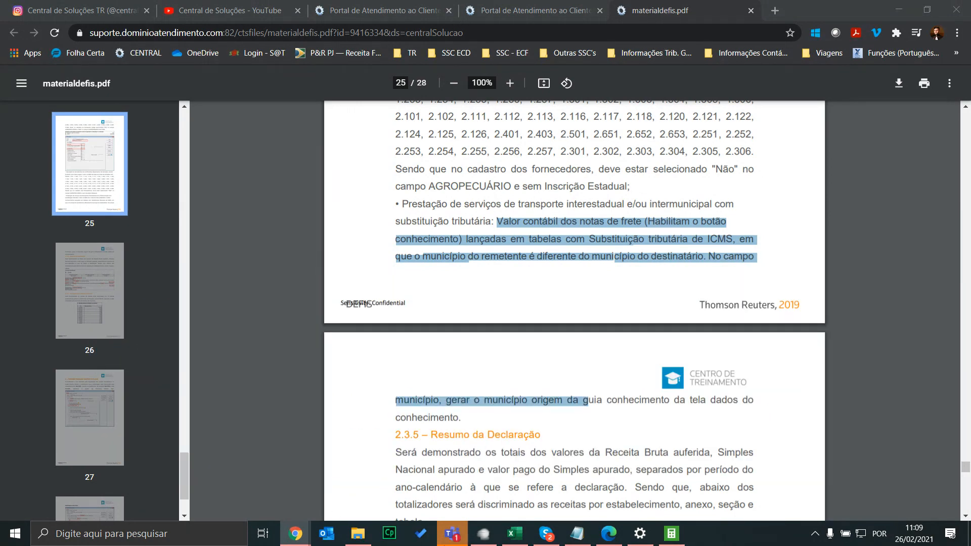
pyautogui.moveTo(449, 532)
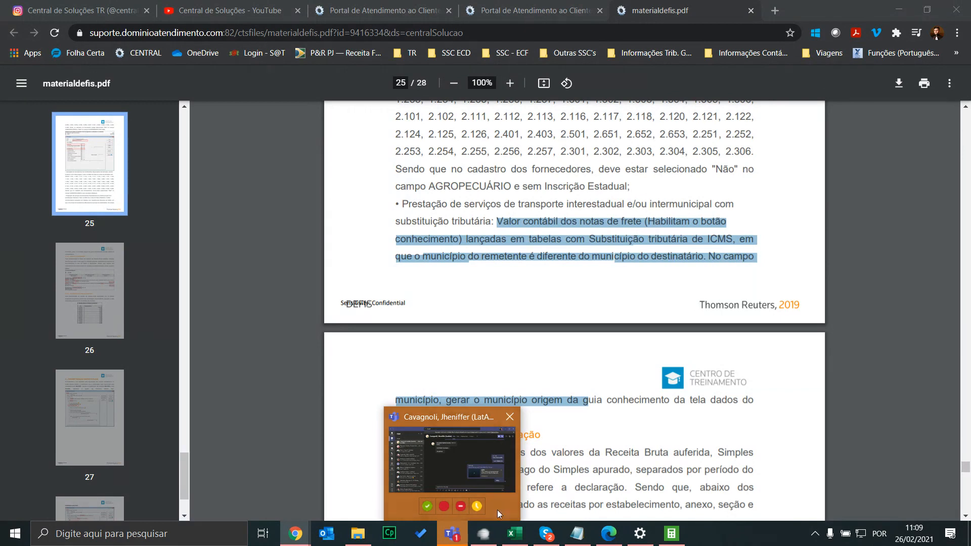
pyautogui.click(535, 293)
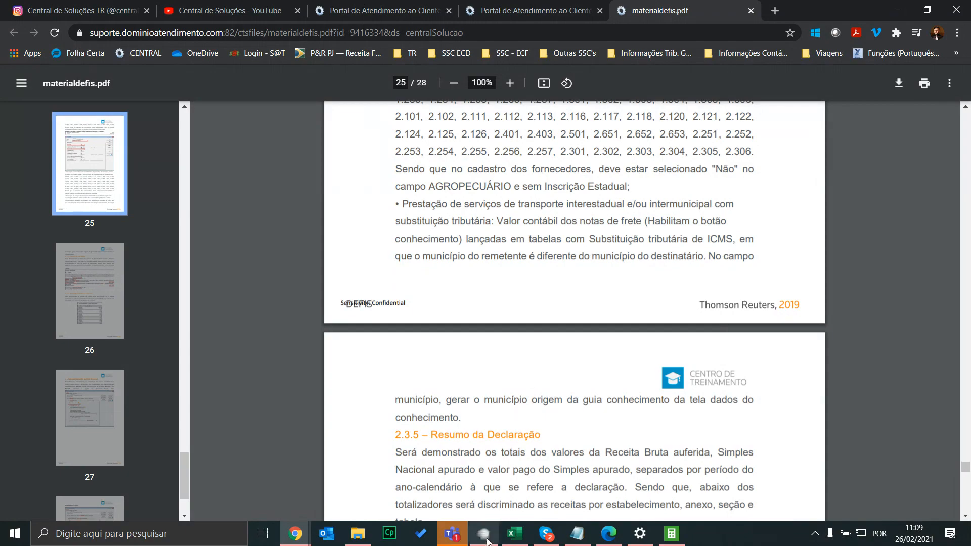
# Reopen the DEFIS 2021 Outros Dados form in Domínio, showing excess profit 3.246,52
pyautogui.click(671, 533)
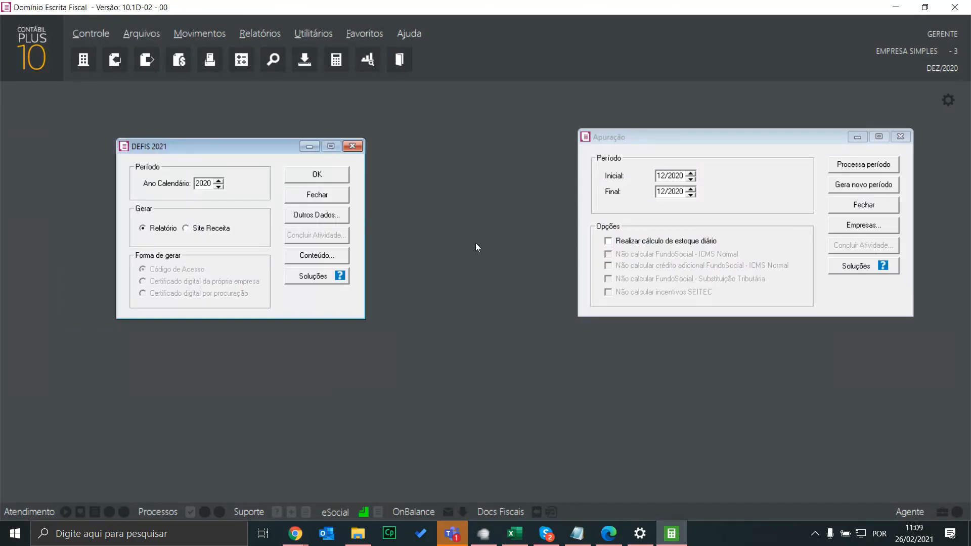
pyautogui.click(315, 216)
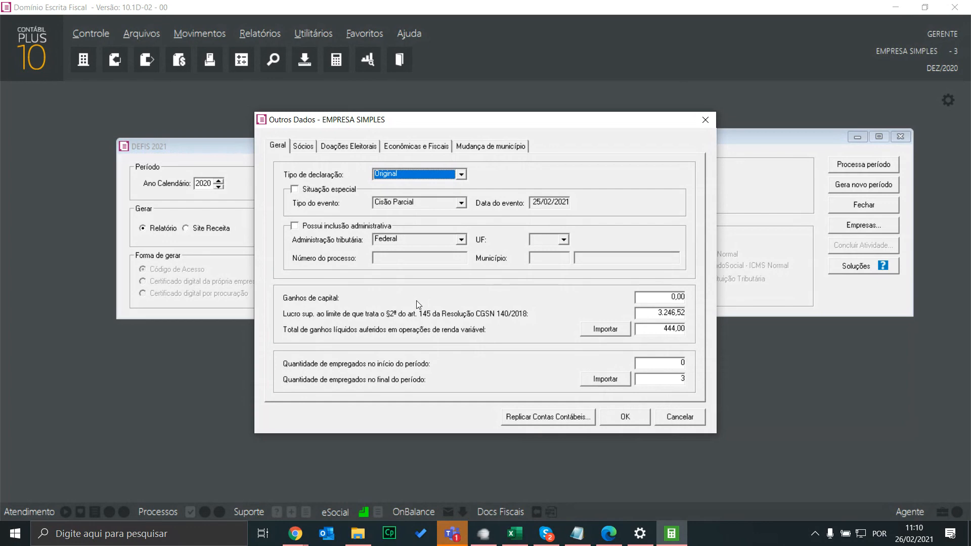
pyautogui.click(610, 534)
# Maximize the PGDAS-D manual in Edge and scroll to page 73
pyautogui.moveTo(0, 96); pyautogui.dragTo(621, 95)
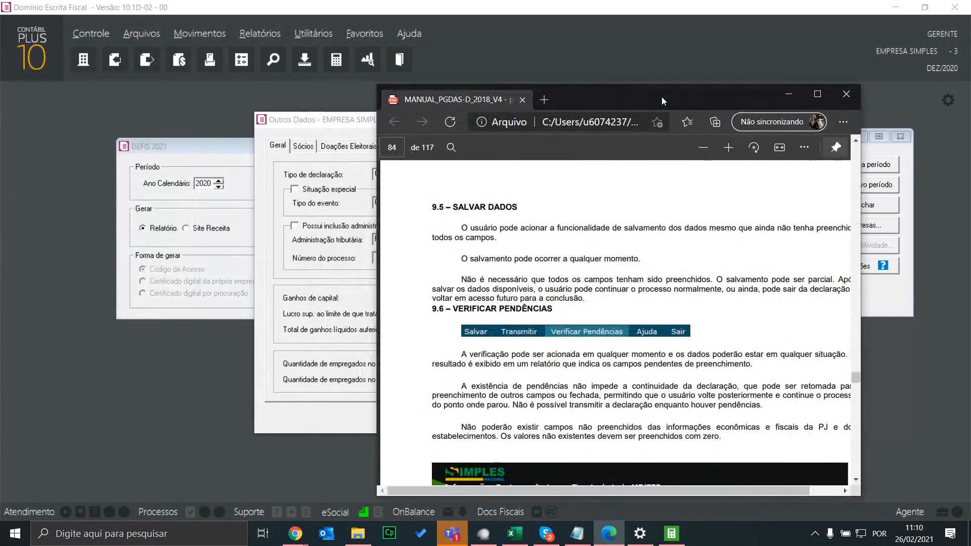
pyautogui.doubleClick(662, 96)
pyautogui.scroll(4, 543, 319)
pyautogui.scroll(20, 543, 316)
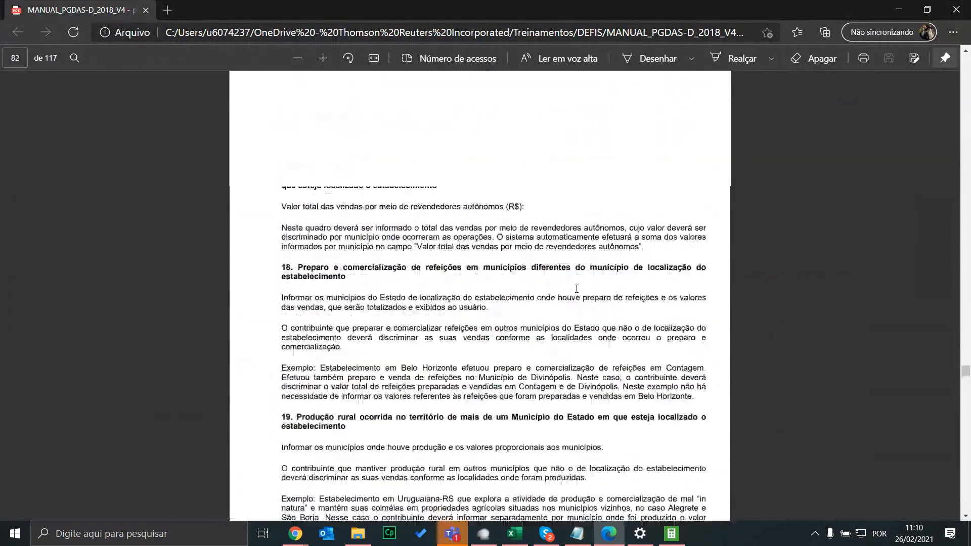
pyautogui.scroll(10, 618, 284)
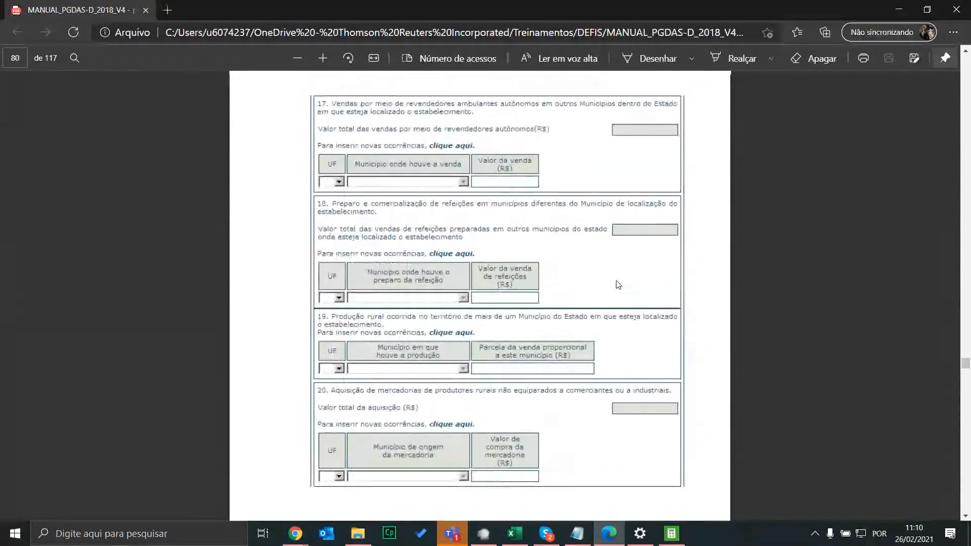
pyautogui.scroll(8, 618, 285)
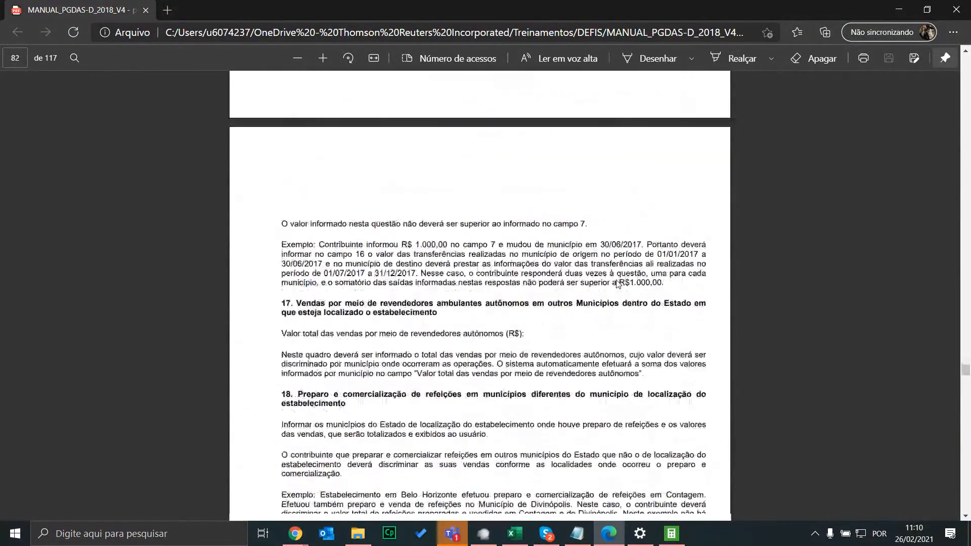
pyautogui.scroll(20, 659, 305)
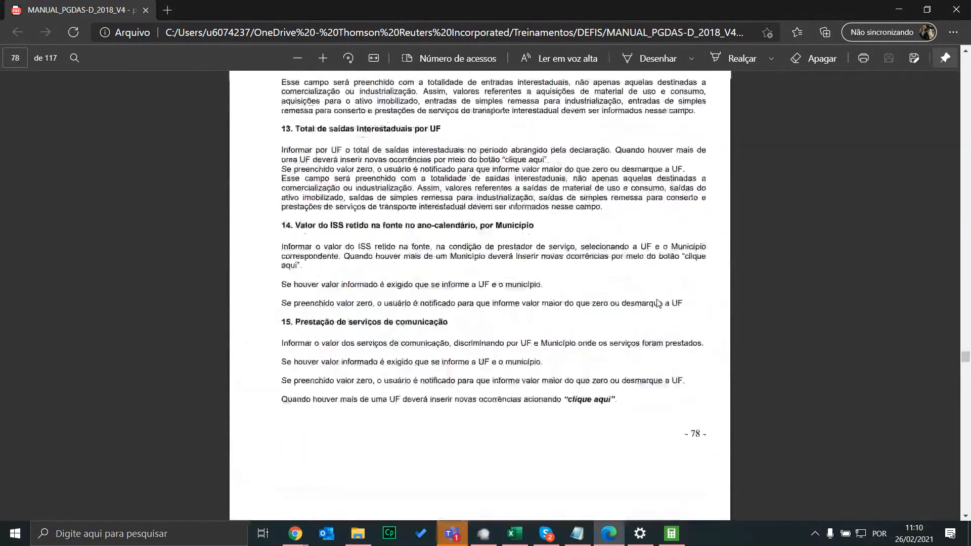
pyautogui.scroll(10, 659, 304)
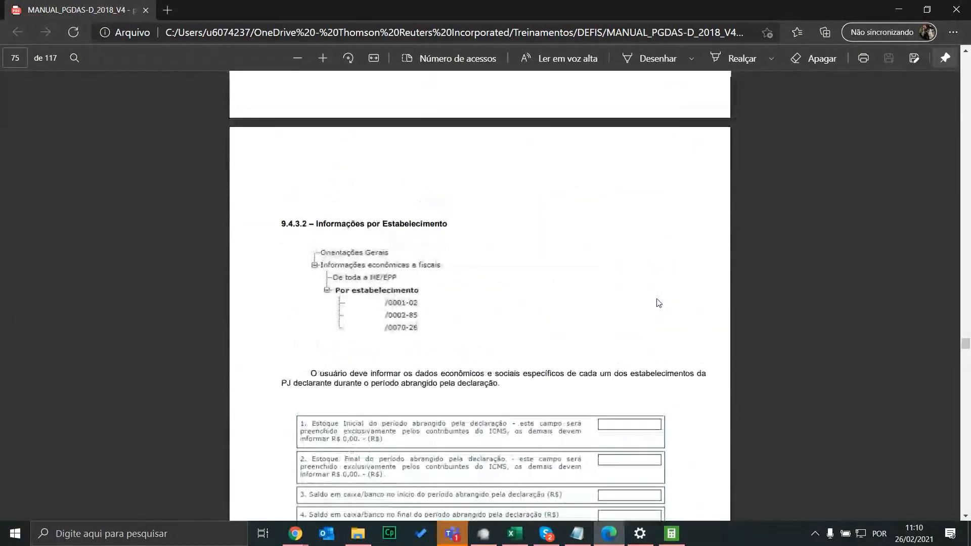
pyautogui.scroll(-5, 659, 304)
pyautogui.scroll(15, 659, 304)
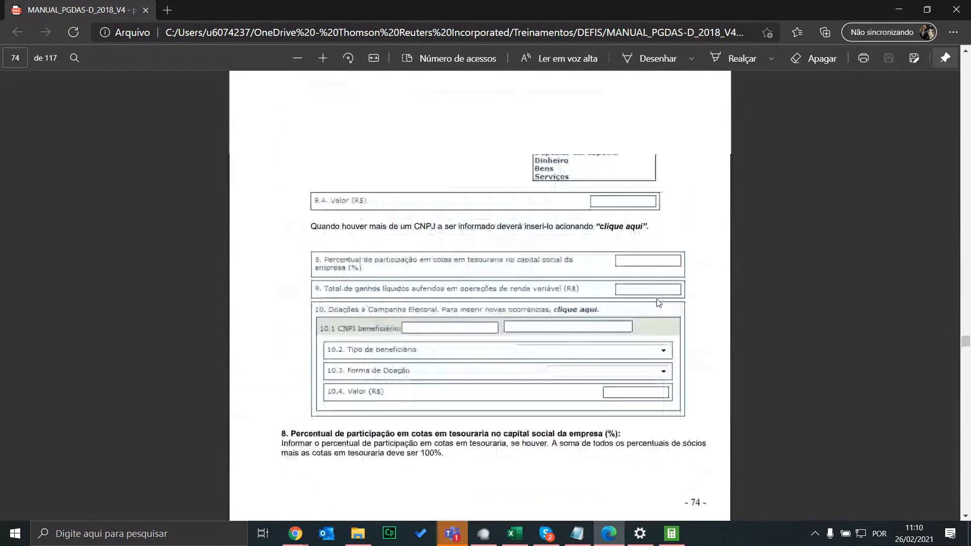
pyautogui.scroll(15, 659, 303)
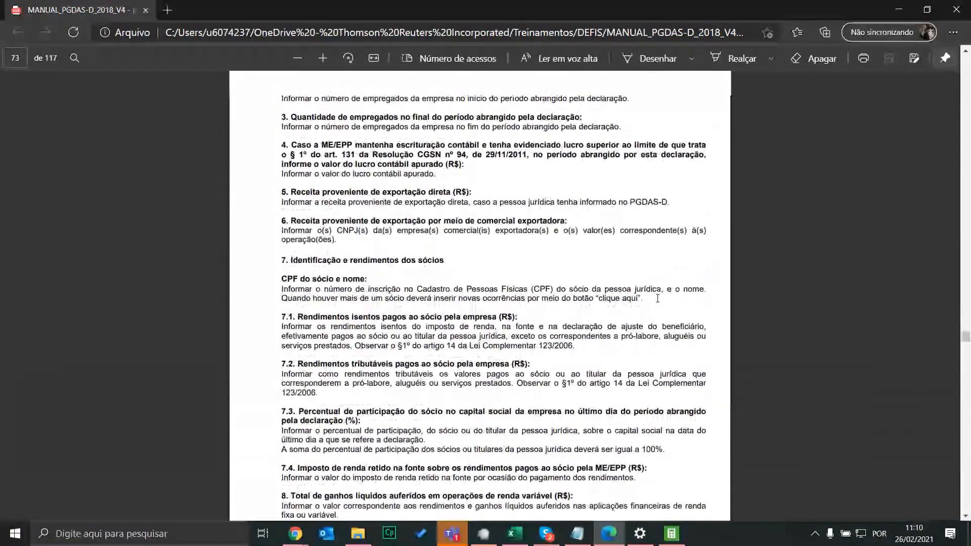
pyautogui.scroll(-5, 612, 296)
pyautogui.scroll(10, 612, 297)
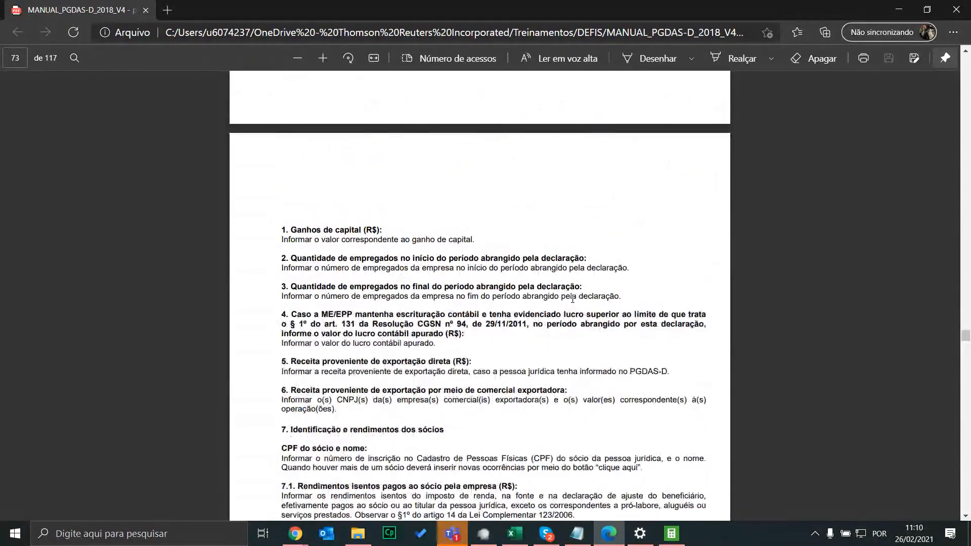
pyautogui.scroll(10, 582, 303)
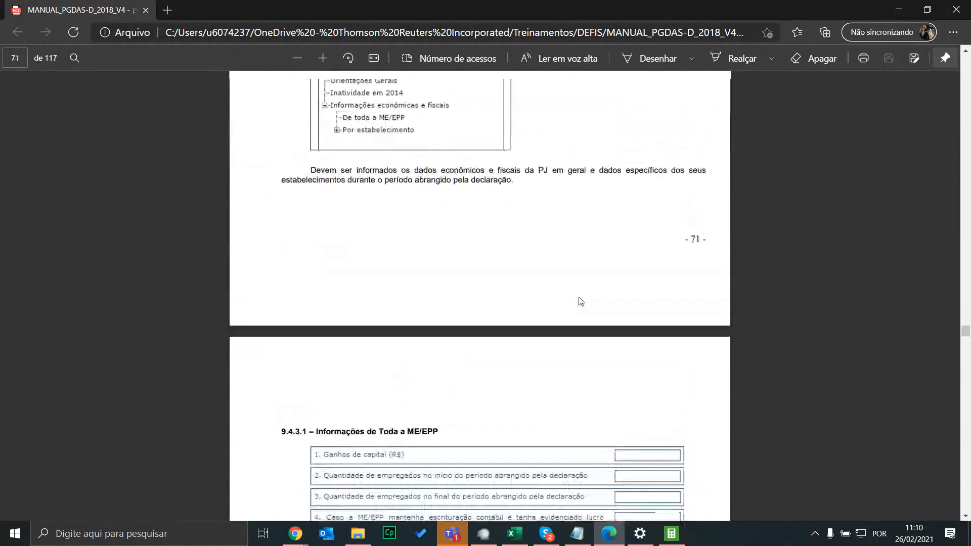
pyautogui.scroll(-11, 581, 302)
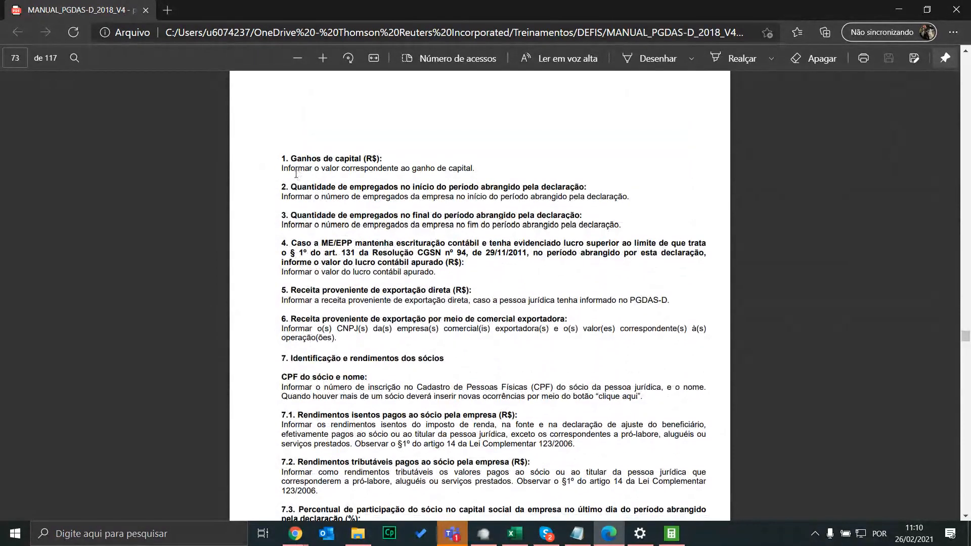
# Highlight the capital gains and accounting profit field descriptions on page 73
pyautogui.moveTo(336, 171); pyautogui.dragTo(471, 166)
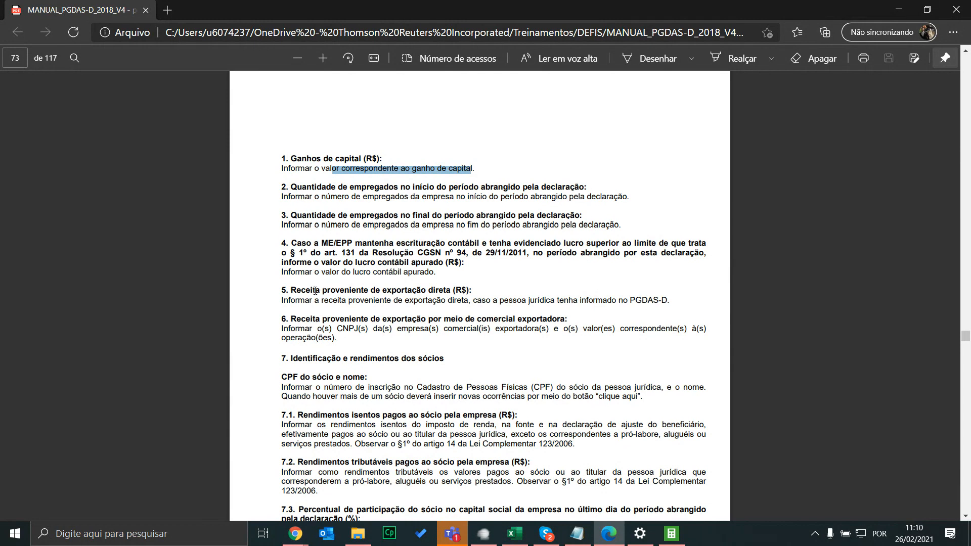
pyautogui.moveTo(320, 272); pyautogui.dragTo(378, 262)
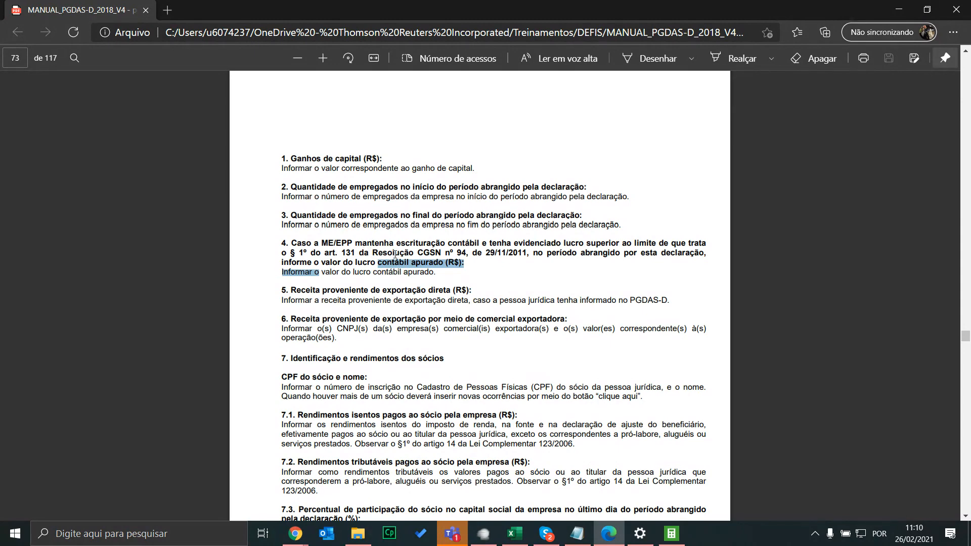
pyautogui.scroll(5, 471, 263)
pyautogui.scroll(-2, 476, 274)
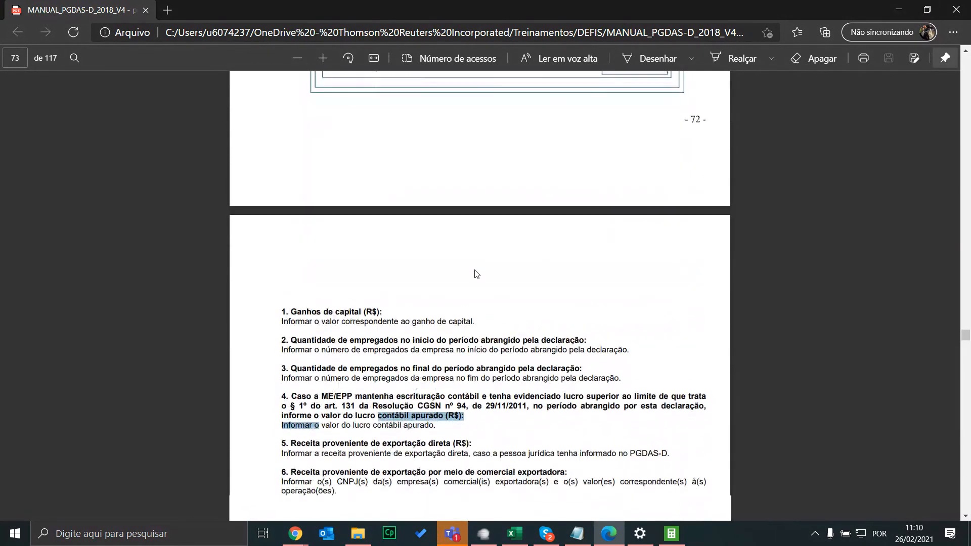
pyautogui.scroll(-3, 475, 274)
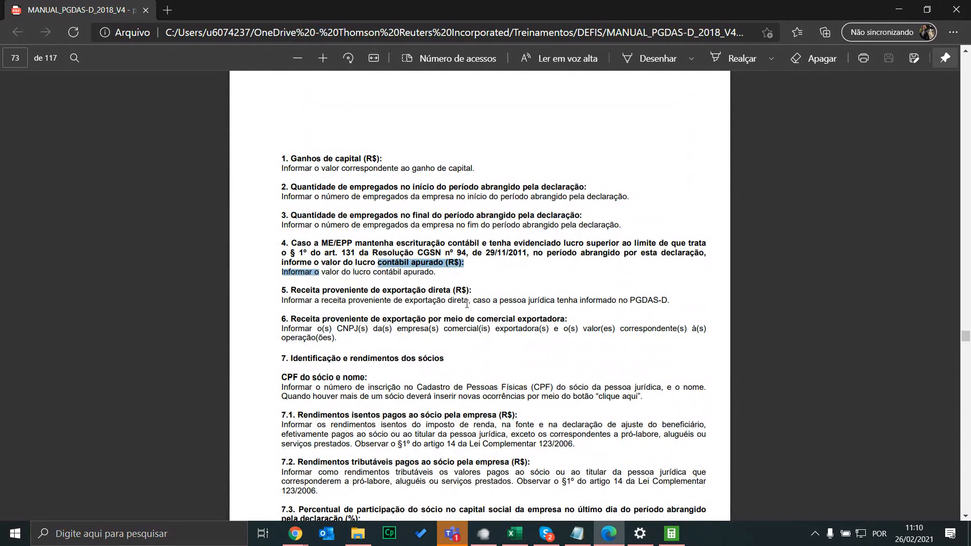
pyautogui.click(667, 536)
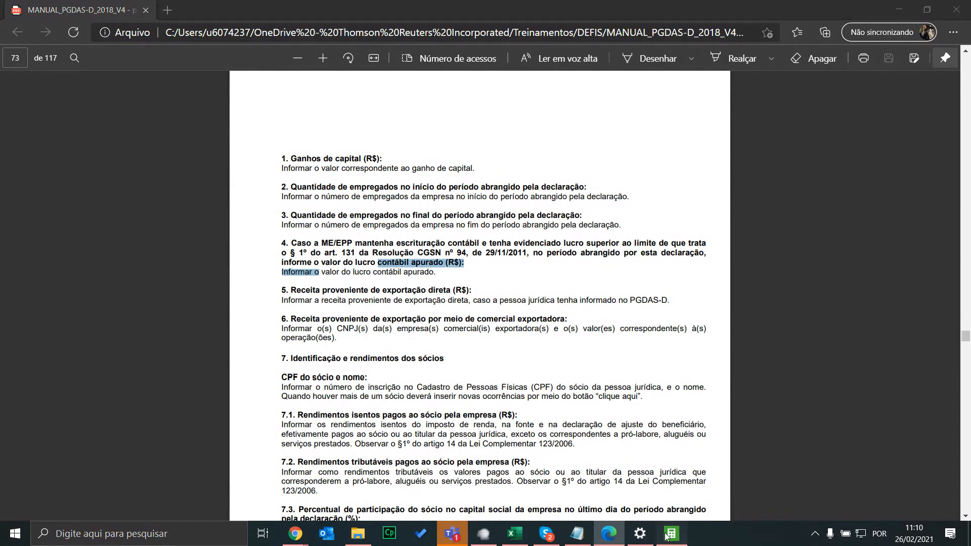
# Search the manual for 'ganhos liqu' to review item 8 on variable-income net gains
pyautogui.hotkey('alt', 'Tab')
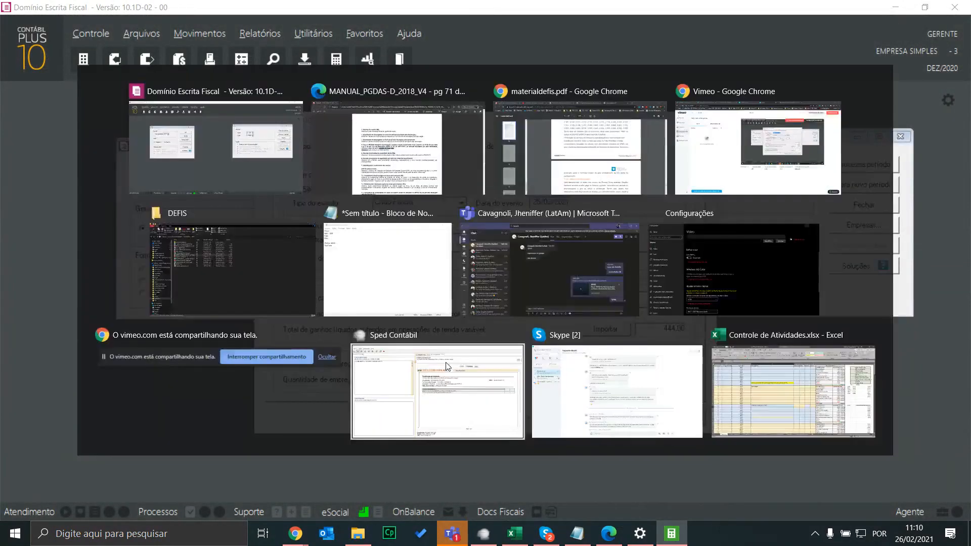
pyautogui.hotkey('ctrl', 'f')
pyautogui.write('ganhos liq')
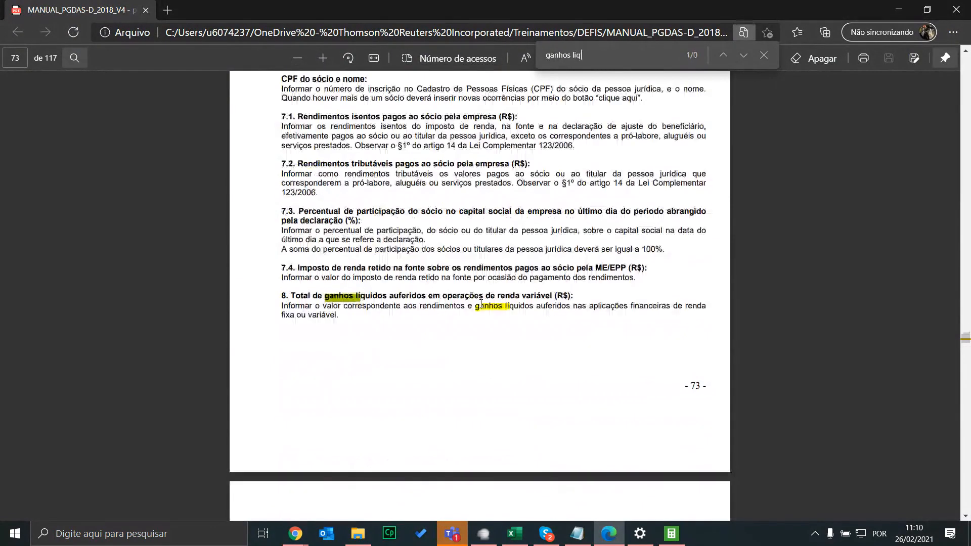
pyautogui.write('u')
pyautogui.scroll(3, 516, 405)
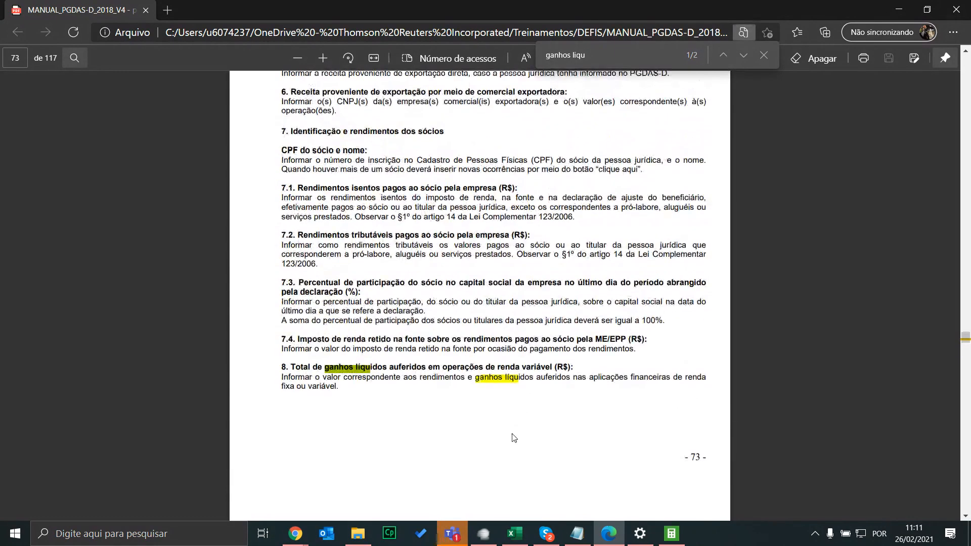
pyautogui.click(672, 534)
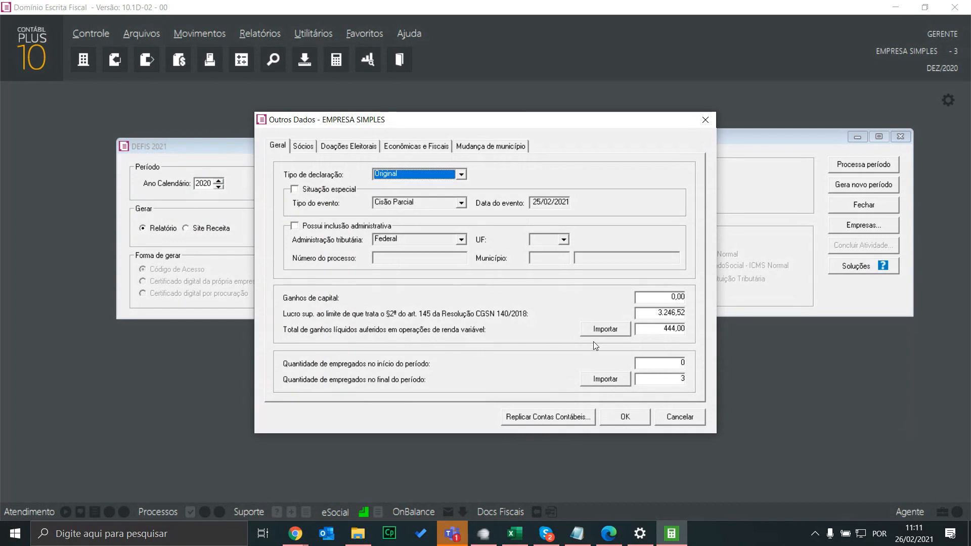
# Import account 457's 500,00 balance into Ganhos de capital and save Outros Dados
pyautogui.click(671, 298)
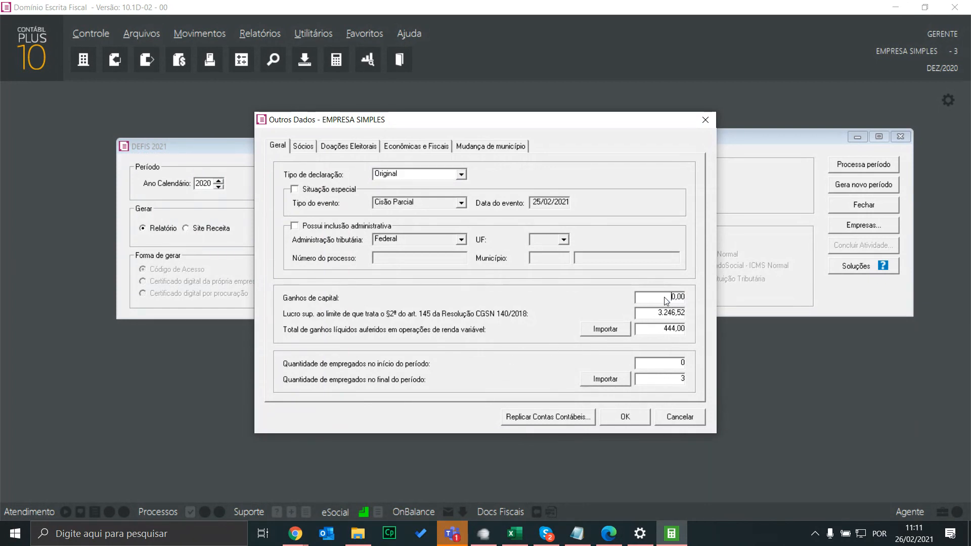
pyautogui.doubleClick(671, 295)
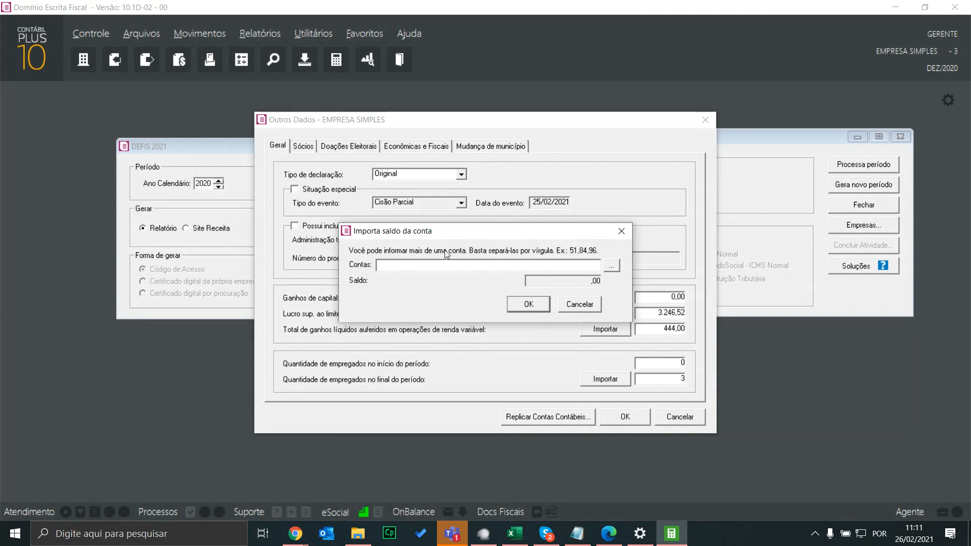
pyautogui.click(582, 306)
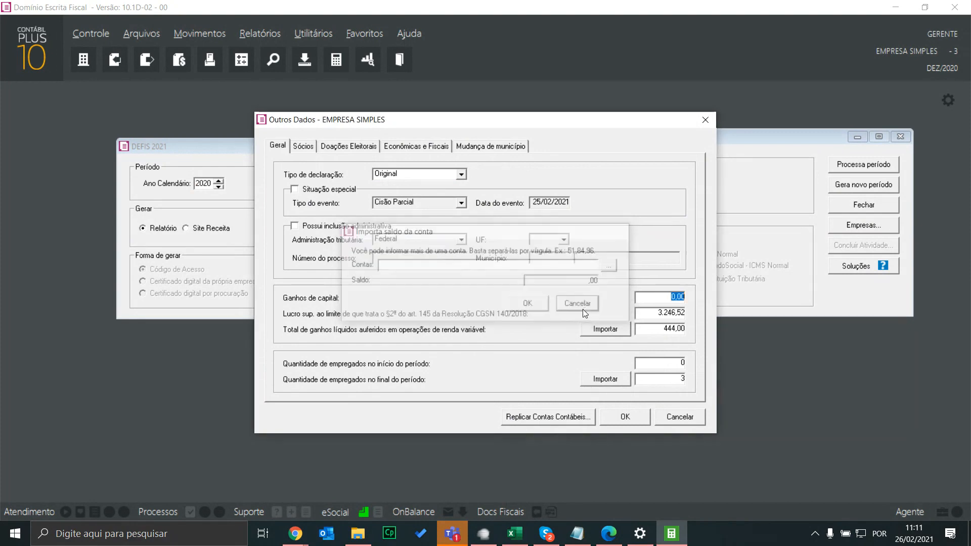
pyautogui.doubleClick(650, 297)
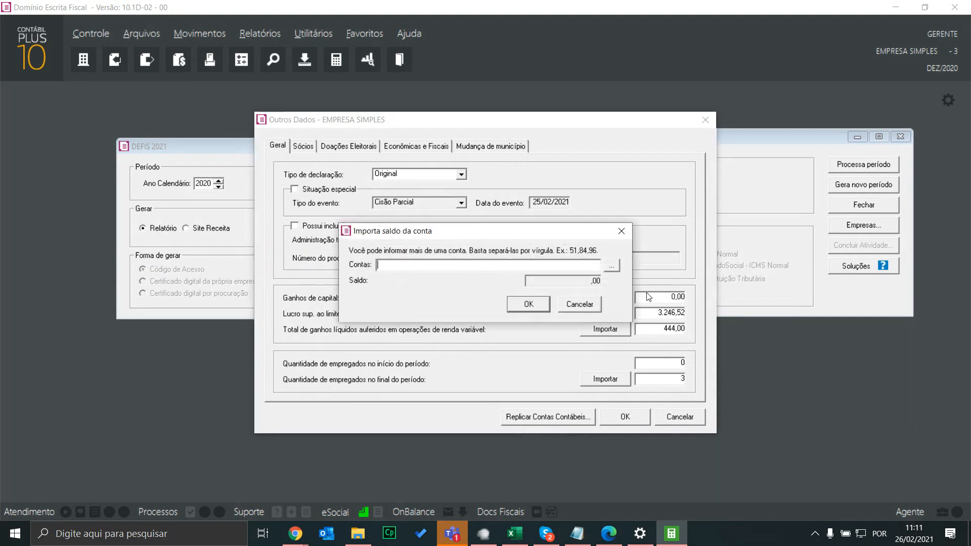
pyautogui.click(611, 266)
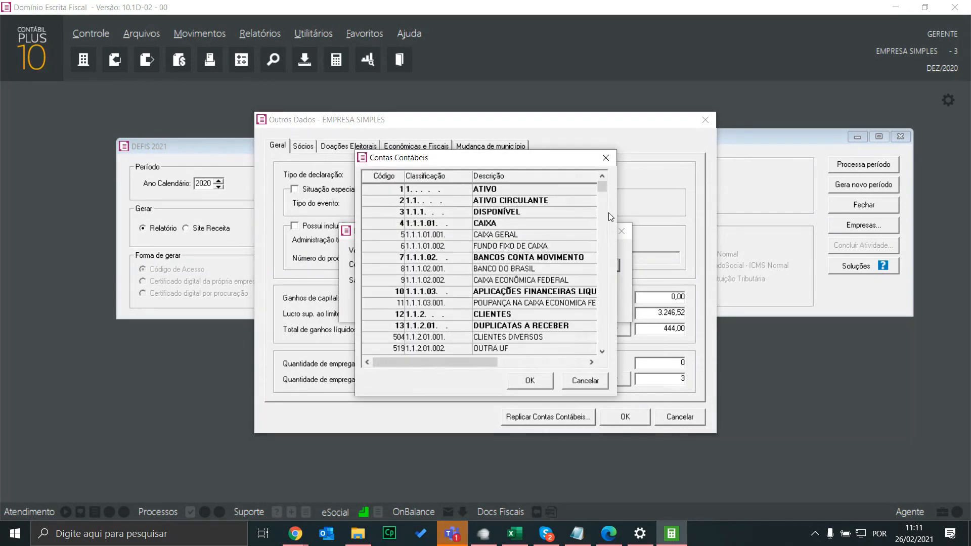
pyautogui.moveTo(603, 188); pyautogui.dragTo(592, 338)
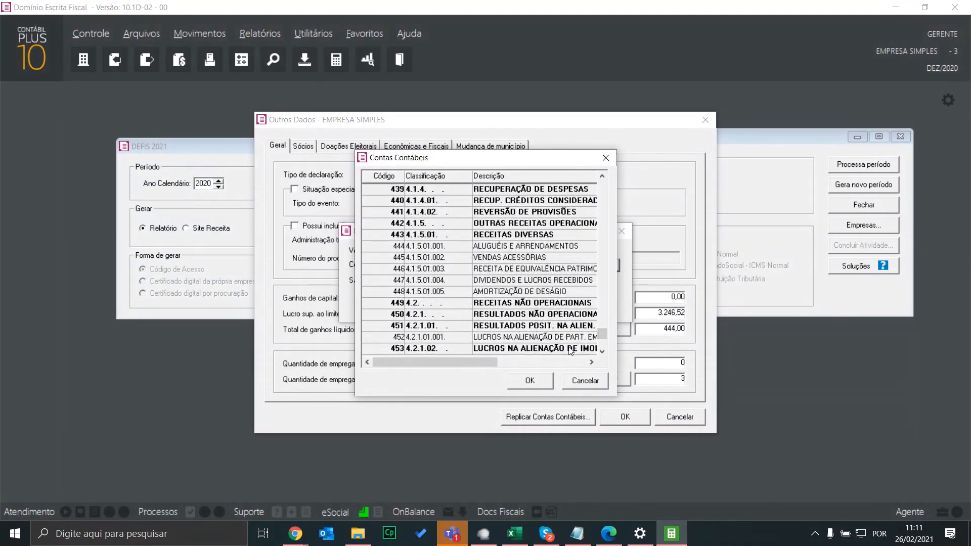
pyautogui.click(602, 351)
pyautogui.click(602, 351)
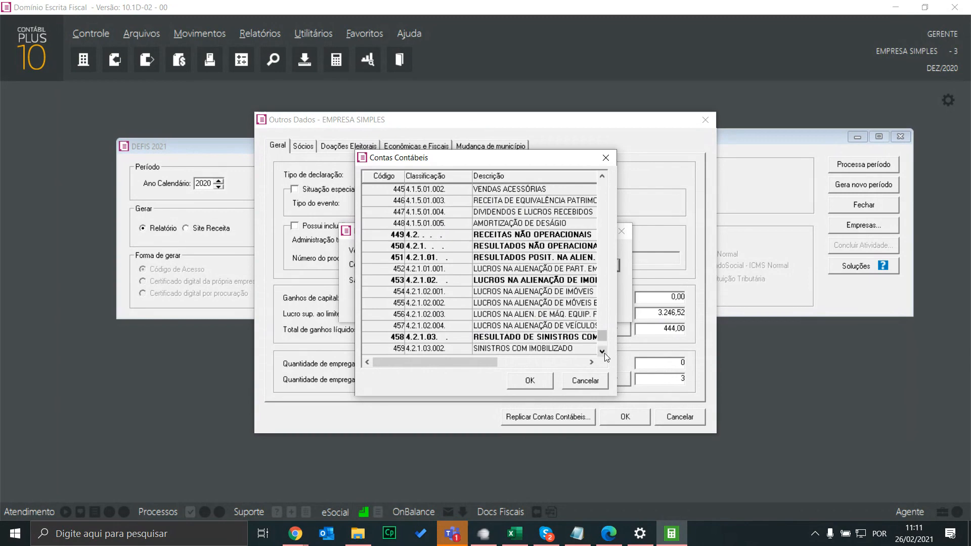
pyautogui.click(563, 326)
pyautogui.click(529, 383)
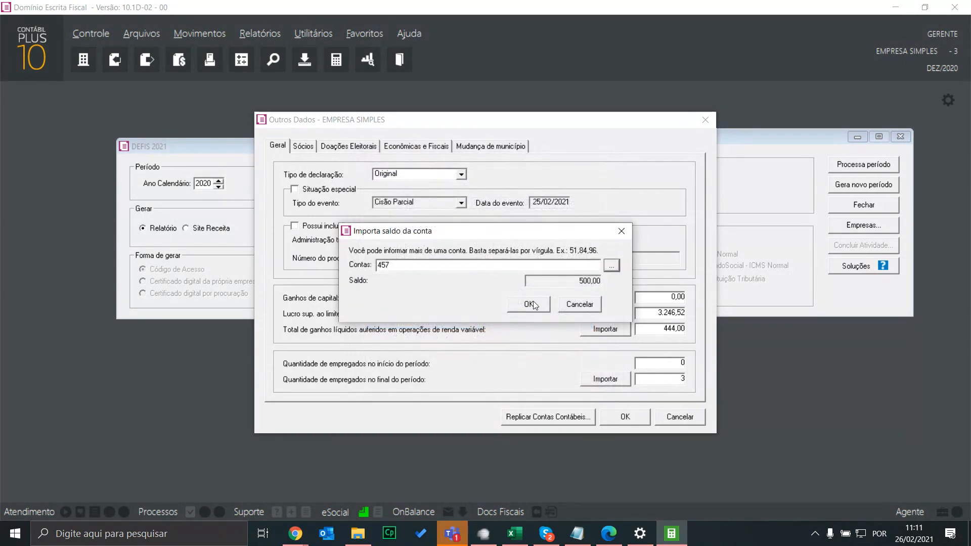
pyautogui.click(530, 303)
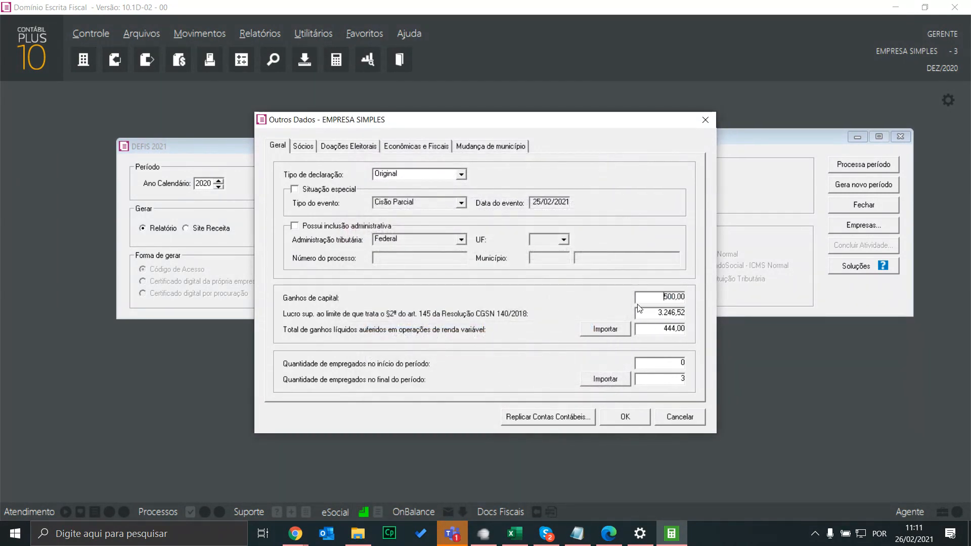
pyautogui.click(627, 416)
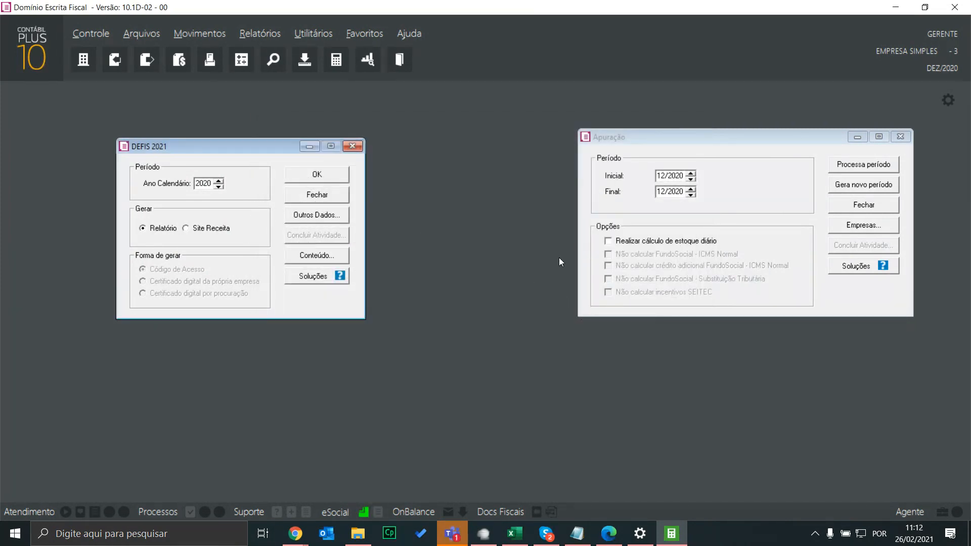
# Reopen Outros Dados and rerun the profit-field balance import from accounts 511,512
pyautogui.click(616, 328)
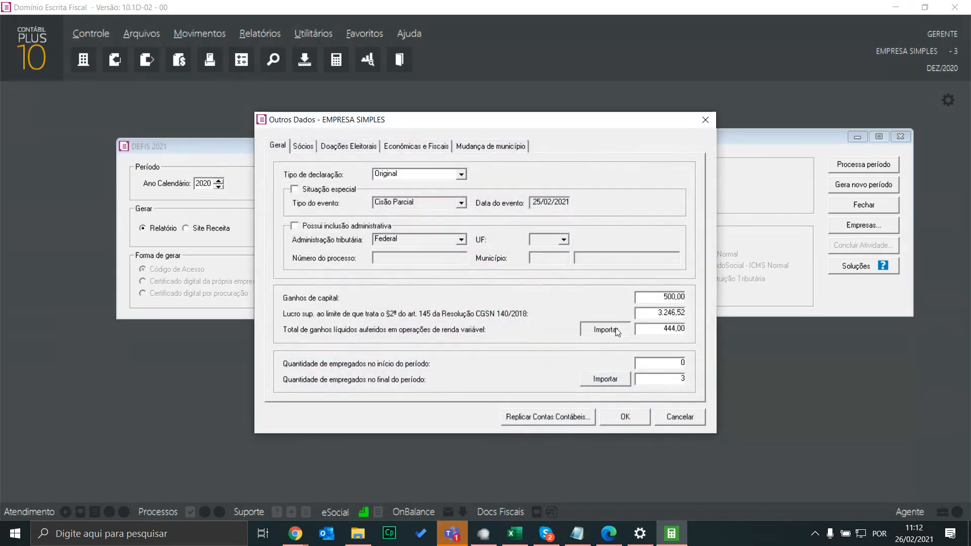
pyautogui.press('Return')
pyautogui.click(659, 316)
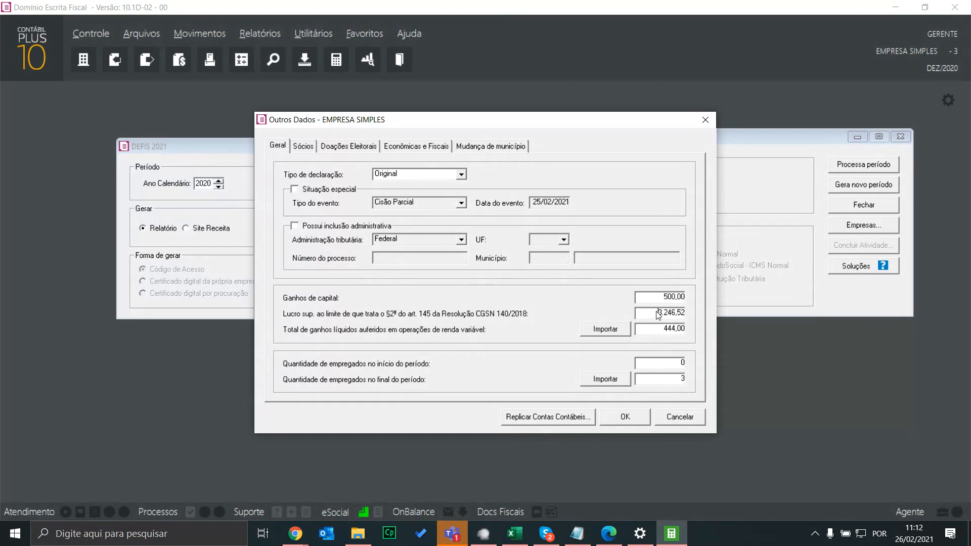
pyautogui.press('F7')
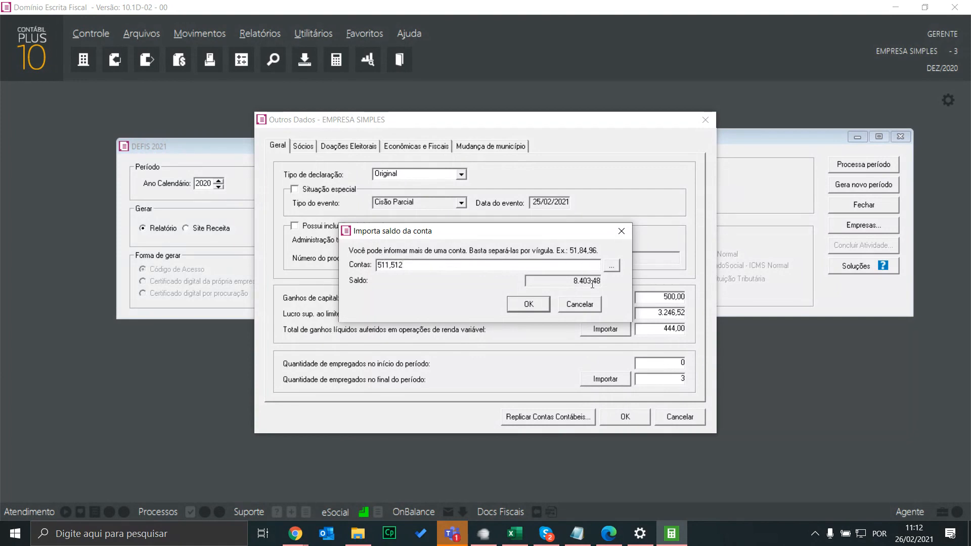
pyautogui.click(529, 304)
# Re-import the variable-income gains total, save Outros Dados, and close the Apuração window
pyautogui.click(606, 329)
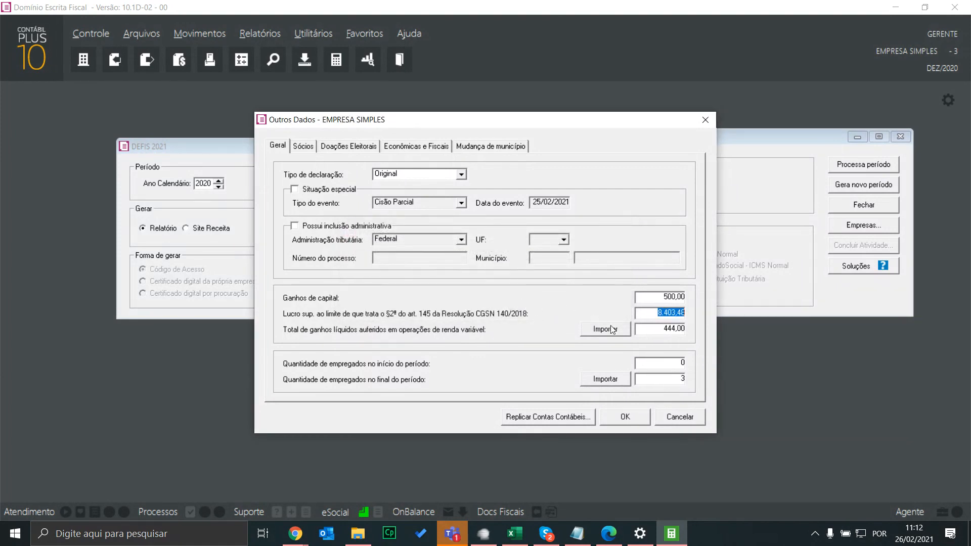
pyautogui.click(494, 308)
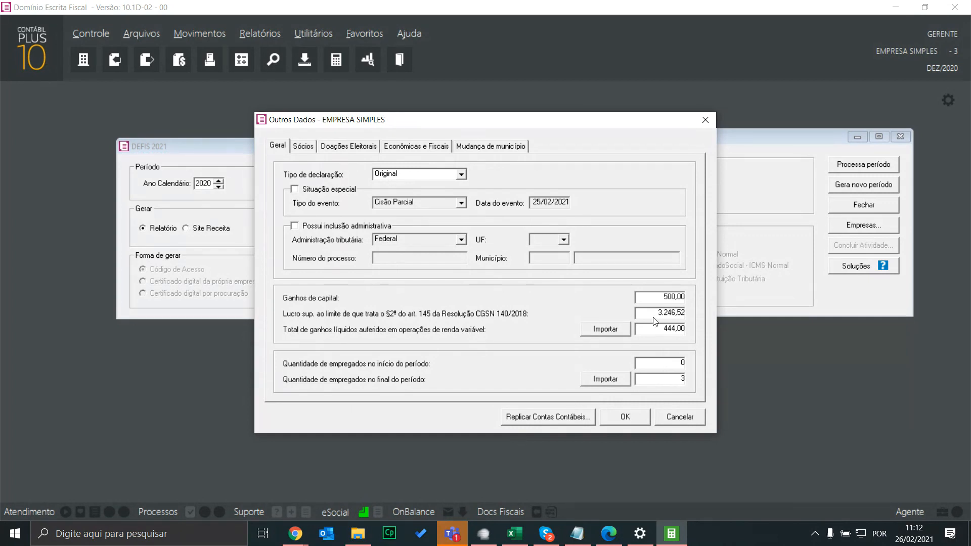
pyautogui.click(643, 416)
pyautogui.click(901, 137)
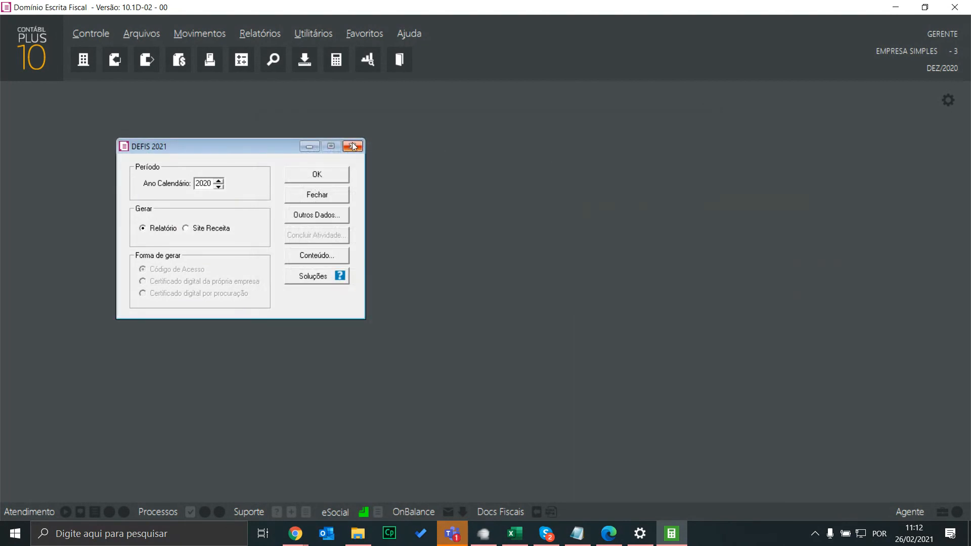
# Close DEFIS 2021 and open Lançamentos in the Contabilidade module
pyautogui.click(353, 146)
pyautogui.click(12, 66)
pyautogui.click(71, 163)
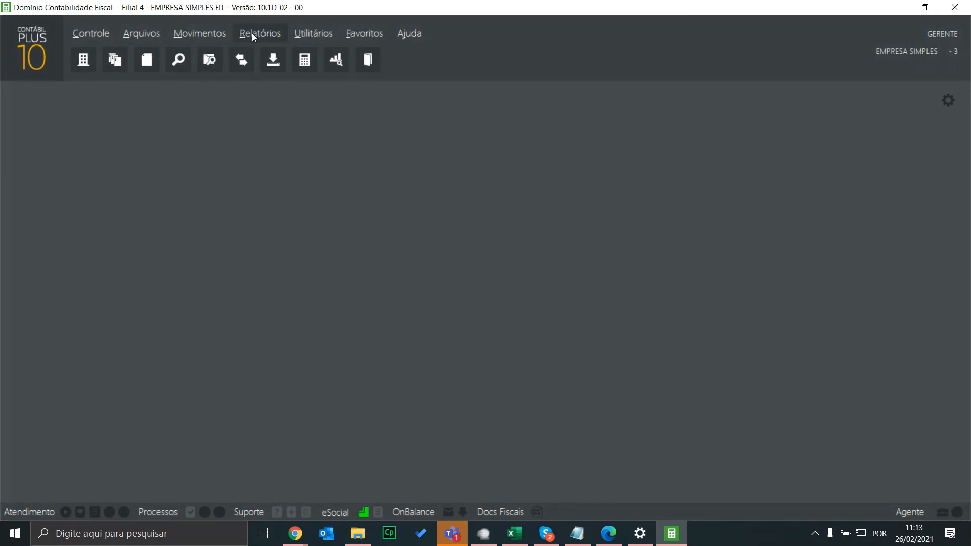
pyautogui.click(199, 34)
pyautogui.click(199, 50)
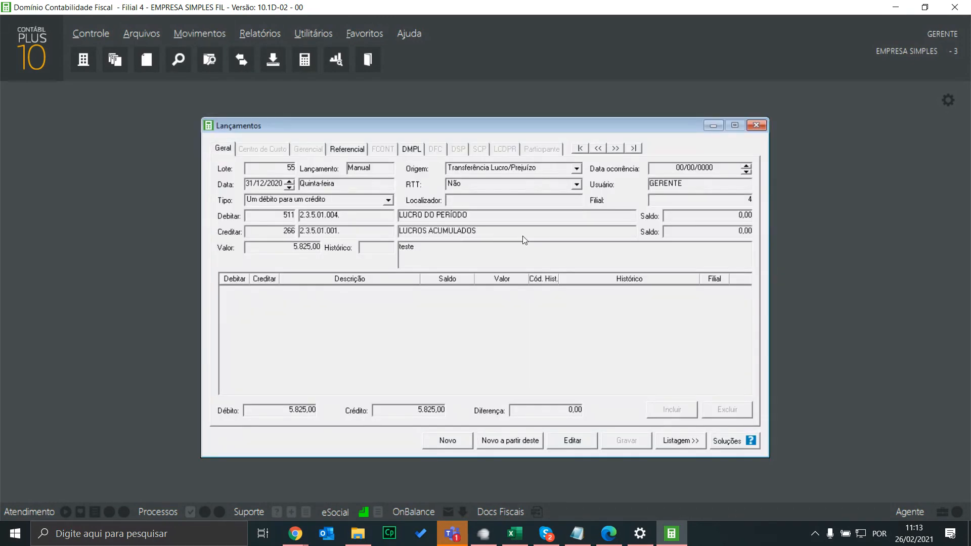
# Browse journal batches 53 to 55, including the 5.825,00 profit transfer, then close Lançamentos
pyautogui.click(598, 148)
pyautogui.click(598, 148)
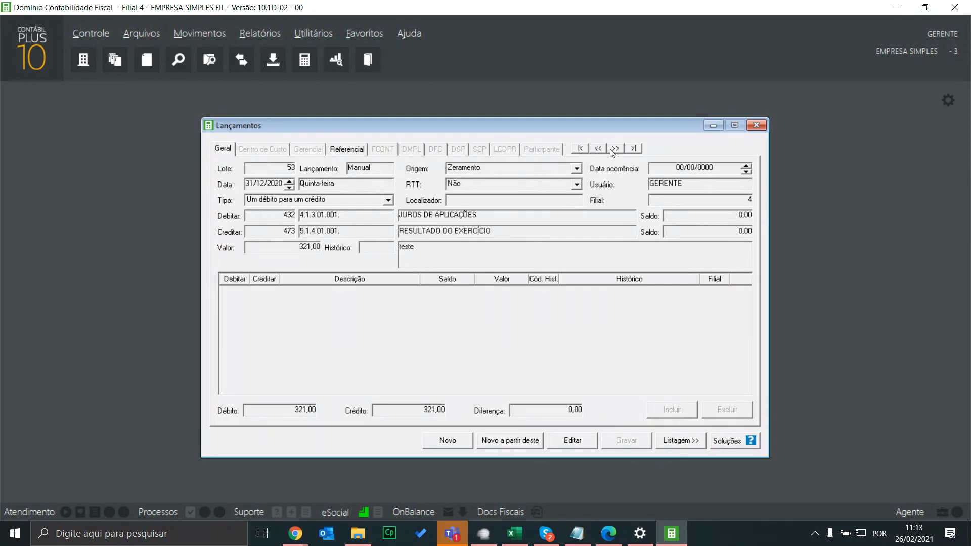
pyautogui.click(618, 149)
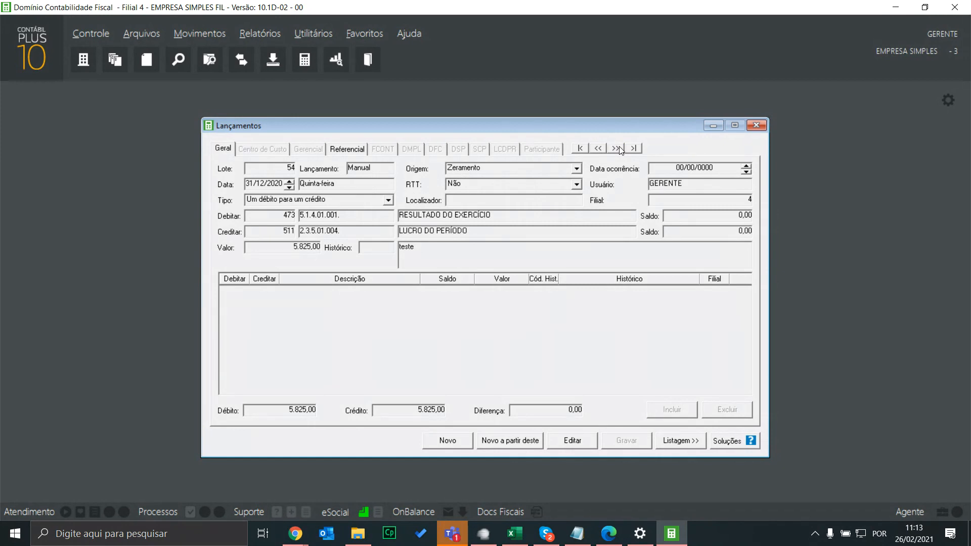
pyautogui.click(617, 149)
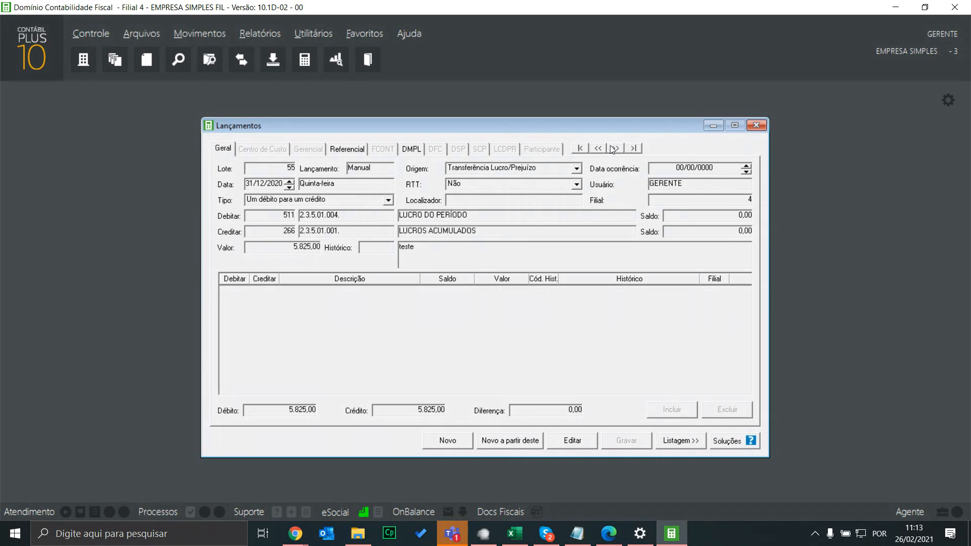
pyautogui.click(597, 151)
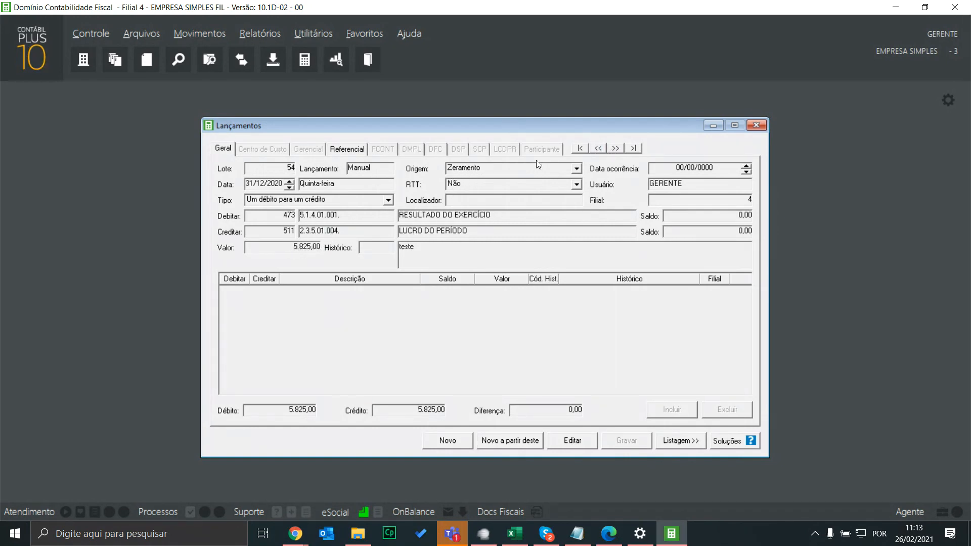
pyautogui.click(615, 148)
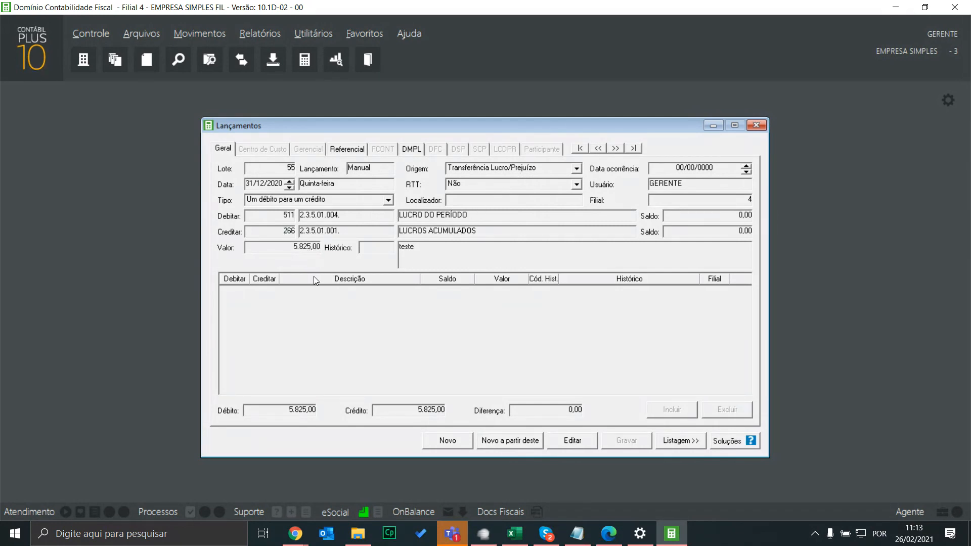
pyautogui.click(600, 148)
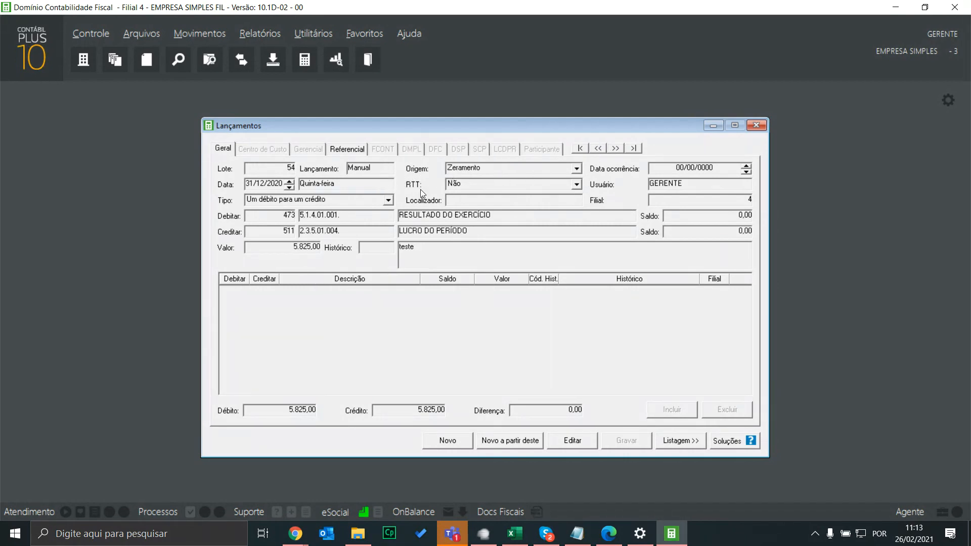
pyautogui.click(759, 124)
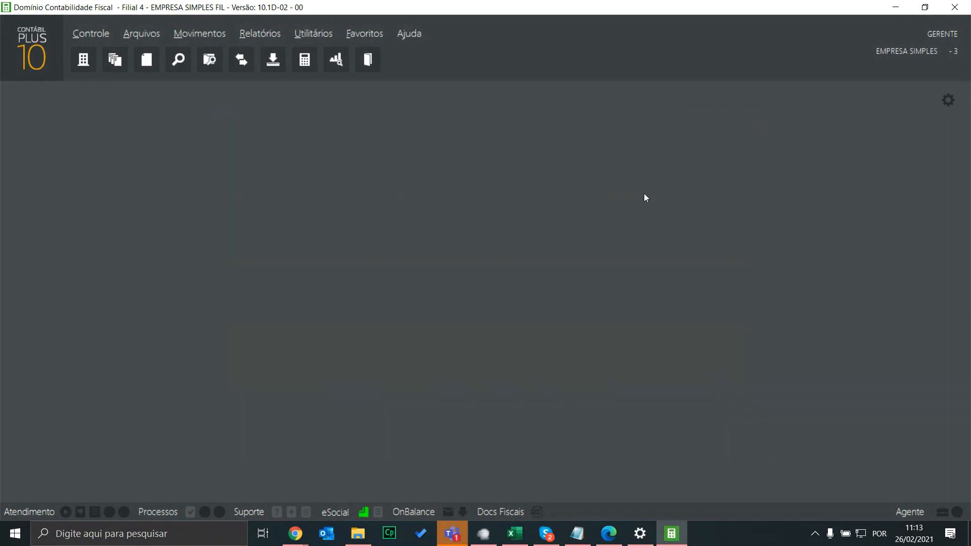
# Check the accounting Parâmetros Opções, close them, and switch to the Escrita Fiscal module
pyautogui.click(84, 34)
pyautogui.click(107, 32)
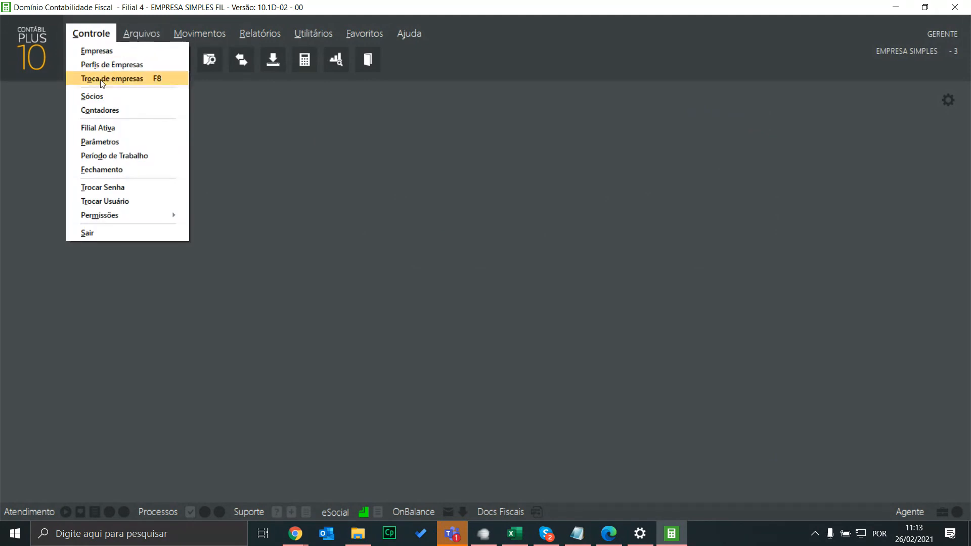
pyautogui.click(105, 143)
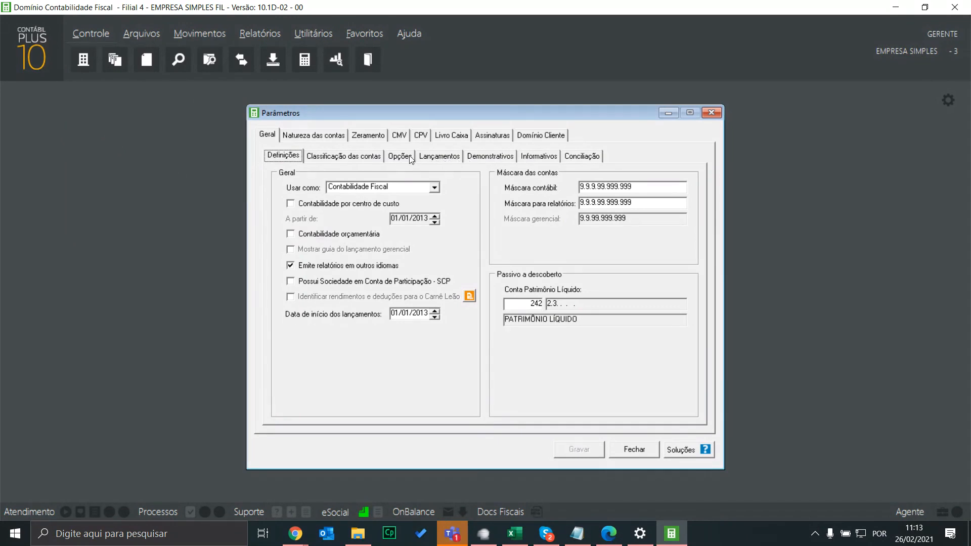
pyautogui.click(408, 156)
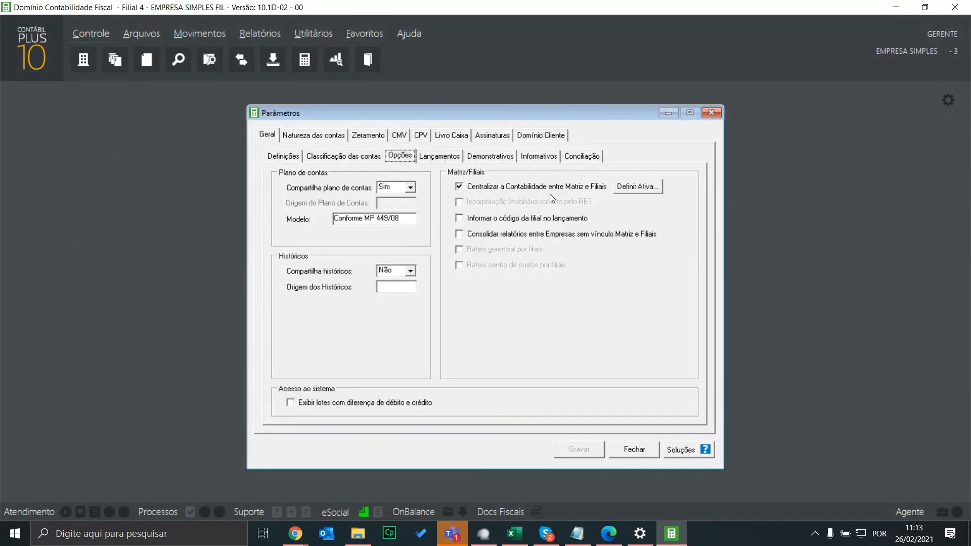
pyautogui.click(719, 111)
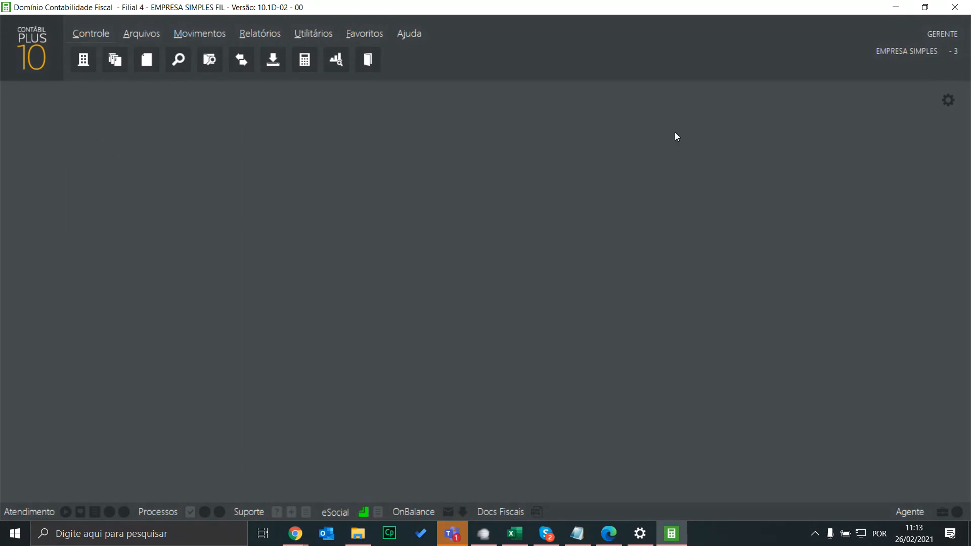
pyautogui.click(49, 47)
pyautogui.click(61, 146)
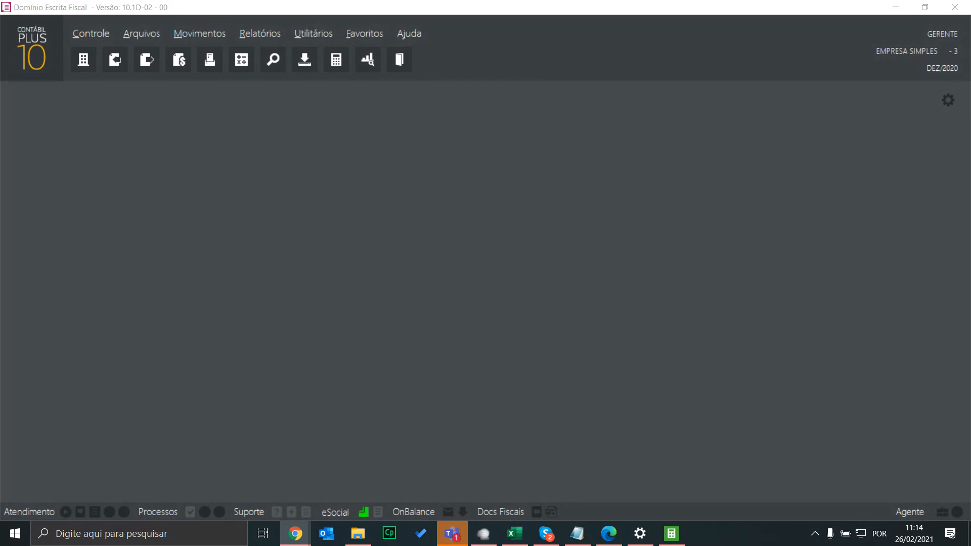
# View the training poll on the Vimeo DEFIS live stream, then close it
pyautogui.moveTo(295, 534)
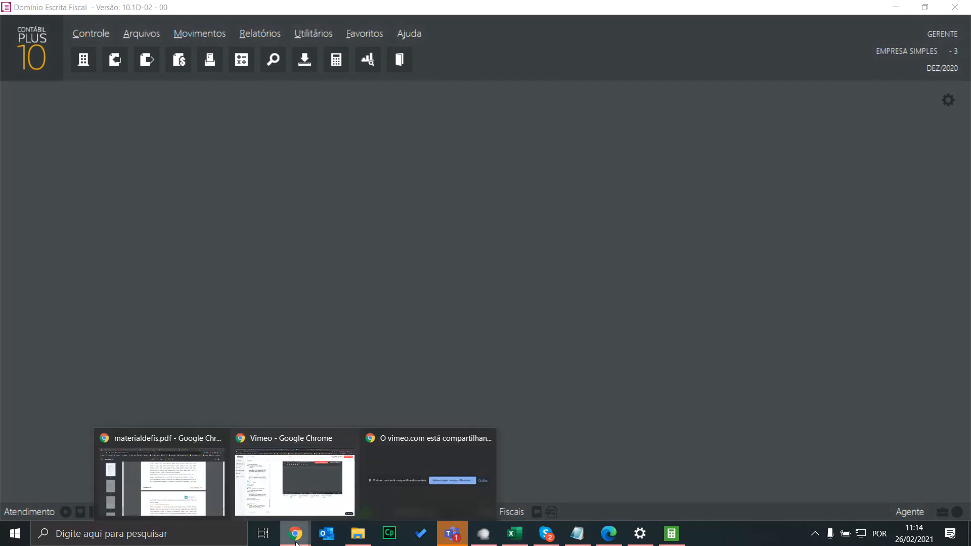
pyautogui.click(294, 478)
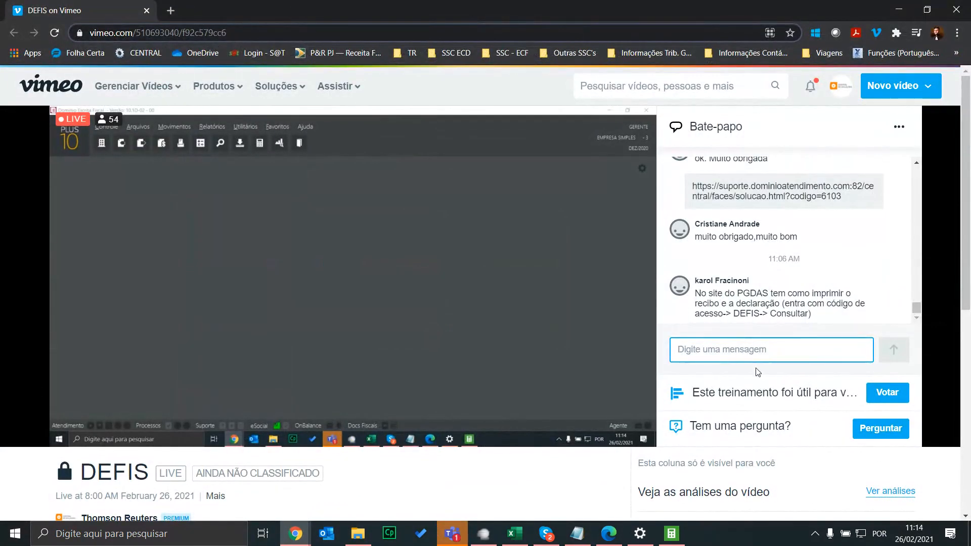
pyautogui.click(888, 392)
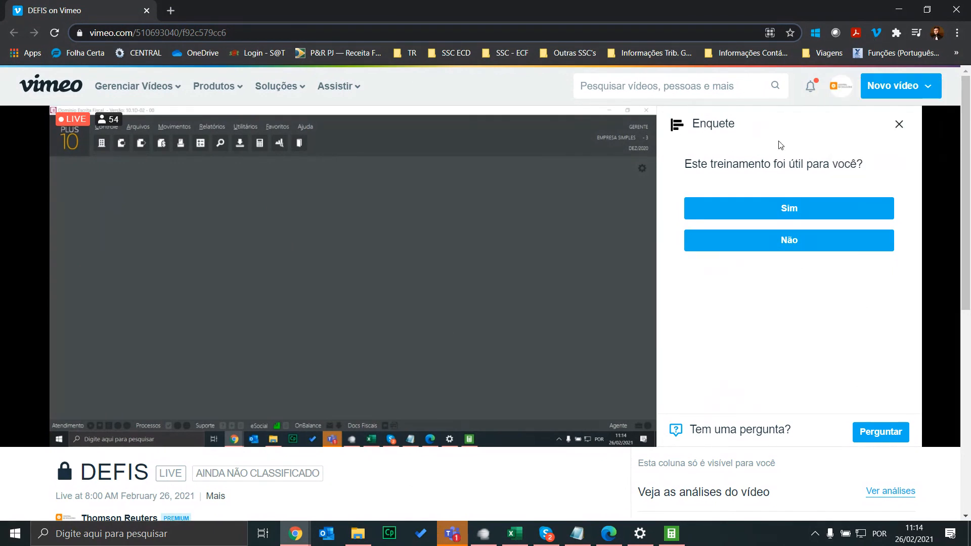
pyautogui.click(898, 125)
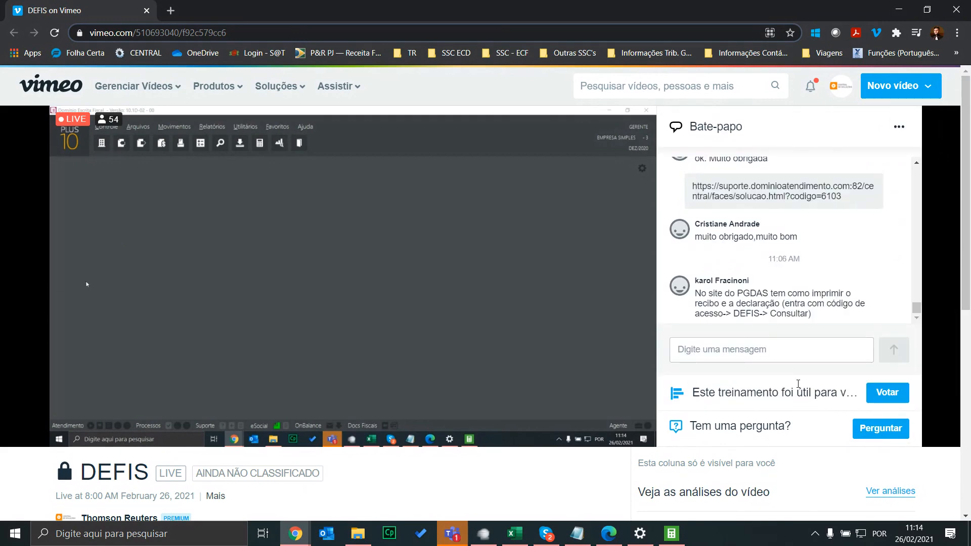
# Close the Vimeo live stream tab and bring the DEFIS material window forward
pyautogui.click(148, 11)
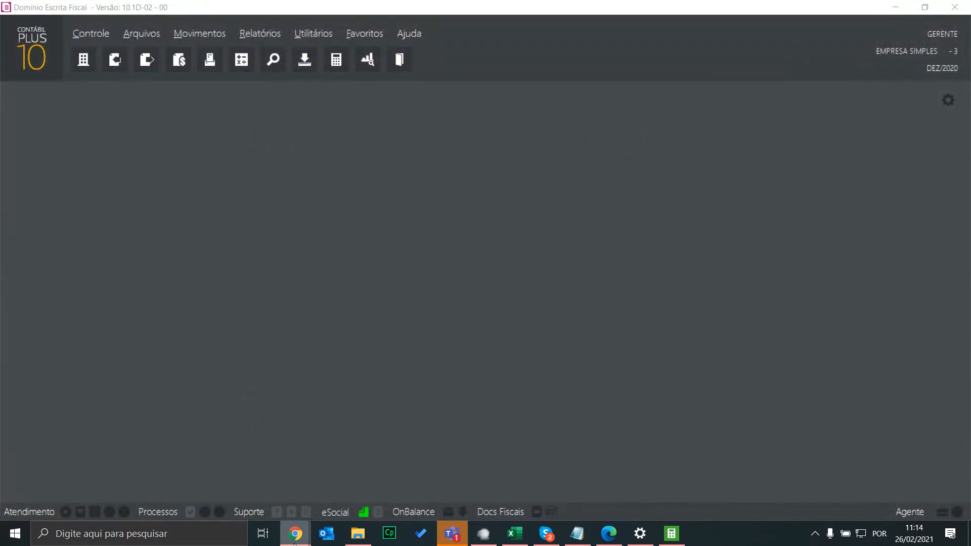
pyautogui.moveTo(296, 534)
pyautogui.click(179, 466)
# Browse the Central de Soluções Instagram and YouTube tabs, ending on the schedule page code 4464
pyautogui.click(71, 10)
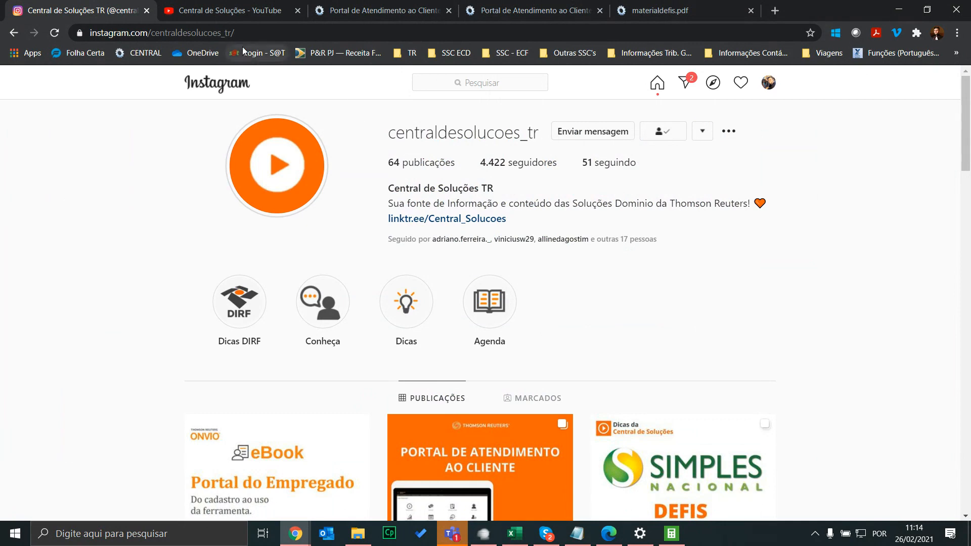
pyautogui.click(240, 32)
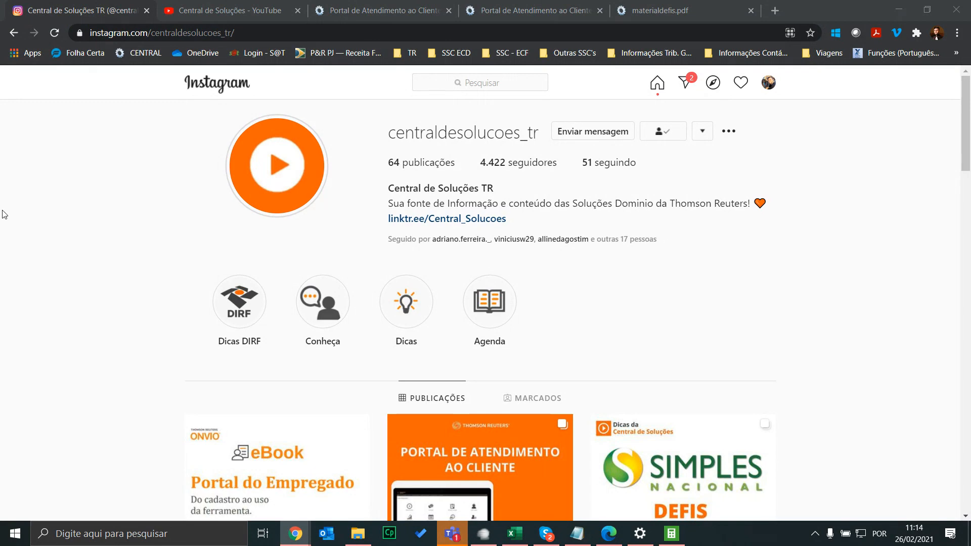
pyautogui.click(228, 9)
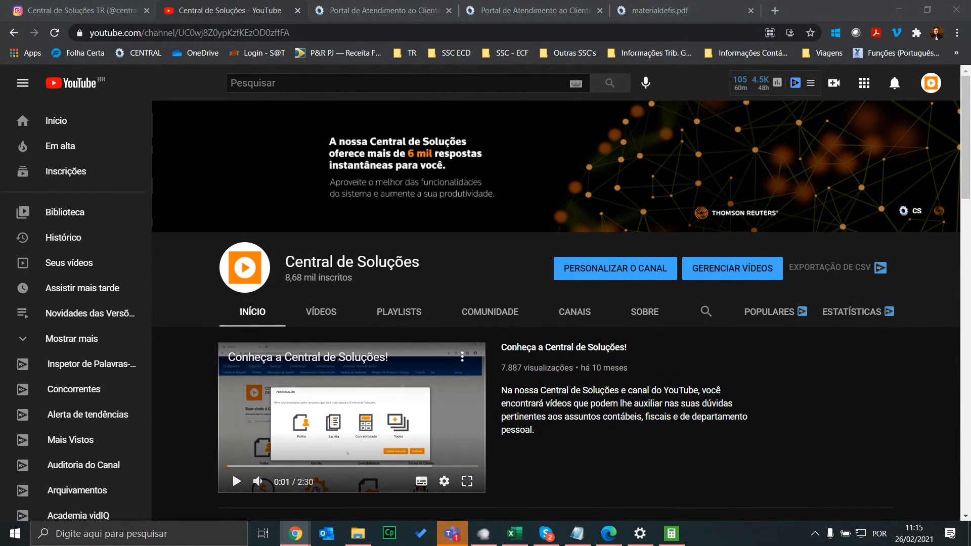
pyautogui.click(419, 11)
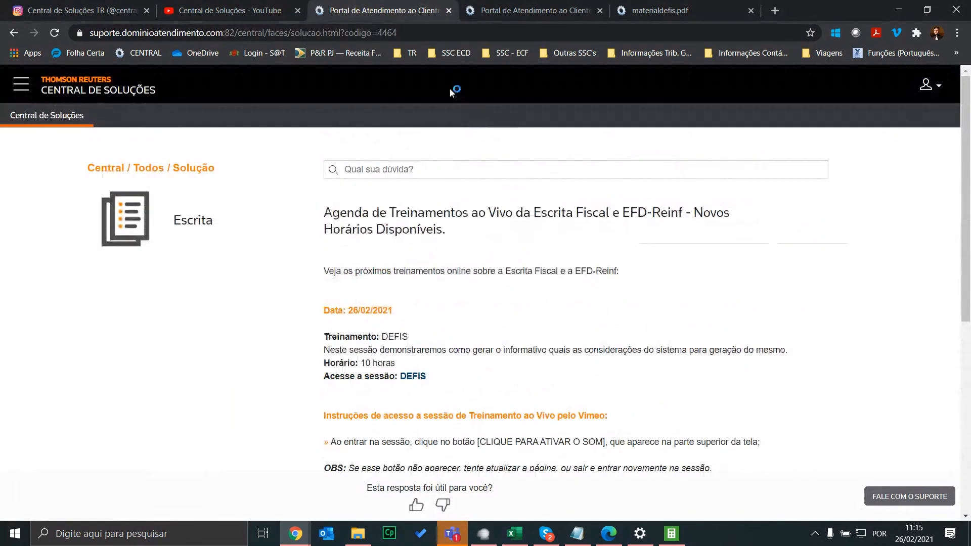
pyautogui.click(230, 10)
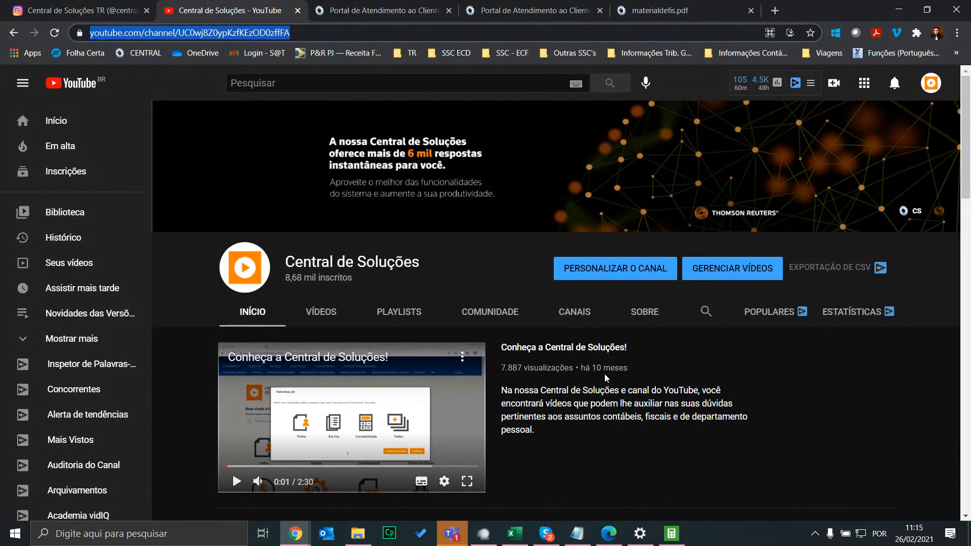
pyautogui.click(384, 10)
pyautogui.doubleClick(437, 32)
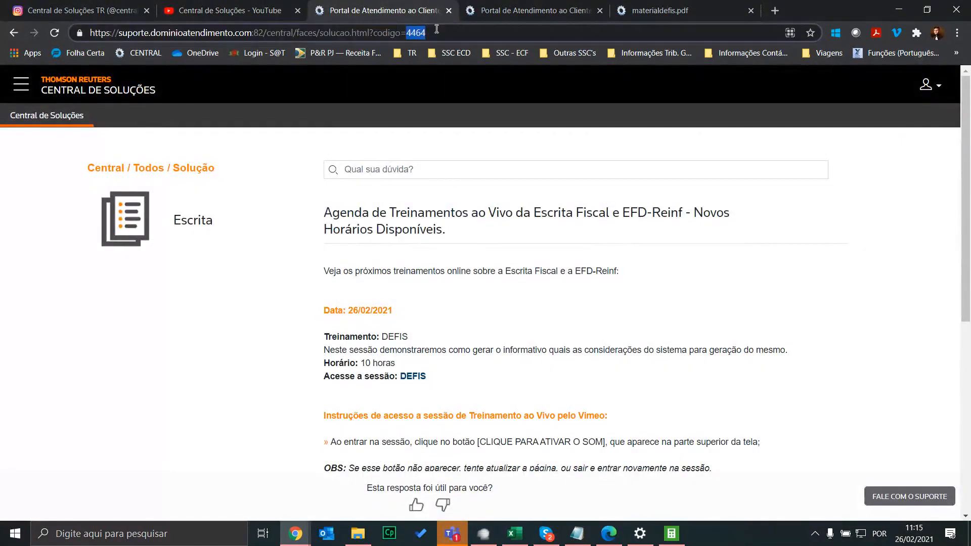
# Close the DEFIS questions-and-answers tab and the DEFIS material PDF tab
pyautogui.click(535, 7)
pyautogui.scroll(15, 561, 161)
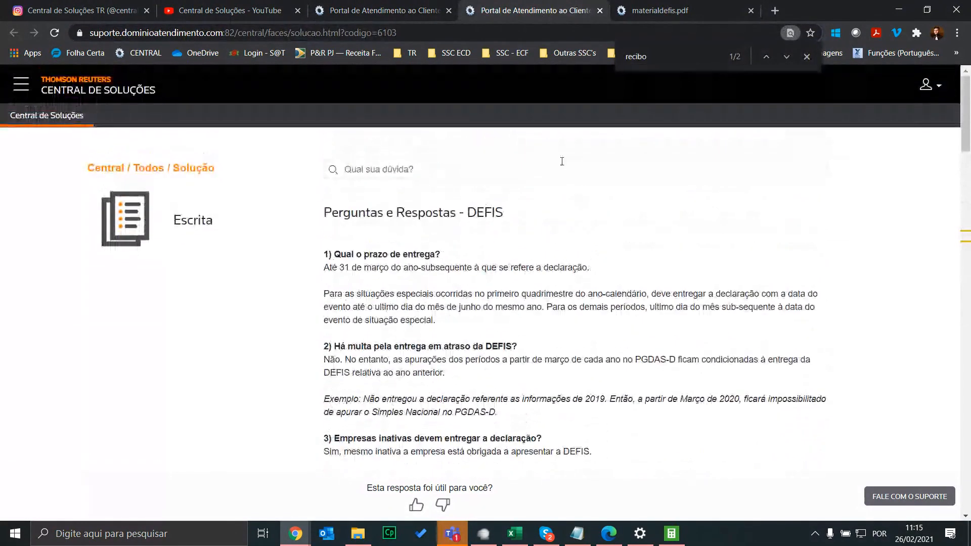
pyautogui.click(600, 9)
pyautogui.click(599, 9)
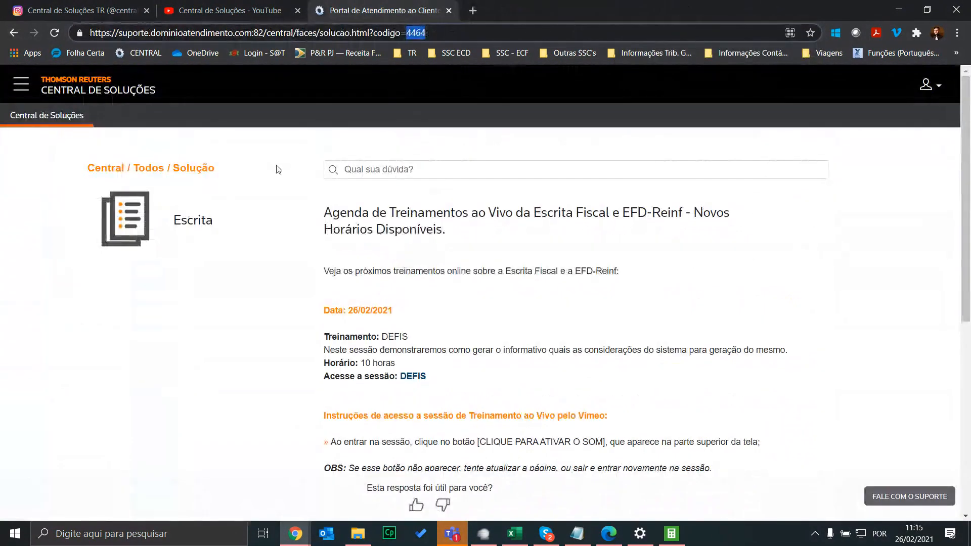
# Search the Central de Soluções home page for 'treinamento defis' and open the Treinamento sobre DEFIS solution
pyautogui.click(104, 91)
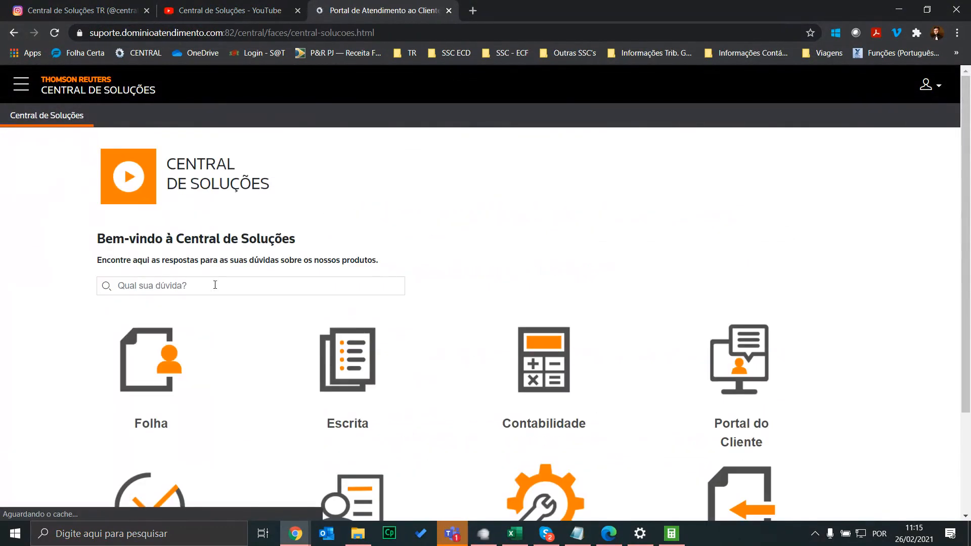
pyautogui.click(215, 286)
pyautogui.write('treinamento')
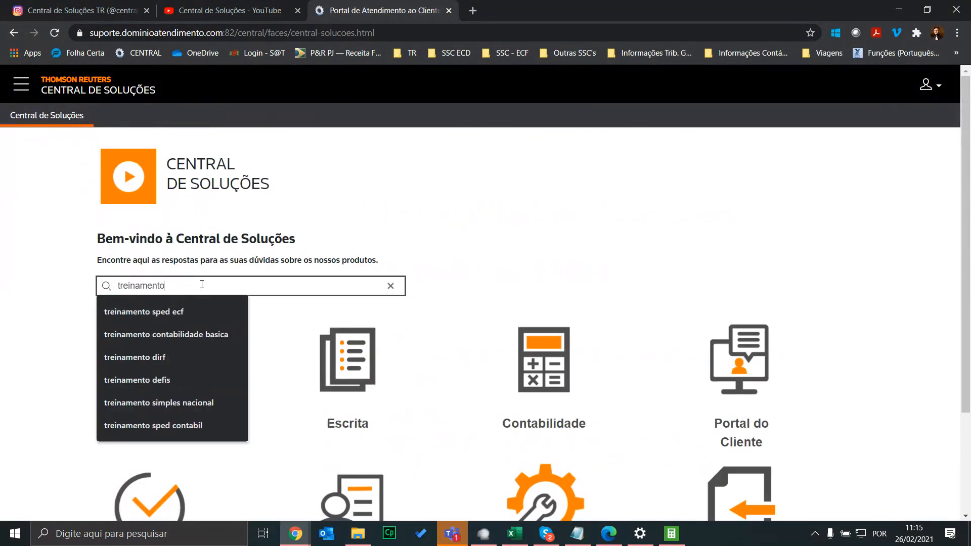
pyautogui.write(' defis')
pyautogui.press('Return')
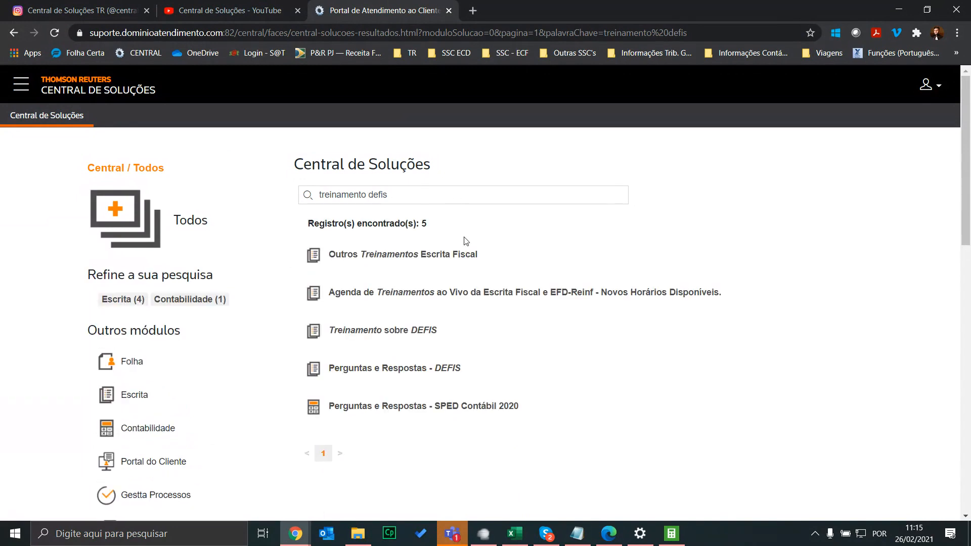
pyautogui.click(423, 335)
# Replace solution code 6107 with 4464 in the address to load the training schedule page, then select the training contact e-mail
pyautogui.click(390, 37)
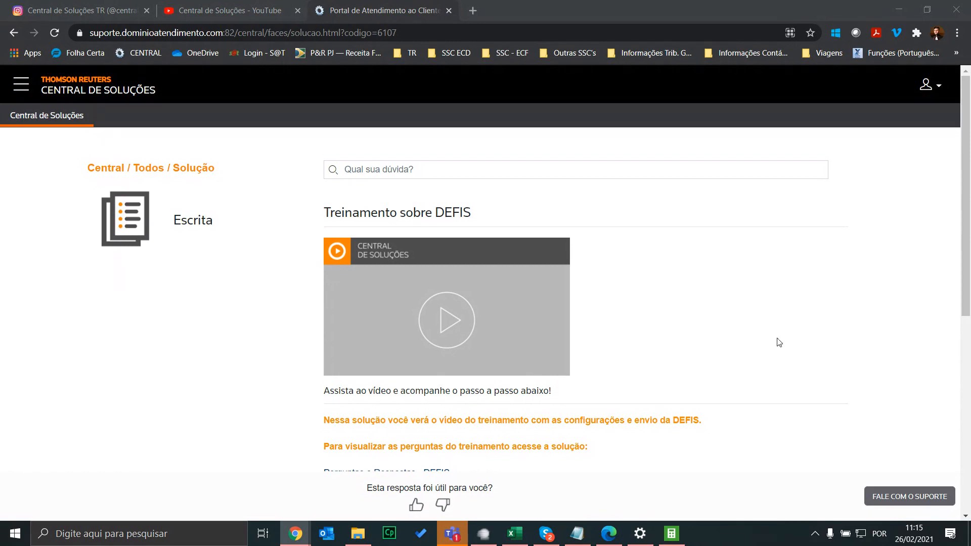
pyautogui.scroll(-5, 733, 337)
pyautogui.scroll(5, 733, 338)
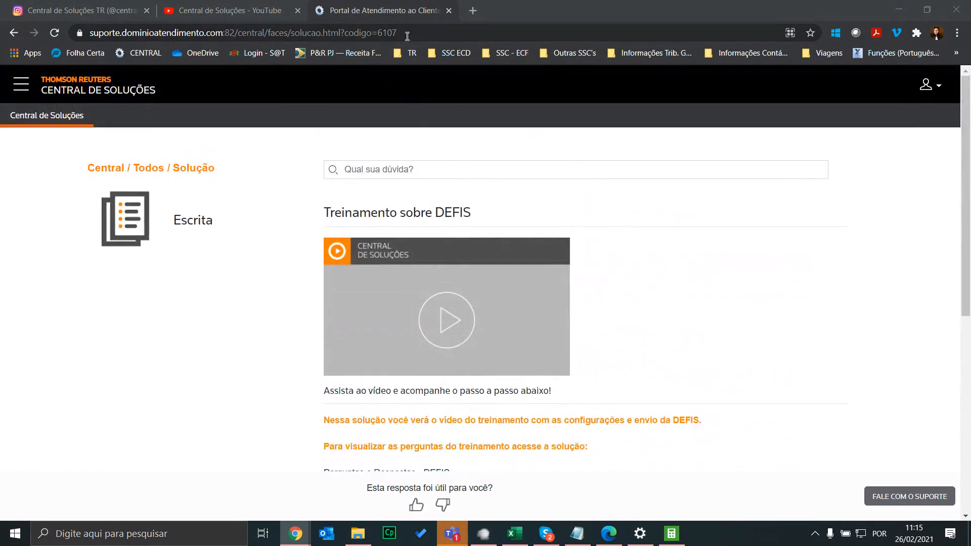
pyautogui.doubleClick(406, 34)
pyautogui.write('4464')
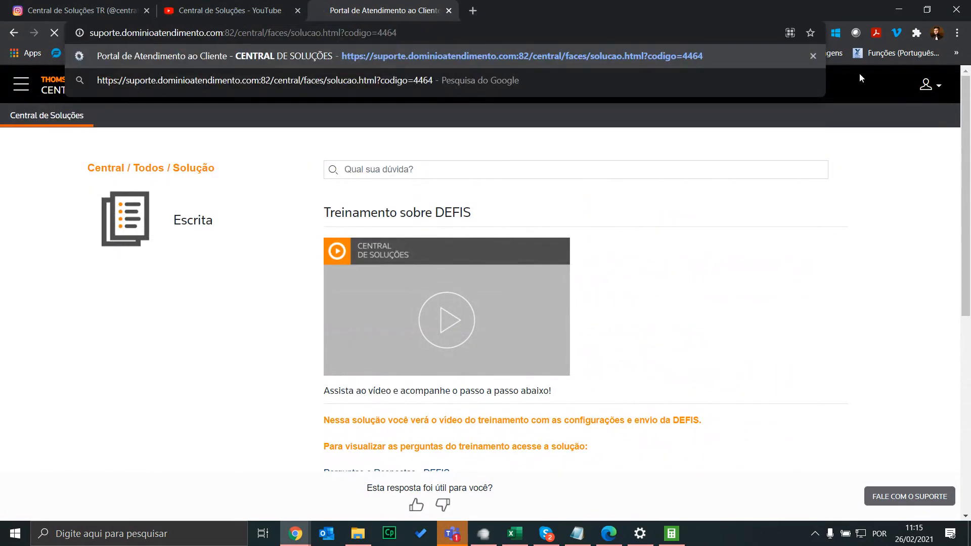
pyautogui.press('Return')
pyautogui.scroll(-10, 795, 241)
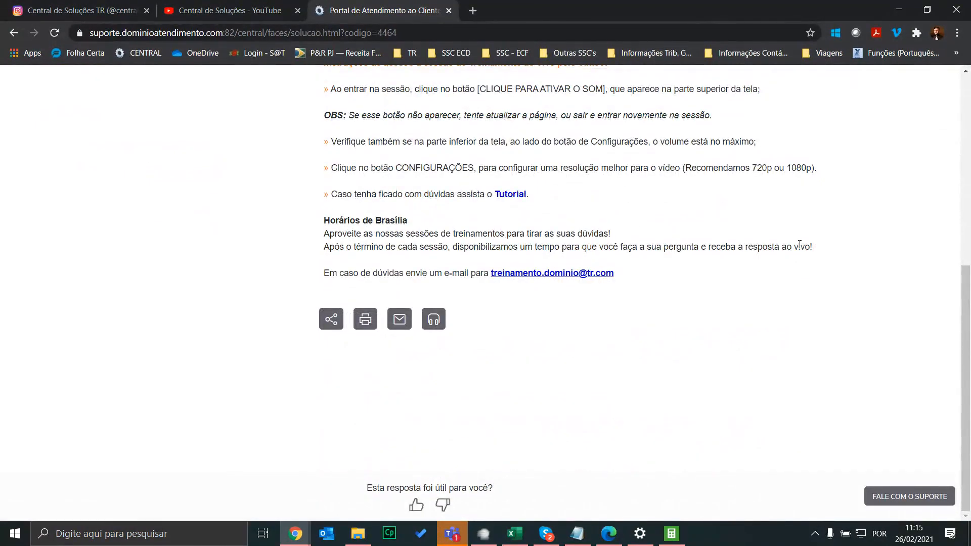
pyautogui.moveTo(651, 276); pyautogui.dragTo(489, 276)
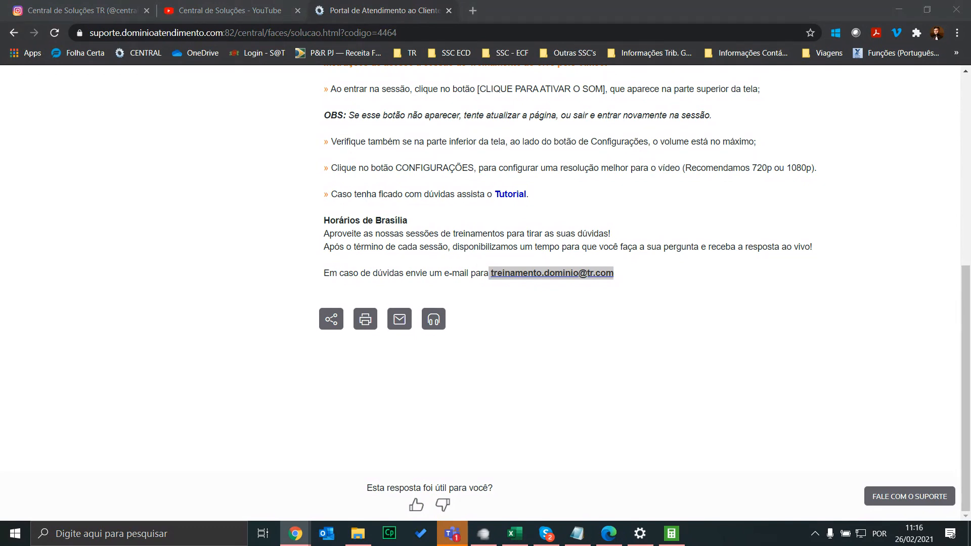
pyautogui.click(590, 540)
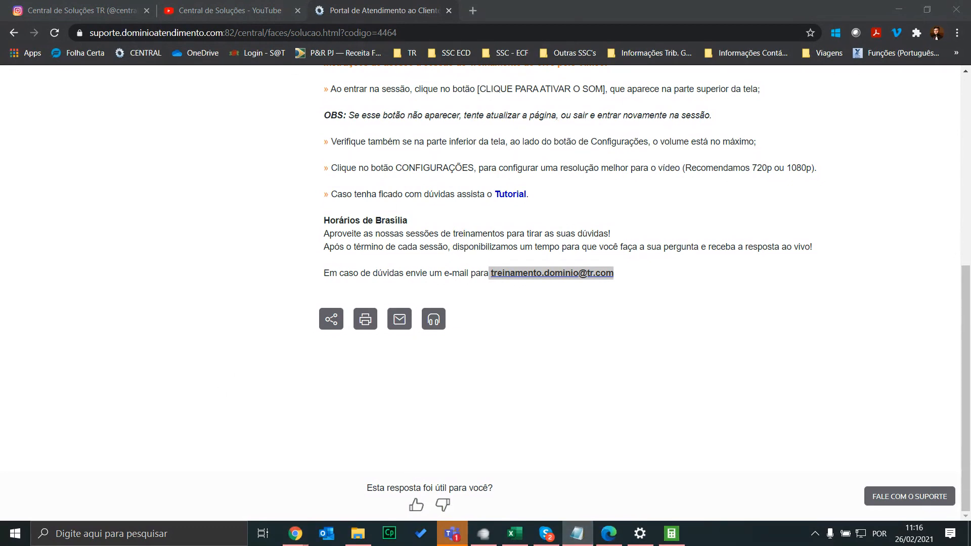